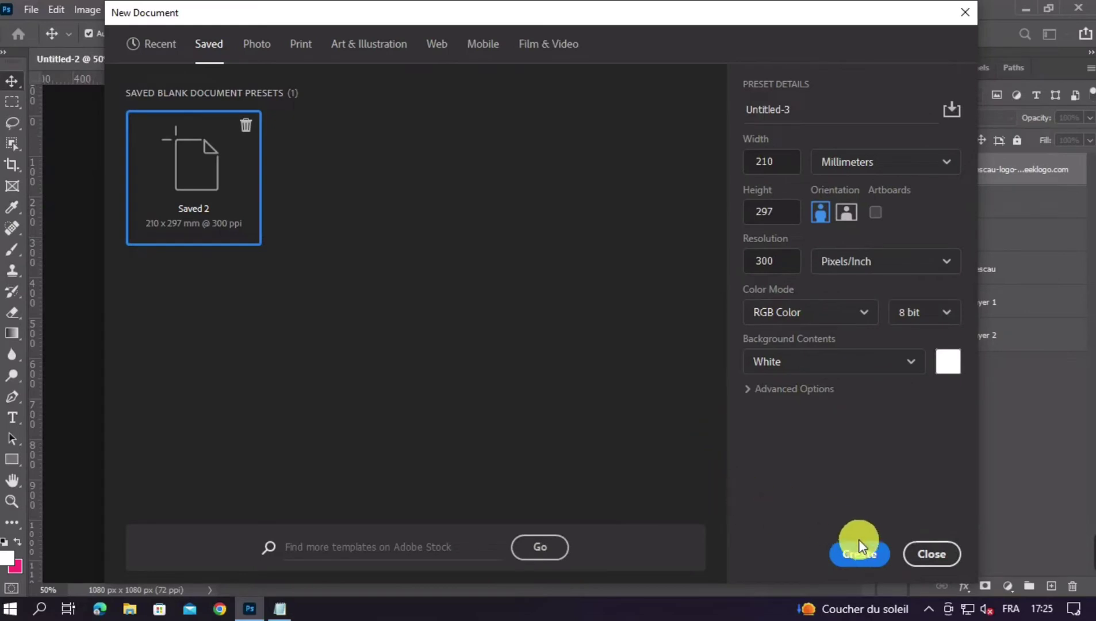
Step: Create a blank 210 x 297 mm document at 300 ppi and add a solid color fill layer in 954835, copied from the Notepad note
{"action": "left_click", "coordinate": [858, 553]}
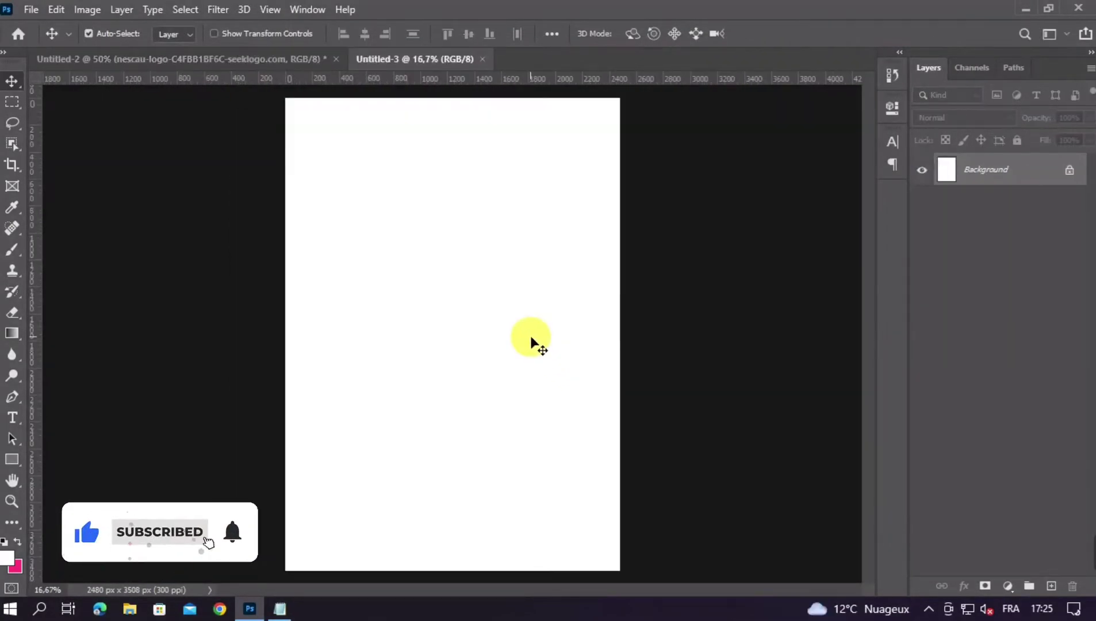
{"action": "left_click", "coordinate": [280, 608]}
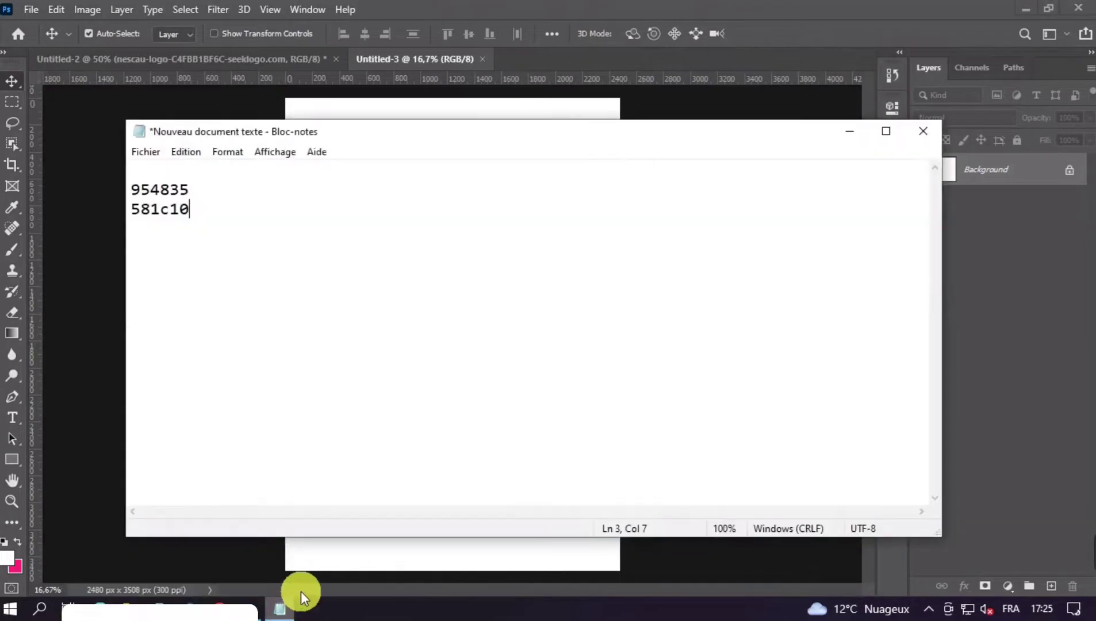
{"action": "double_click", "coordinate": [163, 196]}
{"action": "key", "text": "ctrl+c"}
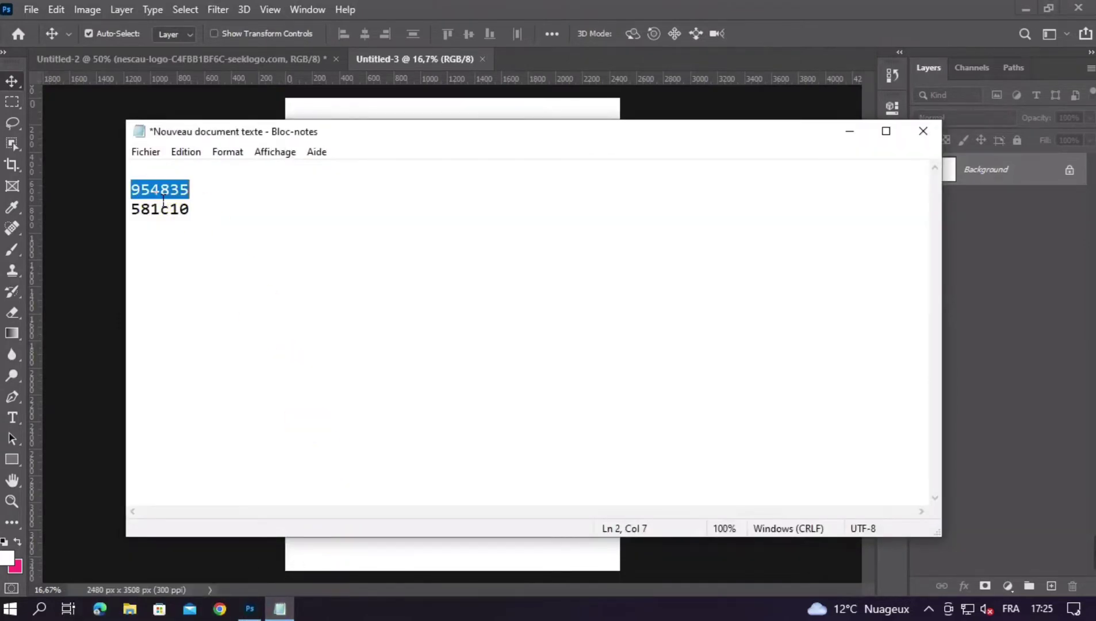
{"action": "left_click", "coordinate": [845, 136]}
{"action": "left_click", "coordinate": [1013, 587]}
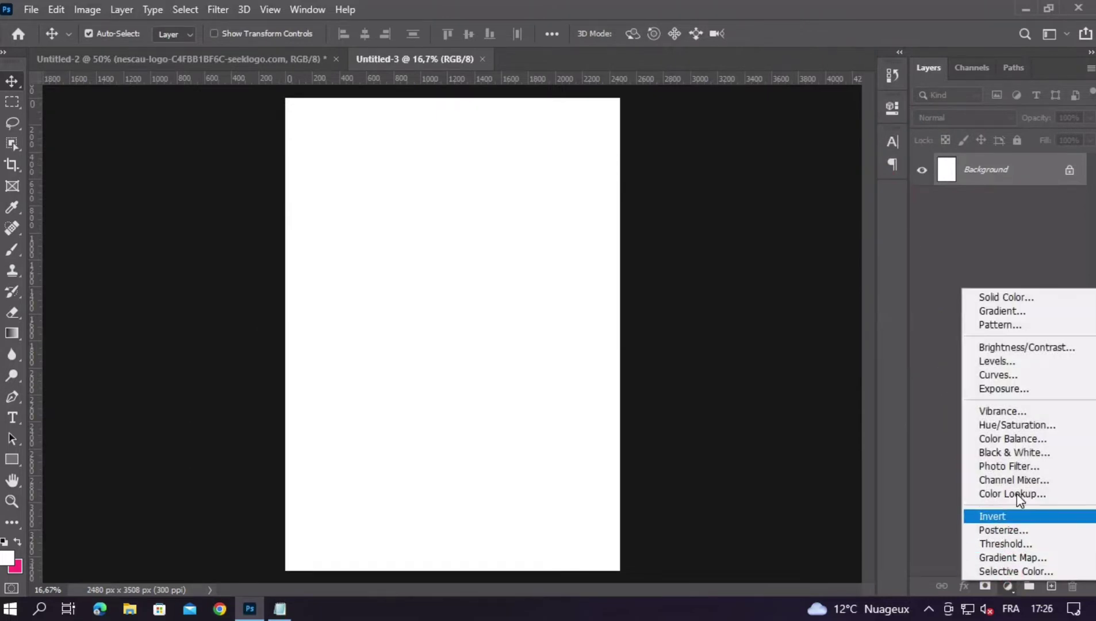
{"action": "left_click", "coordinate": [1006, 297]}
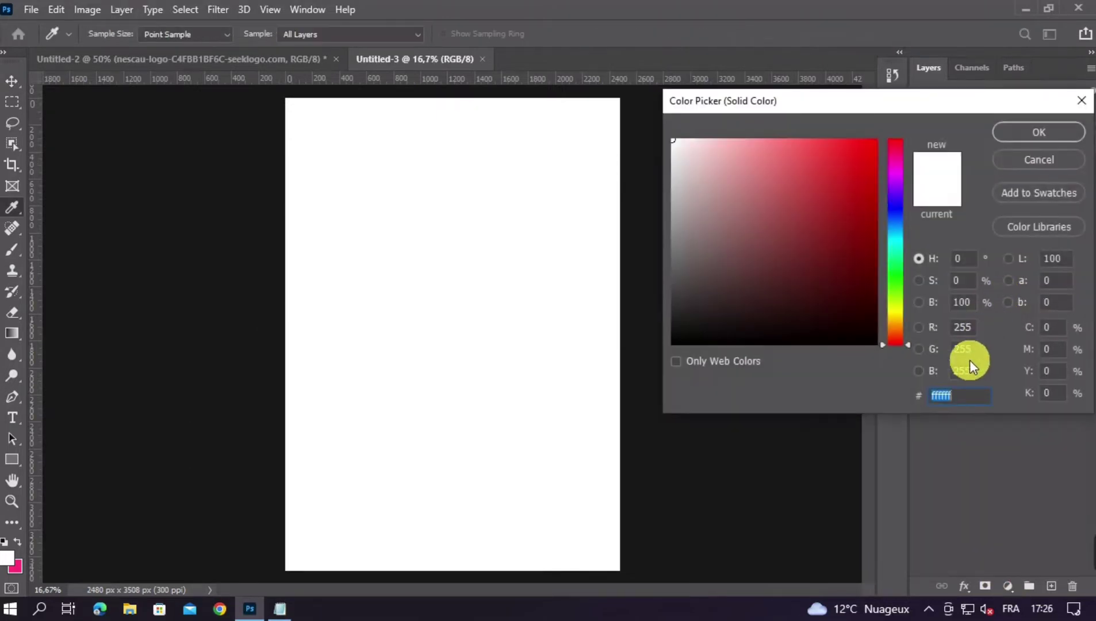
{"action": "key", "text": "ctrl+v"}
{"action": "double_click", "coordinate": [956, 396]}
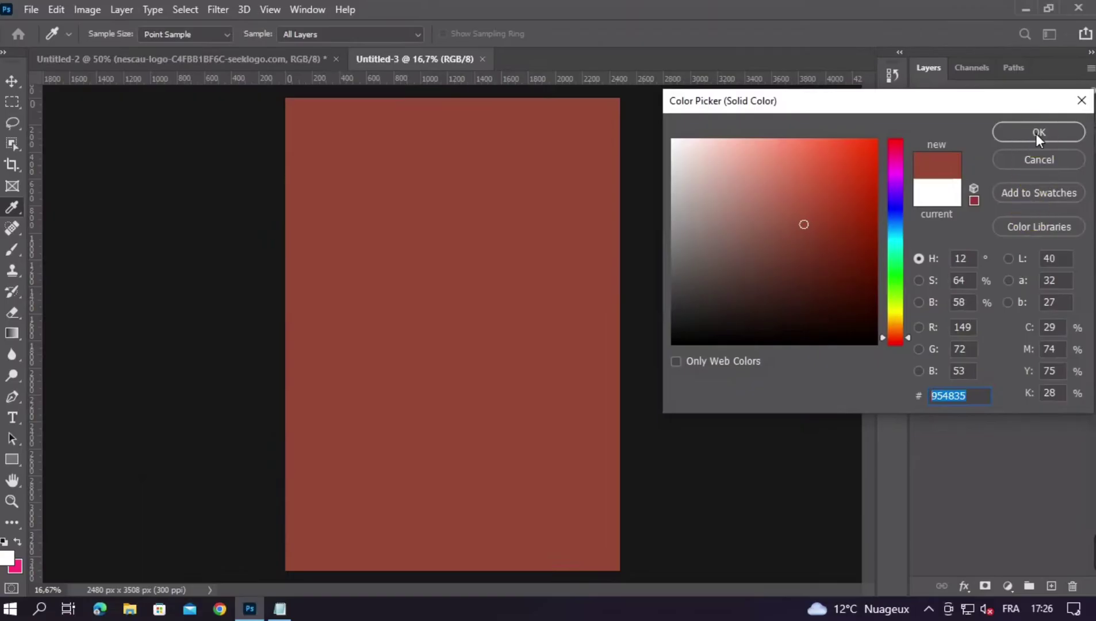
{"action": "left_click", "coordinate": [1039, 132]}
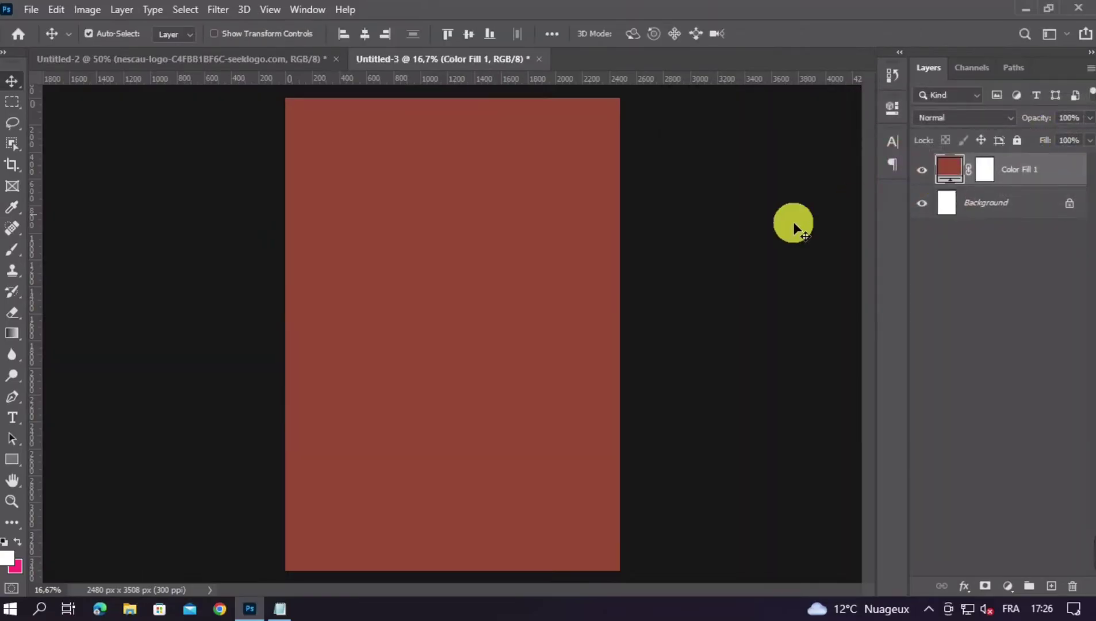
Step: Add a second solid color fill layer above the first, using the hex code 581c10 copied from the Notepad note
{"action": "left_click", "coordinate": [292, 611]}
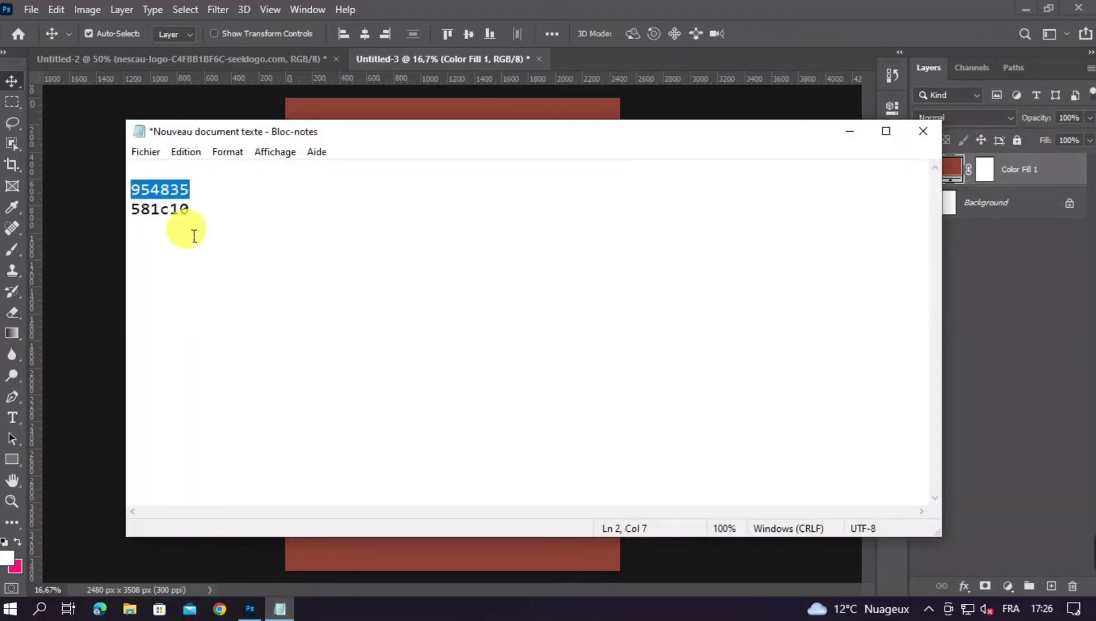
{"action": "double_click", "coordinate": [167, 210]}
{"action": "key", "text": "ctrl+c"}
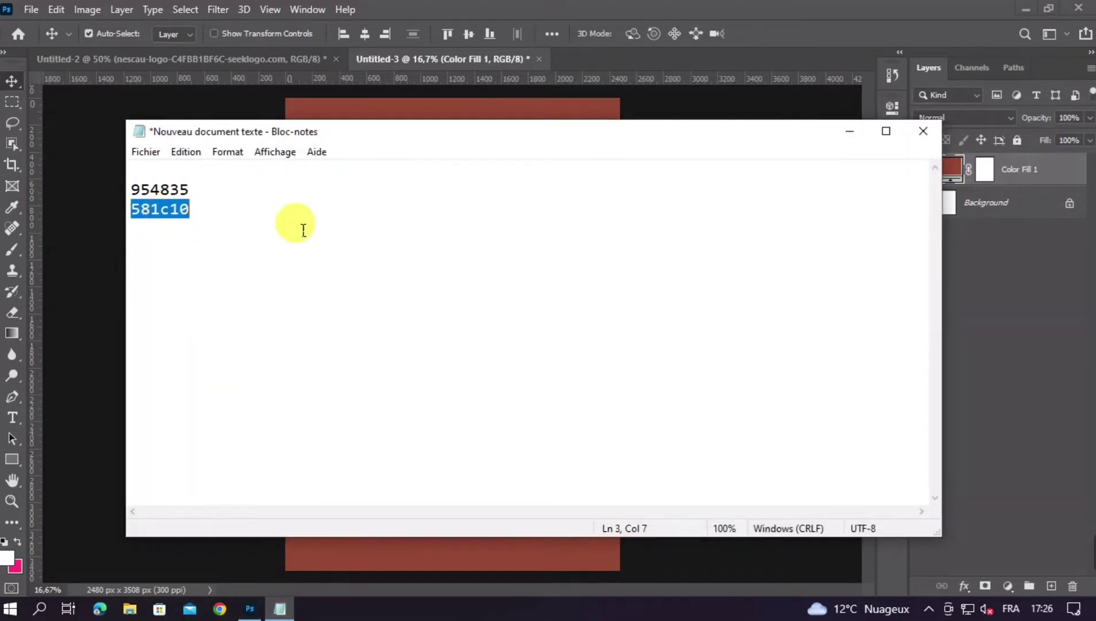
{"action": "left_click", "coordinate": [851, 133]}
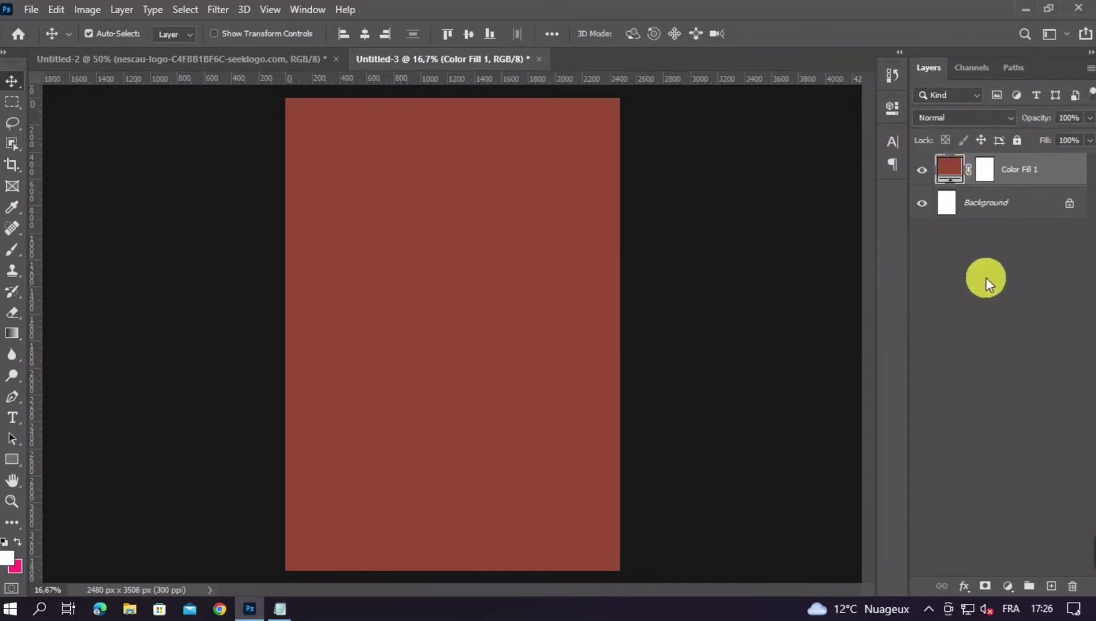
{"action": "left_click", "coordinate": [1014, 585]}
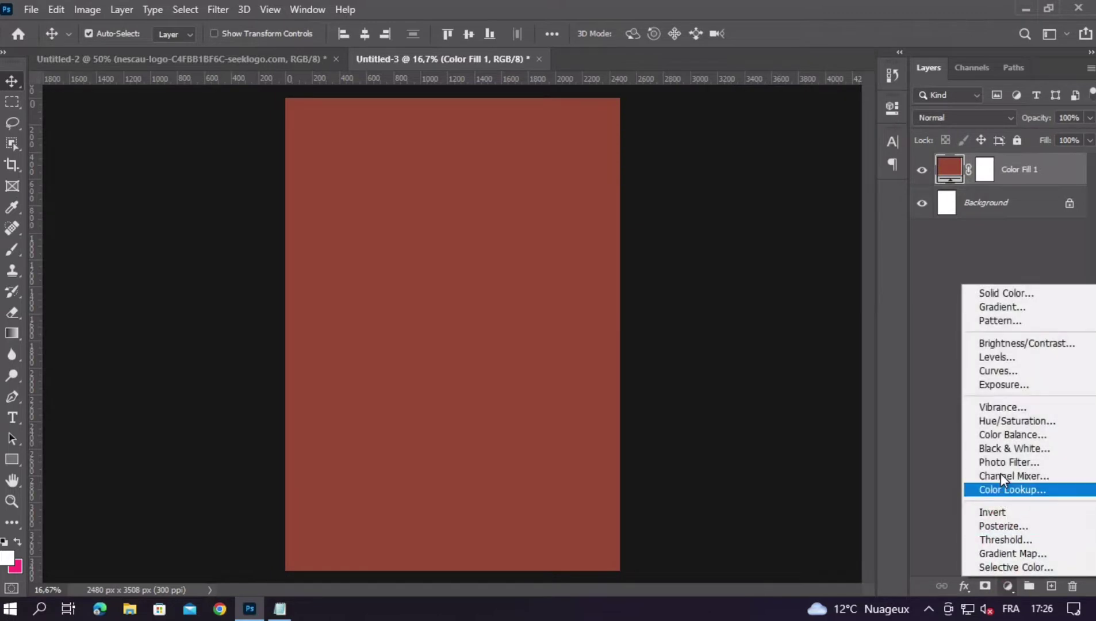
{"action": "left_click", "coordinate": [1000, 293]}
{"action": "key", "text": "ctrl+v"}
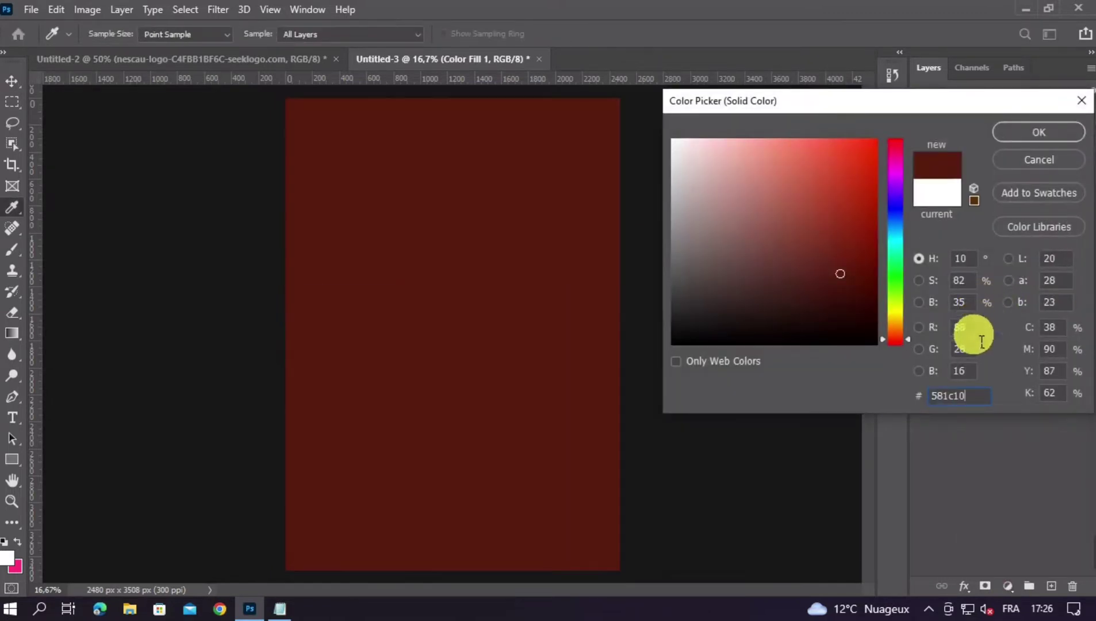
{"action": "double_click", "coordinate": [963, 395]}
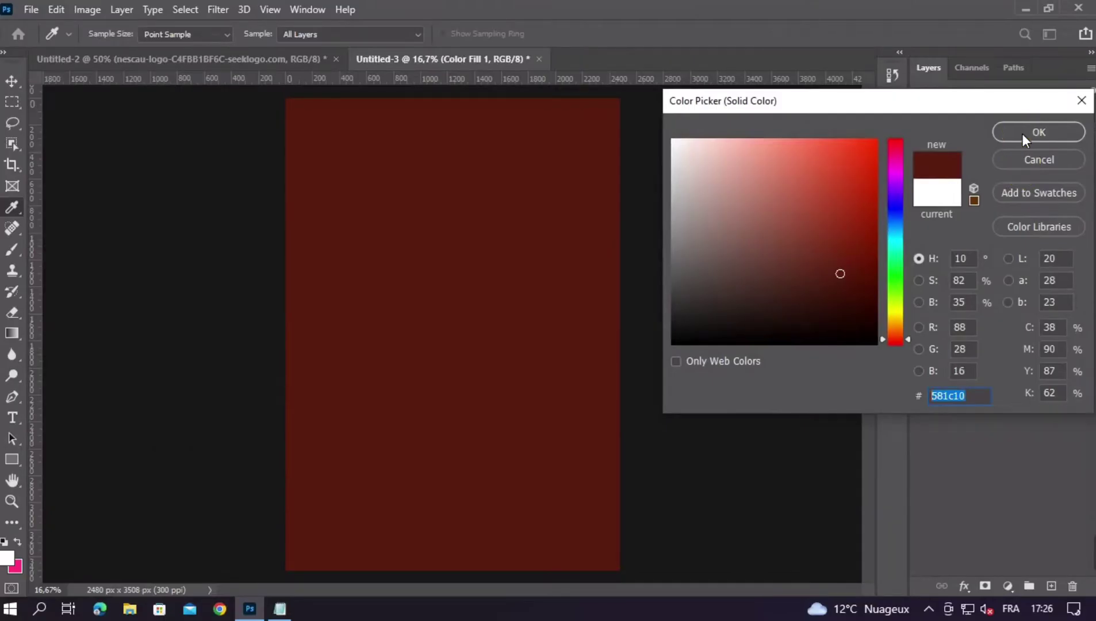
{"action": "left_click", "coordinate": [1022, 134]}
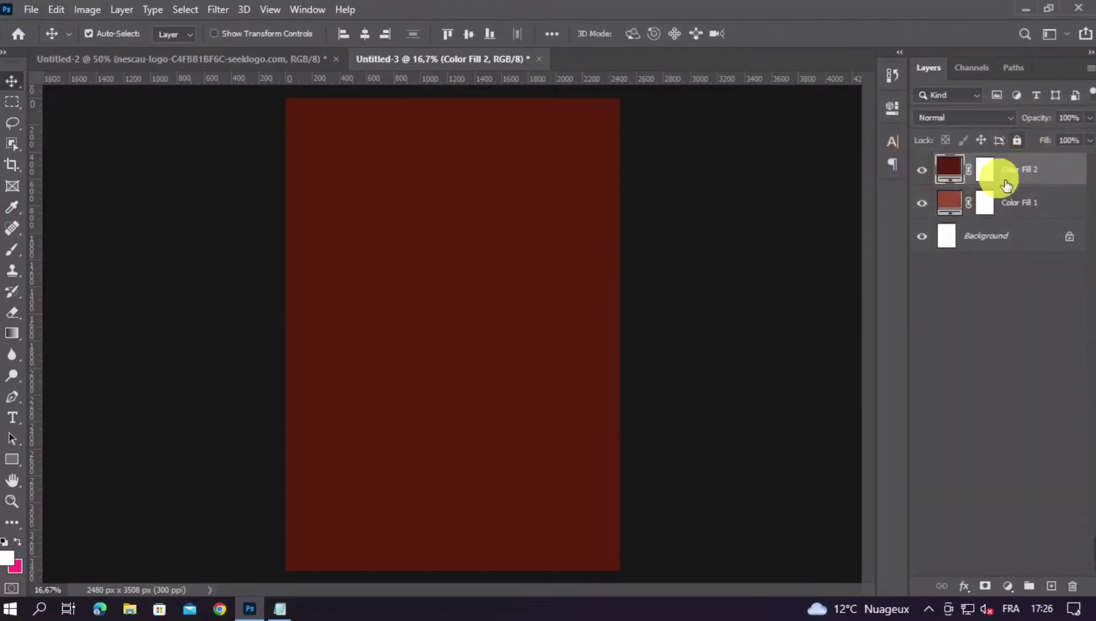
Step: Paint black on the Color Fill 2 mask at the canvas centre with a soft brush of about 2508 px, revealing the lighter fill
{"action": "left_click", "coordinate": [986, 171]}
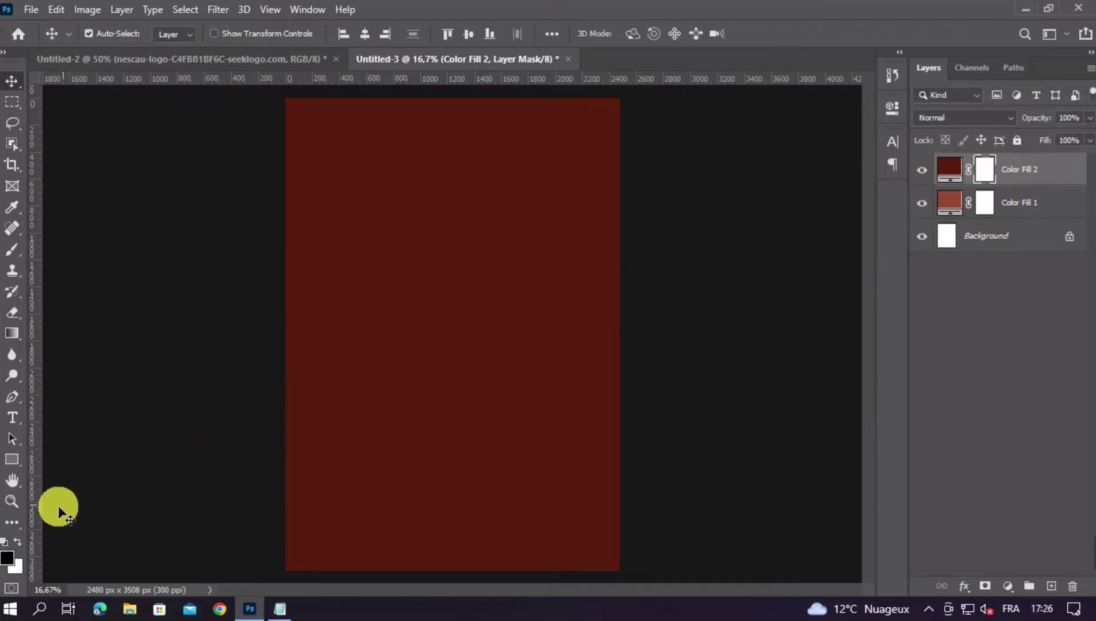
{"action": "left_click", "coordinate": [16, 252]}
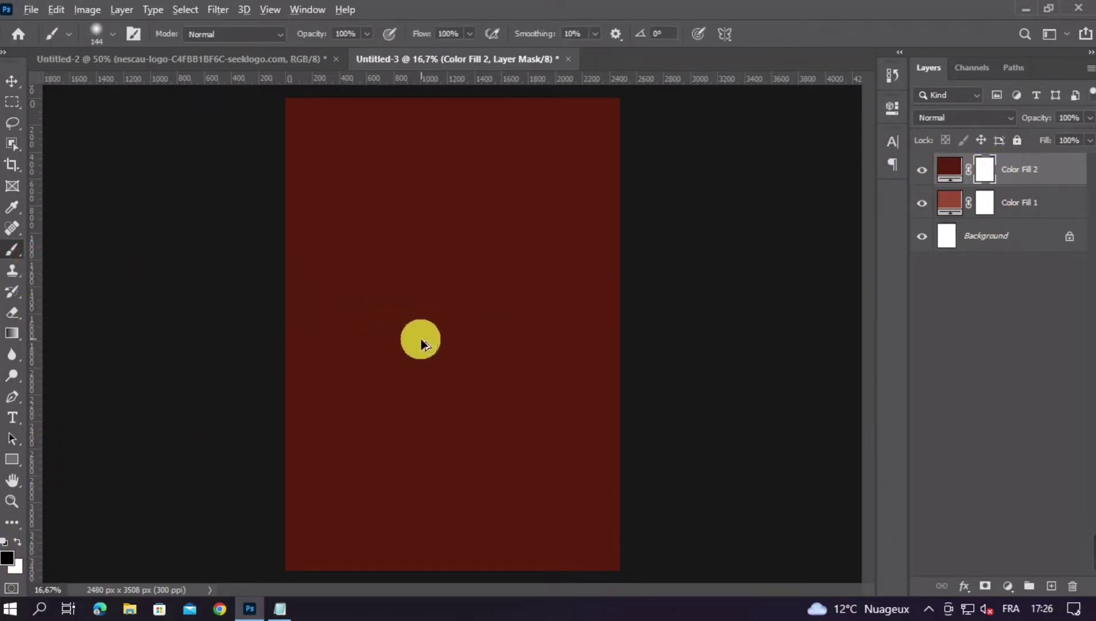
{"action": "right_click", "coordinate": [421, 340], "text": "alt"}
{"action": "left_click_drag", "start_coordinate": [450, 338], "coordinate": [575, 298]}
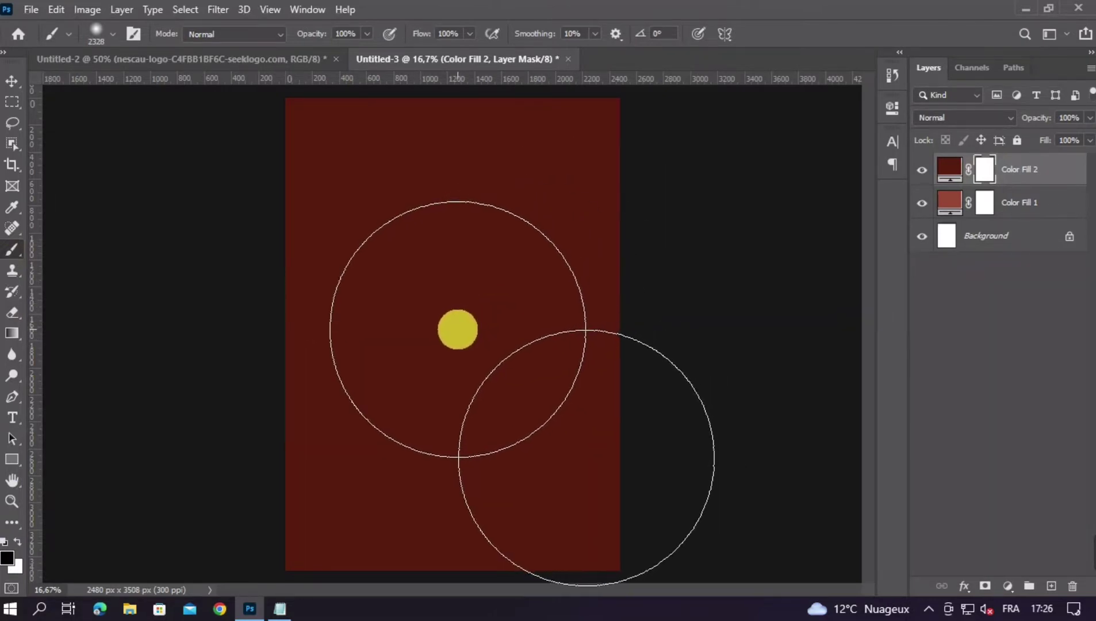
{"action": "left_click_drag", "start_coordinate": [455, 330], "coordinate": [467, 329]}
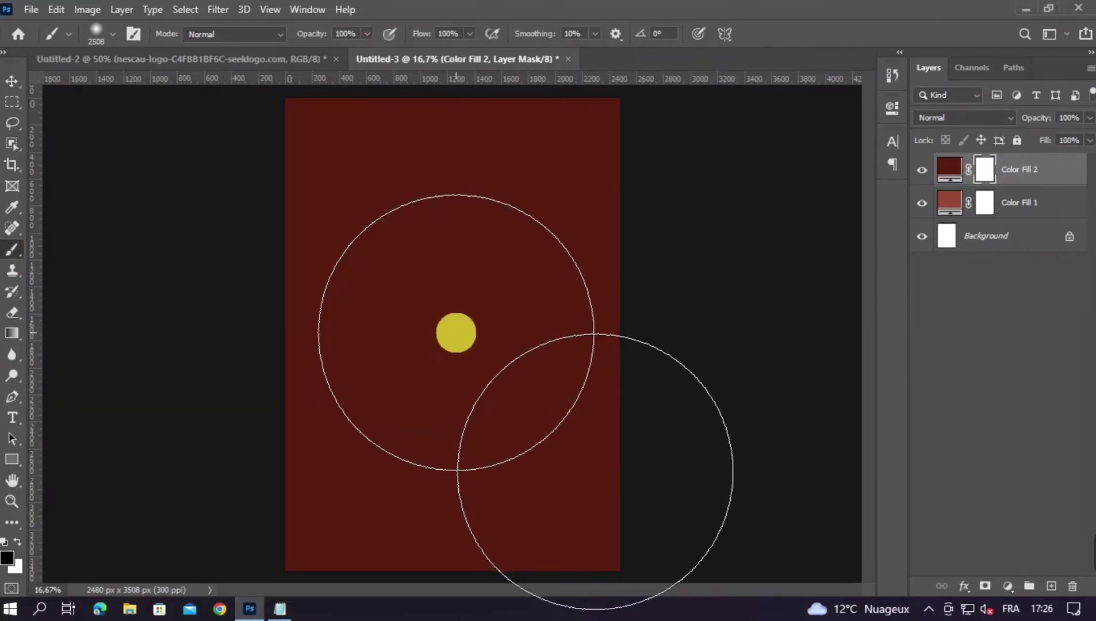
{"action": "left_click", "coordinate": [457, 332]}
{"action": "left_click", "coordinate": [457, 332]}
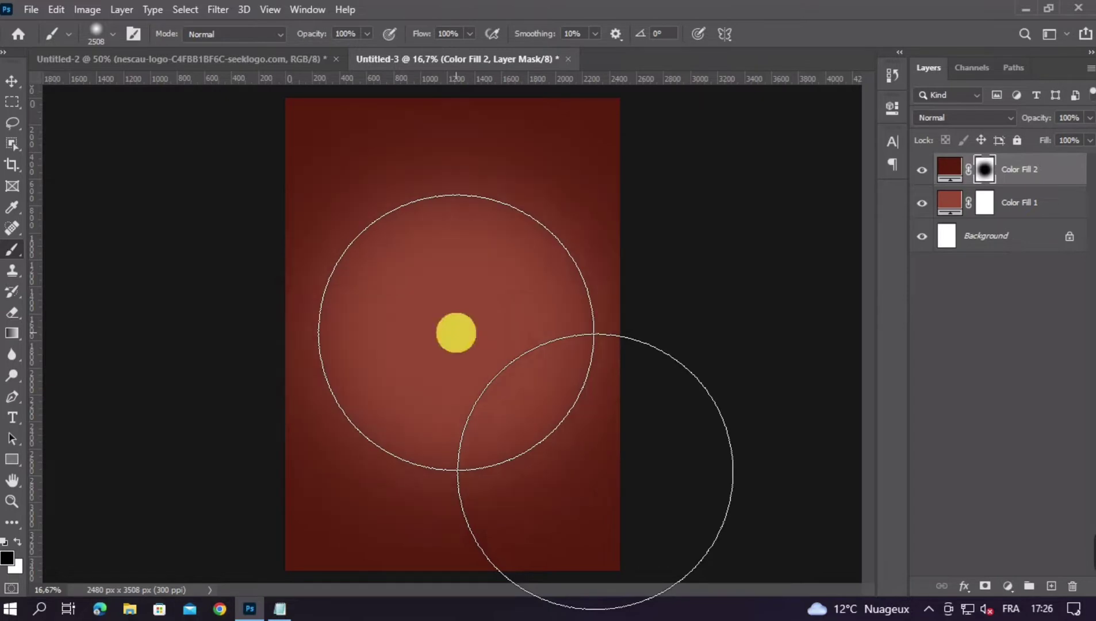
{"action": "left_click", "coordinate": [14, 84]}
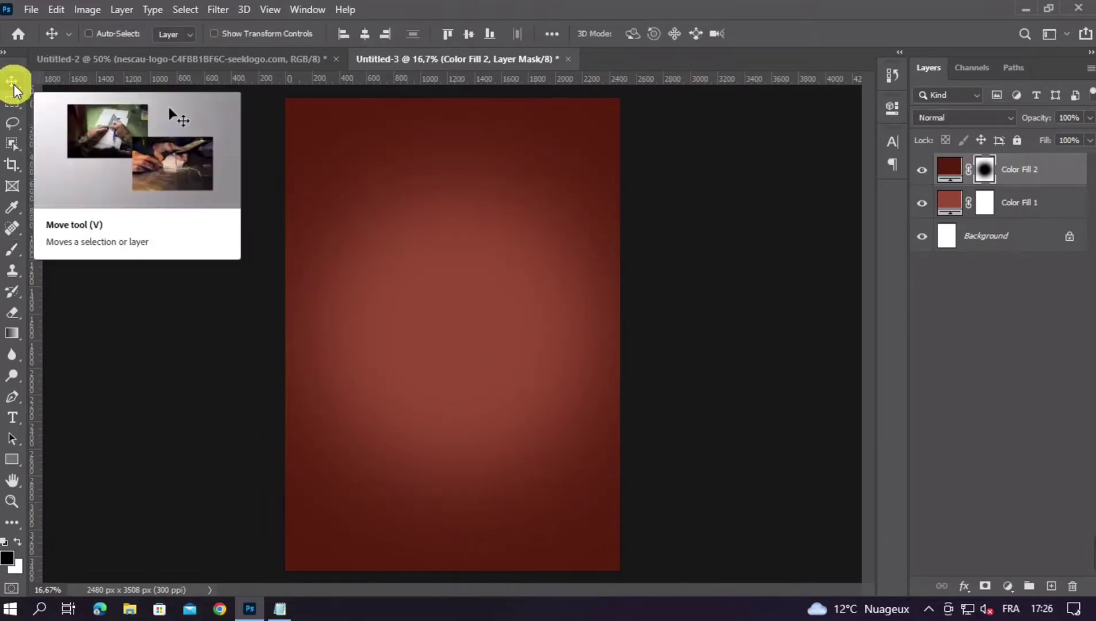
{"action": "key", "text": "ctrl+minus"}
{"action": "key", "text": "ctrl+minus"}
{"action": "key", "text": "ctrl+minus"}
{"action": "key", "text": "ctrl+plus"}
{"action": "key", "text": "ctrl+plus"}
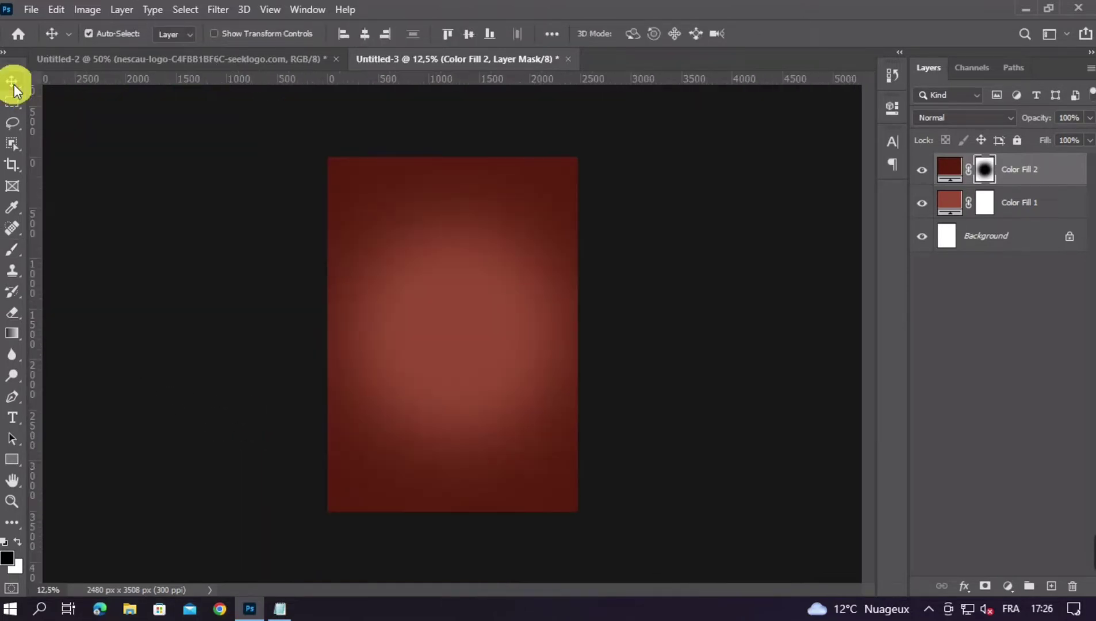
{"action": "key", "text": "ctrl+plus"}
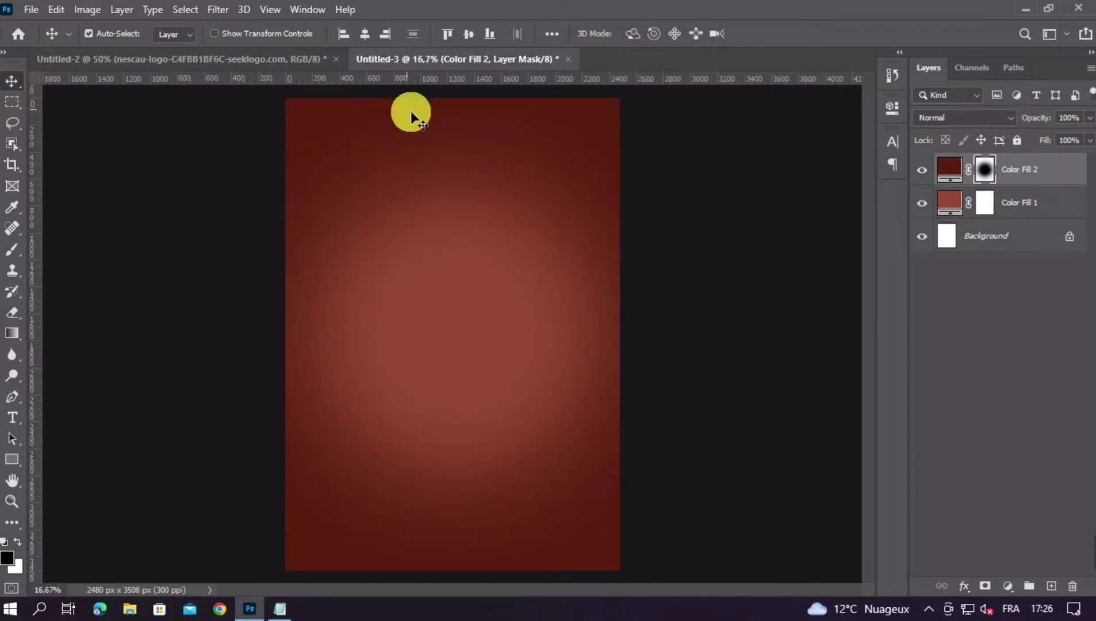
Step: Add a new layer and dab a white glow in the canvas centre with a soft brush of about 2160 px
{"action": "left_click", "coordinate": [1057, 586]}
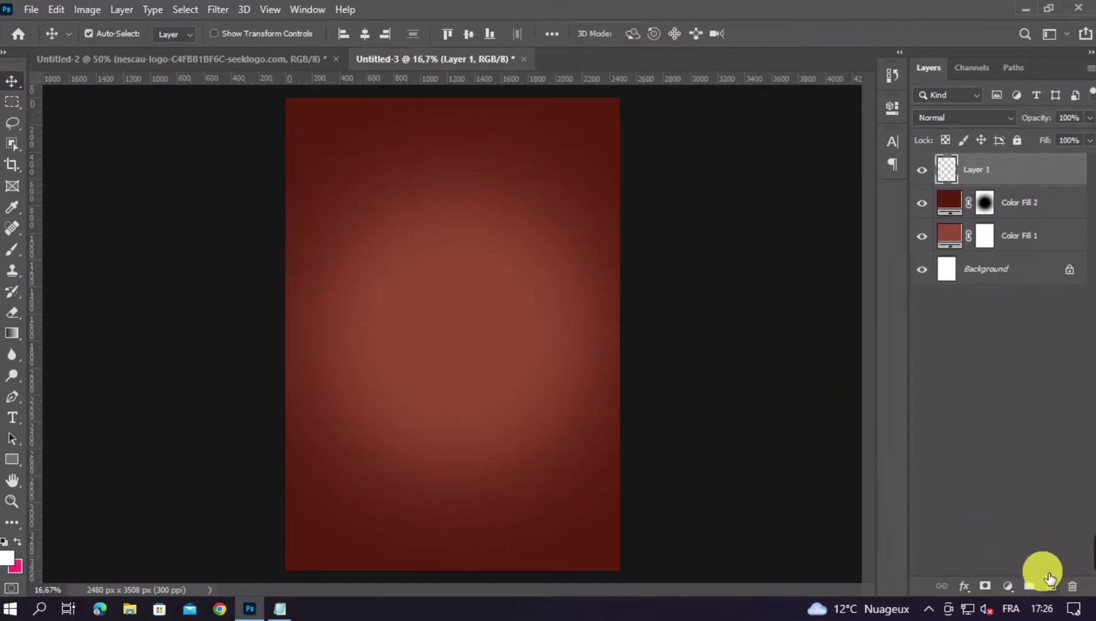
{"action": "left_click", "coordinate": [9, 561]}
{"action": "left_click", "coordinate": [1021, 131]}
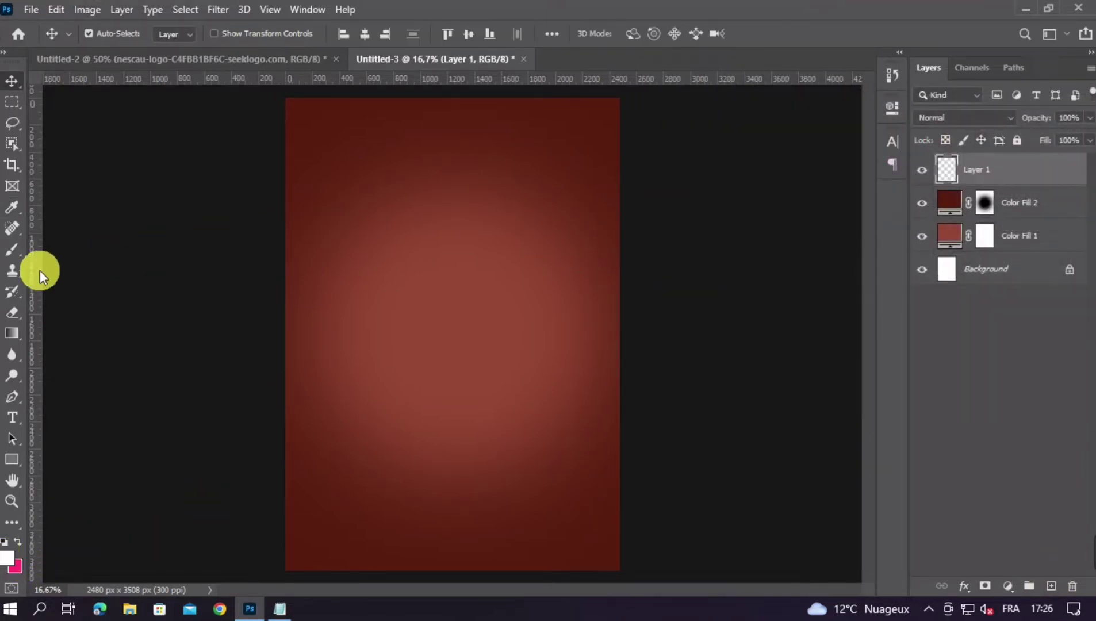
{"action": "left_click", "coordinate": [13, 249]}
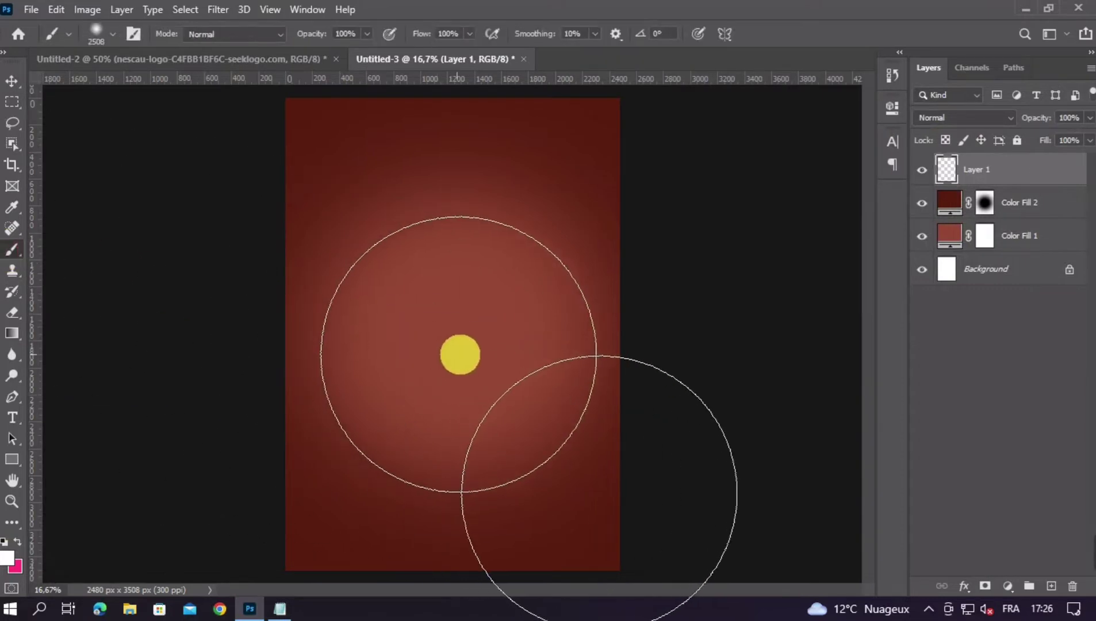
{"action": "mouse_move", "coordinate": [452, 328]}
{"action": "left_mouse_down"}
{"action": "mouse_move", "coordinate": [428, 330]}
{"action": "mouse_move", "coordinate": [448, 328]}
{"action": "left_mouse_up"}
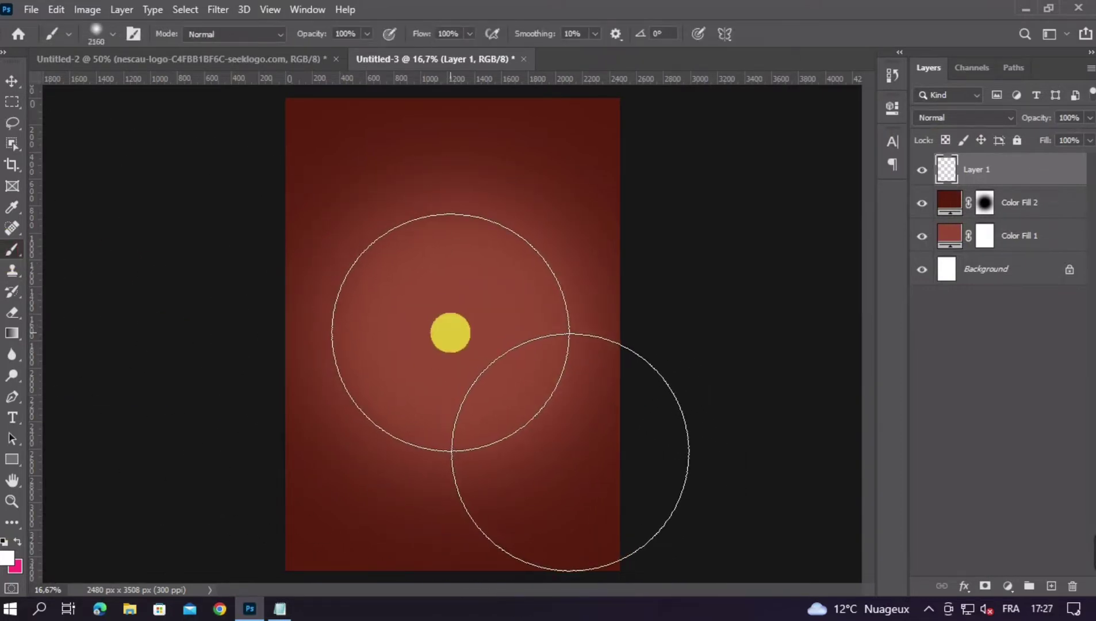
{"action": "left_click", "coordinate": [450, 333]}
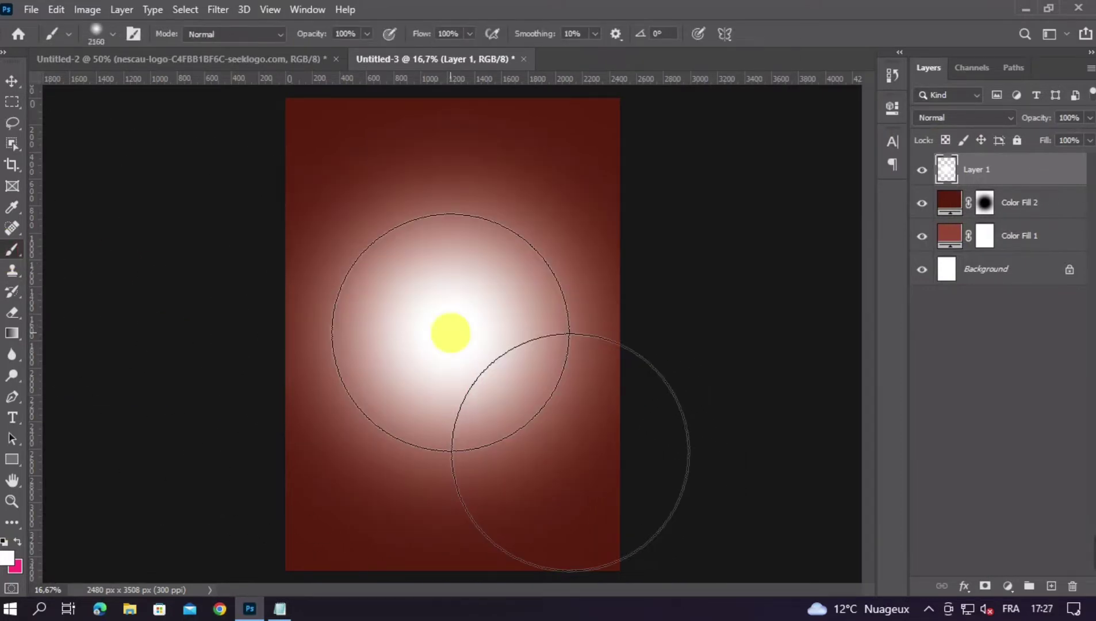
{"action": "left_click", "coordinate": [11, 81]}
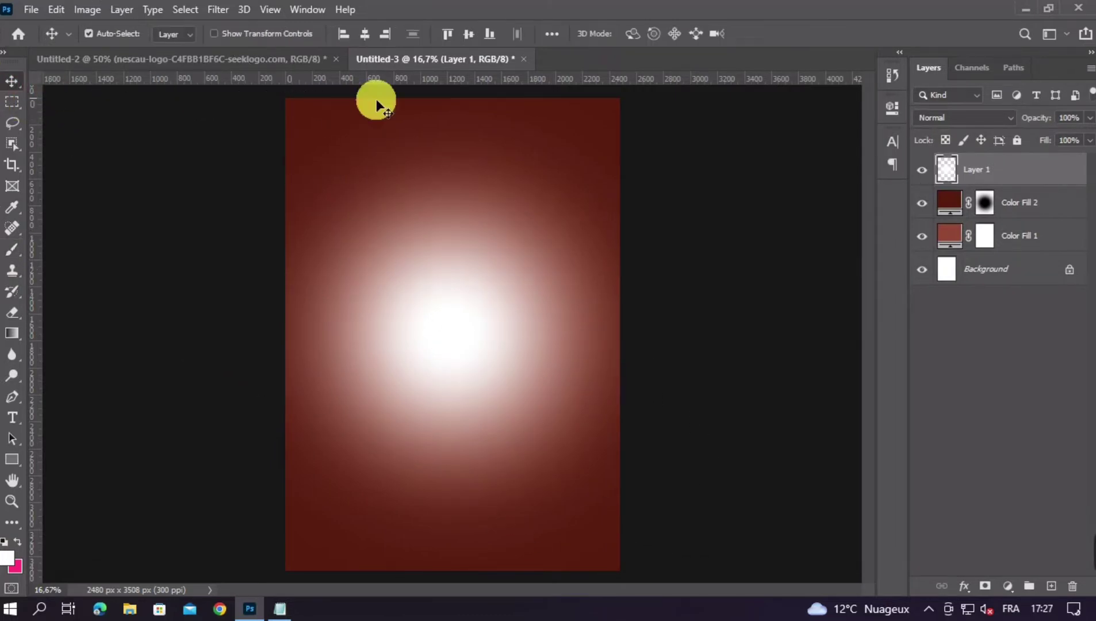
Step: Set the white glow layer's blend mode to Overlay and duplicate it, keeping only one copy
{"action": "left_click", "coordinate": [969, 118]}
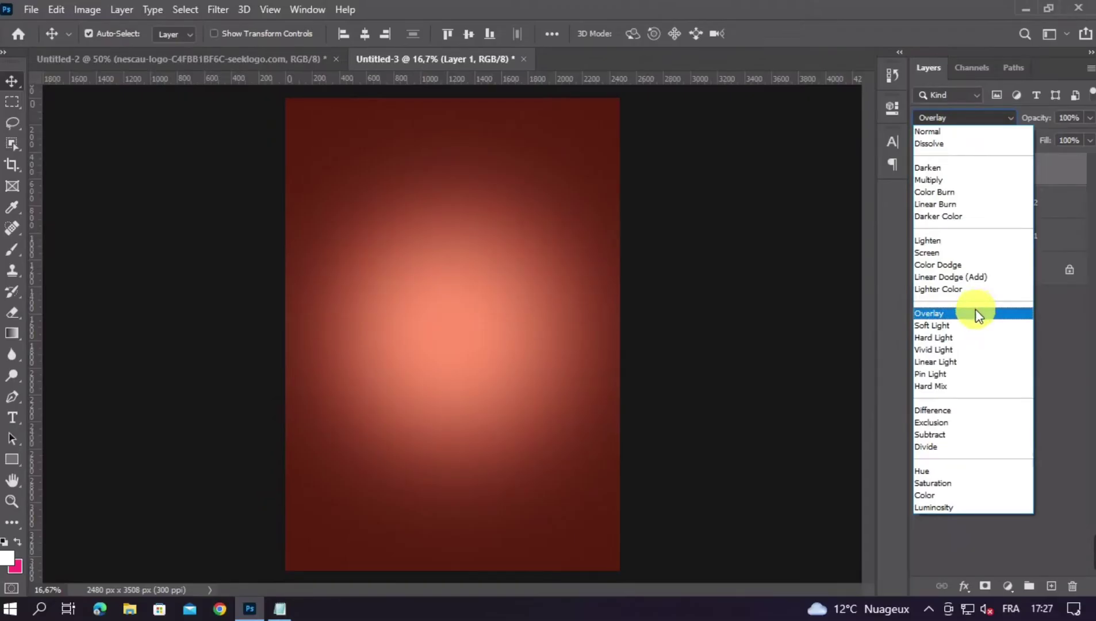
{"action": "left_click", "coordinate": [959, 345]}
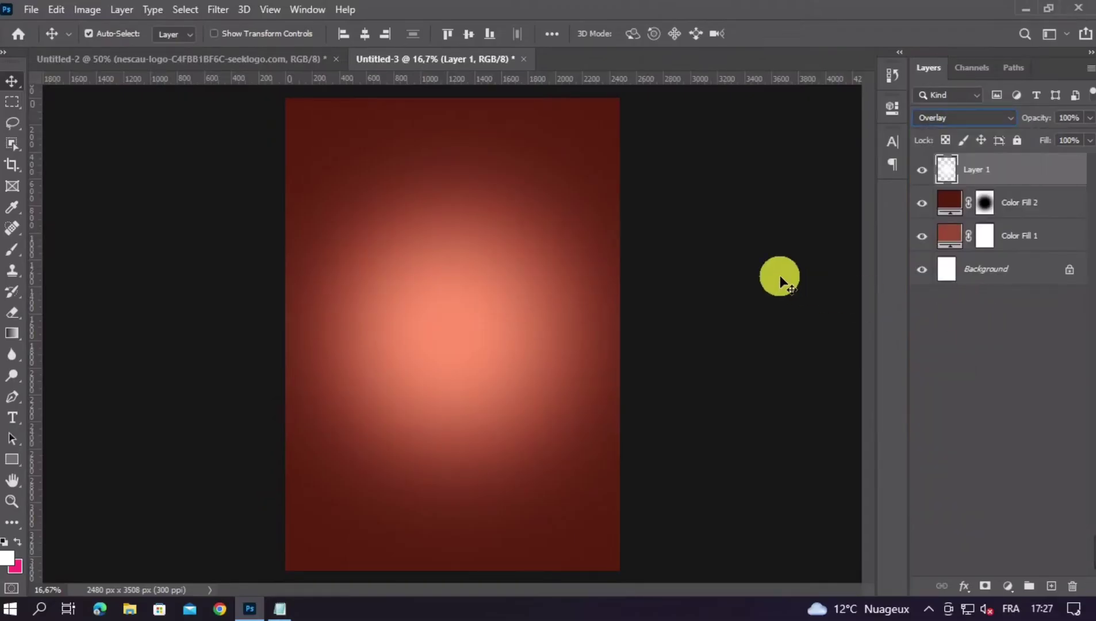
{"action": "key", "text": "ctrl+j"}
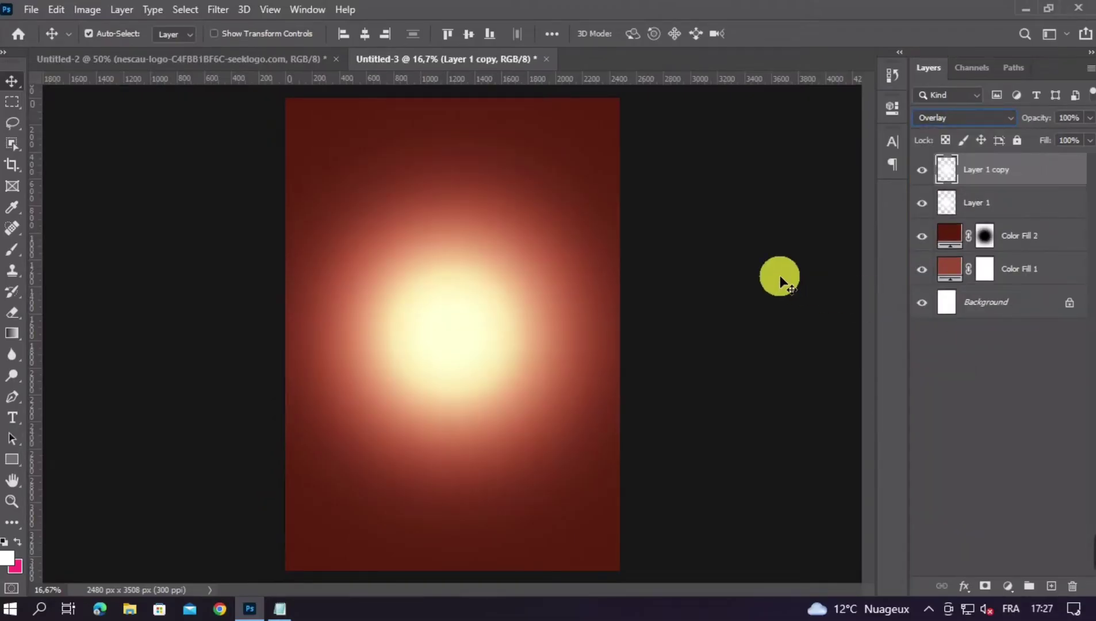
{"action": "key", "text": "ctrl+j"}
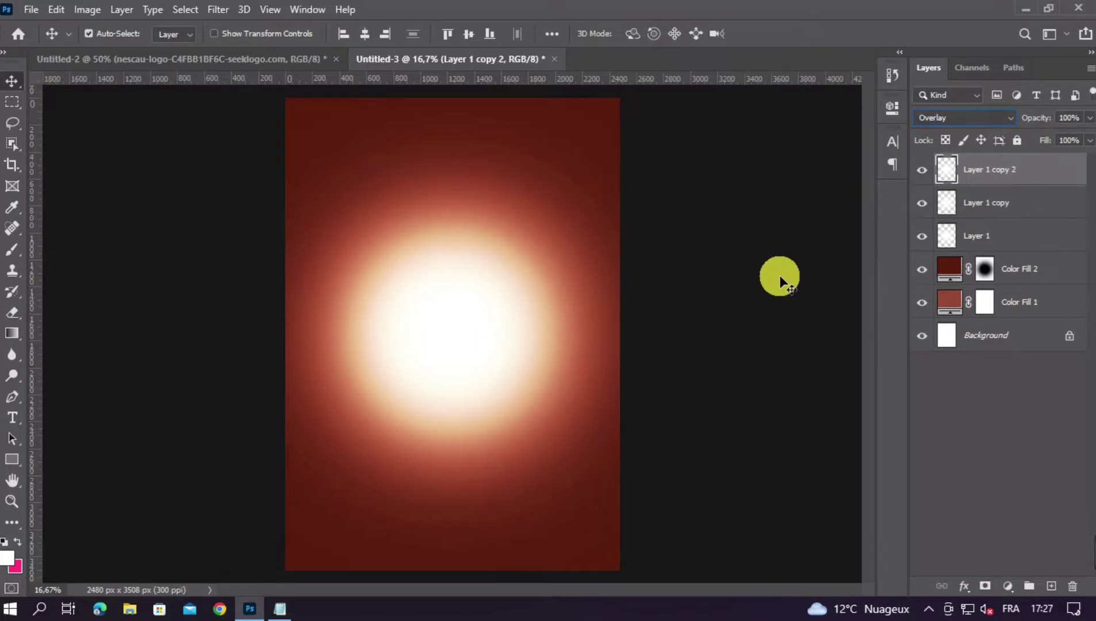
{"action": "key", "text": "Delete"}
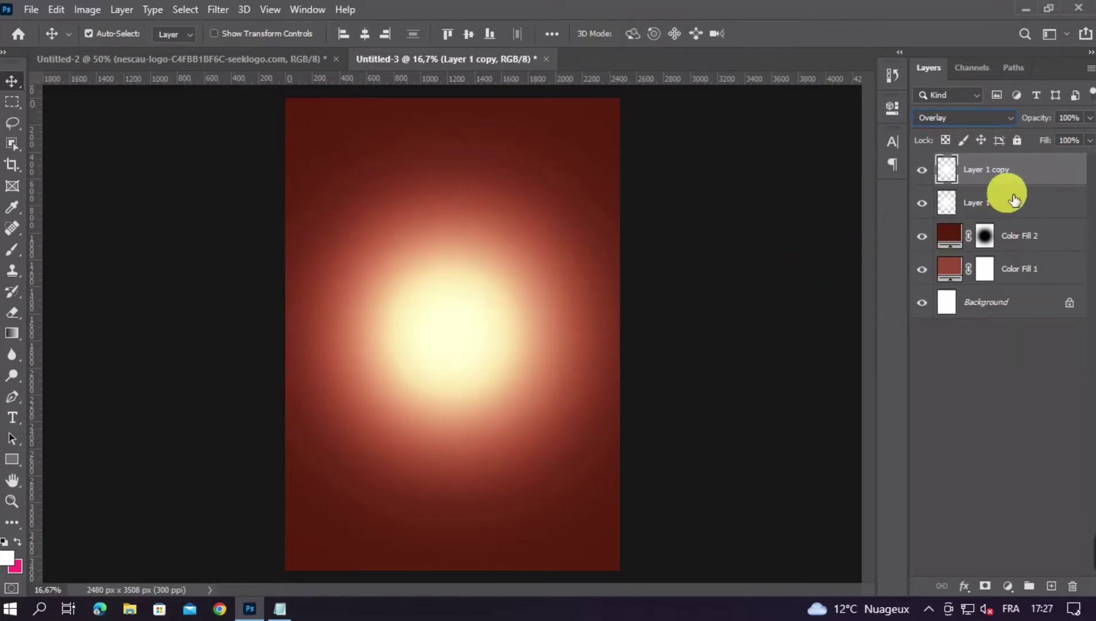
Step: Enlarge the upper Overlay glow layer (Layer 1 copy) to about 131% in width and height, extending it beyond the canvas edges
{"action": "key", "text": "ctrl+t"}
{"action": "key", "text": "ctrl+minus"}
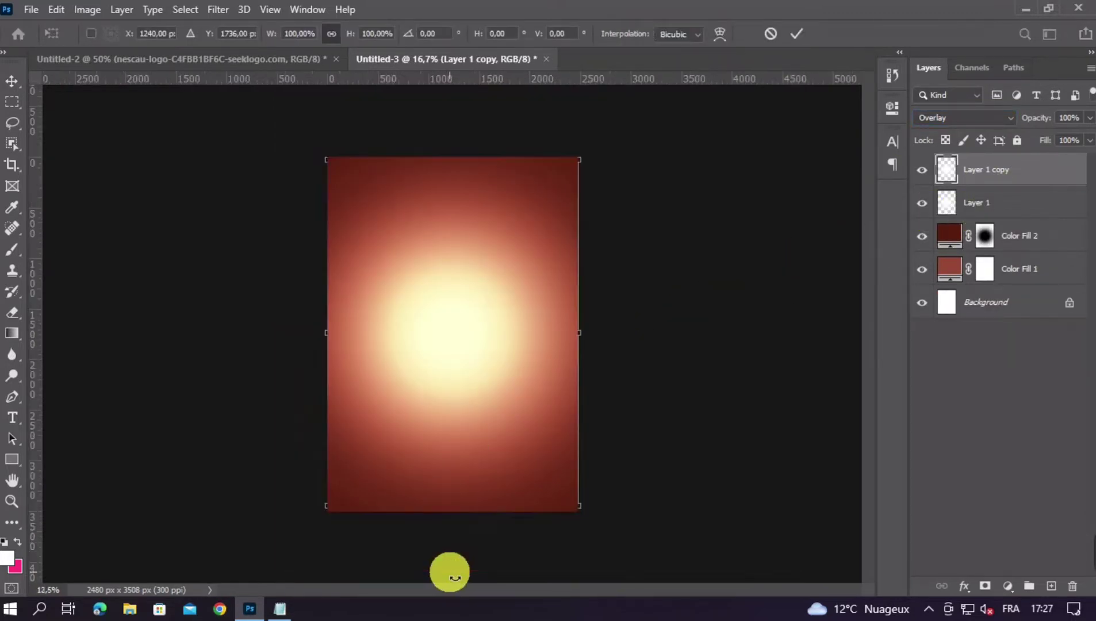
{"action": "left_click_drag", "start_coordinate": [454, 509], "coordinate": [460, 571]}
{"action": "left_click_drag", "start_coordinate": [460, 160], "coordinate": [454, 139]}
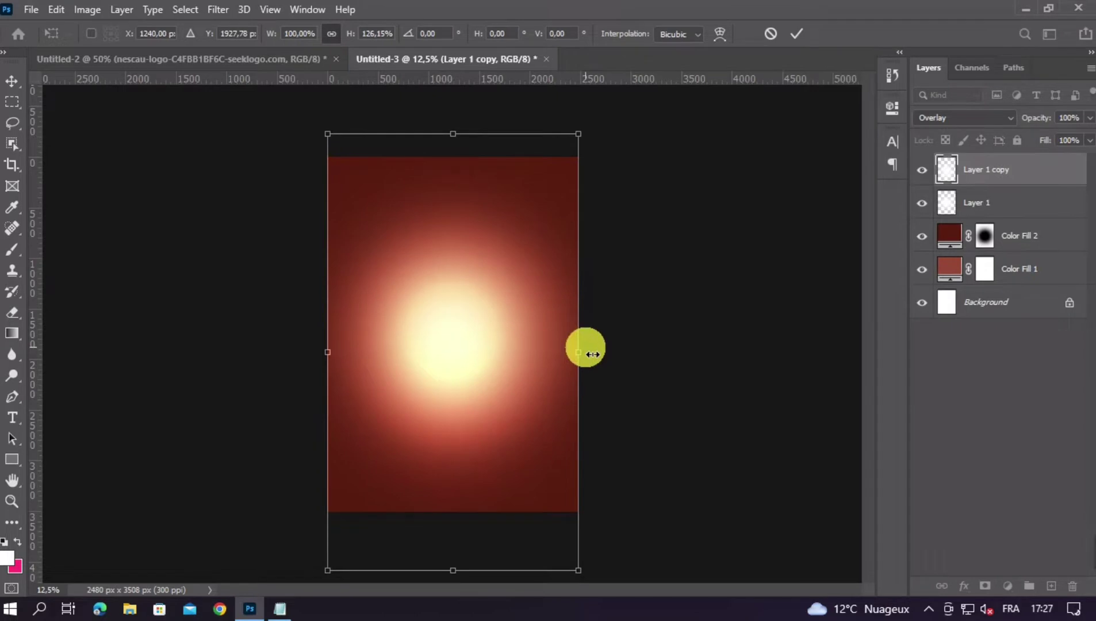
{"action": "left_click_drag", "start_coordinate": [363, 46], "coordinate": [361, 41]}
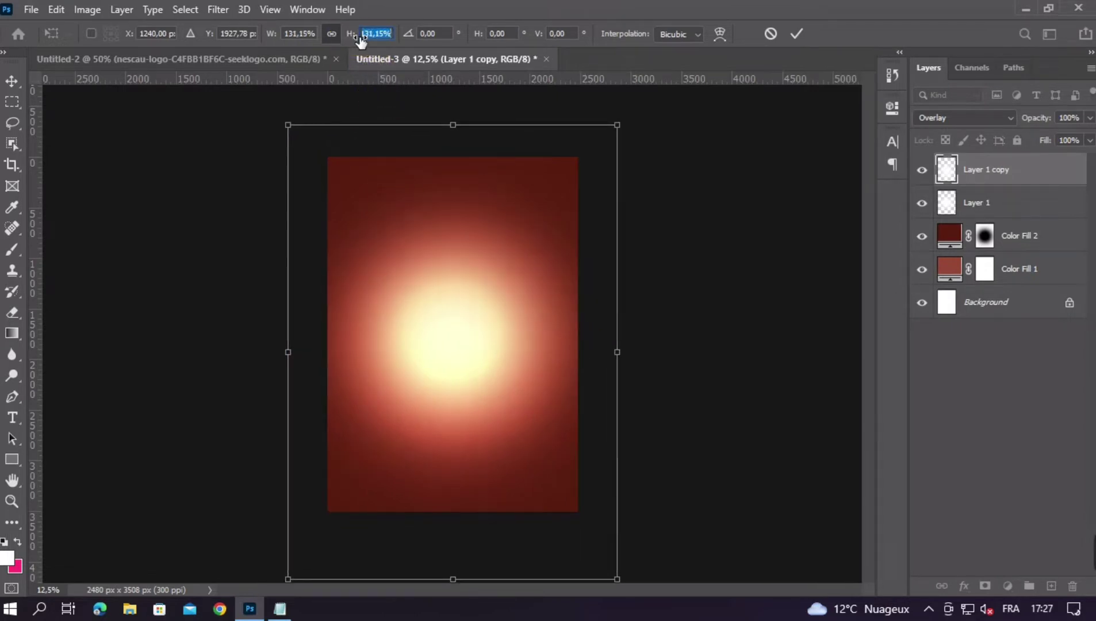
{"action": "mouse_move", "coordinate": [608, 302]}
{"action": "left_mouse_down"}
{"action": "mouse_move", "coordinate": [680, 315]}
{"action": "mouse_move", "coordinate": [705, 306]}
{"action": "left_mouse_up"}
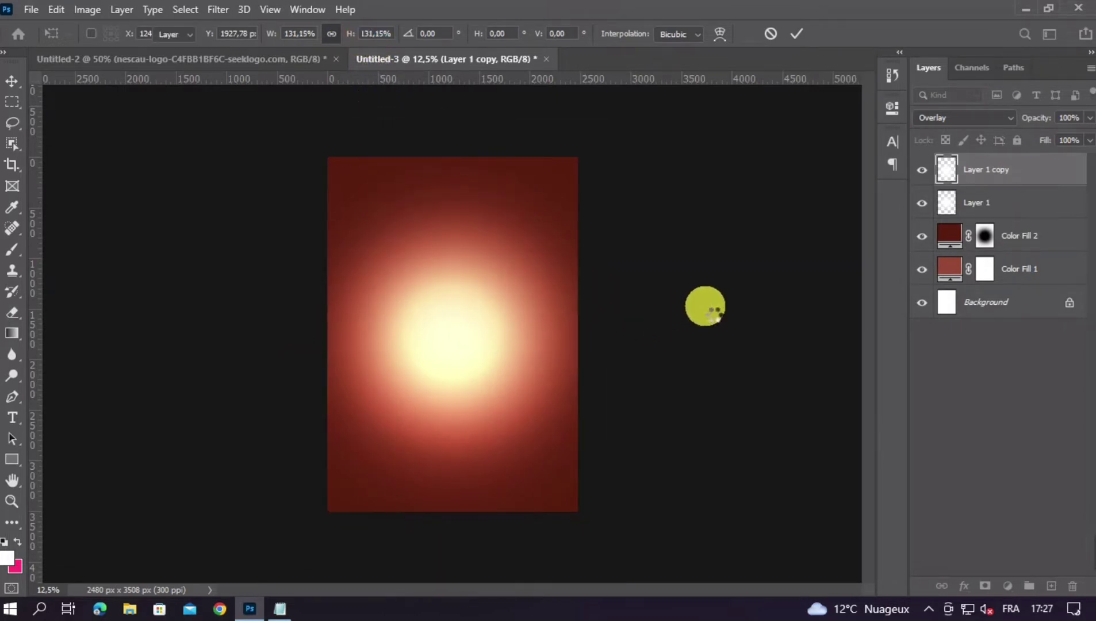
{"action": "key", "text": "Return"}
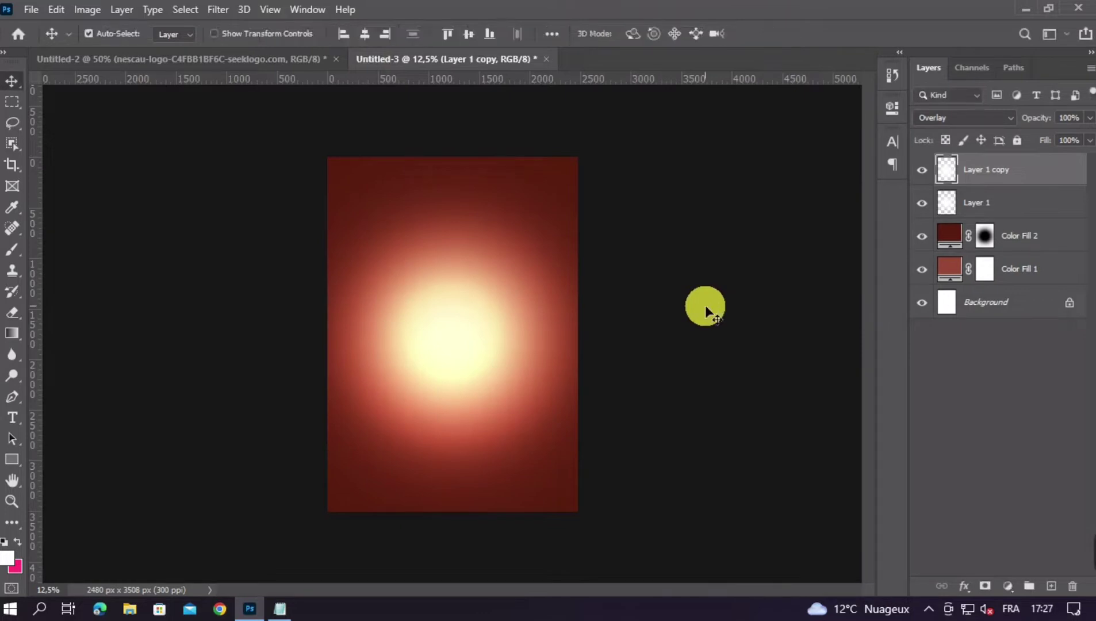
{"action": "key", "text": "ctrl+plus"}
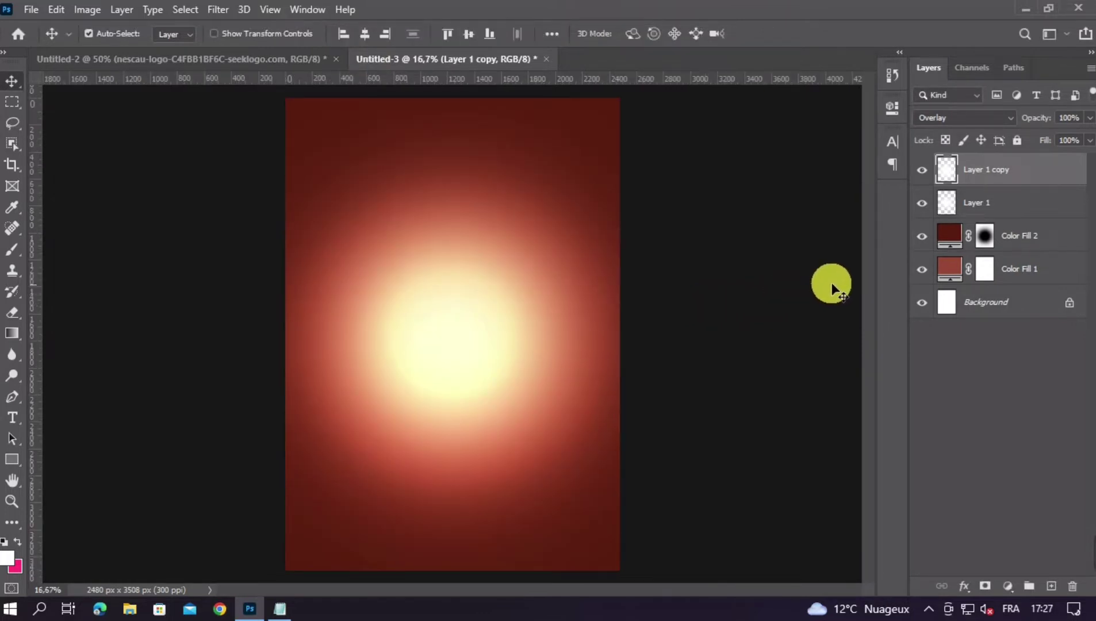
Step: Lower the opacity of Layer 1 copy to 88% and compare the glow with that layer hidden and shown
{"action": "left_click", "coordinate": [1090, 140]}
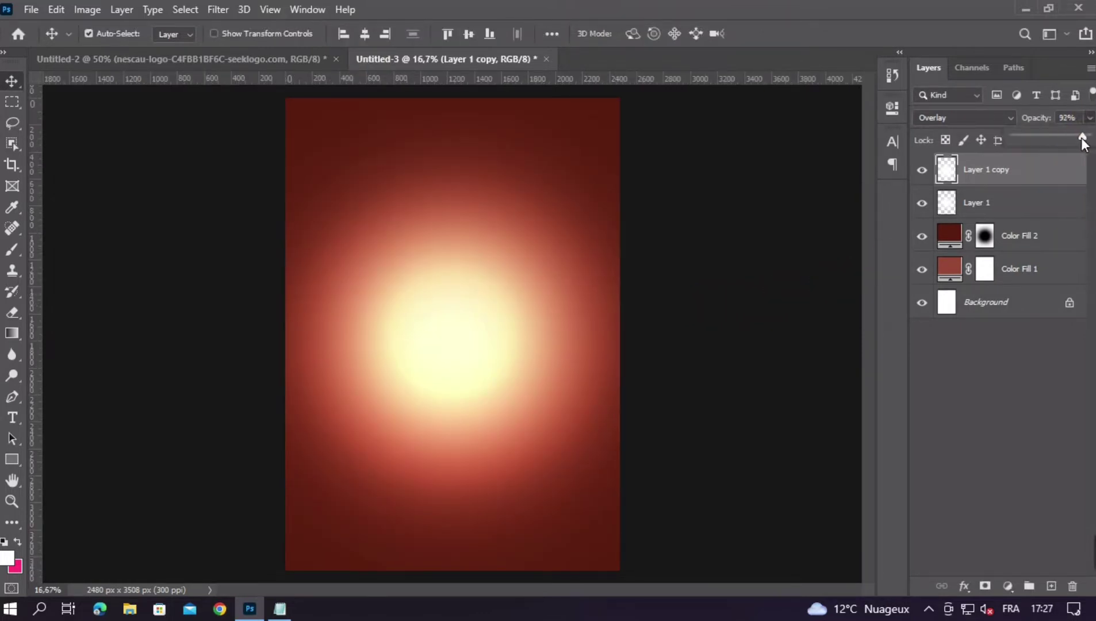
{"action": "left_click_drag", "start_coordinate": [1082, 138], "coordinate": [1080, 138]}
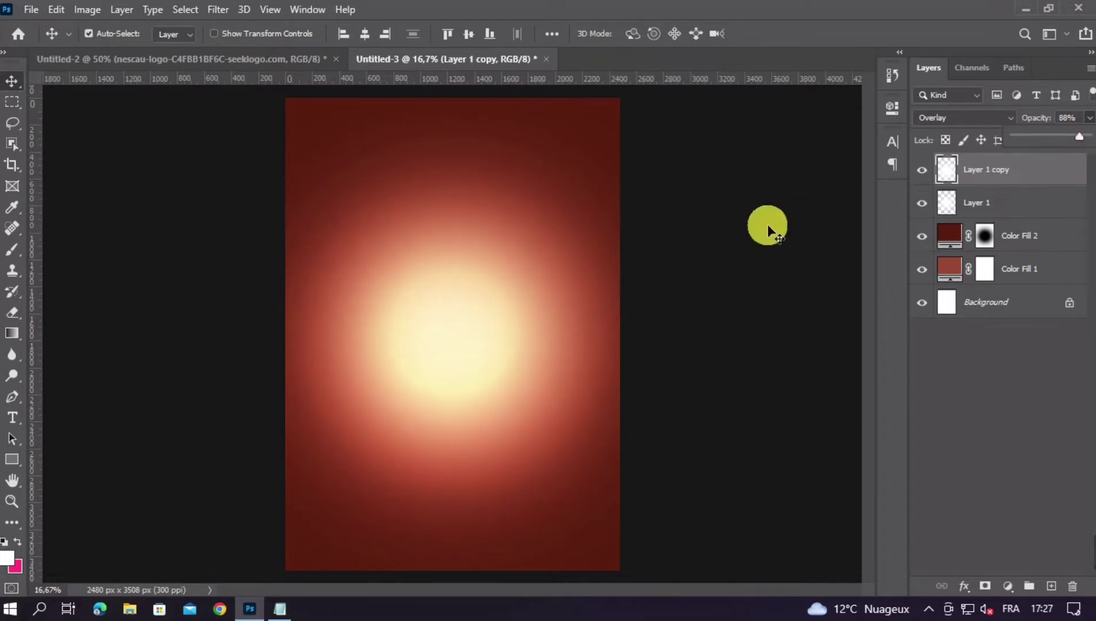
{"action": "left_click", "coordinate": [858, 196]}
{"action": "left_click", "coordinate": [923, 171]}
{"action": "left_click", "coordinate": [923, 171]}
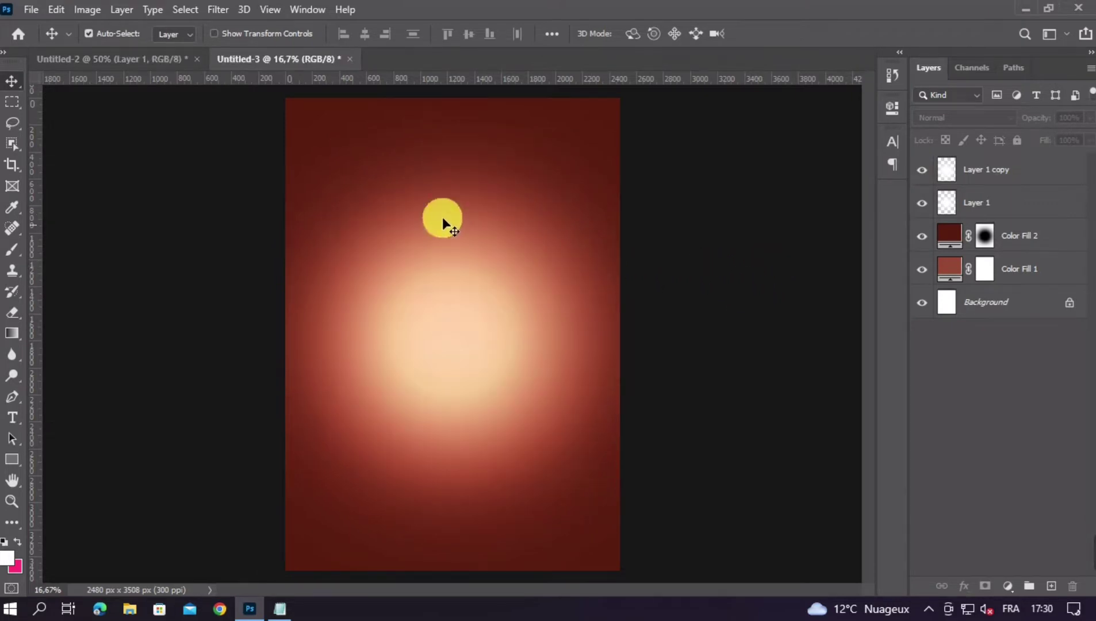
Step: Copy the blue starburst image from the Untitled-2 document into the Untitled-3 poster, above the glow layers
{"action": "left_click", "coordinate": [132, 62]}
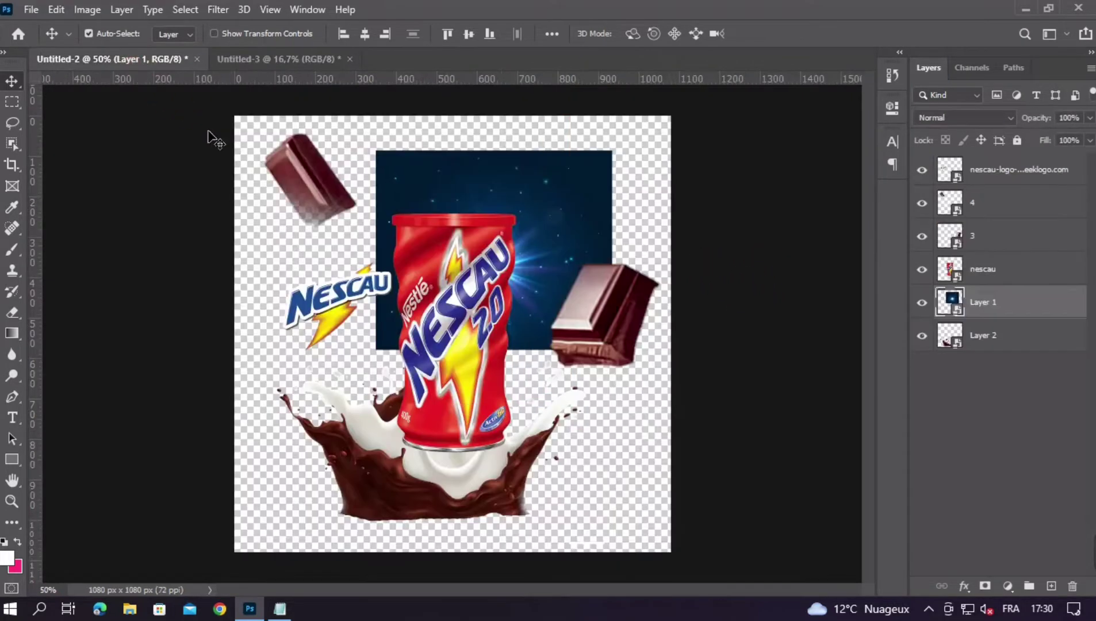
{"action": "left_click_drag", "start_coordinate": [527, 245], "coordinate": [543, 202]}
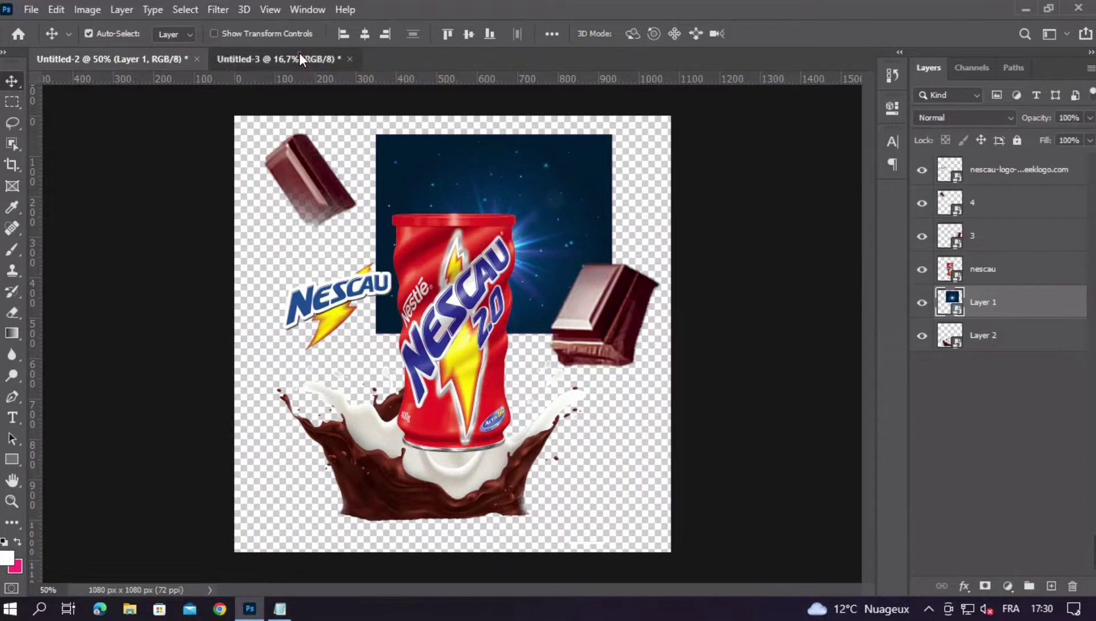
{"action": "left_click_drag", "start_coordinate": [300, 54], "coordinate": [609, 296]}
Step: Scale the blue starburst to about 48% so it spans the canvas width, and set its blend mode to Screen
{"action": "key", "text": "ctrl+t"}
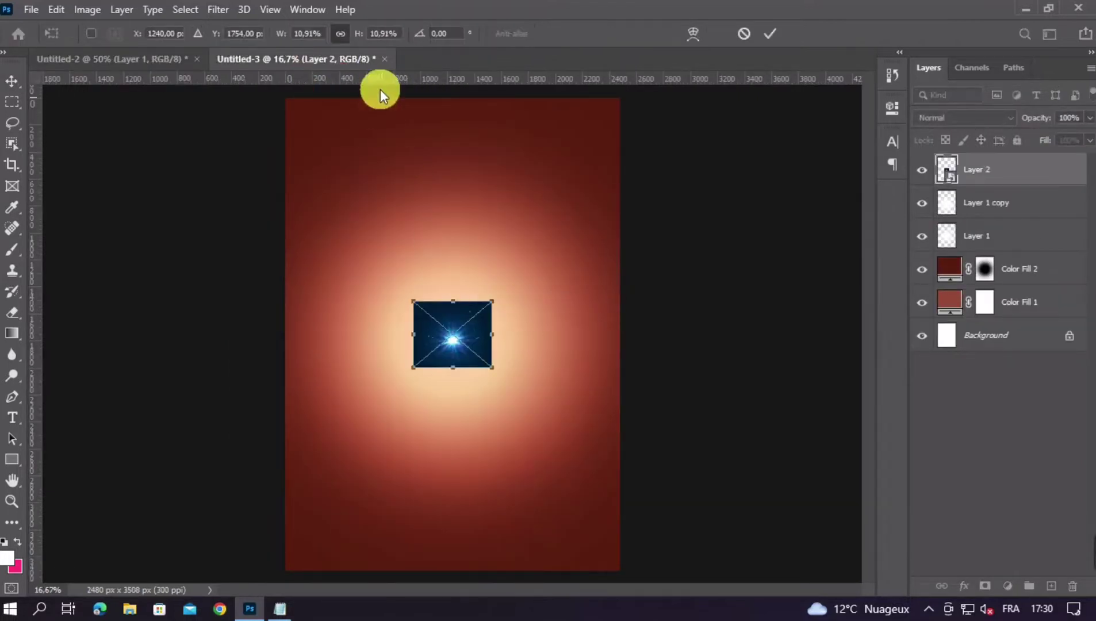
{"action": "left_click_drag", "start_coordinate": [358, 32], "coordinate": [394, 41]}
{"action": "key", "text": "Return"}
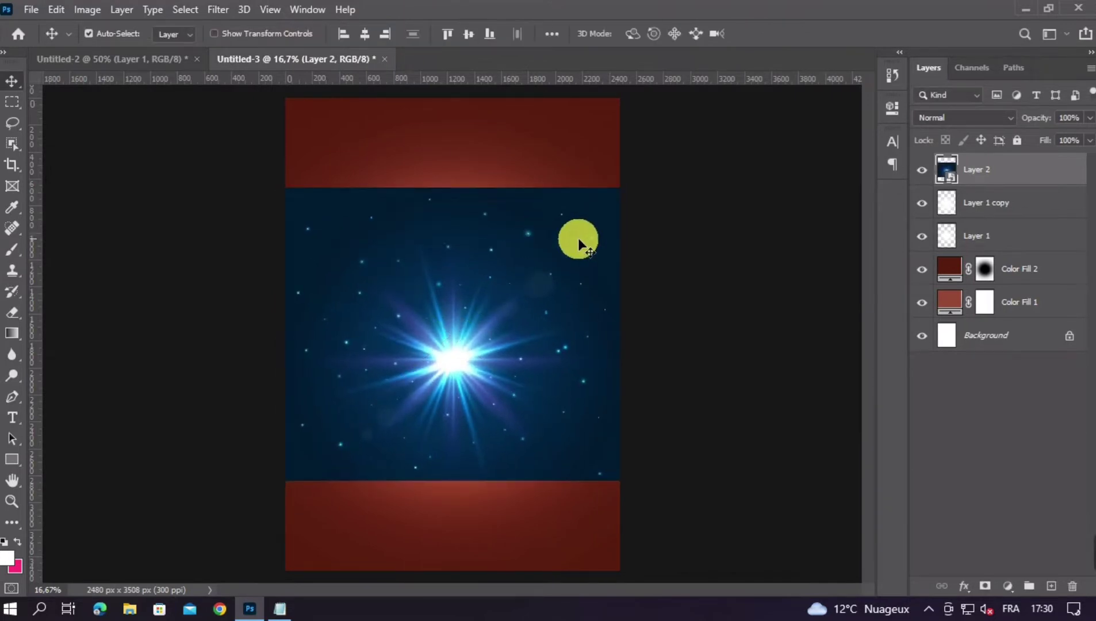
{"action": "left_click", "coordinate": [936, 119]}
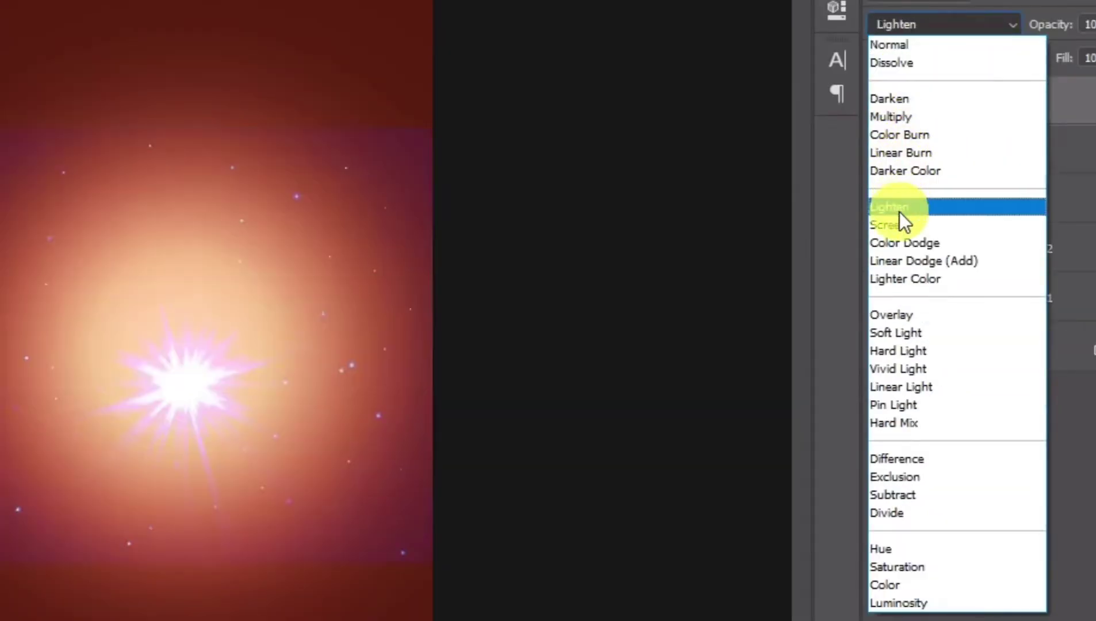
{"action": "left_click", "coordinate": [938, 253]}
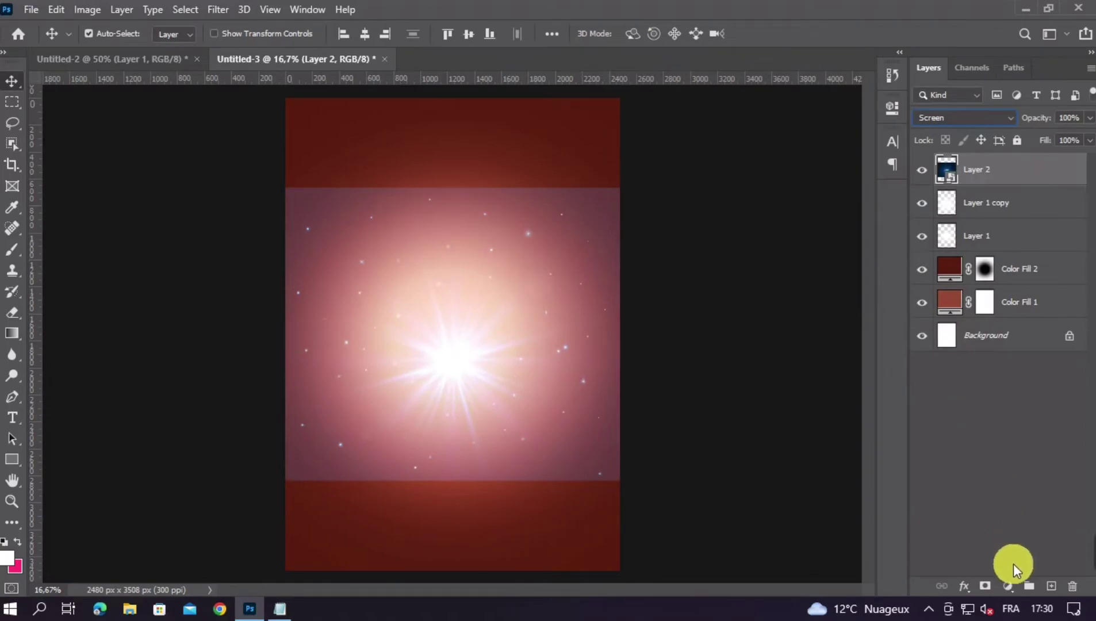
Step: Add a Levels adjustment clipped to the starburst layer and raise its black input level to 70
{"action": "left_click", "coordinate": [1008, 586]}
{"action": "left_click", "coordinate": [926, 394]}
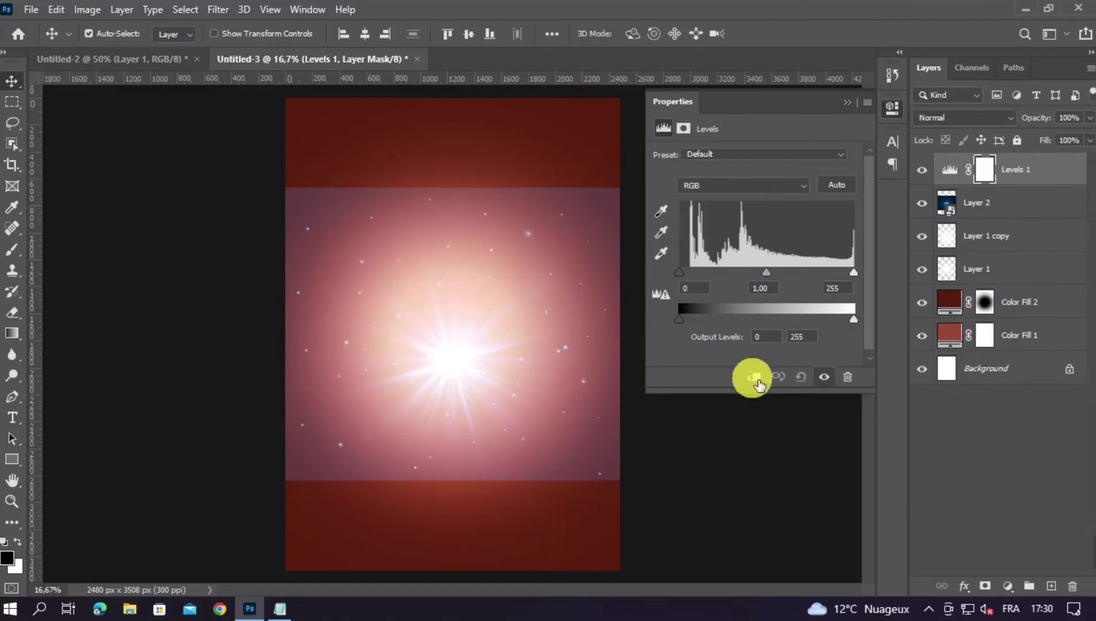
{"action": "left_click", "coordinate": [627, 369]}
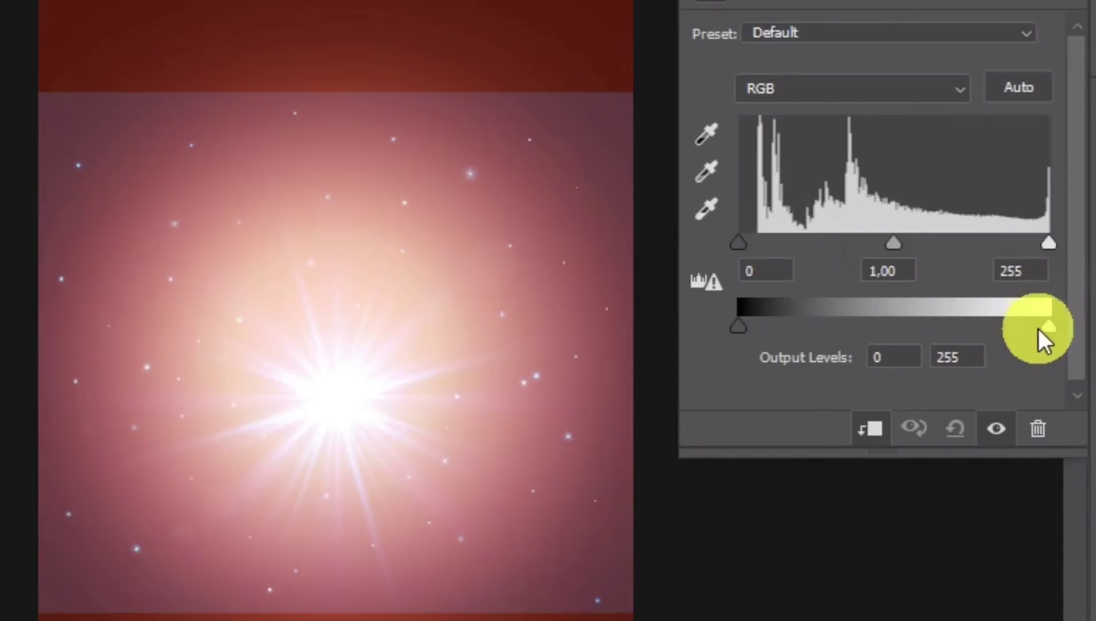
{"action": "left_click_drag", "start_coordinate": [739, 241], "coordinate": [823, 223]}
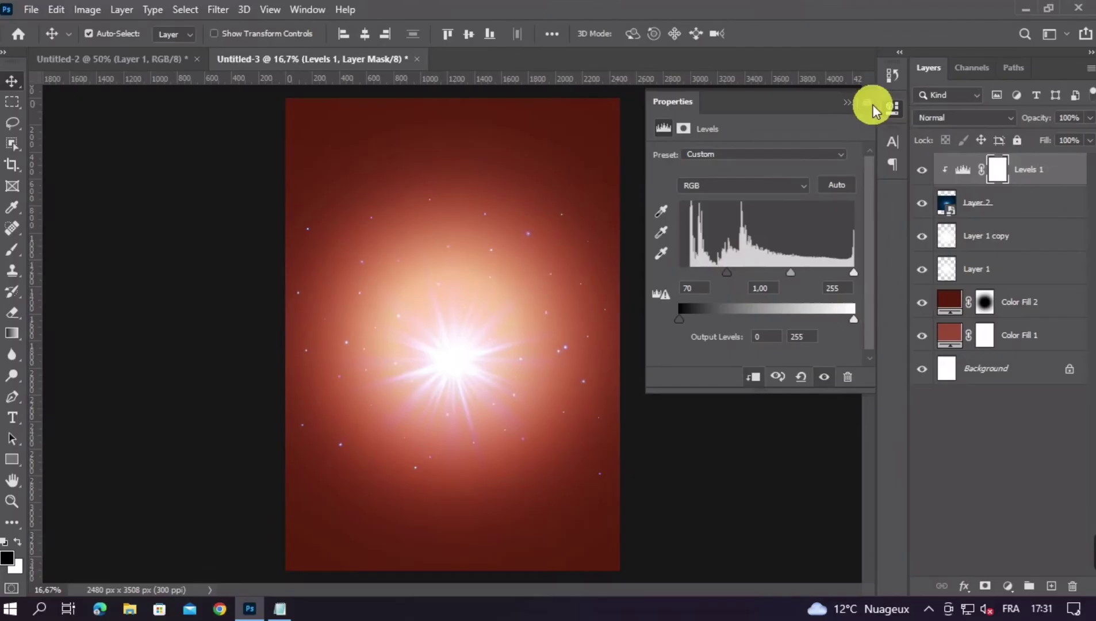
{"action": "left_click", "coordinate": [849, 100]}
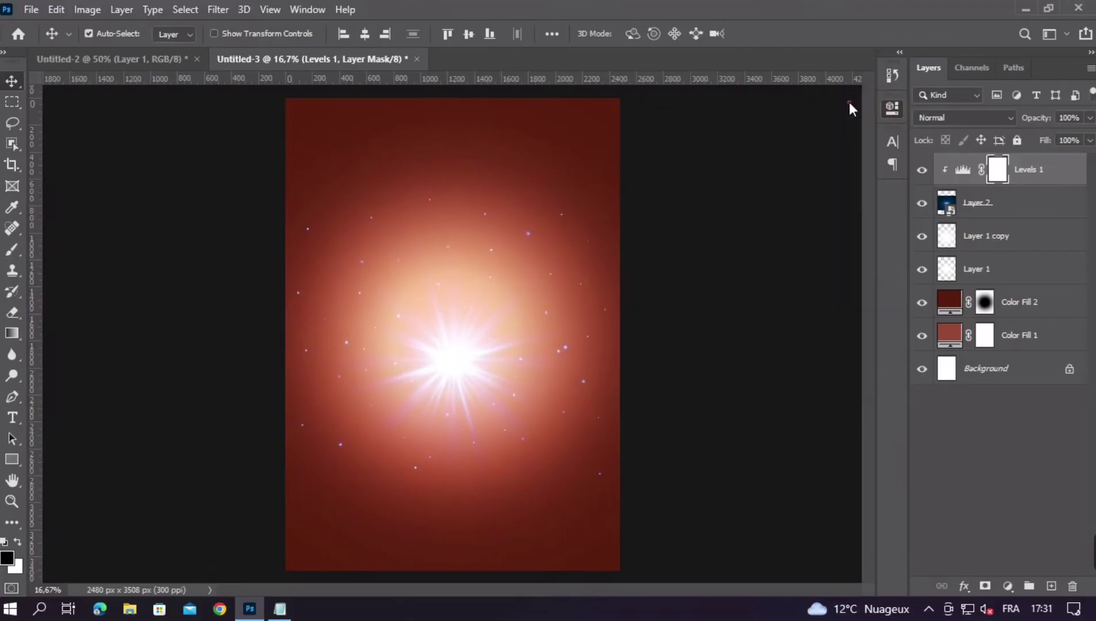
Step: Enlarge the starburst layer to about 66% and move it up so its core sits slightly above the canvas centre
{"action": "left_click", "coordinate": [1015, 205]}
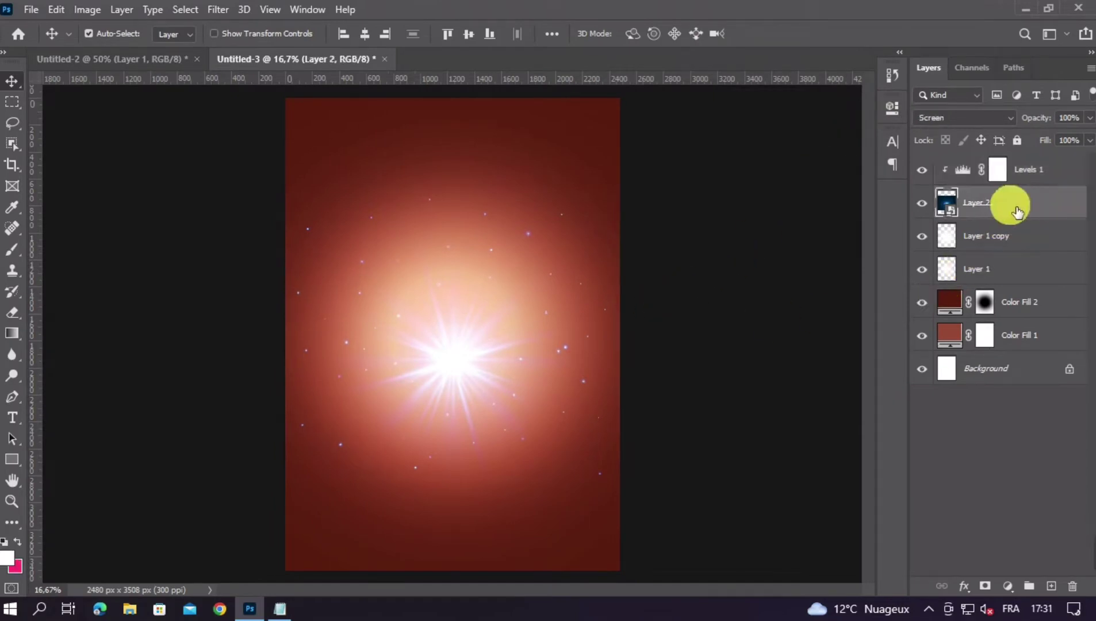
{"action": "key", "text": "ctrl+t"}
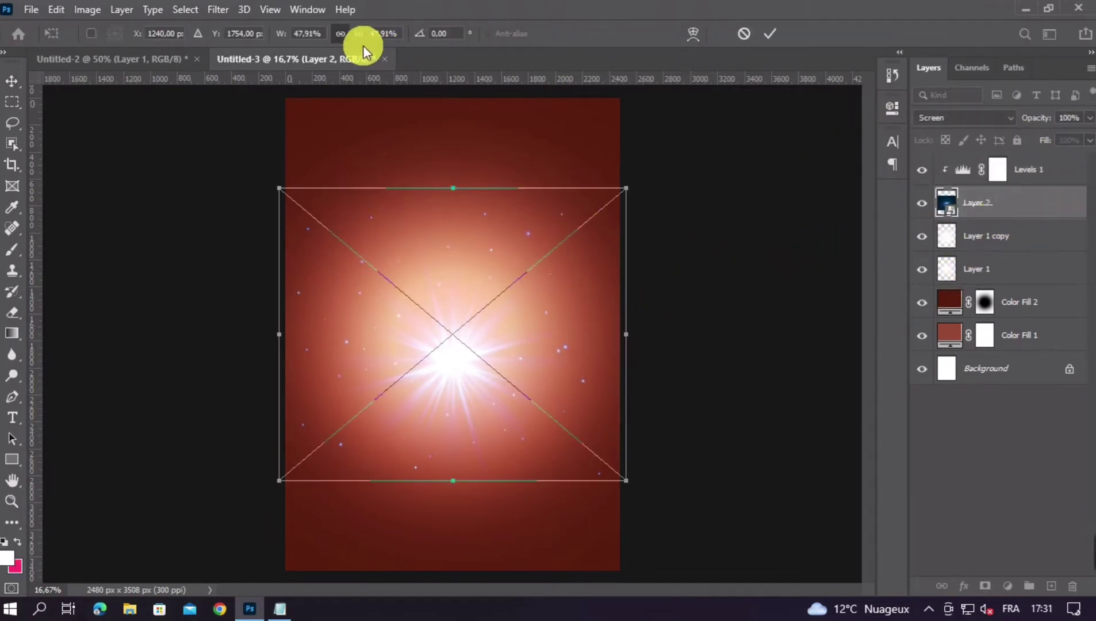
{"action": "left_click_drag", "start_coordinate": [362, 42], "coordinate": [379, 44]}
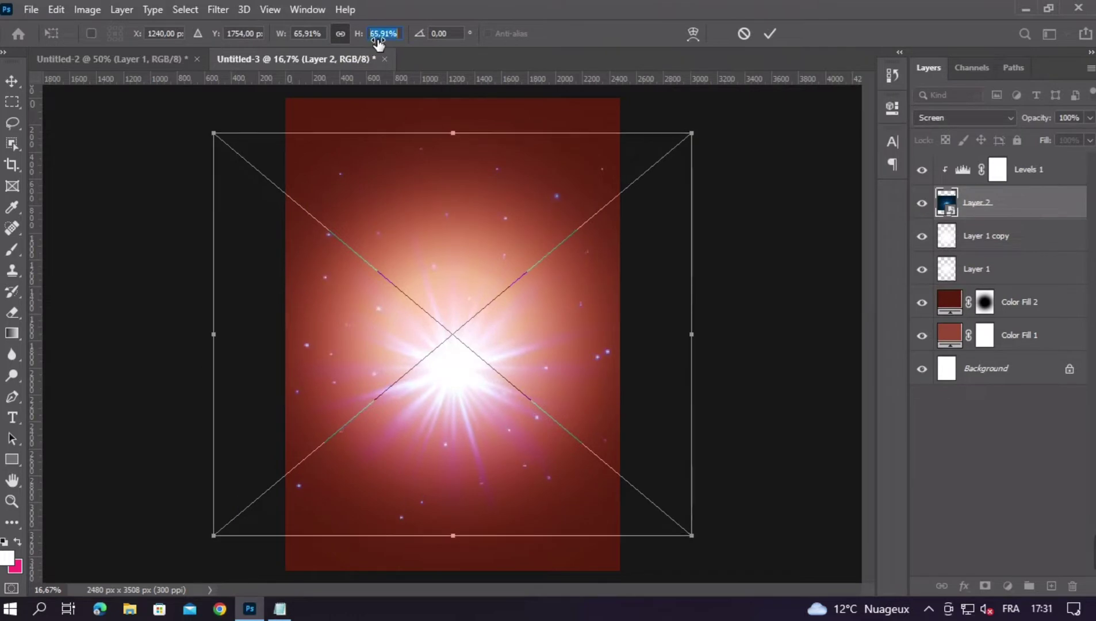
{"action": "mouse_move", "coordinate": [471, 335]}
{"action": "left_mouse_down"}
{"action": "mouse_move", "coordinate": [473, 299]}
{"action": "mouse_move", "coordinate": [485, 309]}
{"action": "left_mouse_up"}
{"action": "key", "text": "Return"}
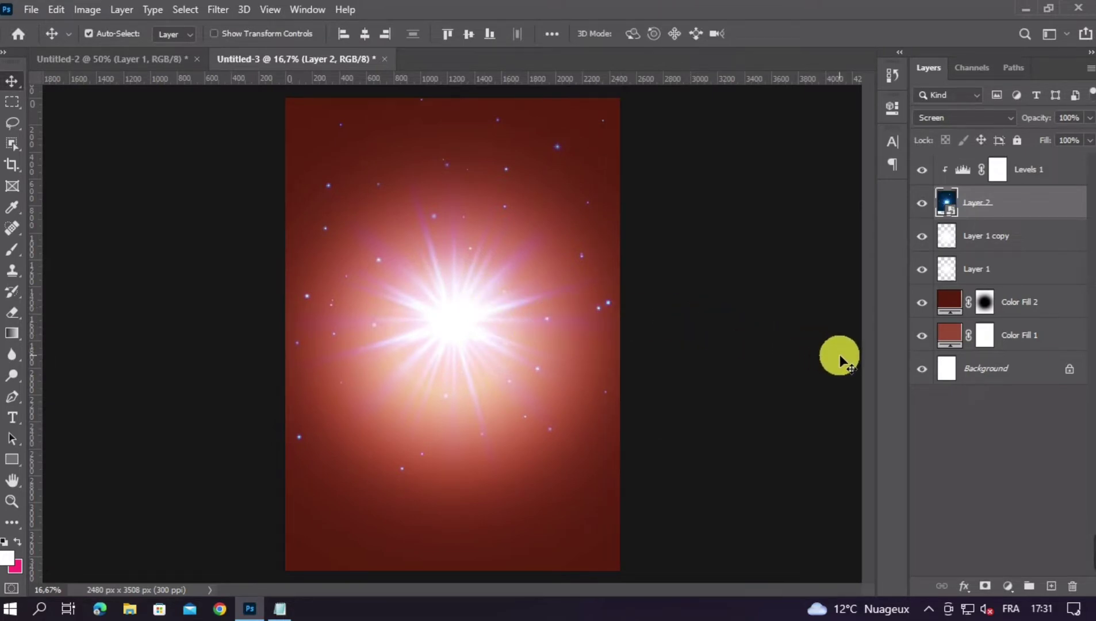
Step: Add a Hue/Saturation adjustment clipped directly above the starburst layer and set its hue to -27
{"action": "left_click", "coordinate": [1009, 586]}
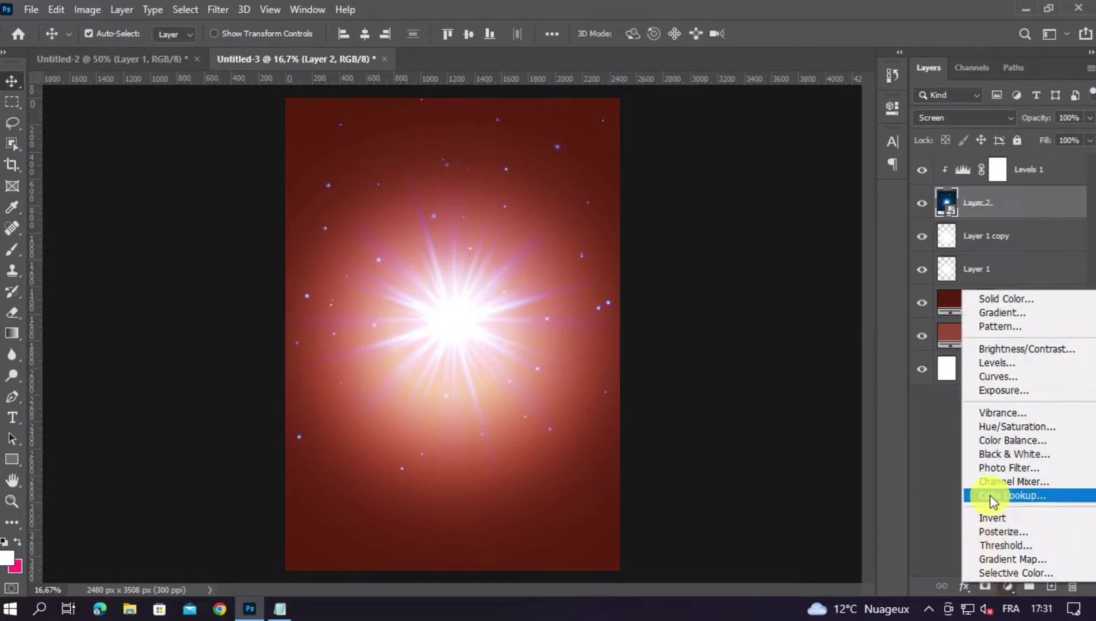
{"action": "left_click", "coordinate": [988, 428]}
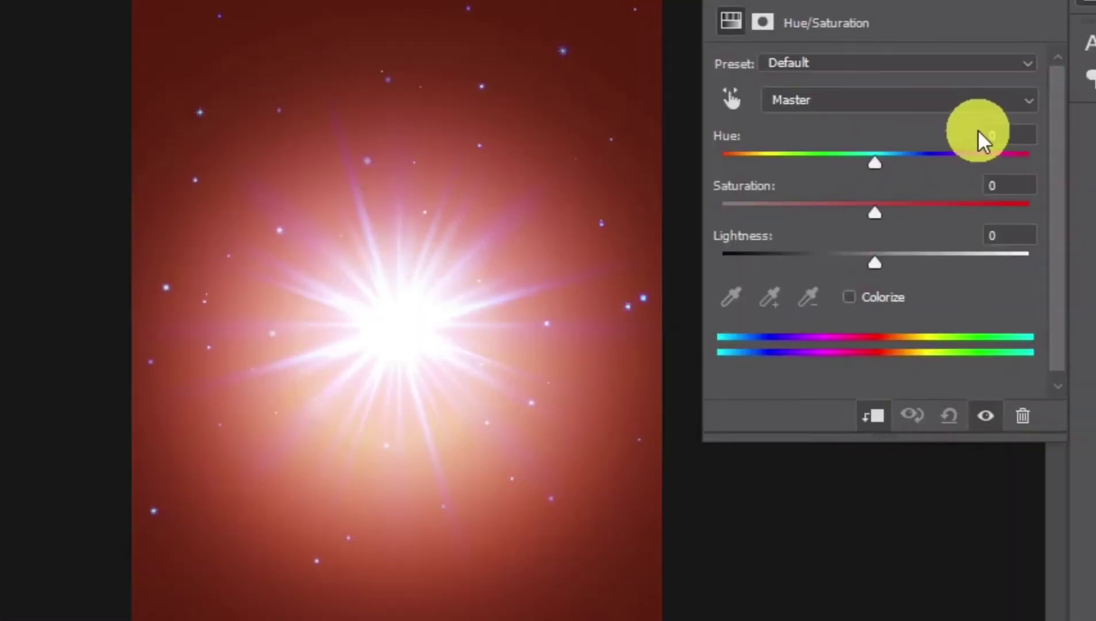
{"action": "left_click", "coordinate": [838, 202]}
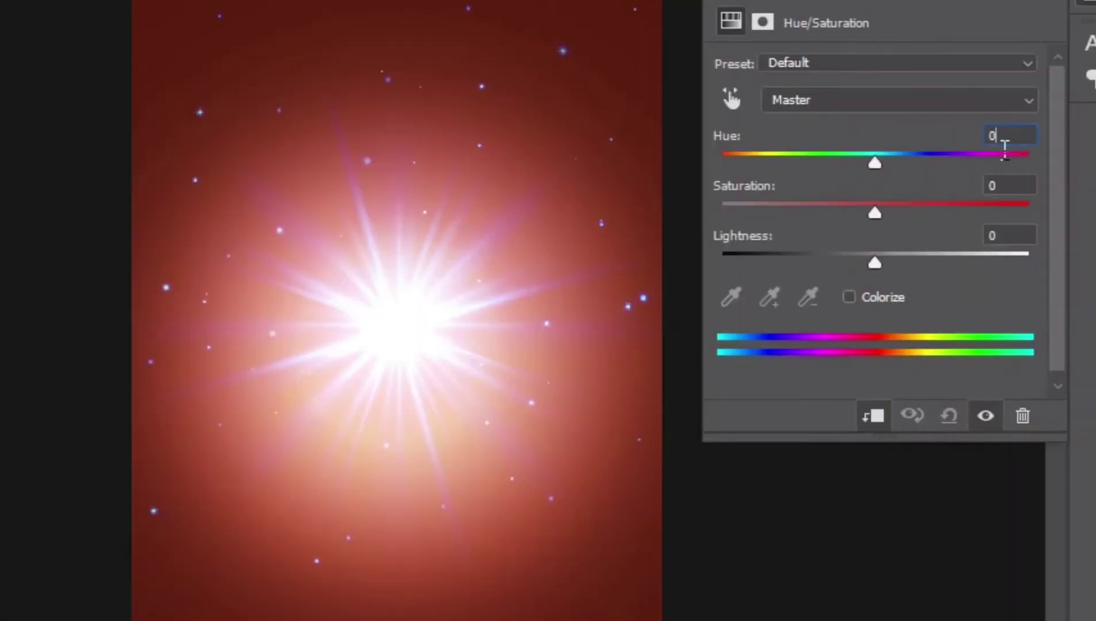
{"action": "double_click", "coordinate": [986, 140]}
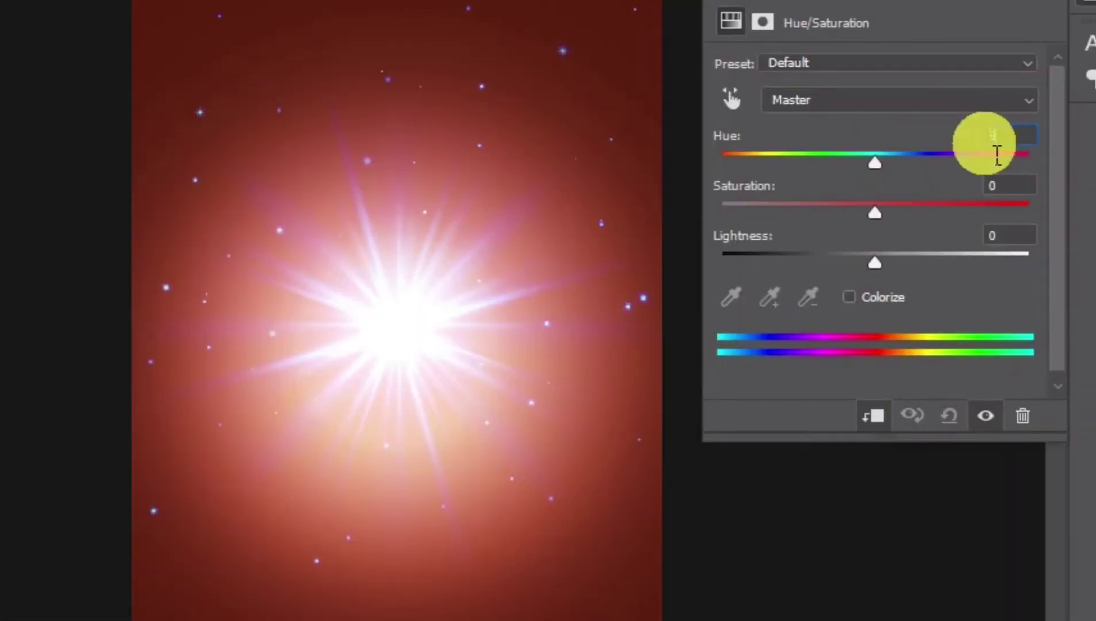
{"action": "type", "text": "-27"}
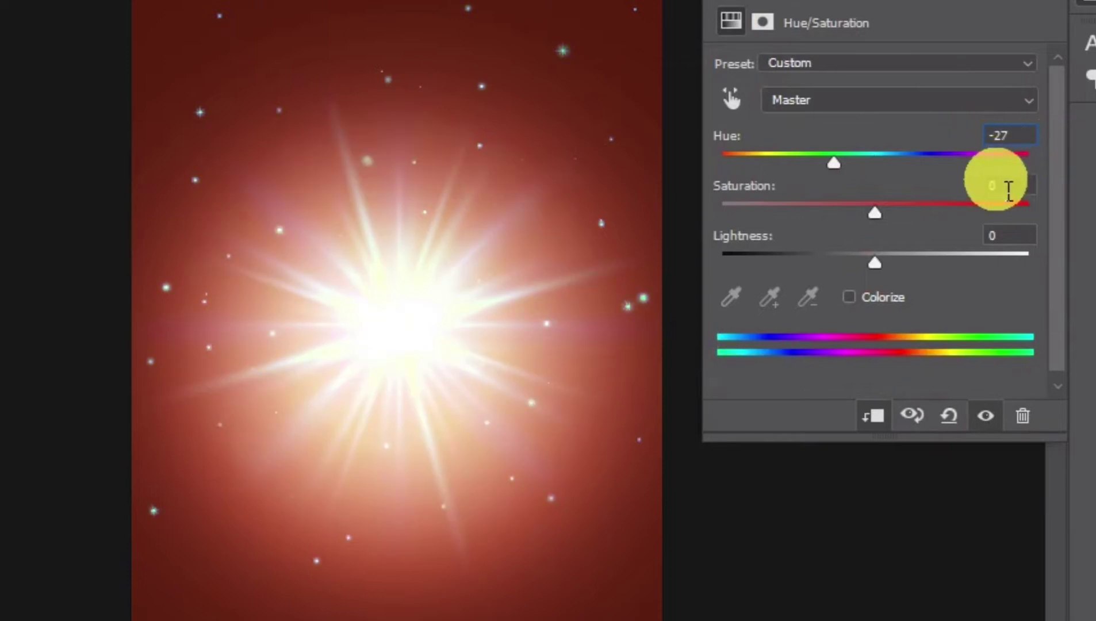
Step: Try a saturation of +33 on the starburst's Hue/Saturation adjustment, set lightness to -5, and reduce saturation to +5
{"action": "left_click", "coordinate": [1009, 190]}
{"action": "left_click", "coordinate": [1009, 192]}
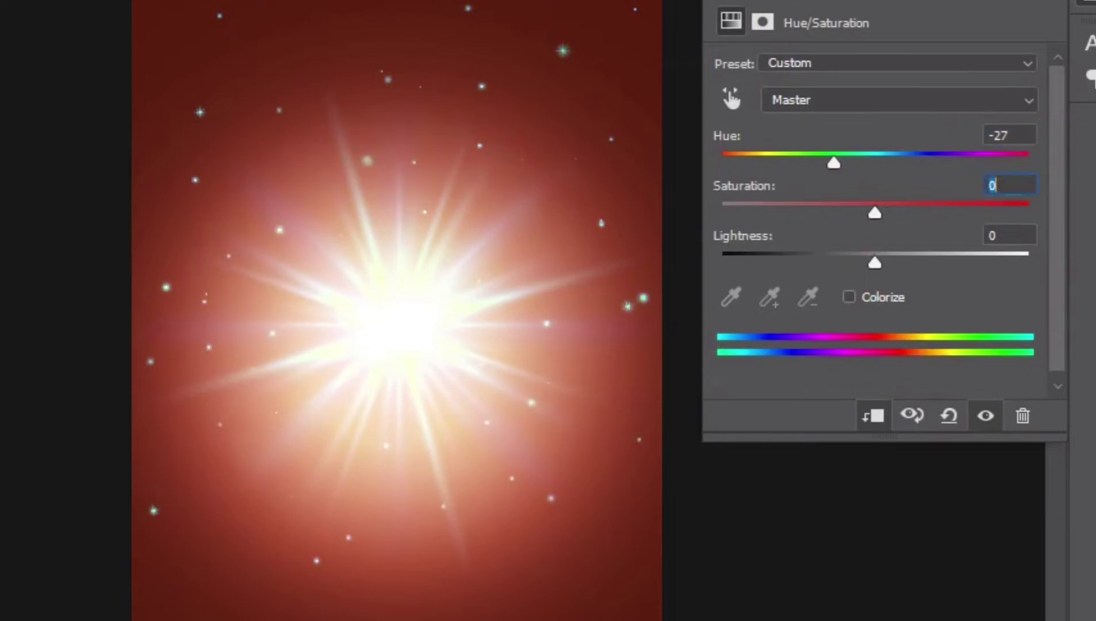
{"action": "type", "text": "+33"}
{"action": "left_click", "coordinate": [1011, 240]}
{"action": "type", "text": "+"}
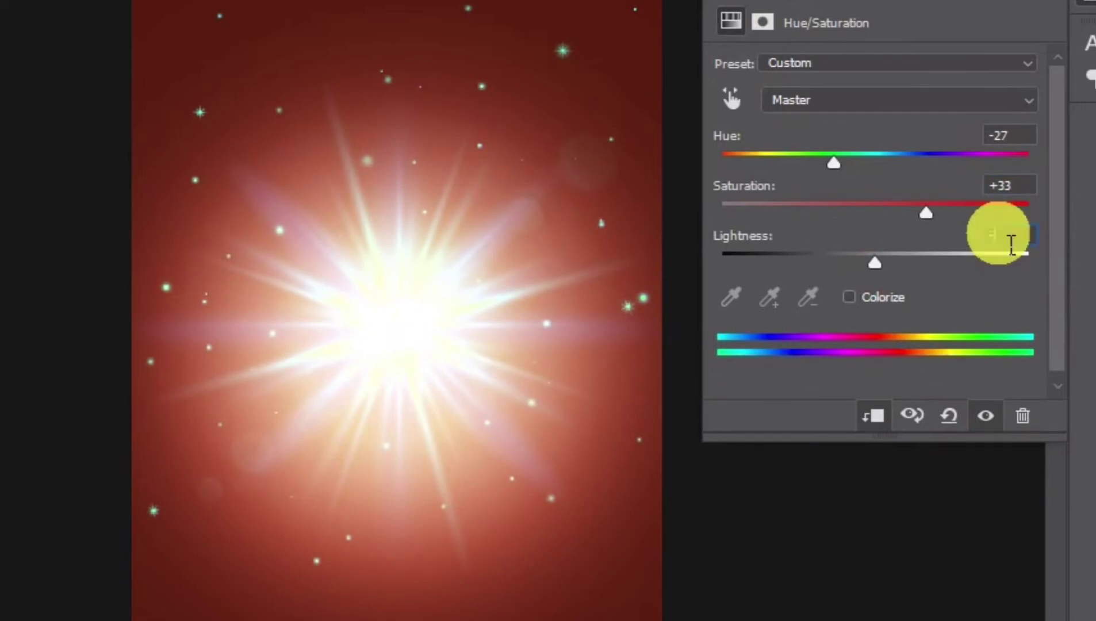
{"action": "type", "text": "5"}
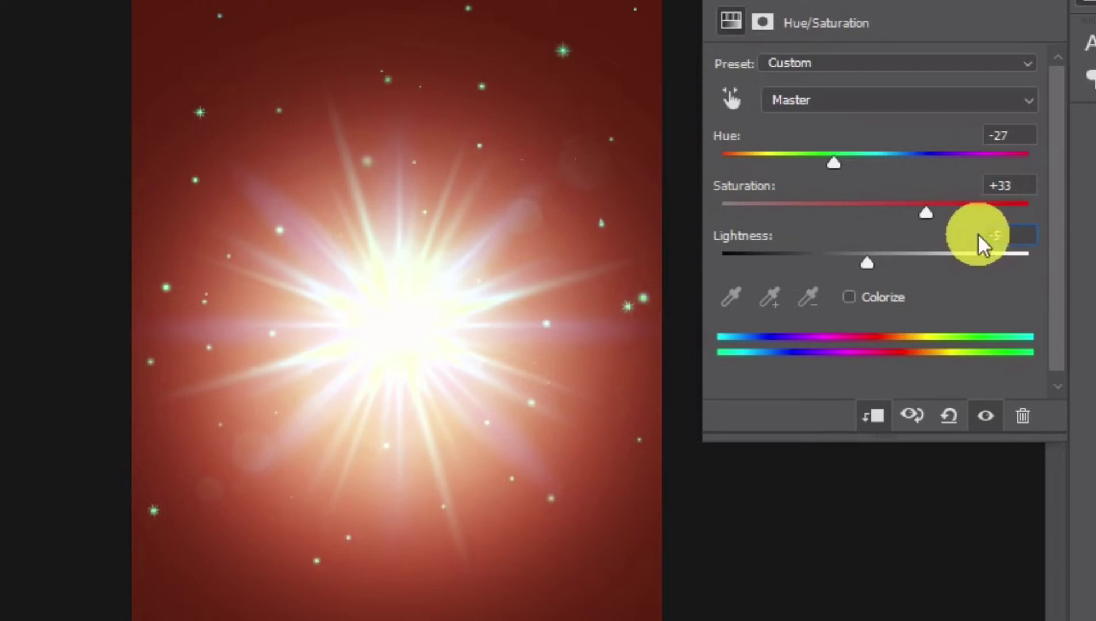
{"action": "left_click_drag", "start_coordinate": [932, 215], "coordinate": [883, 204]}
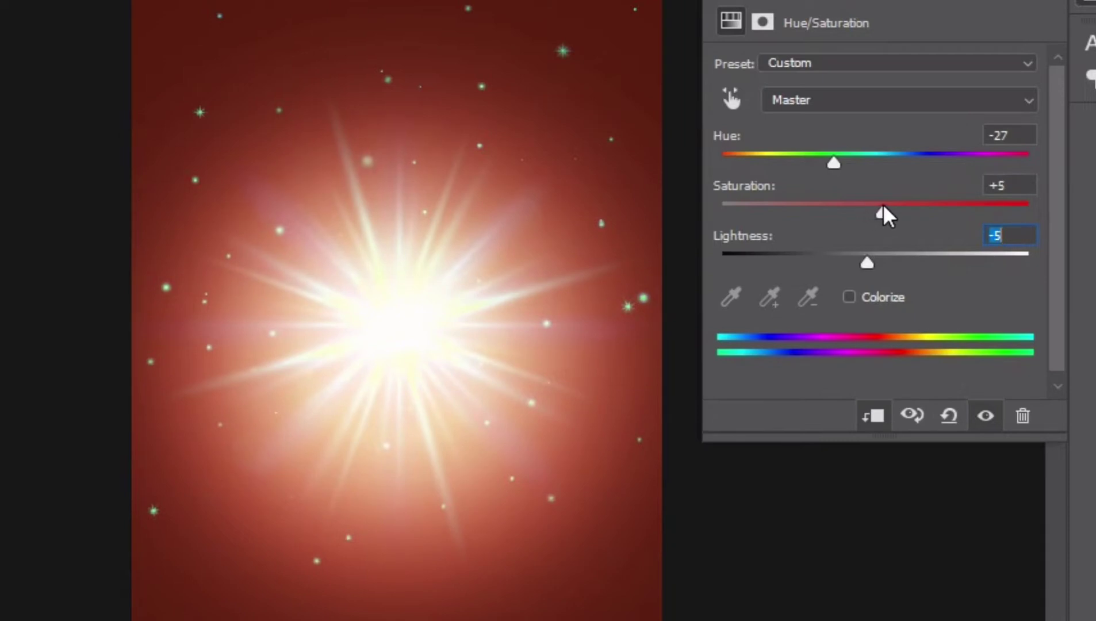
{"action": "left_click", "coordinate": [1010, 4]}
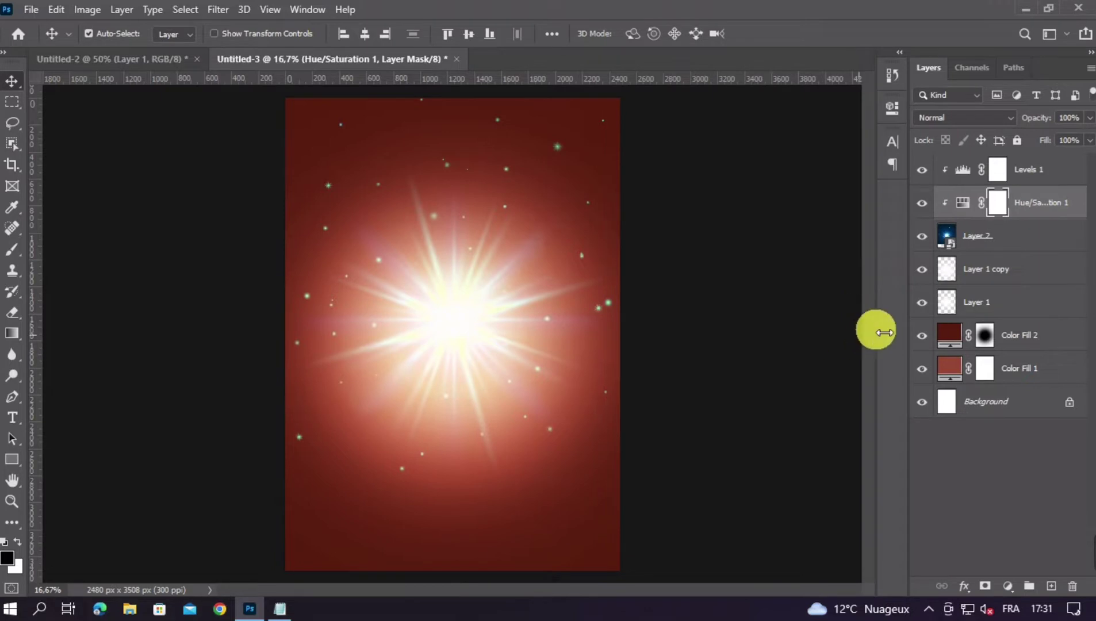
Step: Add a layer mask to the starburst layer and paint black around its outer area with a soft 684 px brush to hide the outlying particles
{"action": "left_click", "coordinate": [1035, 238]}
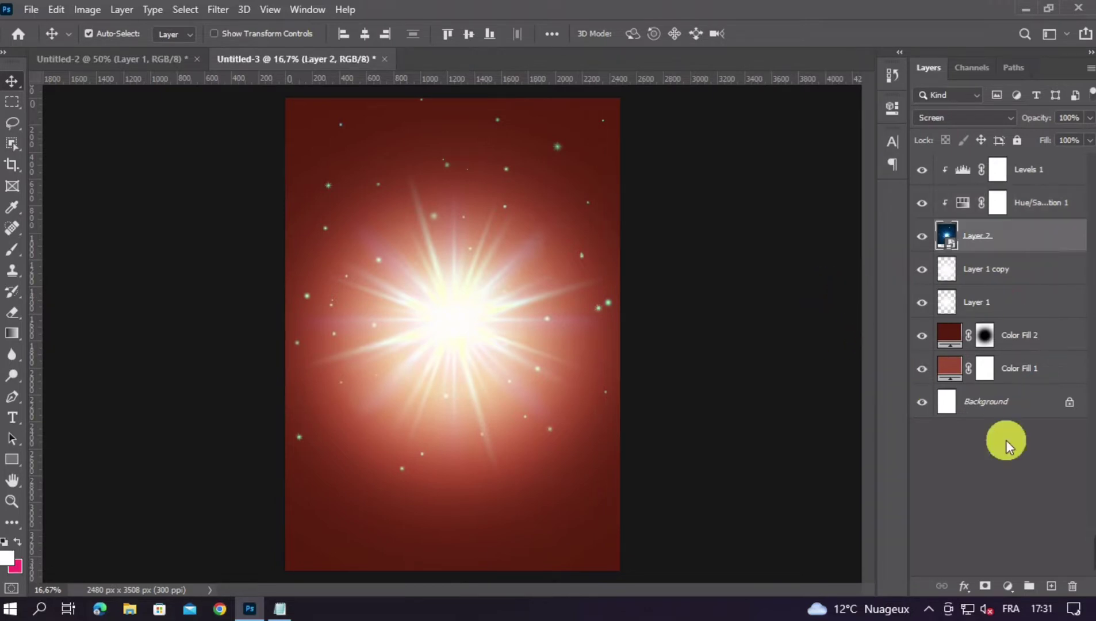
{"action": "left_click", "coordinate": [984, 586]}
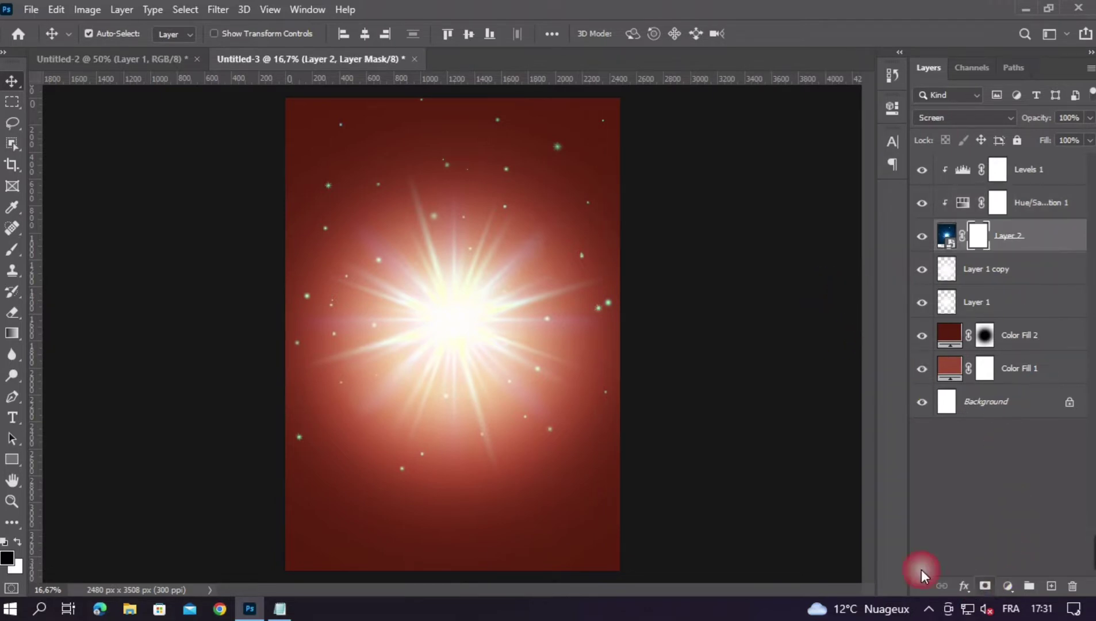
{"action": "left_click", "coordinate": [12, 249]}
{"action": "left_click_drag", "start_coordinate": [322, 215], "coordinate": [270, 215]}
{"action": "mouse_move", "coordinate": [668, 171]}
{"action": "left_mouse_down"}
{"action": "mouse_move", "coordinate": [643, 187]}
{"action": "mouse_move", "coordinate": [666, 223]}
{"action": "mouse_move", "coordinate": [493, 176]}
{"action": "mouse_move", "coordinate": [433, 182]}
{"action": "mouse_move", "coordinate": [524, 187]}
{"action": "mouse_move", "coordinate": [342, 242]}
{"action": "mouse_move", "coordinate": [345, 225]}
{"action": "mouse_move", "coordinate": [289, 430]}
{"action": "mouse_move", "coordinate": [294, 510]}
{"action": "mouse_move", "coordinate": [310, 427]}
{"action": "mouse_move", "coordinate": [347, 539]}
{"action": "mouse_move", "coordinate": [326, 514]}
{"action": "mouse_move", "coordinate": [446, 539]}
{"action": "mouse_move", "coordinate": [393, 521]}
{"action": "mouse_move", "coordinate": [580, 581]}
{"action": "mouse_move", "coordinate": [675, 493]}
{"action": "mouse_move", "coordinate": [692, 394]}
{"action": "mouse_move", "coordinate": [679, 482]}
{"action": "mouse_move", "coordinate": [680, 275]}
{"action": "mouse_move", "coordinate": [677, 425]}
{"action": "mouse_move", "coordinate": [661, 480]}
{"action": "mouse_move", "coordinate": [653, 273]}
{"action": "mouse_move", "coordinate": [678, 312]}
{"action": "mouse_move", "coordinate": [602, 164]}
{"action": "mouse_move", "coordinate": [644, 191]}
{"action": "mouse_move", "coordinate": [533, 170]}
{"action": "mouse_move", "coordinate": [610, 194]}
{"action": "mouse_move", "coordinate": [541, 172]}
{"action": "mouse_move", "coordinate": [383, 188]}
{"action": "mouse_move", "coordinate": [421, 196]}
{"action": "mouse_move", "coordinate": [358, 224]}
{"action": "mouse_move", "coordinate": [296, 348]}
{"action": "mouse_move", "coordinate": [312, 403]}
{"action": "mouse_move", "coordinate": [302, 414]}
{"action": "mouse_move", "coordinate": [319, 279]}
{"action": "mouse_move", "coordinate": [332, 467]}
{"action": "mouse_move", "coordinate": [429, 582]}
{"action": "mouse_move", "coordinate": [481, 557]}
{"action": "mouse_move", "coordinate": [350, 512]}
{"action": "mouse_move", "coordinate": [572, 569]}
{"action": "mouse_move", "coordinate": [637, 479]}
{"action": "mouse_move", "coordinate": [614, 511]}
{"action": "mouse_move", "coordinate": [680, 518]}
{"action": "mouse_move", "coordinate": [764, 419]}
{"action": "left_mouse_up"}
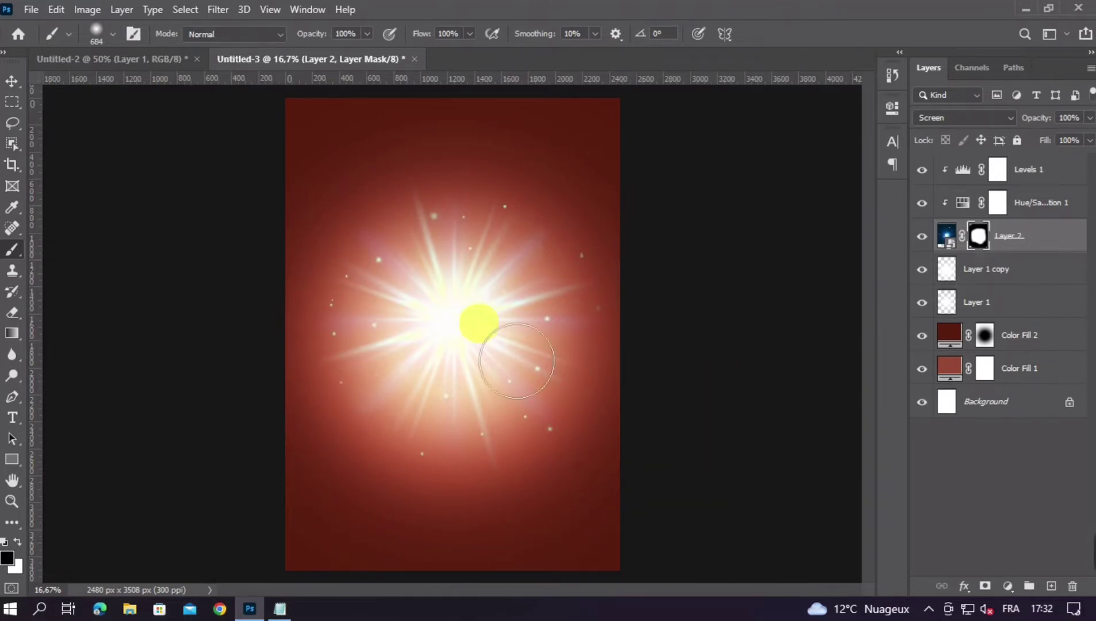
{"action": "left_click", "coordinate": [11, 81]}
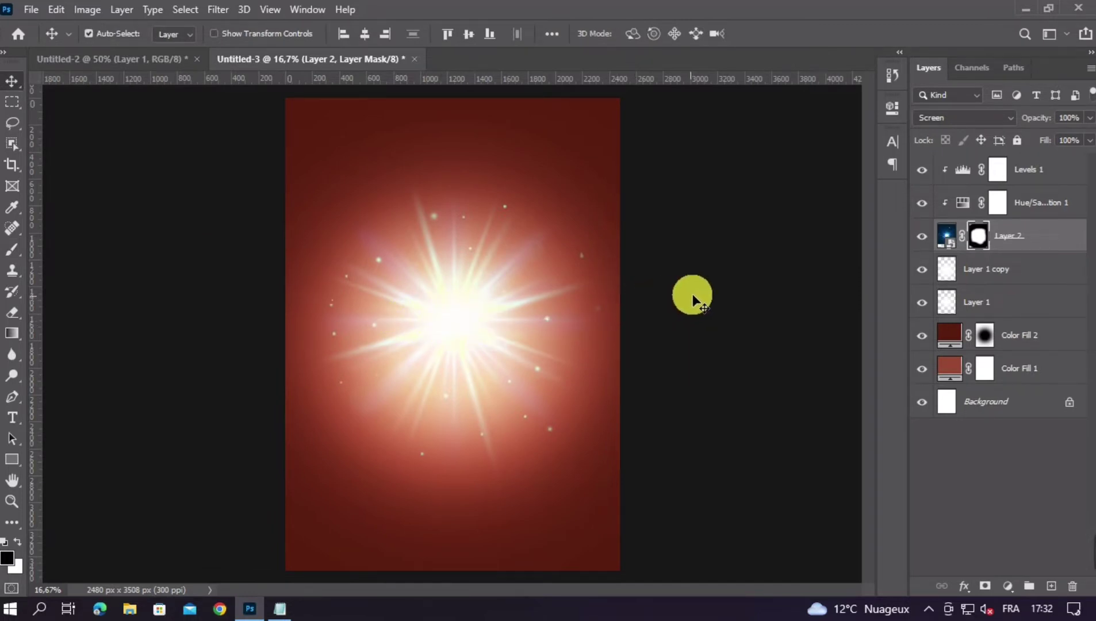
Step: Lower the starburst layer's opacity to 39%
{"action": "left_click", "coordinate": [1089, 118]}
{"action": "left_click_drag", "start_coordinate": [1088, 137], "coordinate": [1055, 138]}
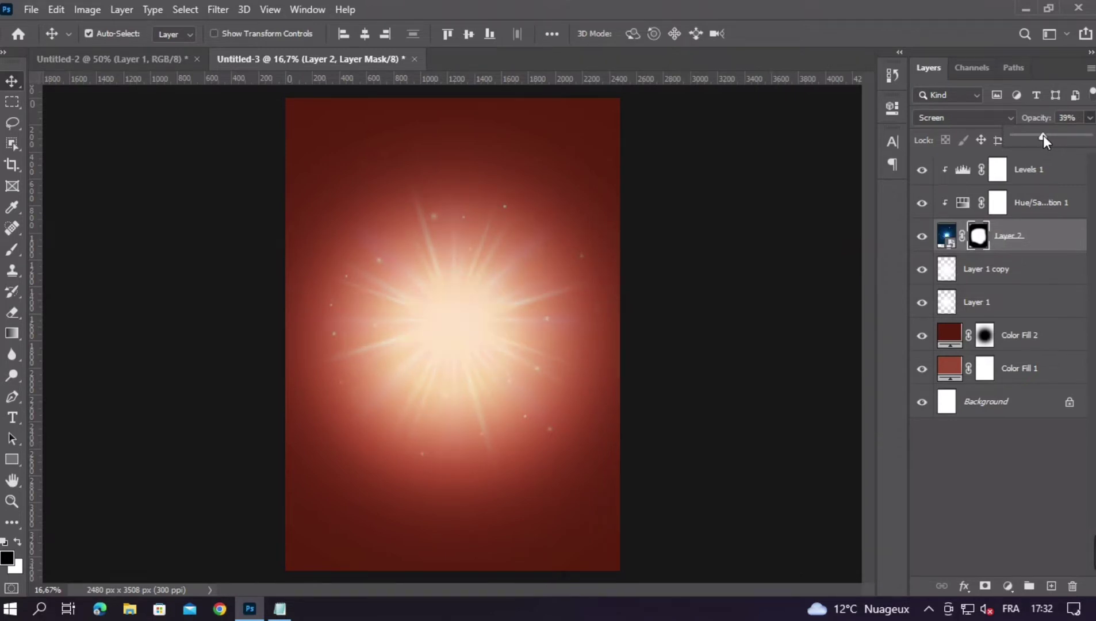
{"action": "left_click", "coordinate": [1044, 132]}
{"action": "key", "text": "ctrl+minus"}
{"action": "key", "text": "ctrl+minus"}
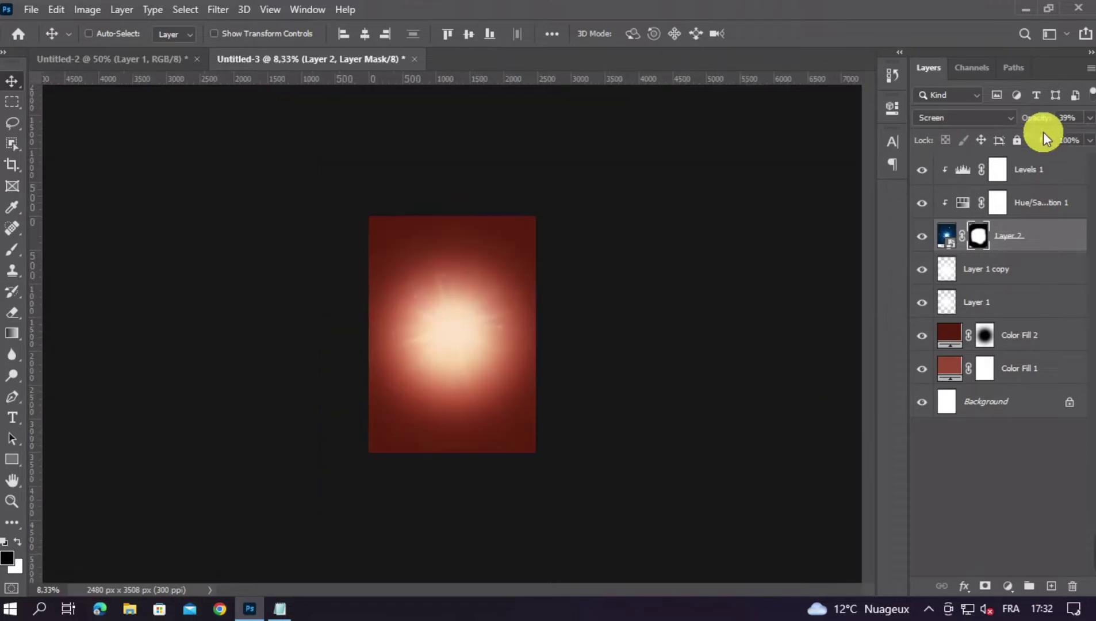
{"action": "key", "text": "ctrl+plus"}
{"action": "key", "text": "ctrl+plus"}
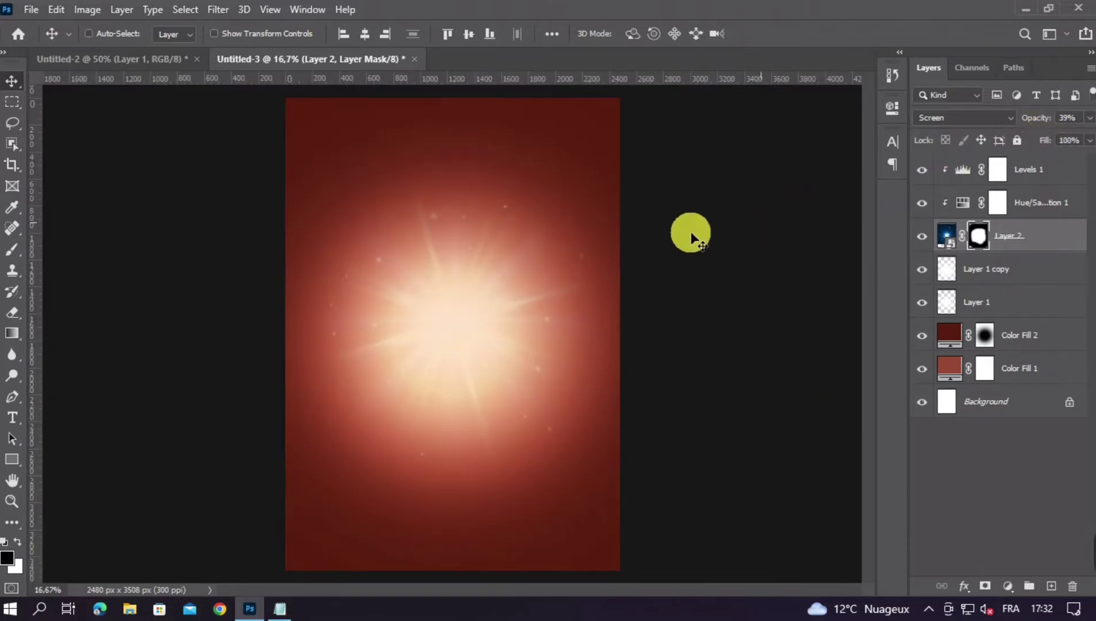
Step: Scale the starburst layer to 124% and move it slightly up to realign it with the background glow
{"action": "key", "text": "ctrl+t"}
{"action": "left_click_drag", "start_coordinate": [361, 37], "coordinate": [379, 35]}
{"action": "left_click", "coordinate": [490, 266]}
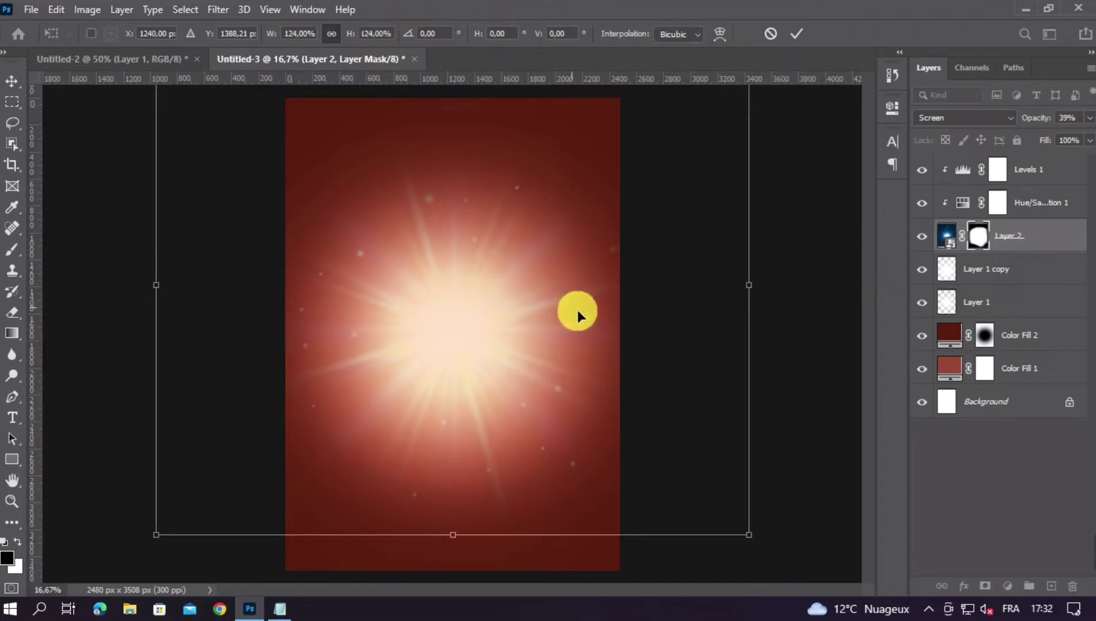
{"action": "key", "text": "Return"}
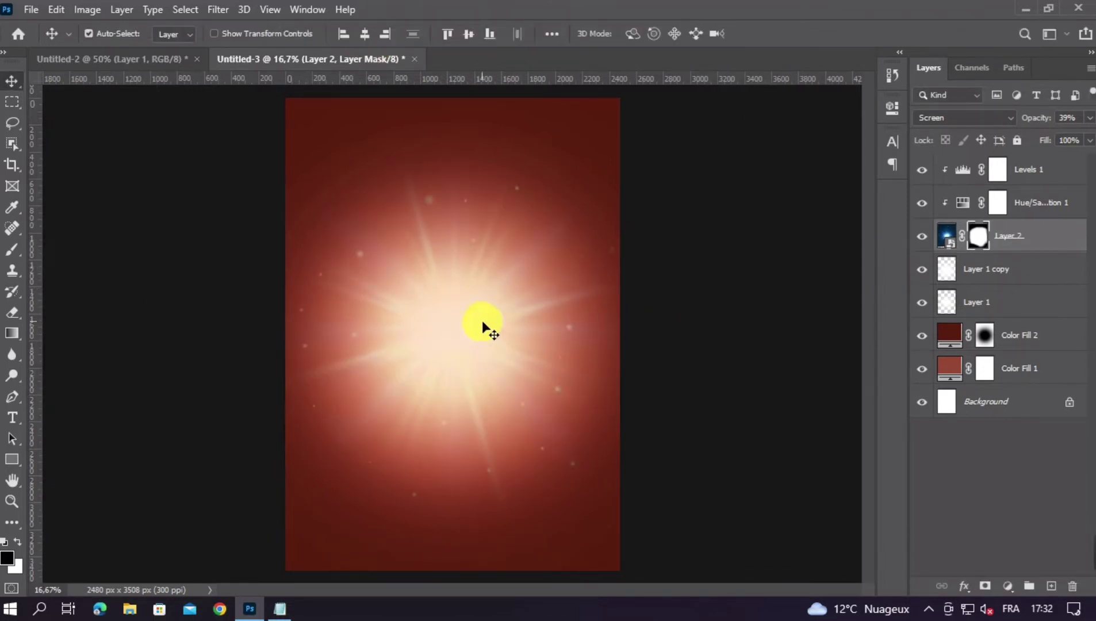
{"action": "left_click_drag", "start_coordinate": [482, 320], "coordinate": [556, 326]}
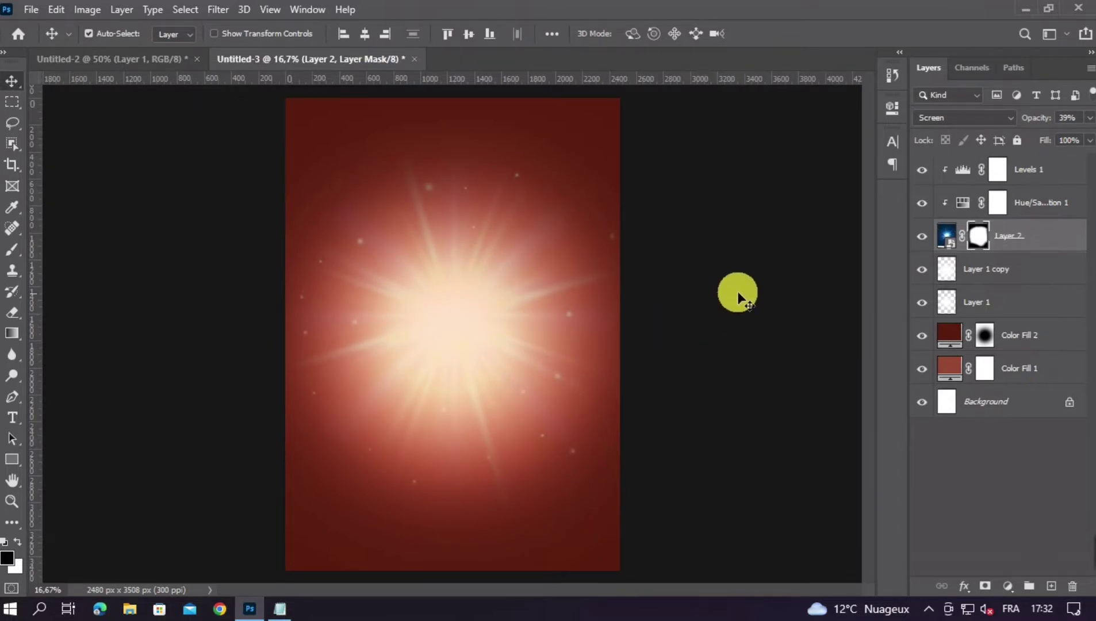
Step: Add a Curves adjustment above the Levels layer and shape a gentle S-curve that darkens shadows and brightens highlights
{"action": "left_click", "coordinate": [1041, 168]}
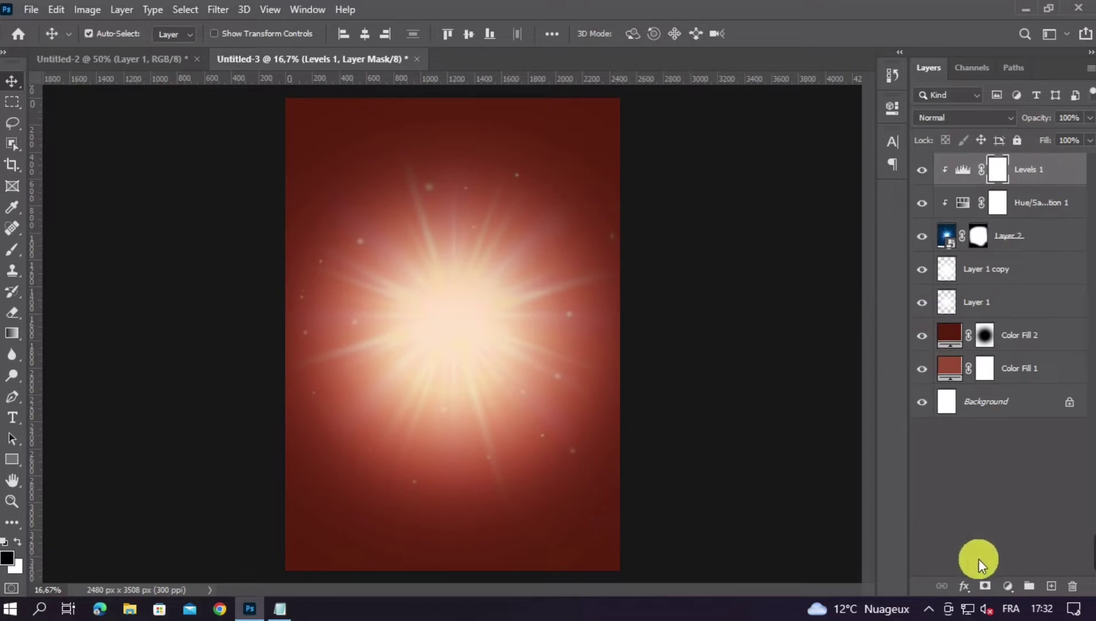
{"action": "left_click", "coordinate": [1007, 586]}
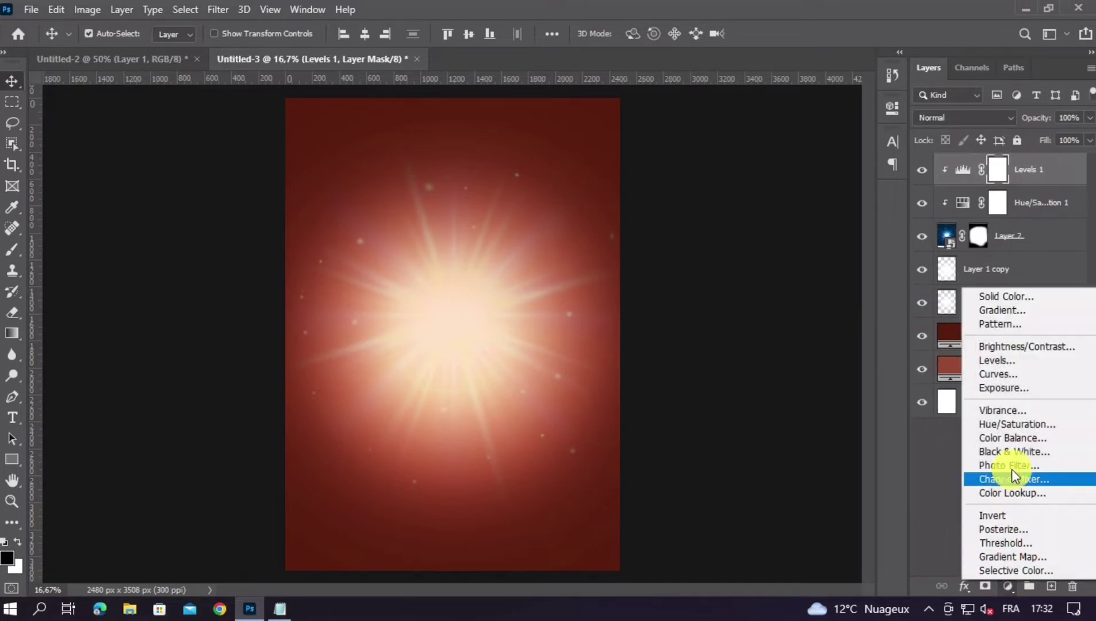
{"action": "left_click", "coordinate": [1007, 373]}
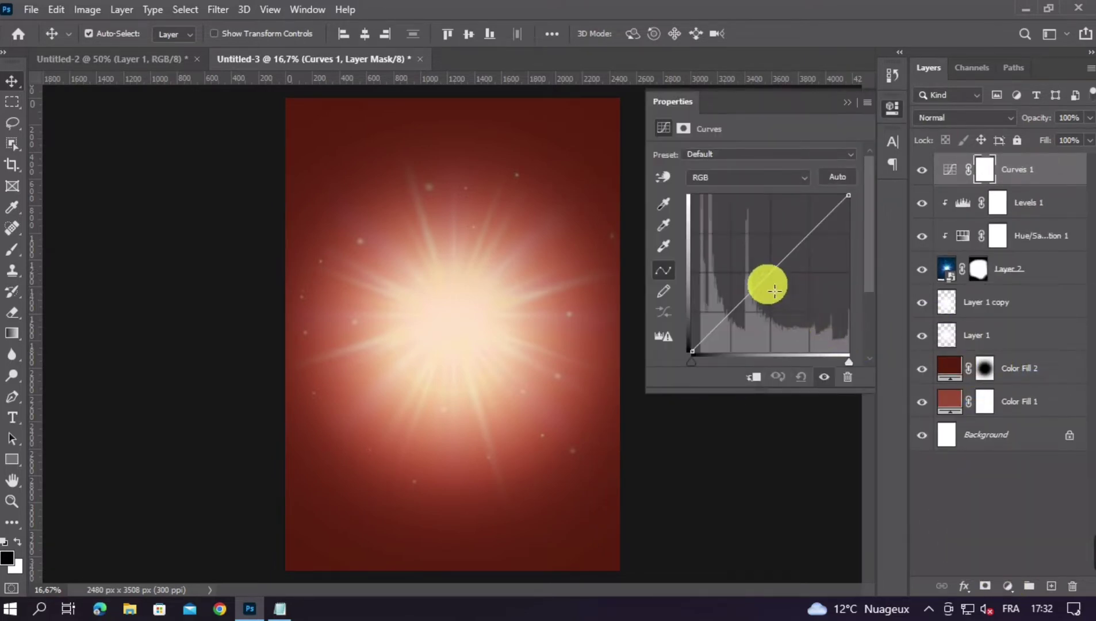
{"action": "left_click_drag", "start_coordinate": [739, 316], "coordinate": [735, 316]}
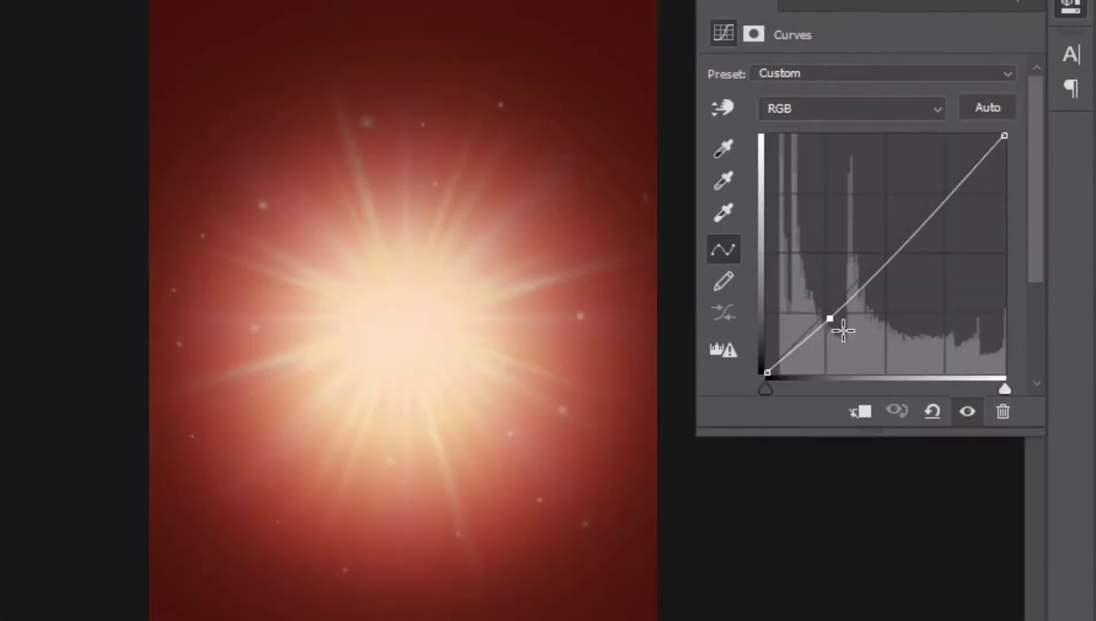
{"action": "left_click_drag", "start_coordinate": [943, 229], "coordinate": [958, 204]}
{"action": "left_click", "coordinate": [885, 274]}
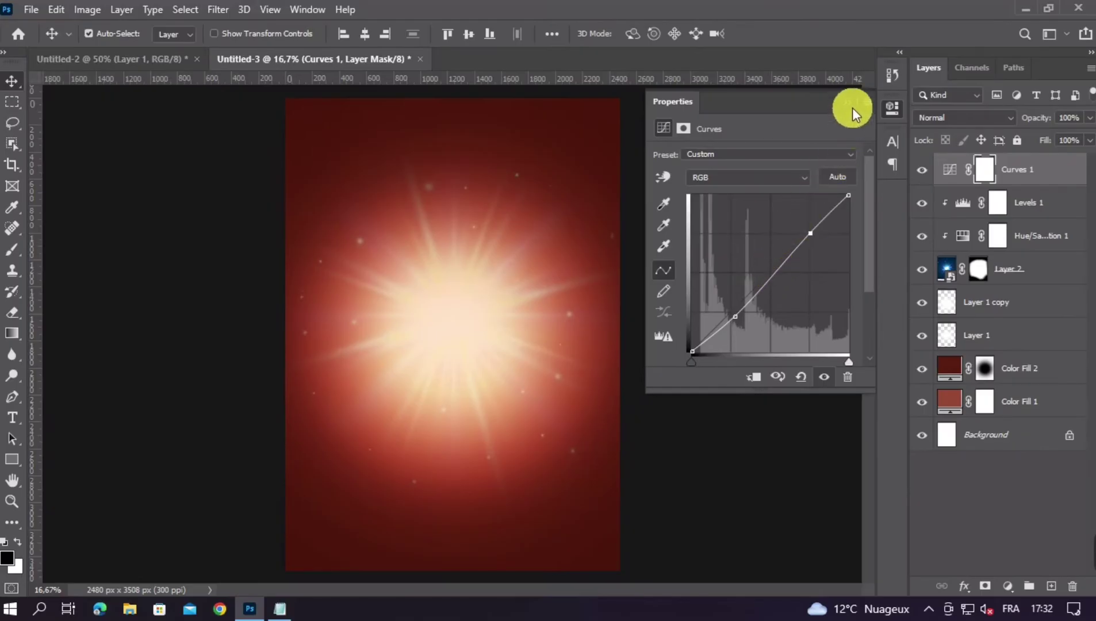
{"action": "left_click", "coordinate": [1072, 38]}
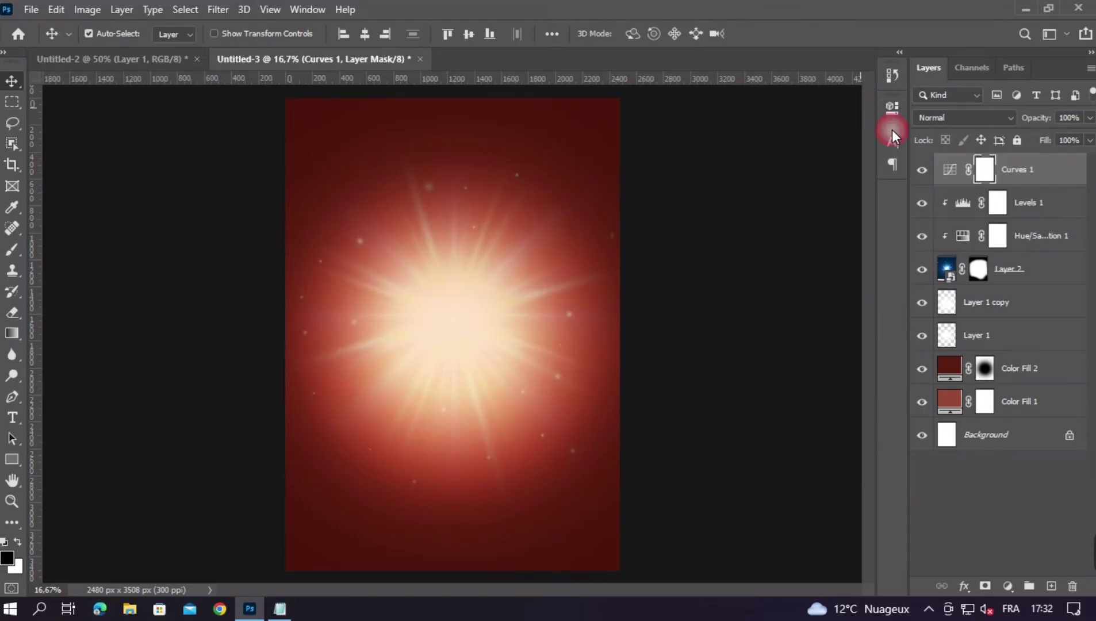
{"action": "left_click", "coordinate": [1038, 274]}
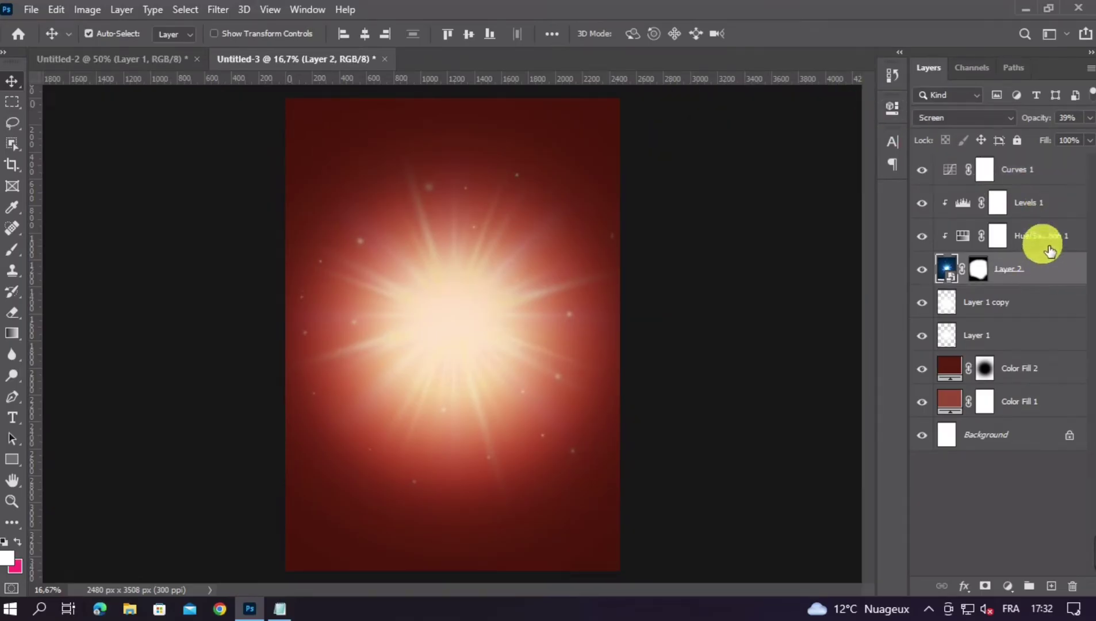
{"action": "left_click", "coordinate": [1048, 208], "text": "shift"}
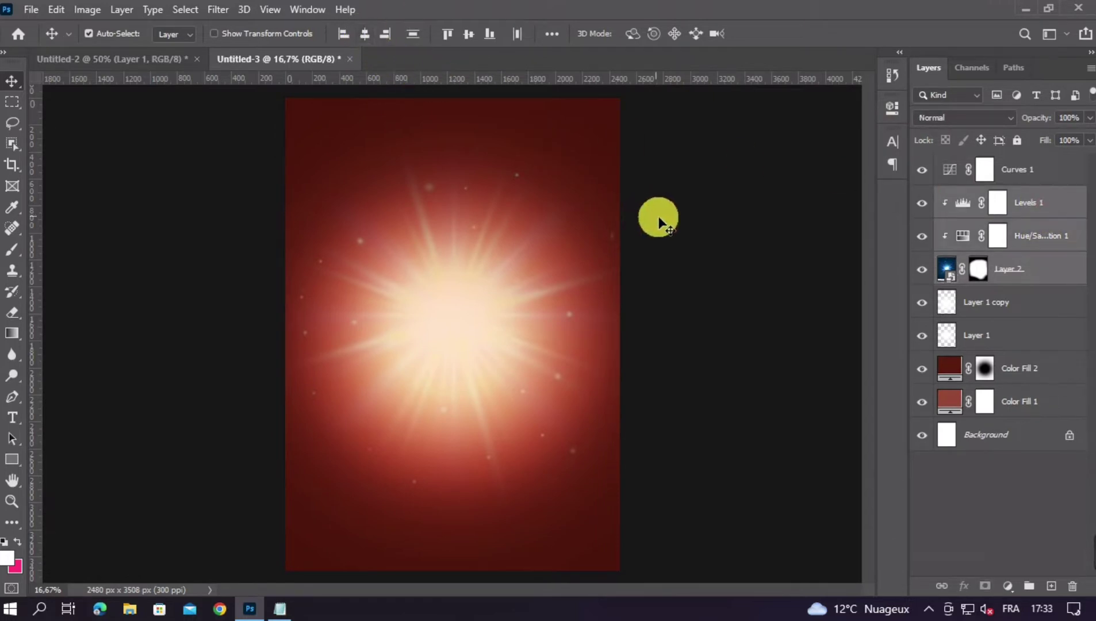
{"action": "left_click", "coordinate": [687, 224]}
{"action": "key", "text": "ctrl+minus"}
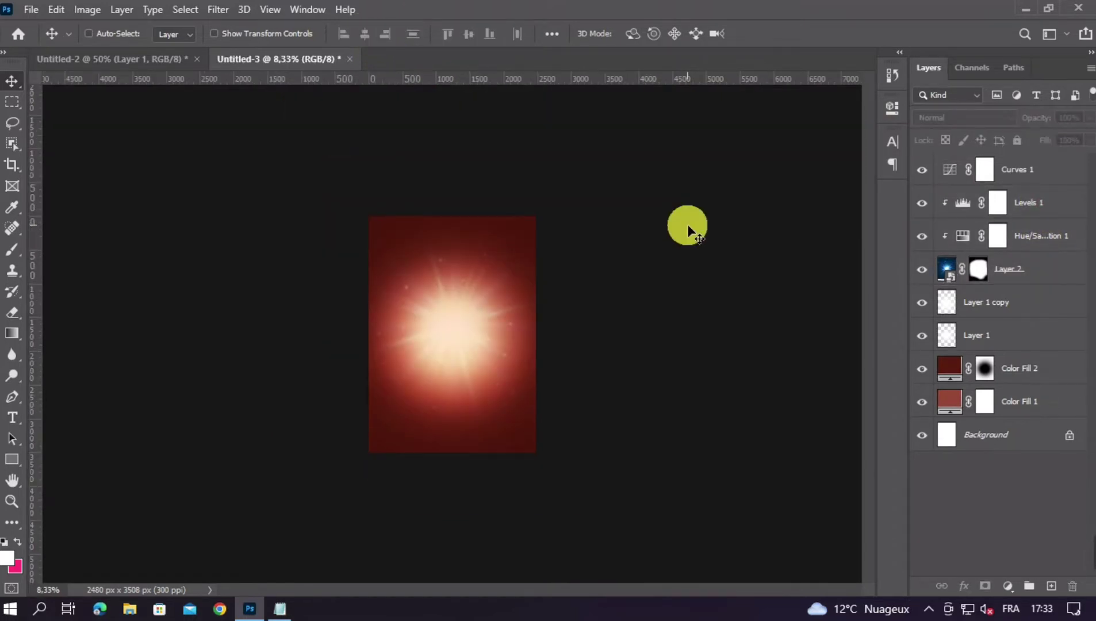
{"action": "key", "text": "ctrl+plus"}
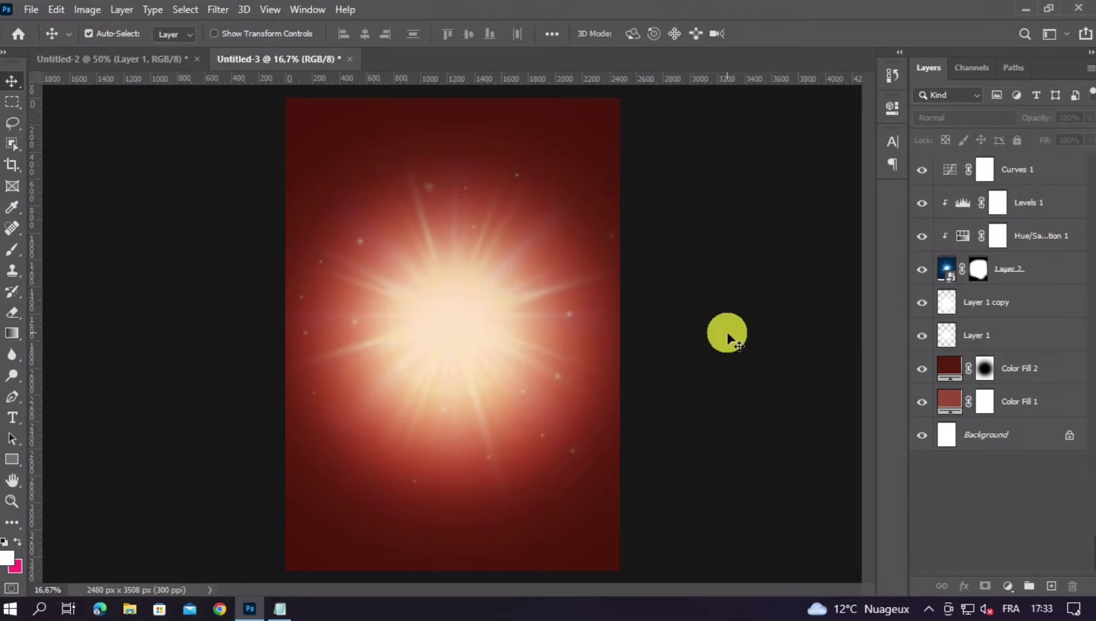
Step: Copy the milk-and-chocolate splash from Untitled-2 into the poster and place it enlarged along the canvas's lower edge, spanning most of the width
{"action": "left_click", "coordinate": [130, 61]}
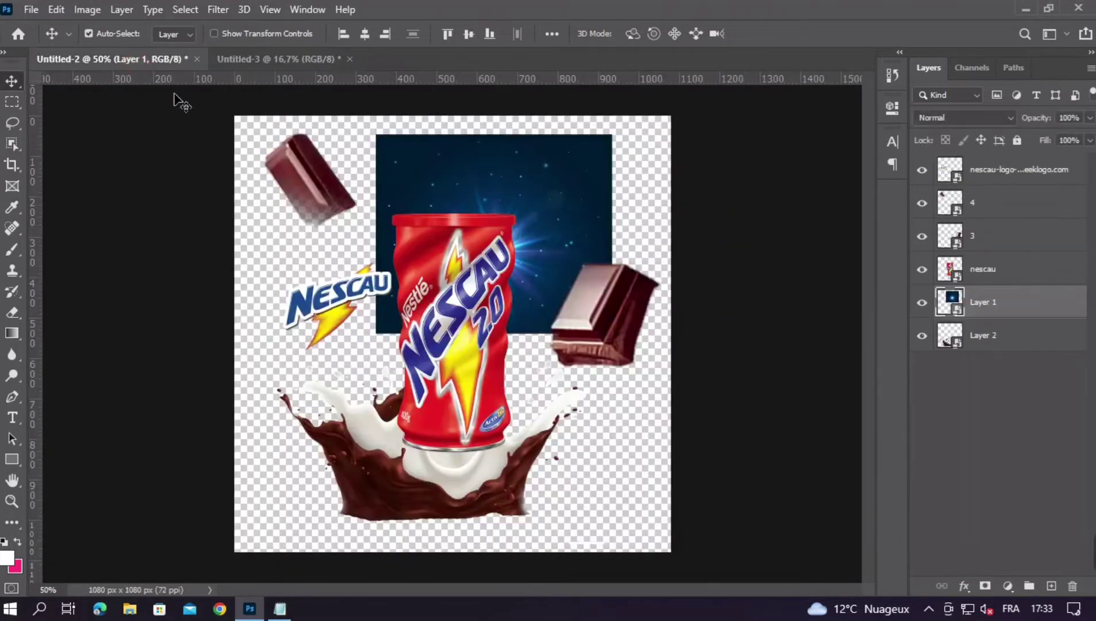
{"action": "left_click", "coordinate": [415, 481]}
{"action": "left_click_drag", "start_coordinate": [416, 481], "coordinate": [400, 481]}
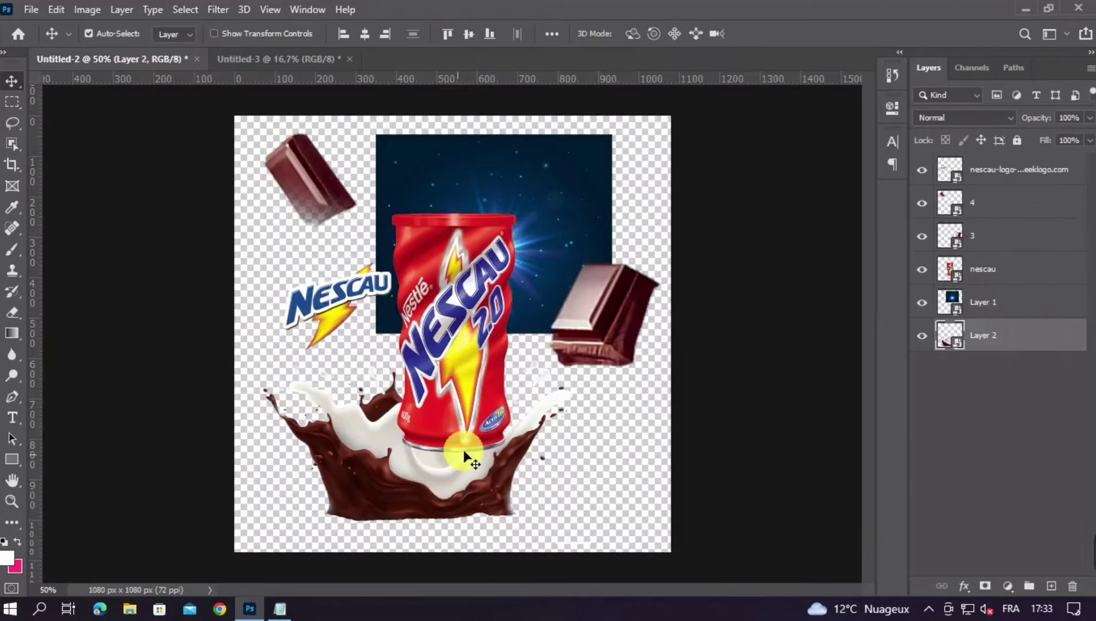
{"action": "left_click_drag", "start_coordinate": [286, 57], "coordinate": [457, 546]}
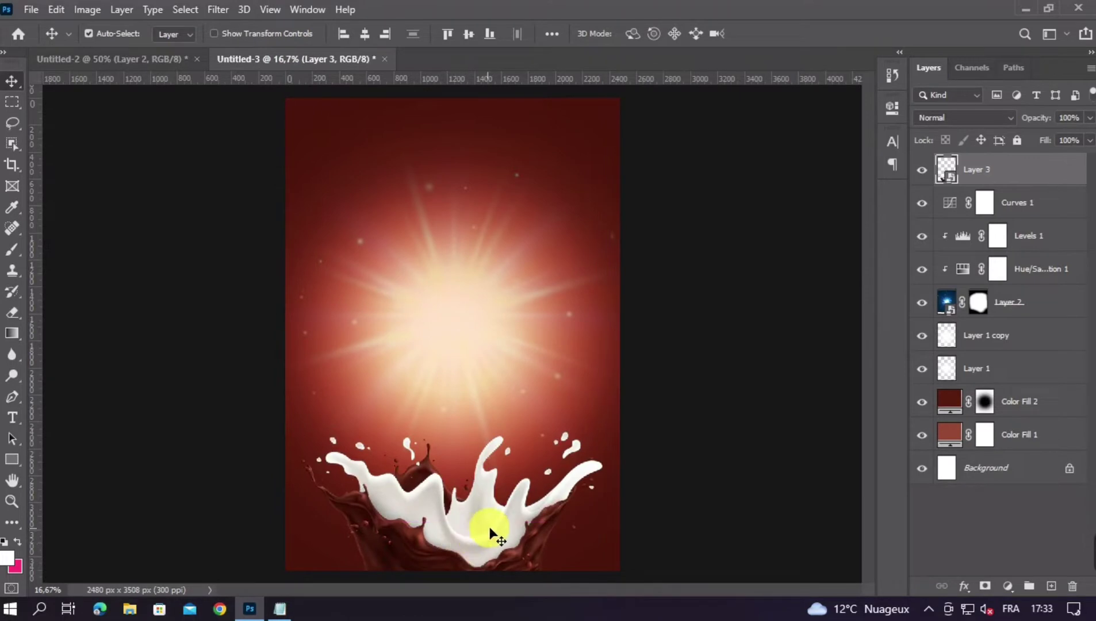
{"action": "left_click", "coordinate": [749, 365]}
{"action": "key", "text": "ctrl+minus"}
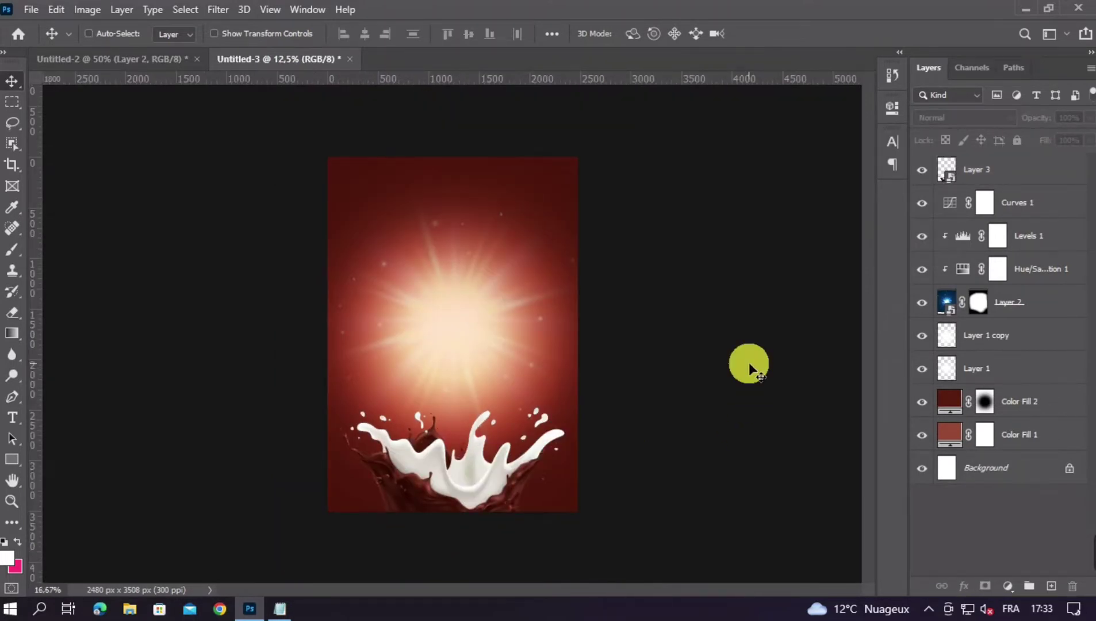
{"action": "key", "text": "ctrl+plus"}
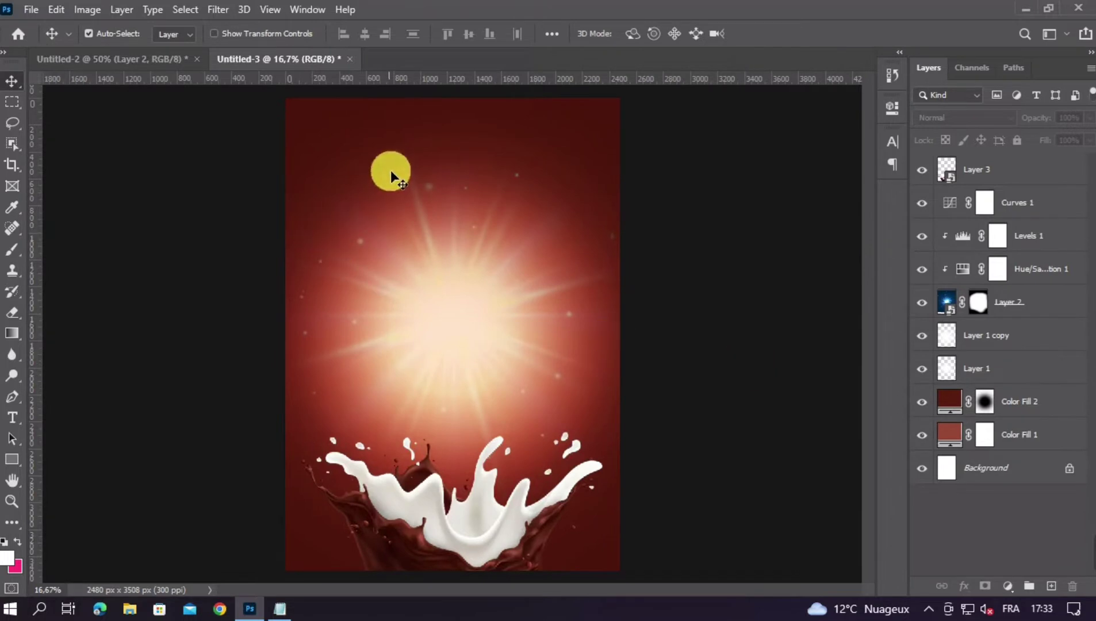
Step: Copy the Nescau can from Untitled-2 into the poster, enlarge it, and place its base in the splash
{"action": "left_click", "coordinate": [134, 60]}
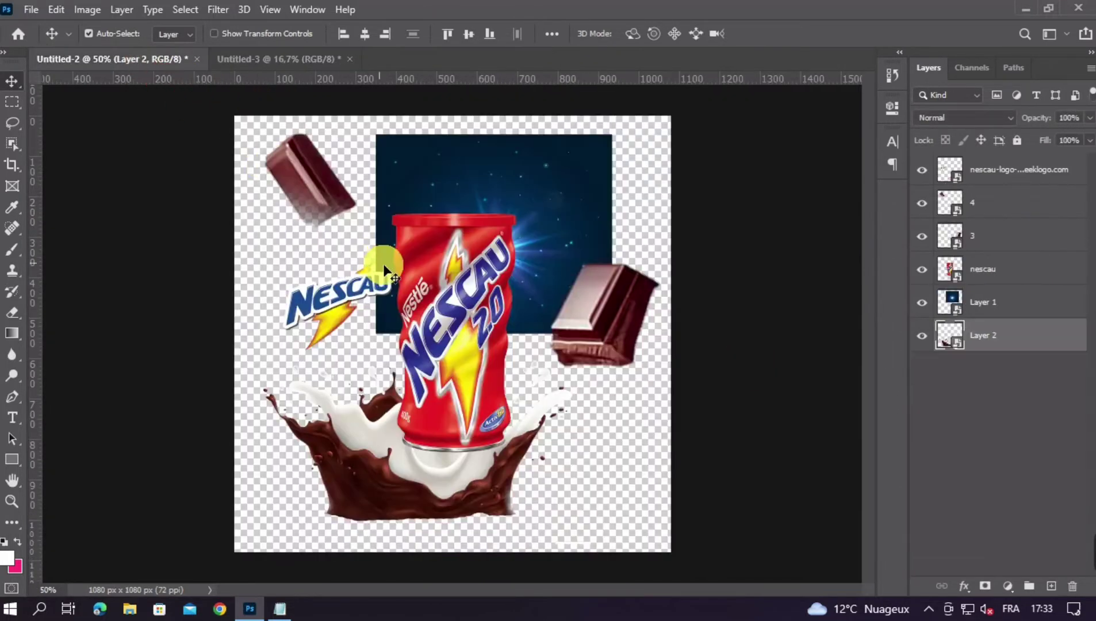
{"action": "left_click_drag", "start_coordinate": [436, 282], "coordinate": [469, 366]}
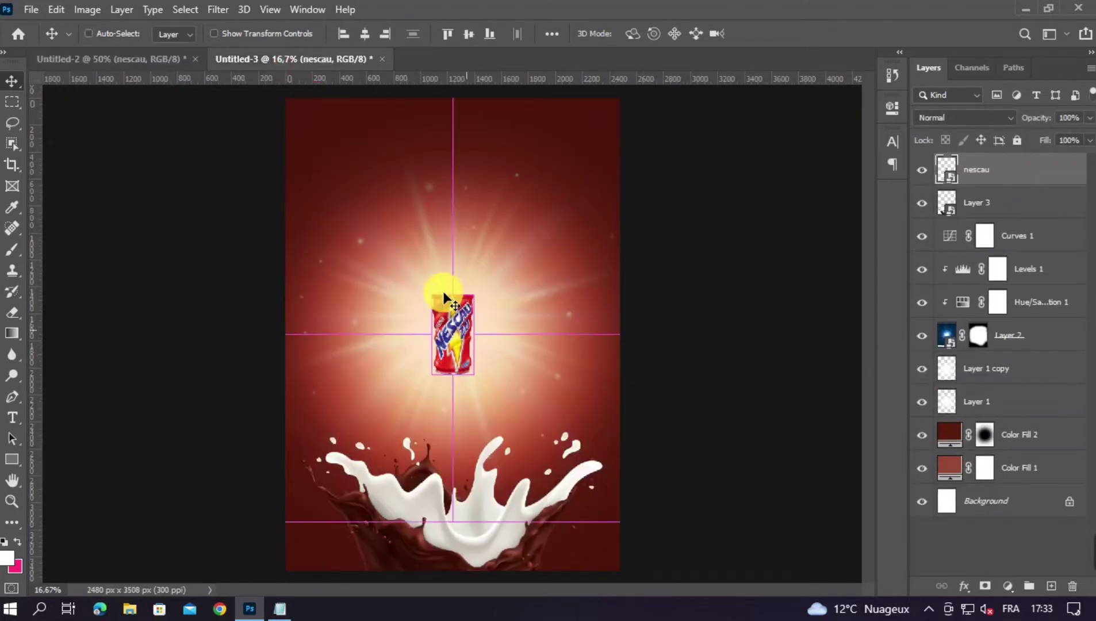
{"action": "key", "text": "ctrl+t"}
{"action": "left_click_drag", "start_coordinate": [371, 42], "coordinate": [425, 41]}
{"action": "left_click", "coordinate": [600, 56]}
{"action": "left_click_drag", "start_coordinate": [447, 348], "coordinate": [458, 384]}
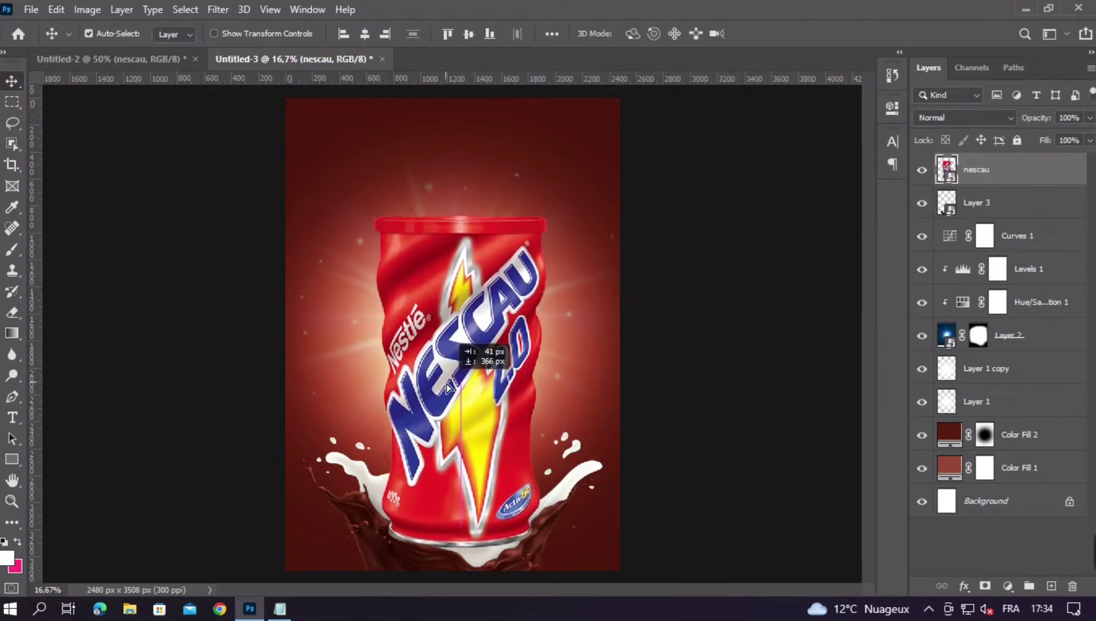
Step: Rotate the can about 4.89° clockwise and scale it to about 93%
{"action": "key", "text": "ctrl+t"}
{"action": "left_click_drag", "start_coordinate": [587, 225], "coordinate": [600, 248]}
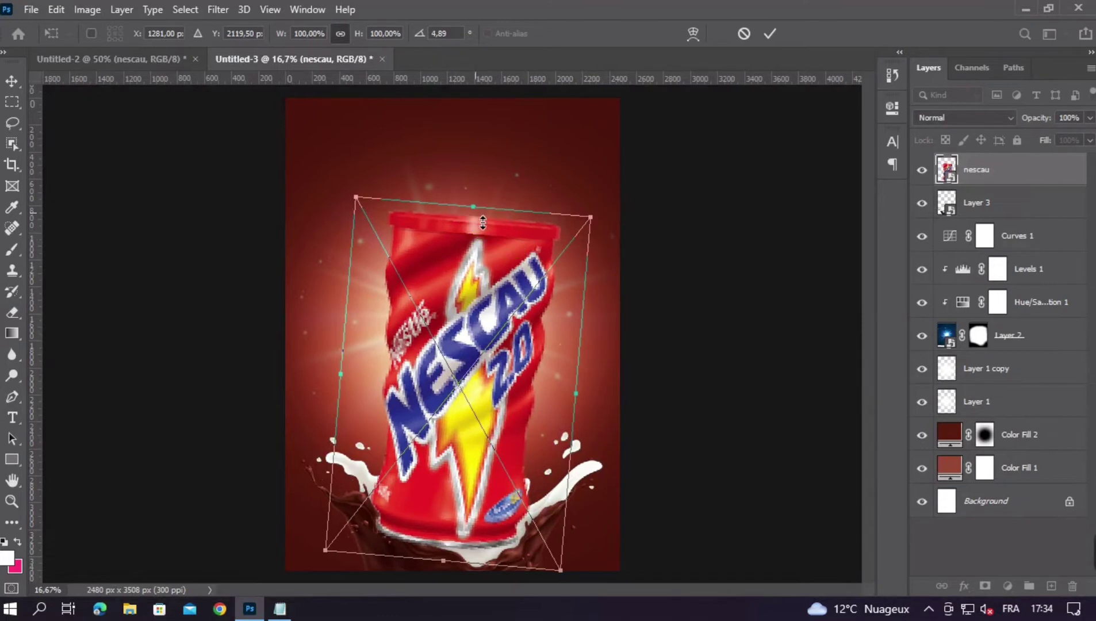
{"action": "left_click_drag", "start_coordinate": [473, 206], "coordinate": [482, 244]}
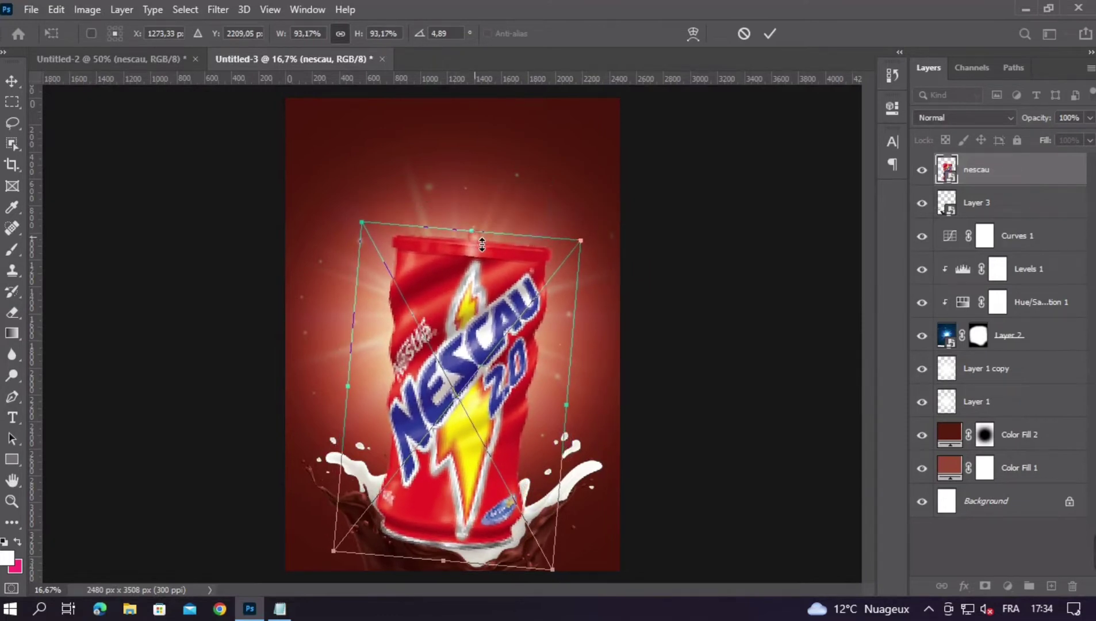
{"action": "double_click", "coordinate": [481, 348]}
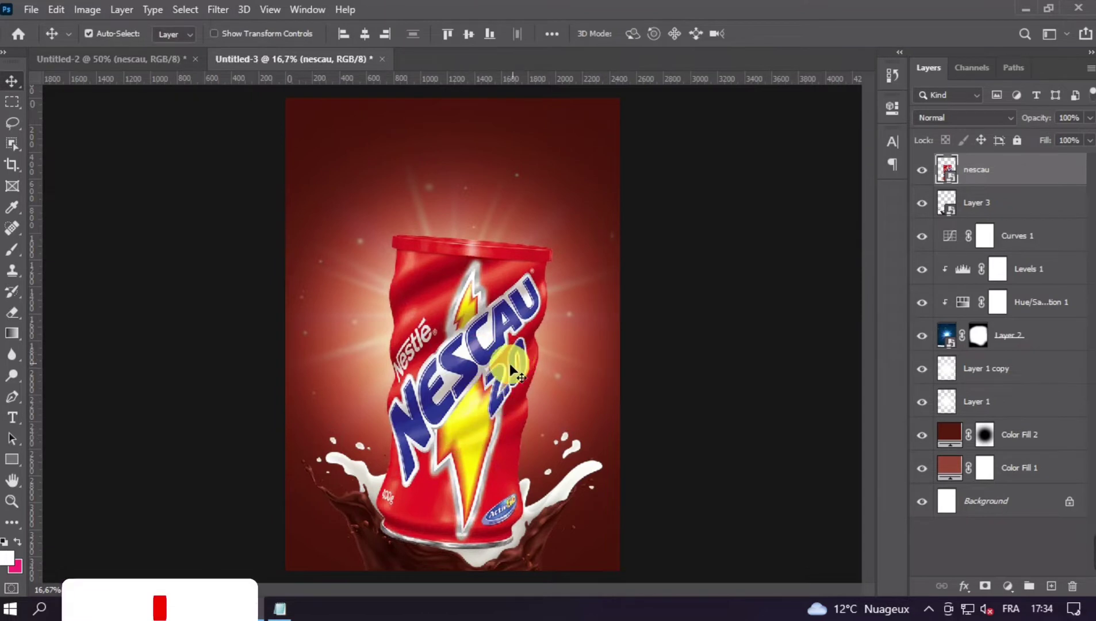
Step: Move the can up about 36 px, try centring it horizontally, and shift it about 58 px right
{"action": "left_click_drag", "start_coordinate": [510, 368], "coordinate": [498, 356]}
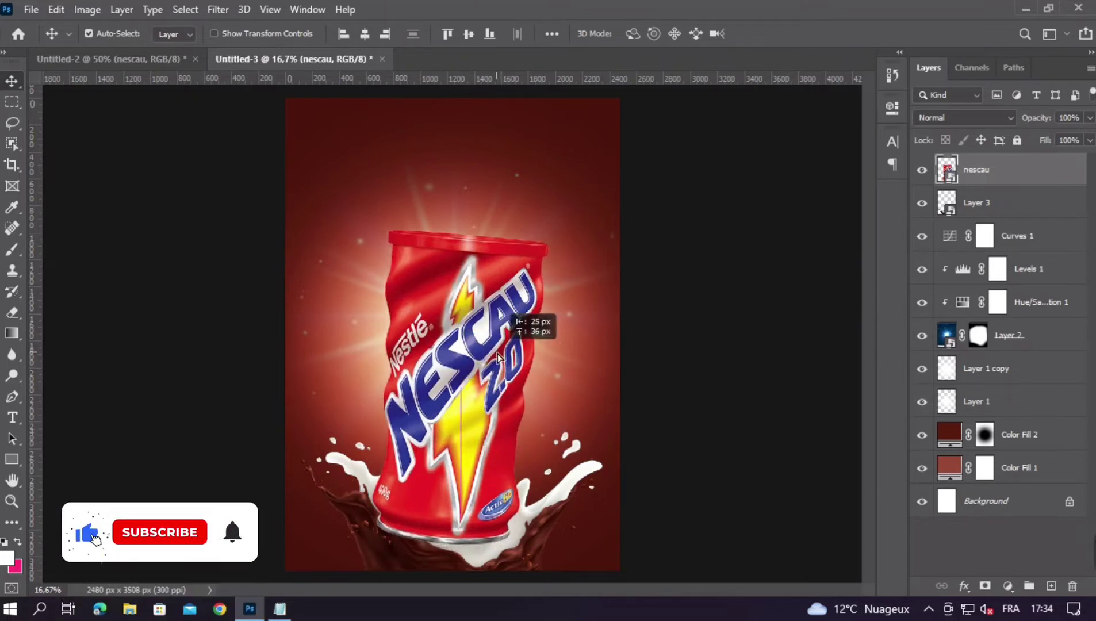
{"action": "left_click", "coordinate": [364, 33]}
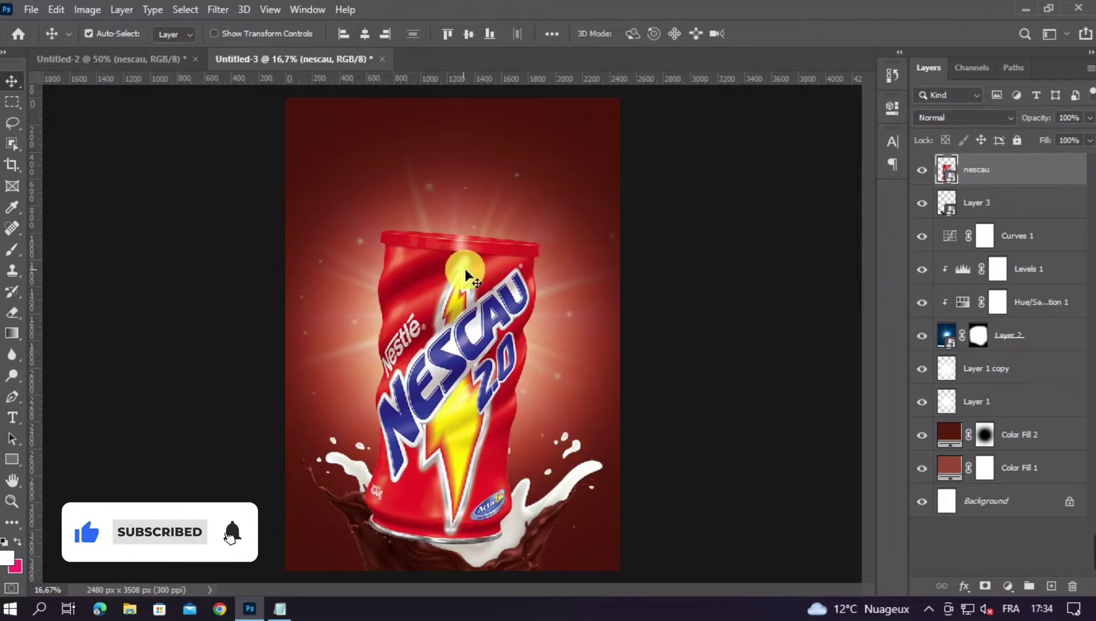
{"action": "left_click_drag", "start_coordinate": [479, 345], "coordinate": [485, 345]}
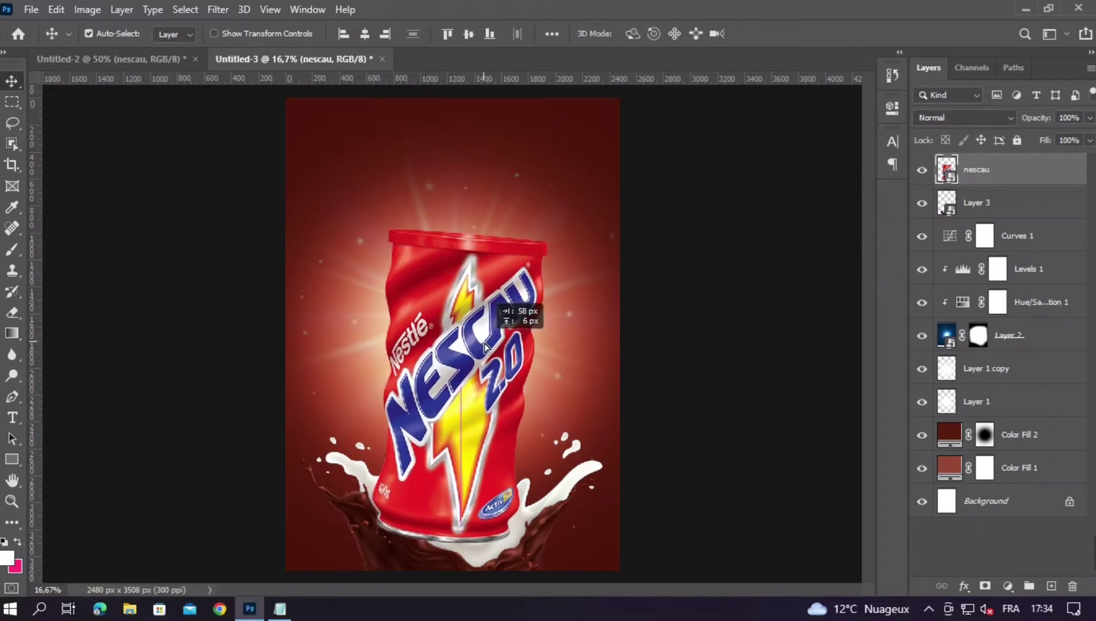
{"action": "left_click", "coordinate": [636, 360]}
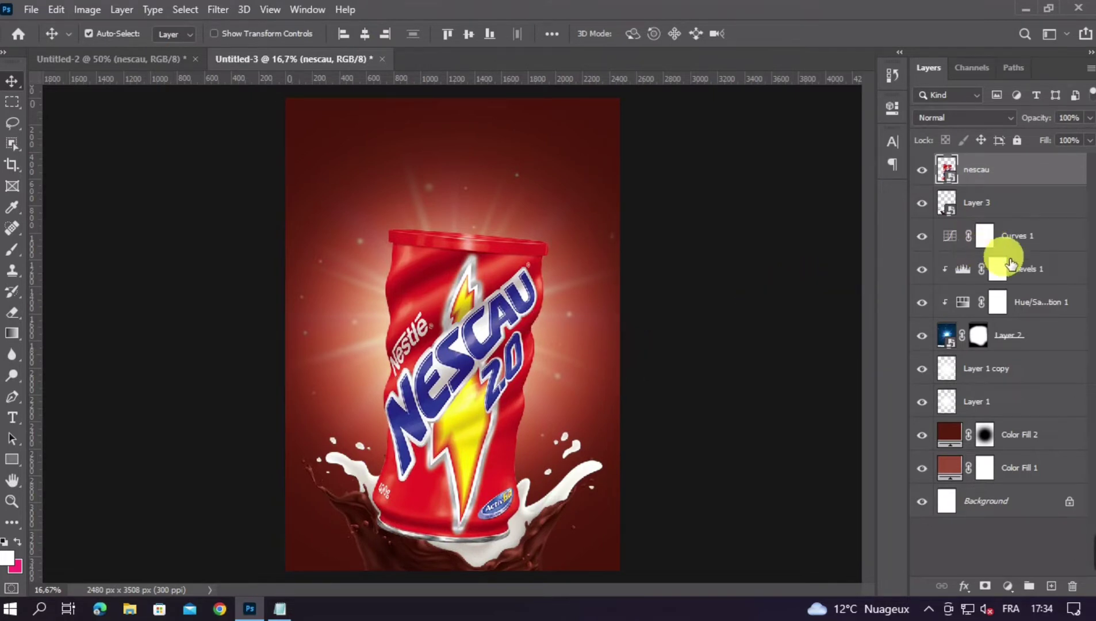
Step: Set the opacity of the starburst layer (Layer 2) to about 52%
{"action": "left_click", "coordinate": [1024, 368]}
{"action": "left_click", "coordinate": [1089, 118]}
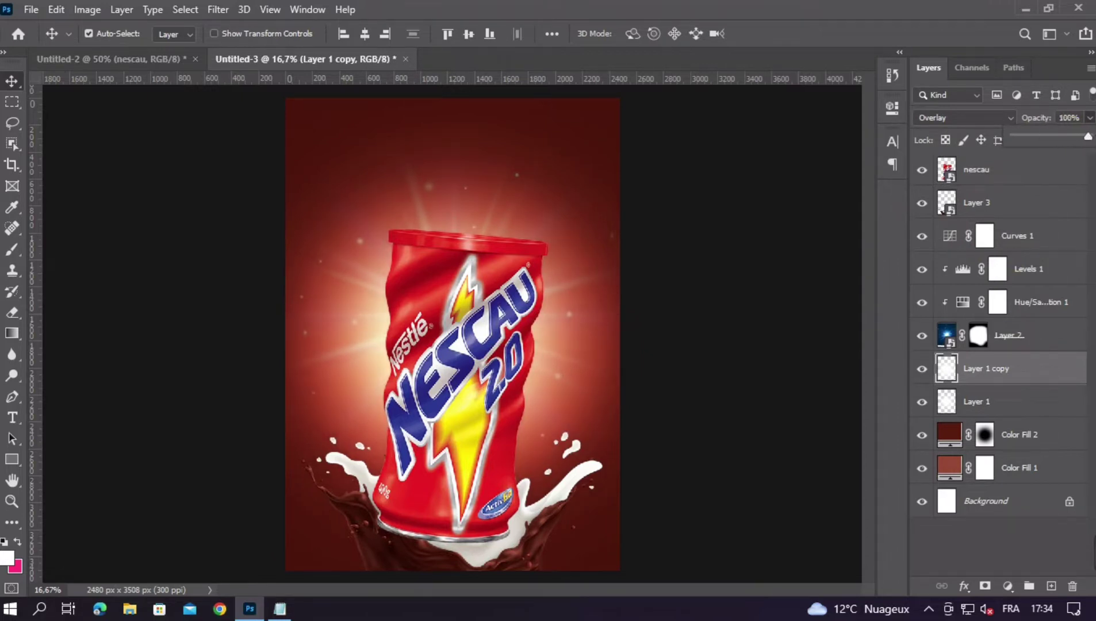
{"action": "left_click", "coordinate": [1022, 336]}
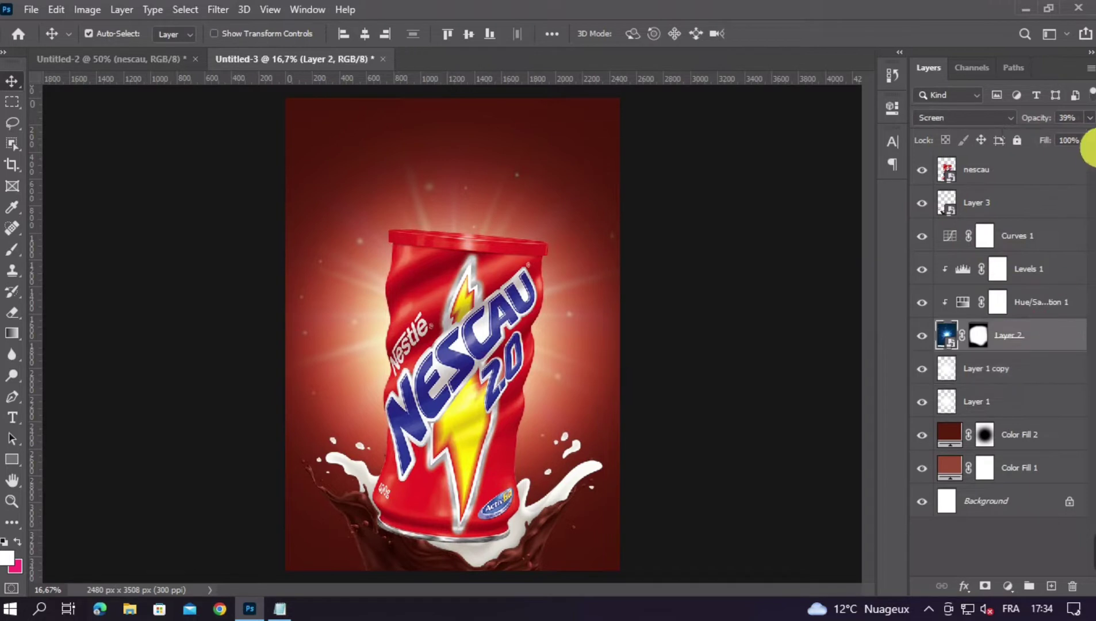
{"action": "left_click", "coordinate": [1090, 117]}
{"action": "left_click_drag", "start_coordinate": [1061, 137], "coordinate": [1064, 137]}
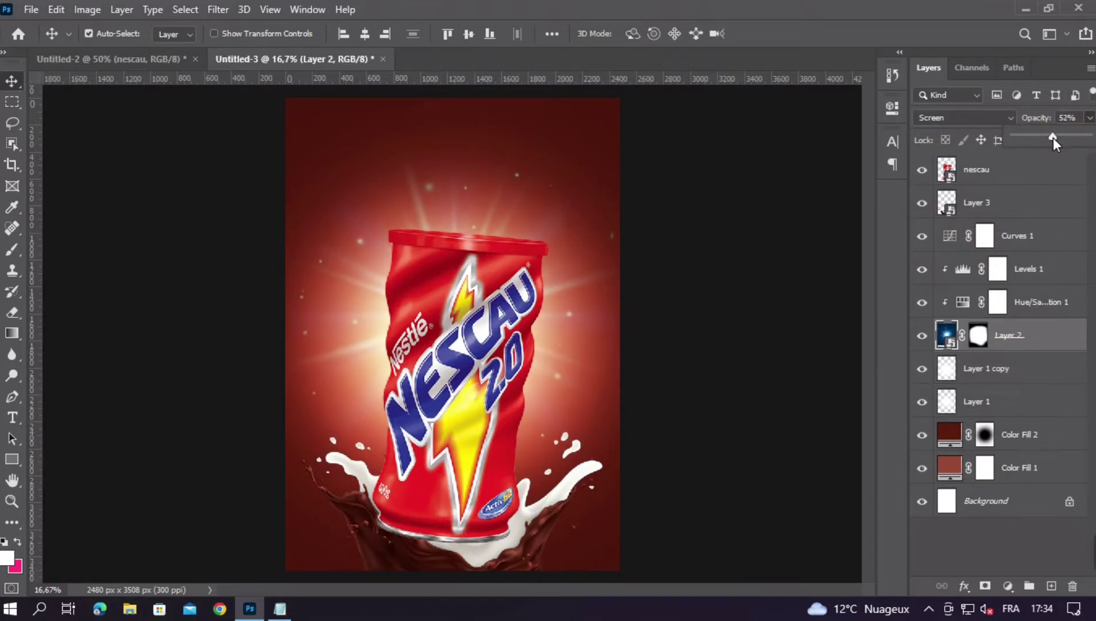
{"action": "left_click", "coordinate": [681, 348]}
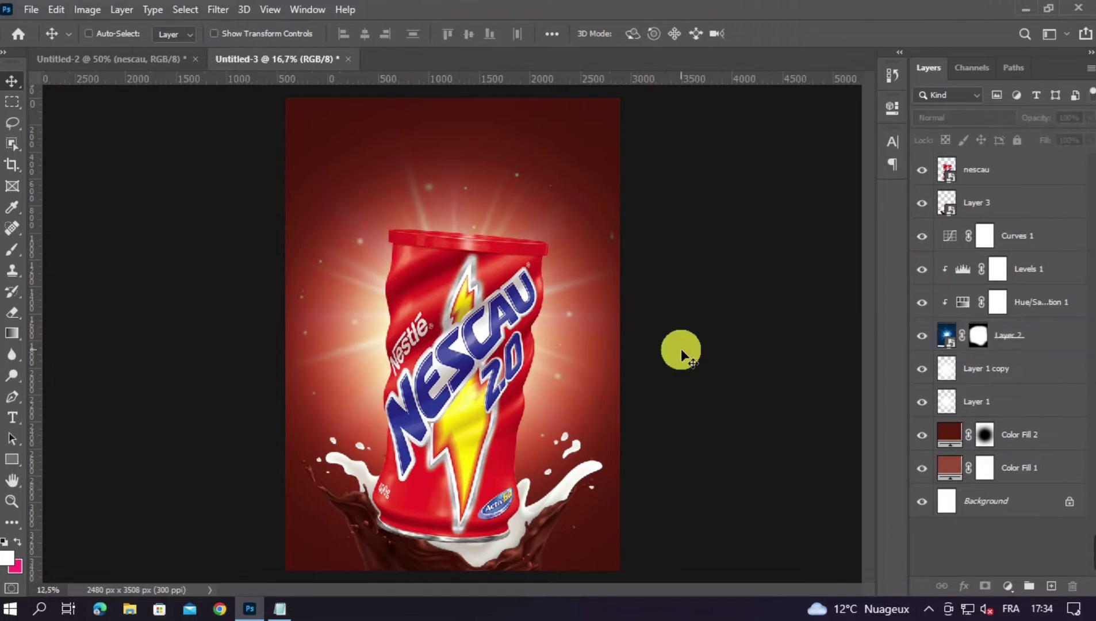
{"action": "key", "text": "ctrl+plus"}
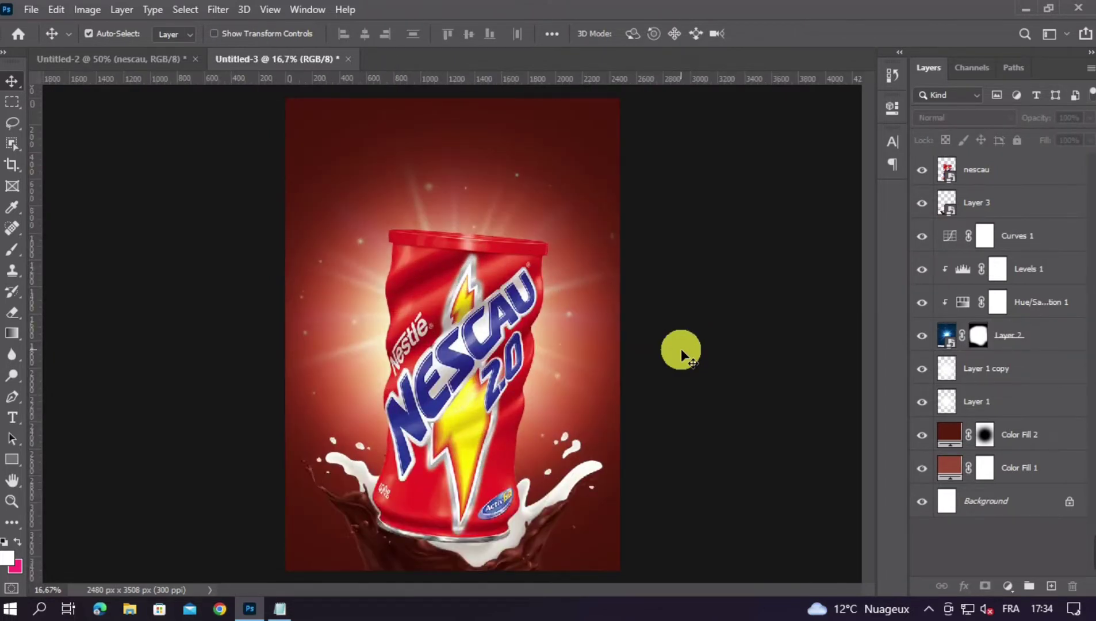
Step: Apply a Vibrance adjustment to the Nescau can layer with Saturation at +4
{"action": "left_click", "coordinate": [491, 348]}
{"action": "left_click_drag", "start_coordinate": [458, 280], "coordinate": [168, 77]}
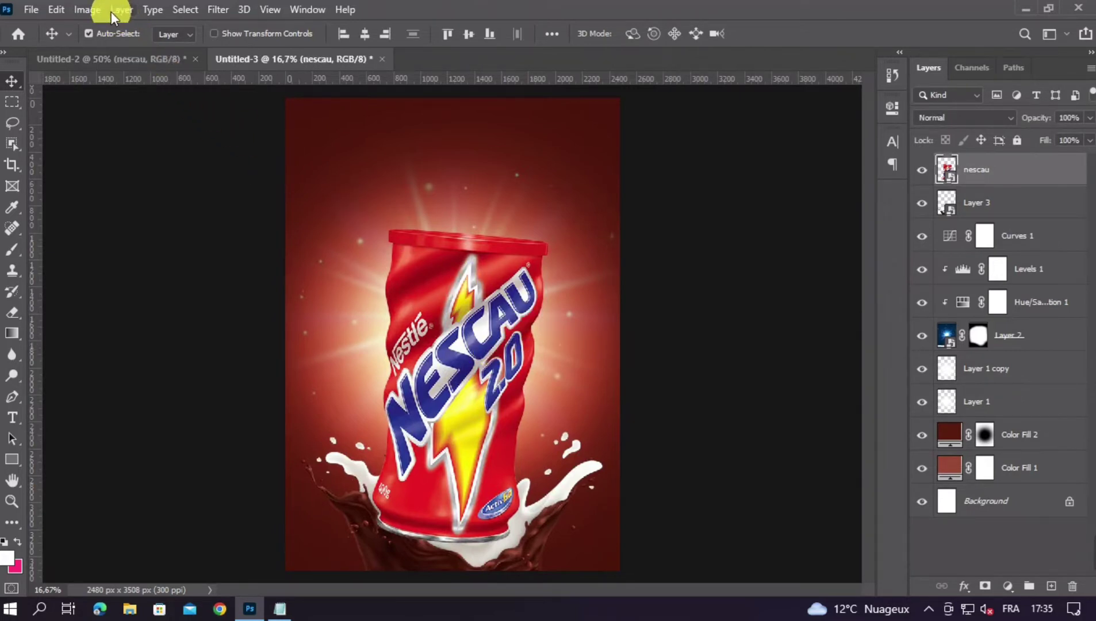
{"action": "left_click", "coordinate": [90, 6]}
{"action": "mouse_move", "coordinate": [129, 50]}
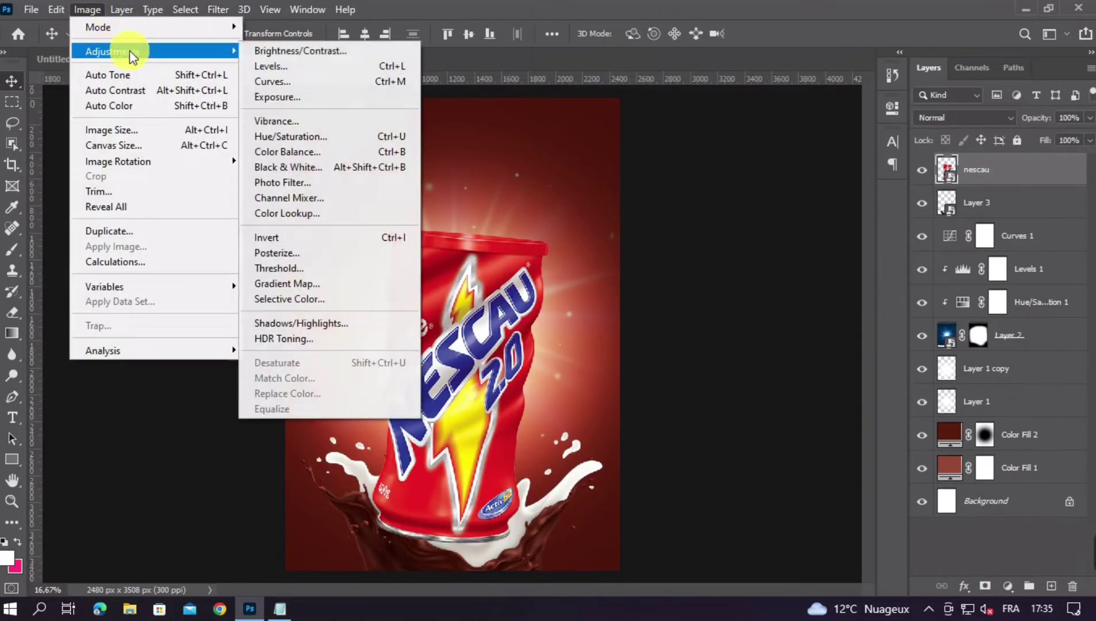
{"action": "left_click", "coordinate": [281, 117]}
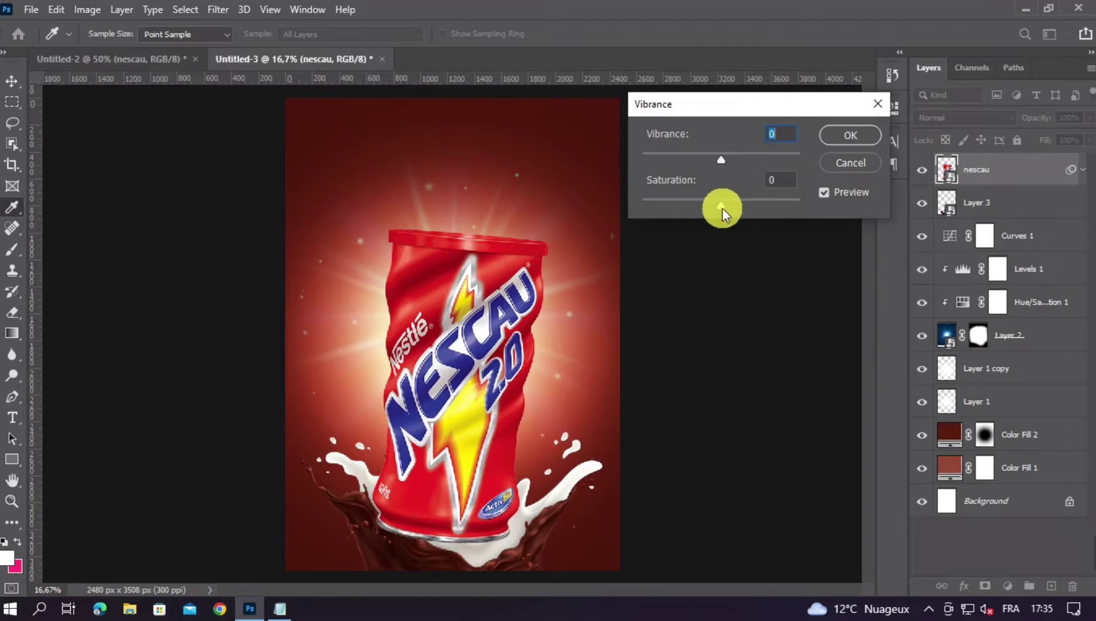
{"action": "left_click_drag", "start_coordinate": [722, 209], "coordinate": [724, 204]}
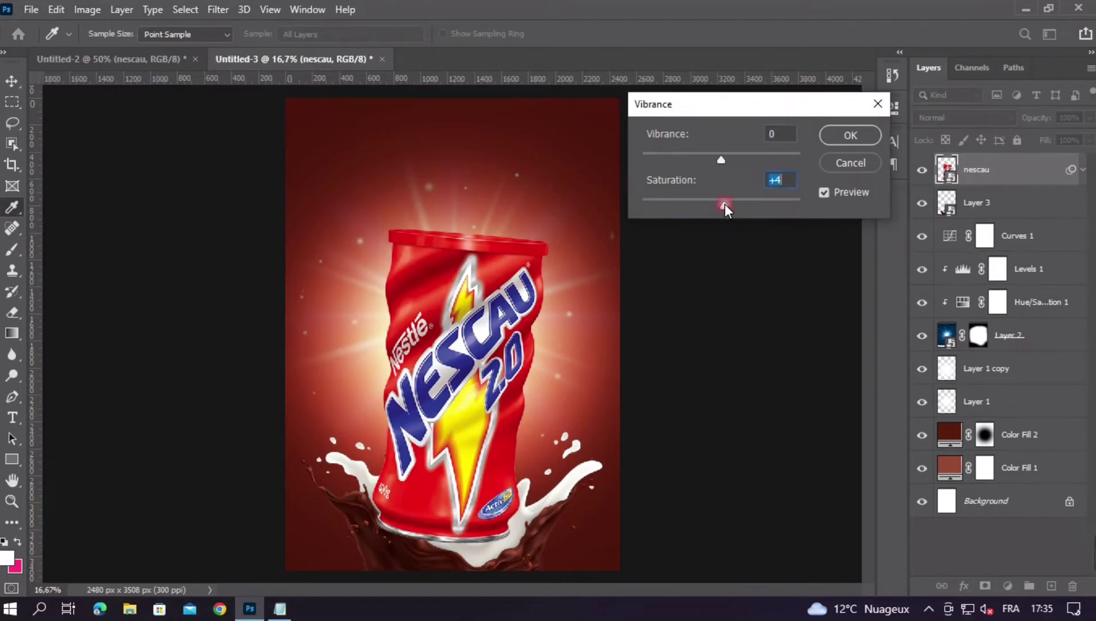
{"action": "left_click", "coordinate": [839, 135]}
Step: Convert the can layer with its Vibrance filter into a single smart object
{"action": "key", "text": "ctrl+plus"}
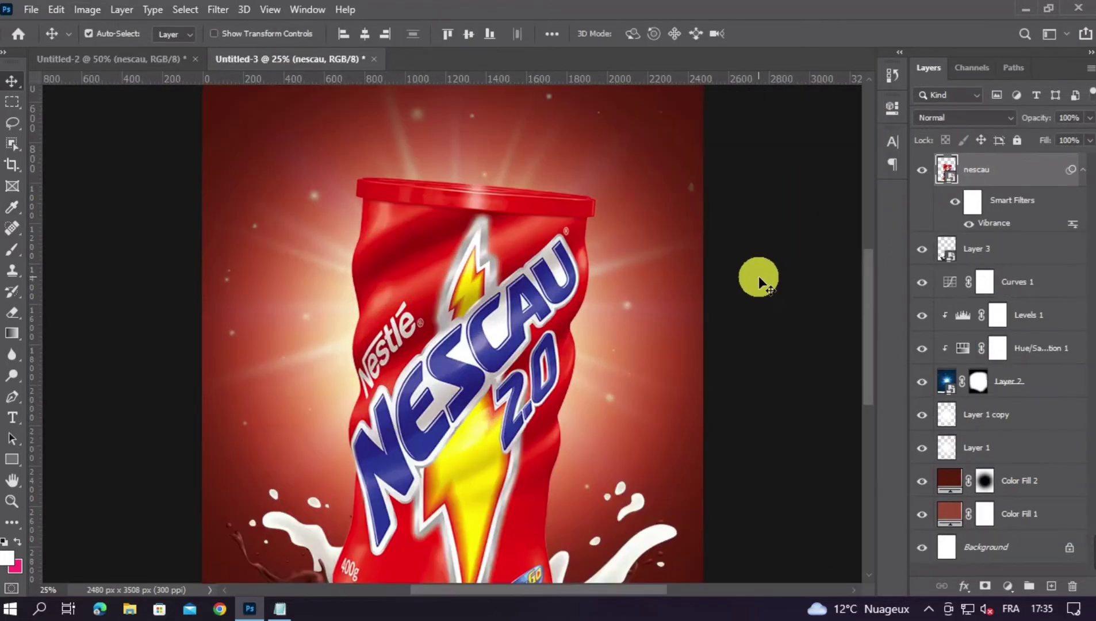
{"action": "scroll", "coordinate": [654, 263], "scroll_direction": "down", "scroll_amount": 5}
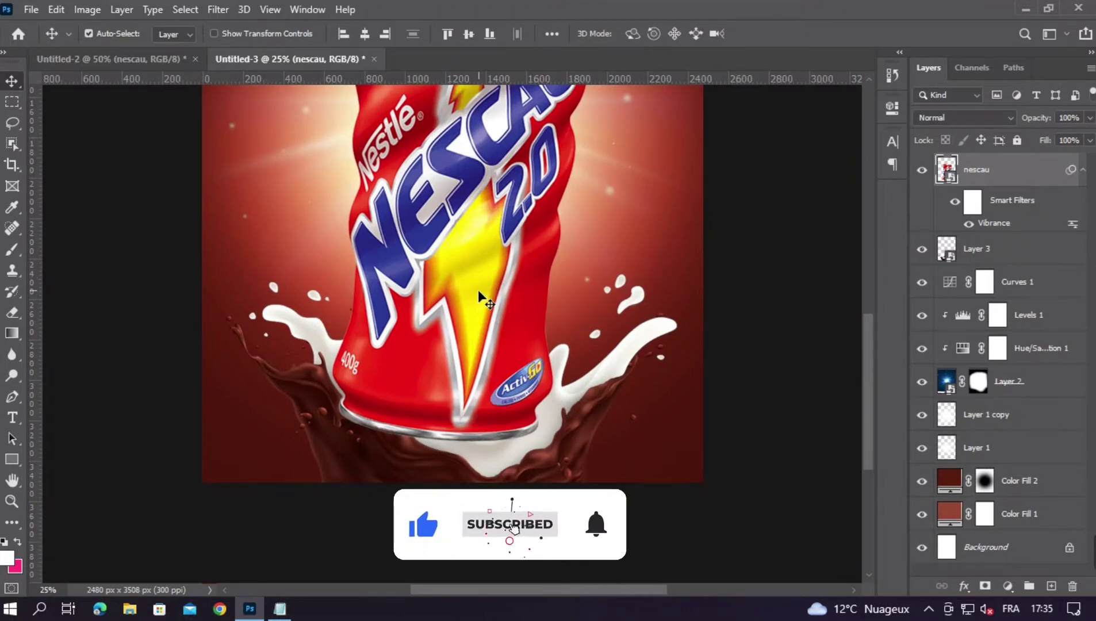
{"action": "right_click", "coordinate": [1045, 187]}
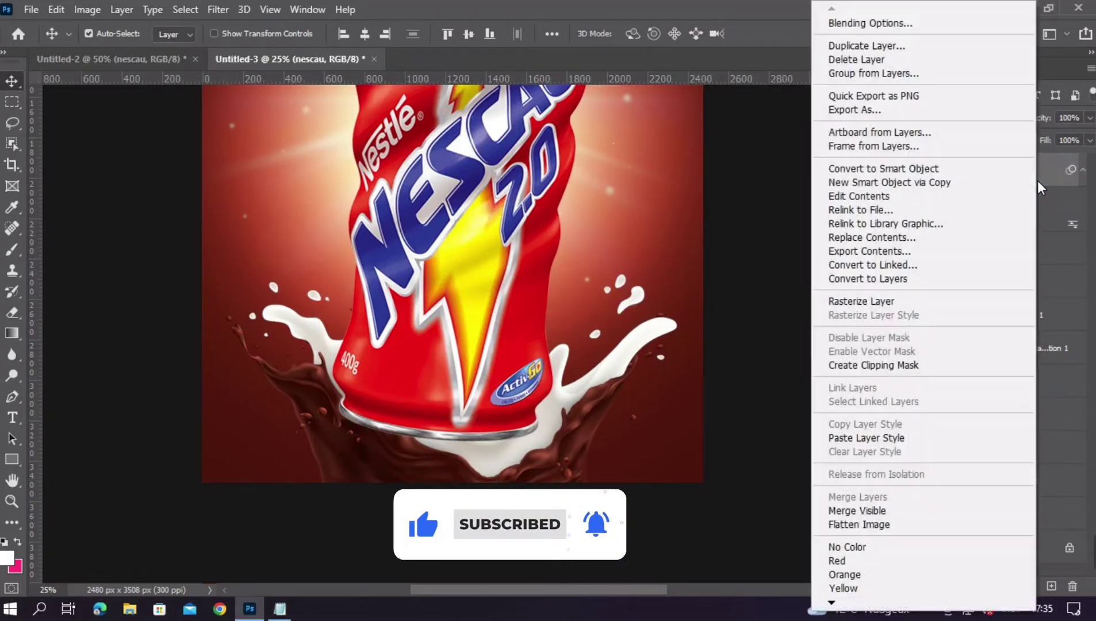
{"action": "left_click", "coordinate": [924, 173]}
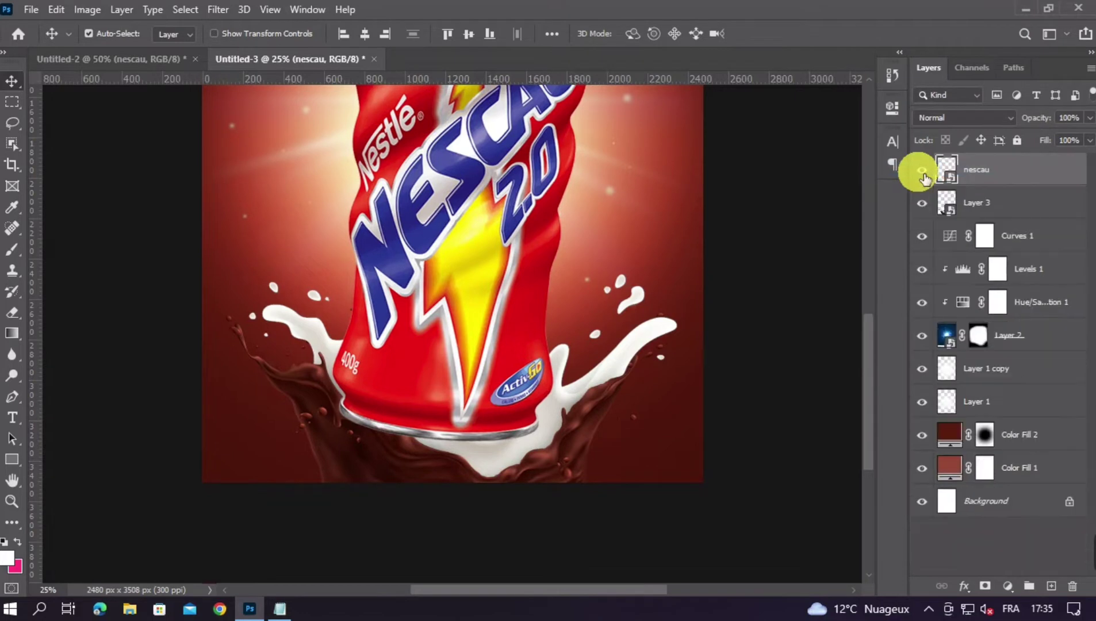
Step: Lower the can layer's opacity to 18% to reveal the splash behind it, and add a layer mask
{"action": "left_click", "coordinate": [1089, 118]}
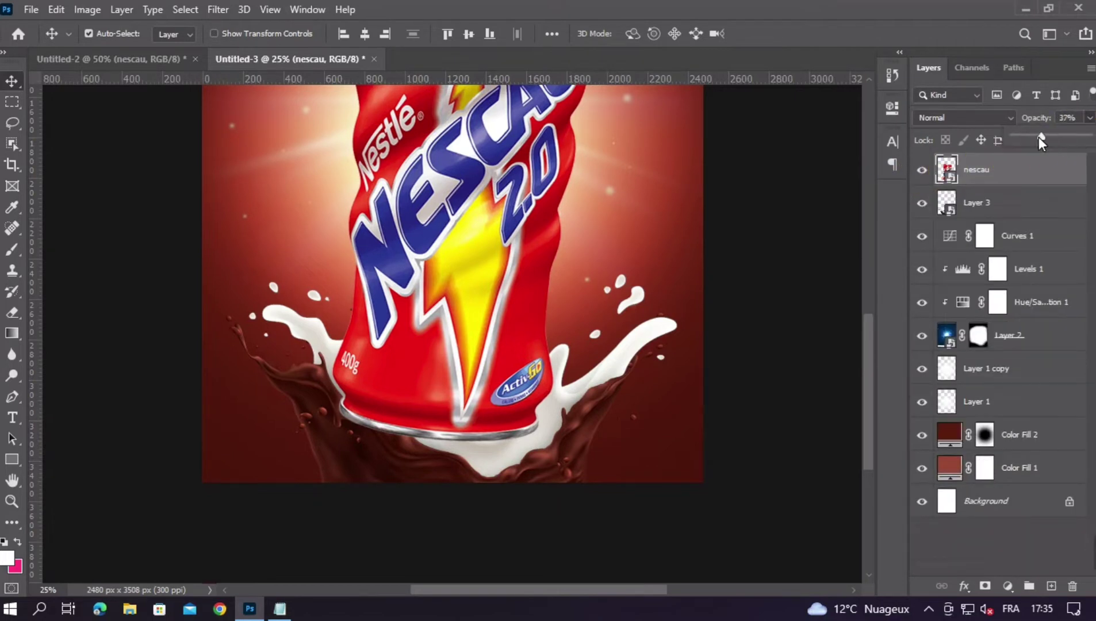
{"action": "left_click_drag", "start_coordinate": [1039, 137], "coordinate": [1028, 138]}
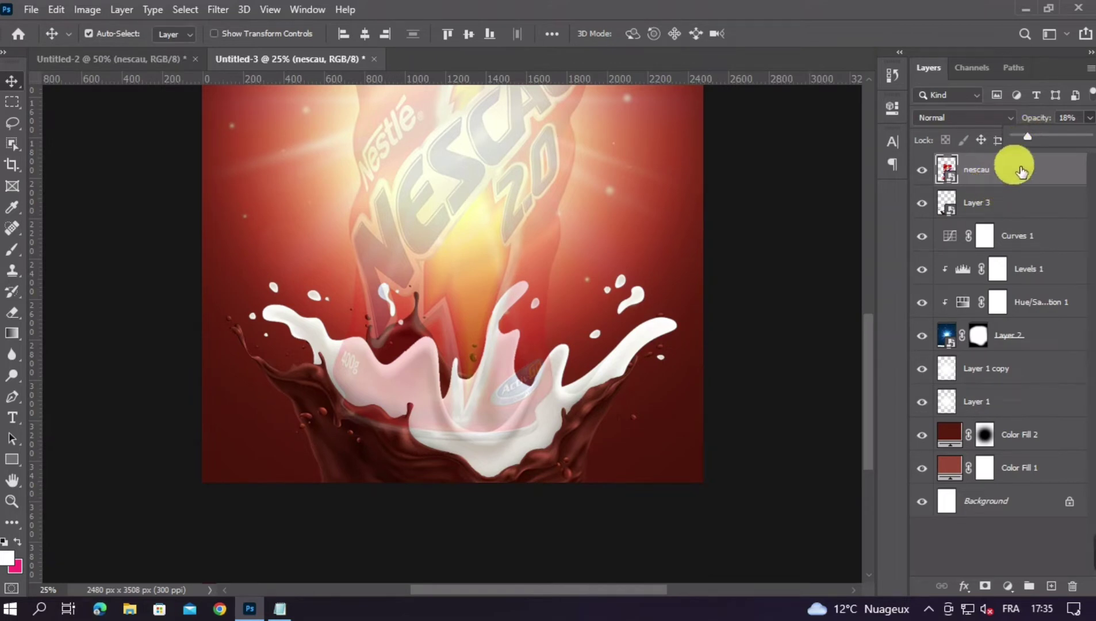
{"action": "left_click", "coordinate": [987, 586]}
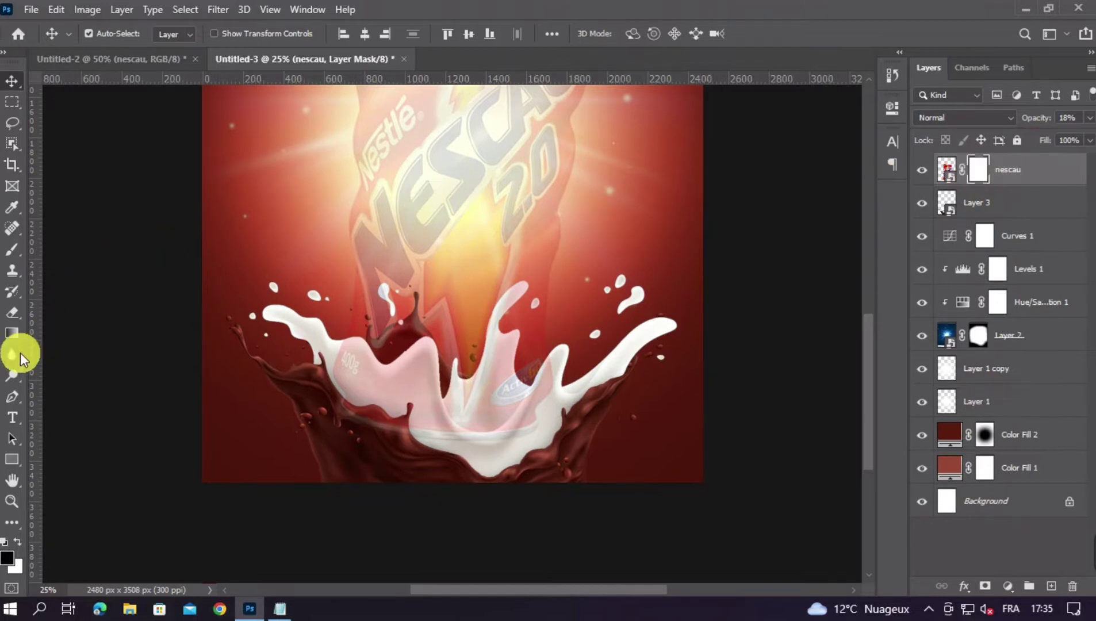
Step: Start a Pen tool path along the milk's upper edge, over the crest above the can's 400g label
{"action": "left_click", "coordinate": [14, 406]}
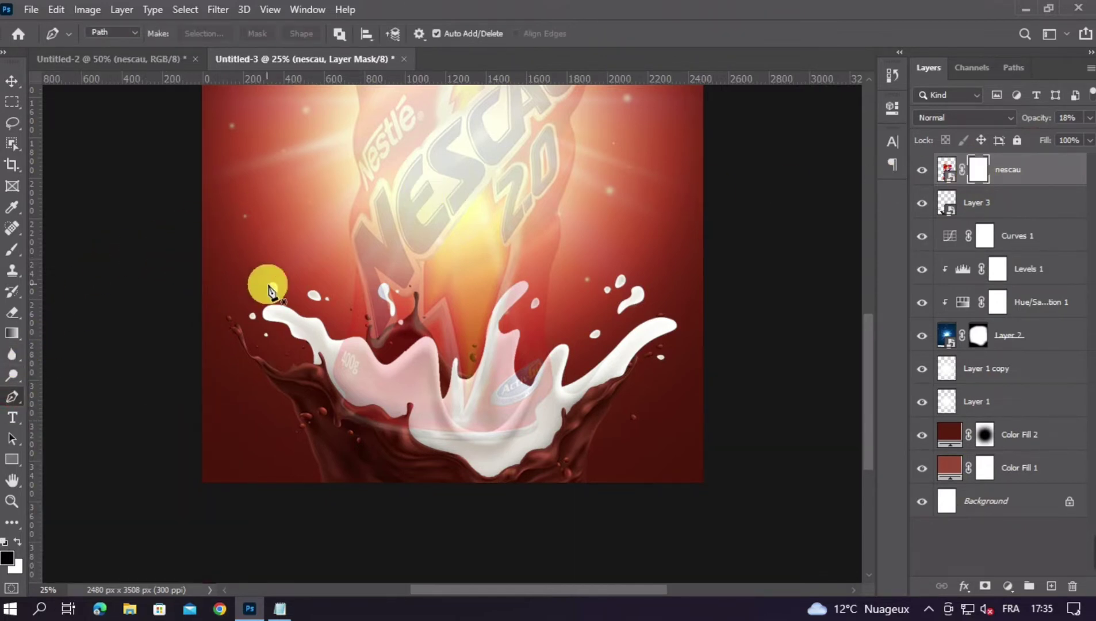
{"action": "key", "text": "ctrl+plus"}
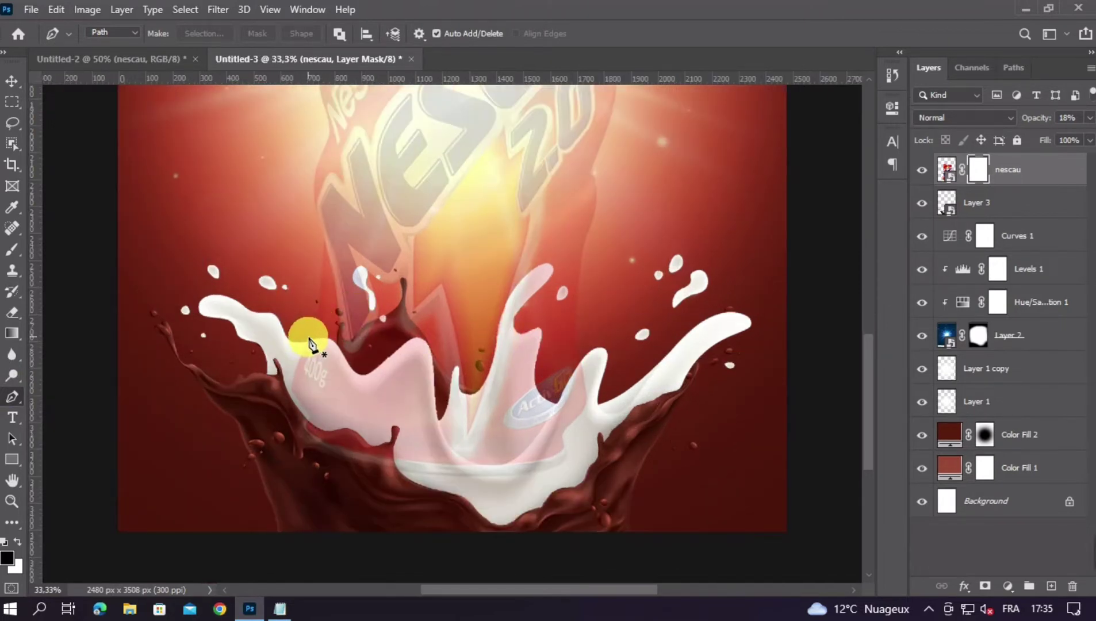
{"action": "key", "text": "ctrl+plus"}
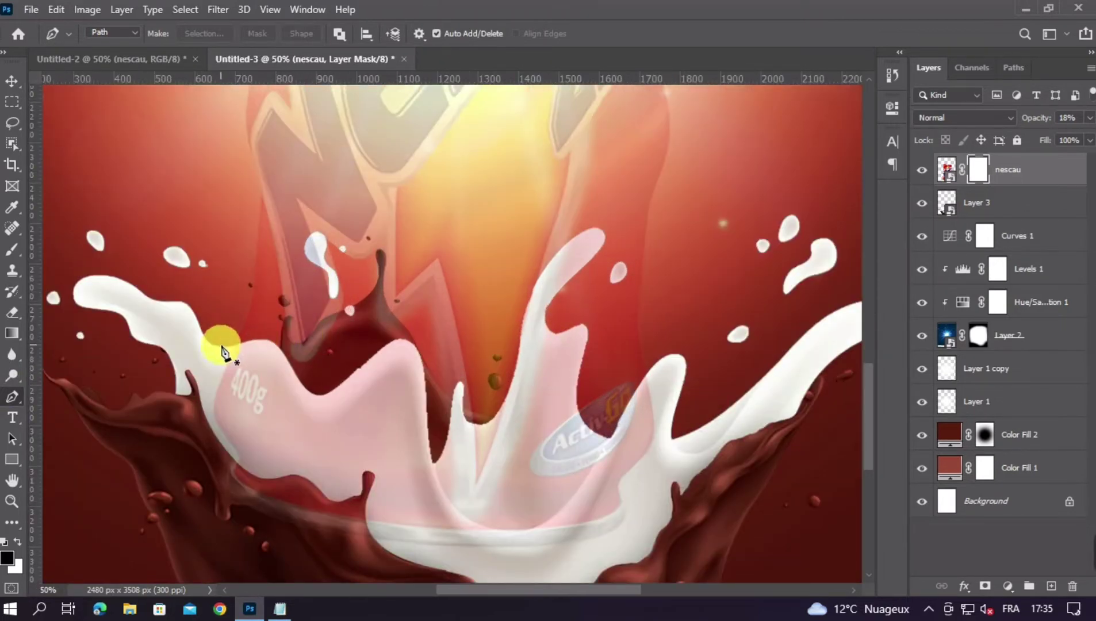
{"action": "left_click", "coordinate": [225, 347]}
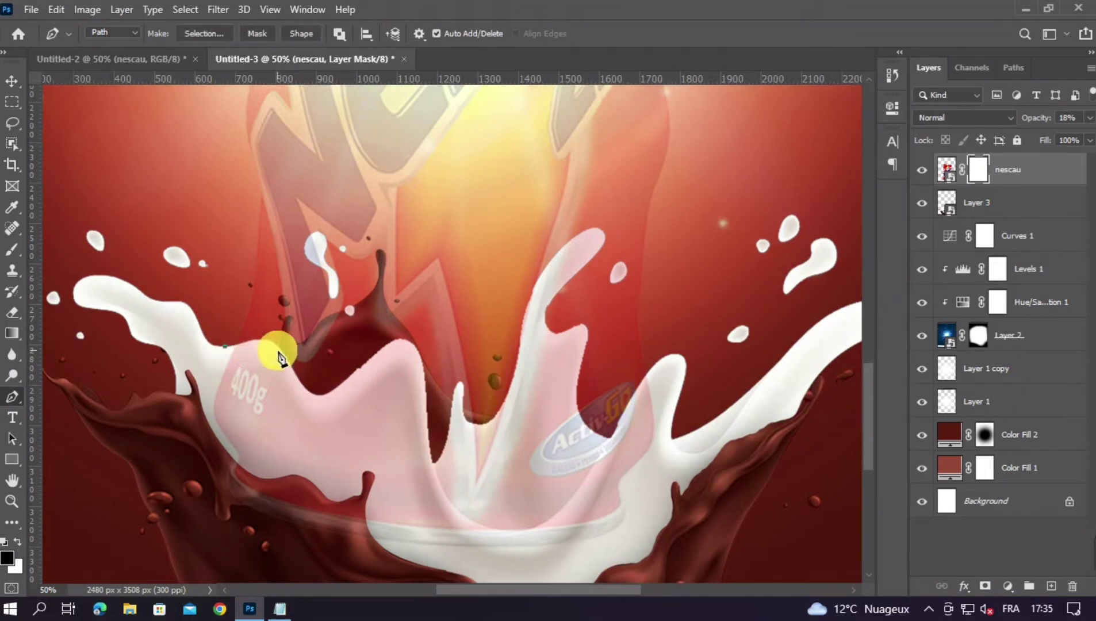
{"action": "left_click_drag", "start_coordinate": [279, 349], "coordinate": [286, 359]}
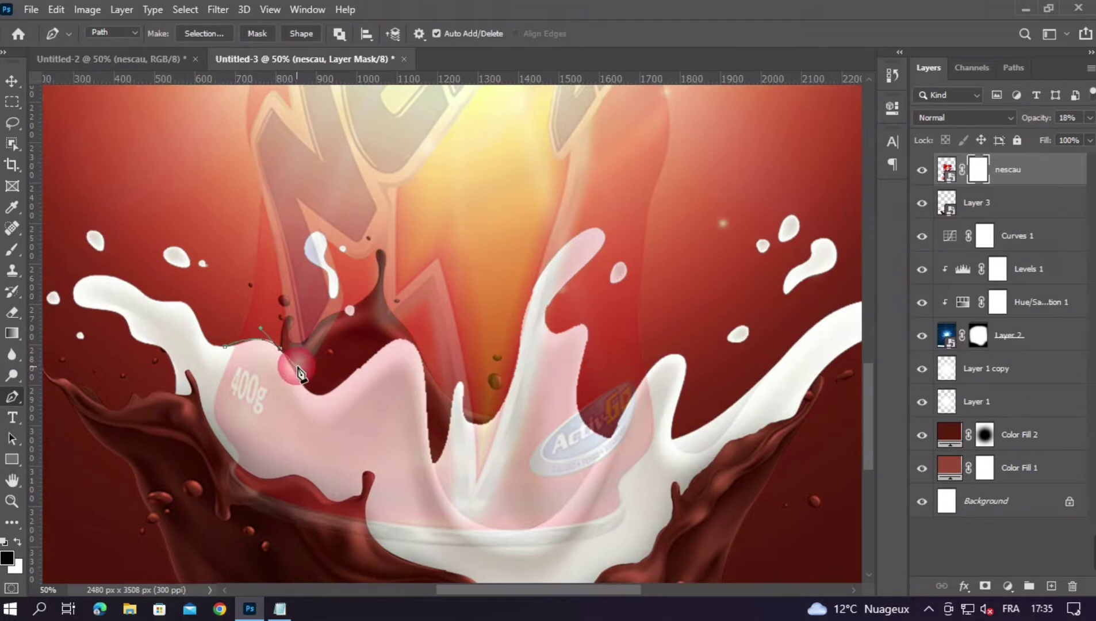
{"action": "left_click", "coordinate": [277, 347]}
{"action": "left_click", "coordinate": [275, 347]}
{"action": "left_click", "coordinate": [275, 345]}
{"action": "left_click", "coordinate": [263, 341]}
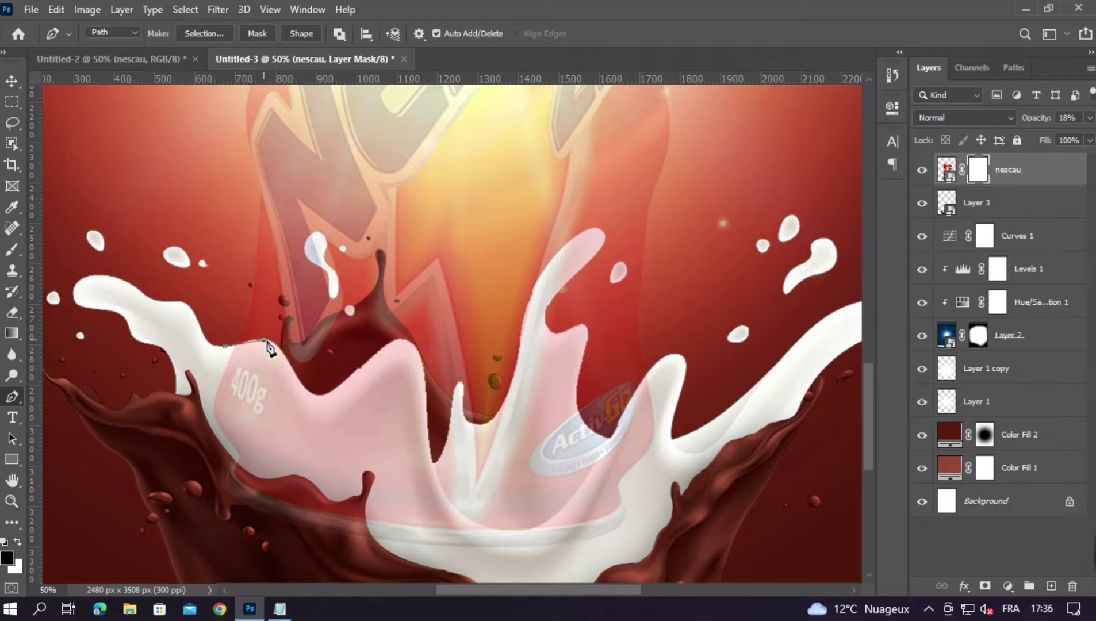
Step: Continue the path along the milk's edge, over the second crest and down through the central dip at the can's base
{"action": "left_click_drag", "start_coordinate": [286, 359], "coordinate": [295, 375]}
{"action": "left_click", "coordinate": [321, 395]}
{"action": "left_click", "coordinate": [322, 395], "text": "alt"}
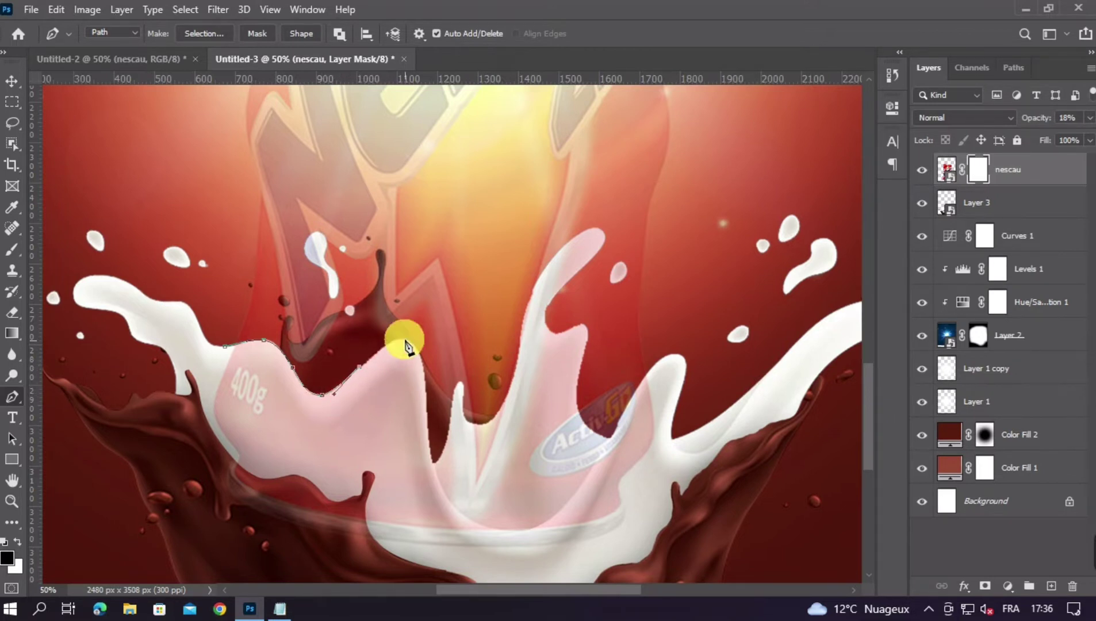
{"action": "mouse_move", "coordinate": [403, 341]}
{"action": "left_mouse_down"}
{"action": "mouse_move", "coordinate": [424, 338]}
{"action": "mouse_move", "coordinate": [427, 372]}
{"action": "left_mouse_up"}
{"action": "left_click", "coordinate": [436, 463]}
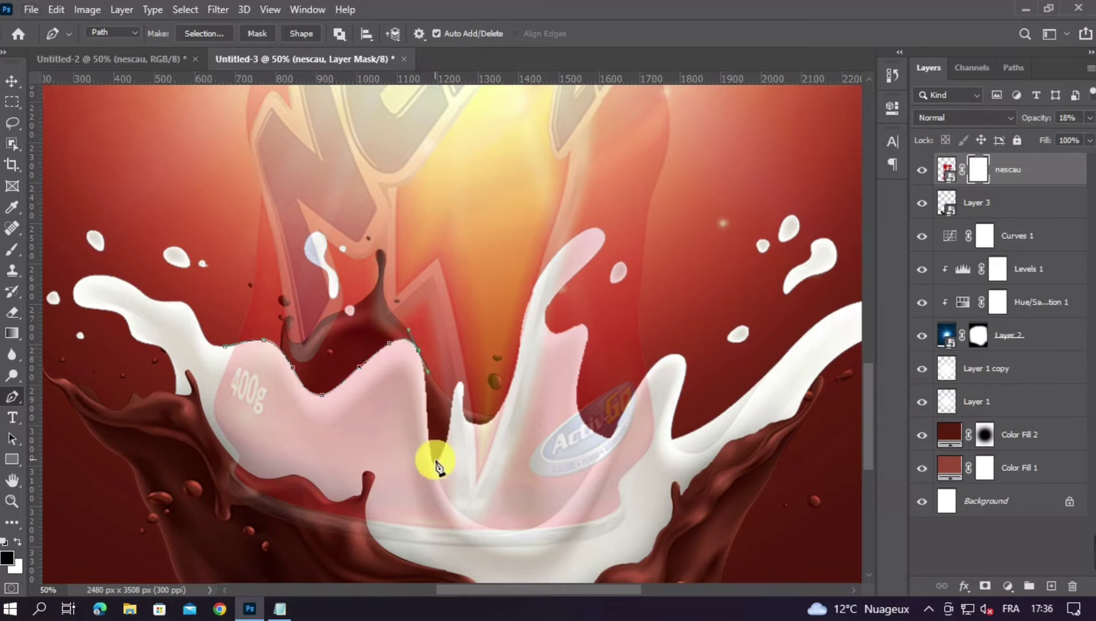
{"action": "left_click_drag", "start_coordinate": [546, 521], "coordinate": [634, 478]}
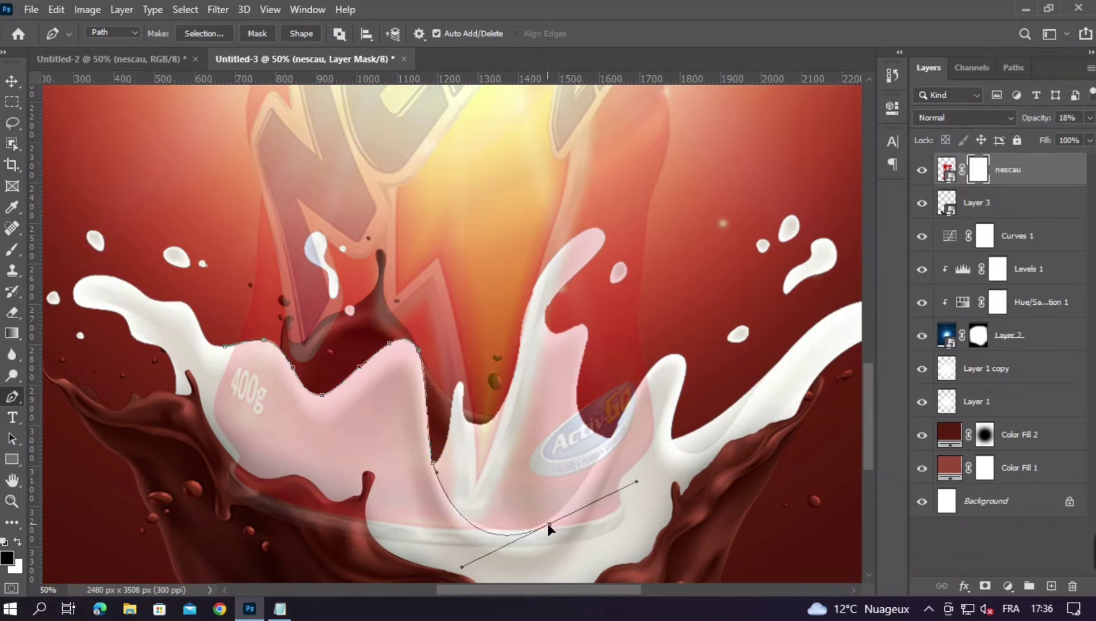
Step: Extend the path up to the milk peak right of the Activ-Go logo and close it around the lower part of the splash
{"action": "left_click", "coordinate": [624, 410]}
{"action": "left_click", "coordinate": [675, 355]}
{"action": "left_click", "coordinate": [650, 543]}
{"action": "scroll", "coordinate": [555, 396], "scroll_direction": "down", "scroll_amount": 3}
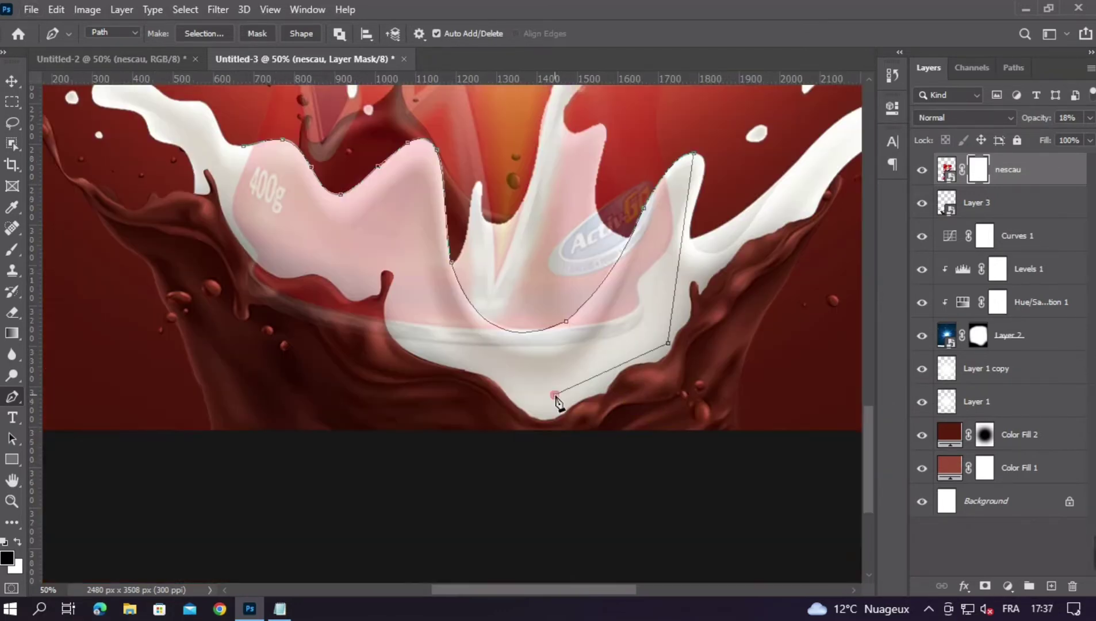
{"action": "scroll", "coordinate": [555, 396], "scroll_direction": "up", "scroll_amount": 3}
{"action": "left_click", "coordinate": [160, 391]}
{"action": "left_click", "coordinate": [231, 375]}
Step: Convert the closed path into a new anti-aliased selection with a 0.1 px feather radius
{"action": "right_click", "coordinate": [378, 439]}
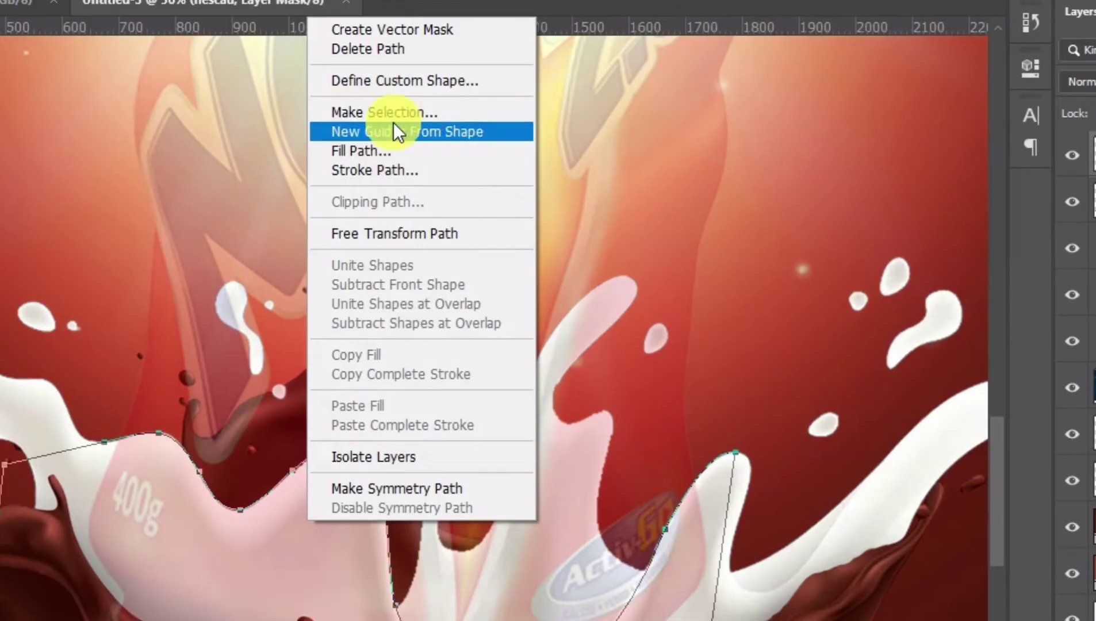
{"action": "left_click", "coordinate": [368, 112]}
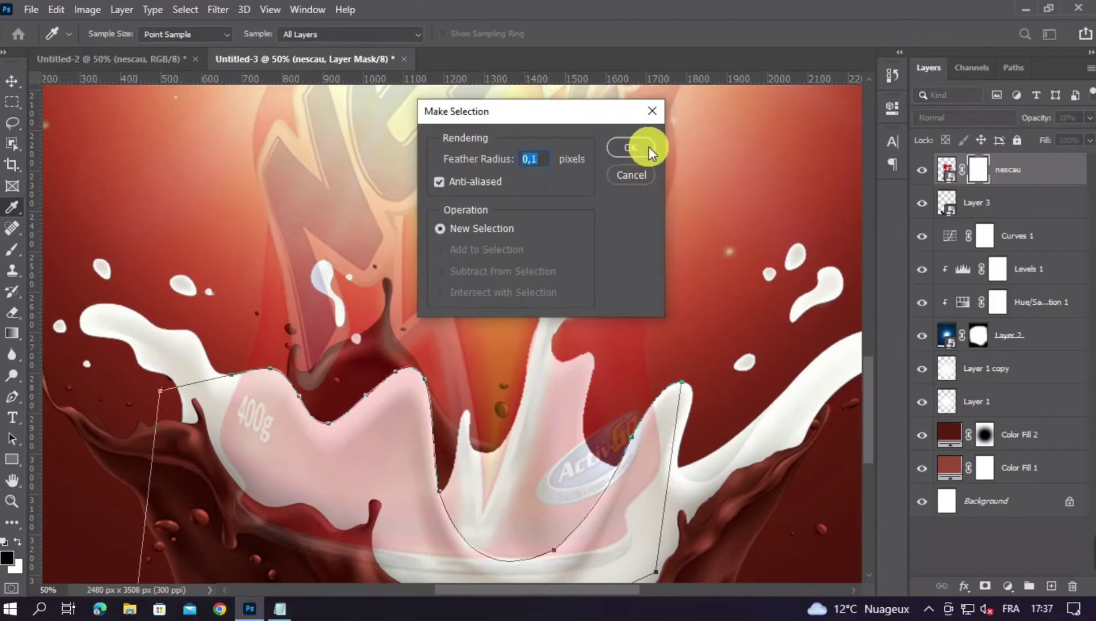
{"action": "left_click", "coordinate": [663, 123]}
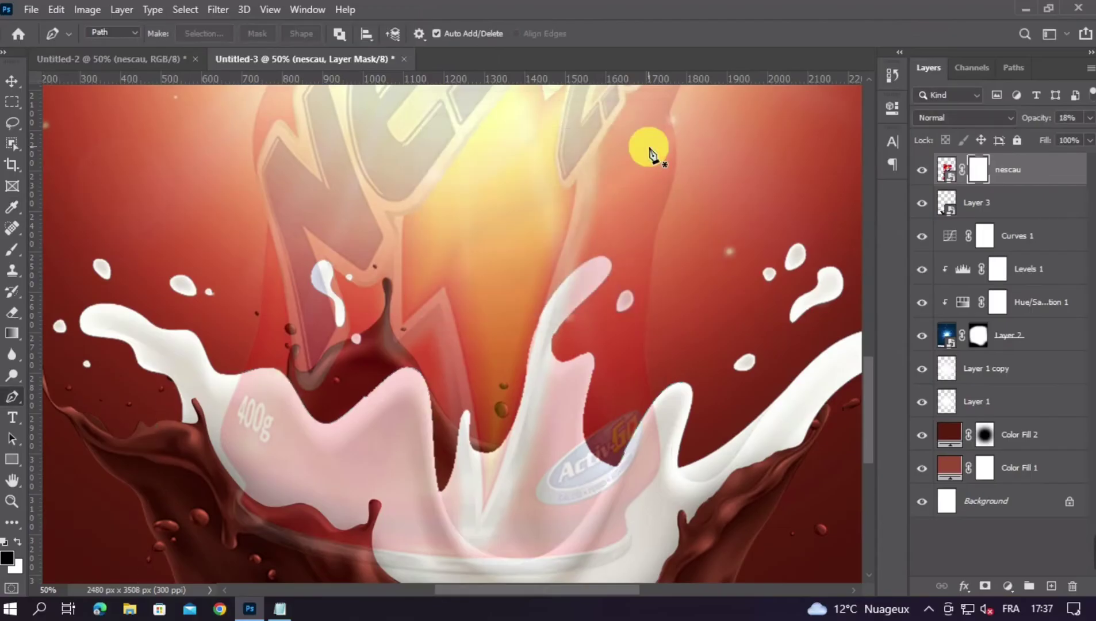
Step: Fill the selection on the can's layer mask with the black foreground color in Normal mode at 100% opacity
{"action": "left_click", "coordinate": [11, 102]}
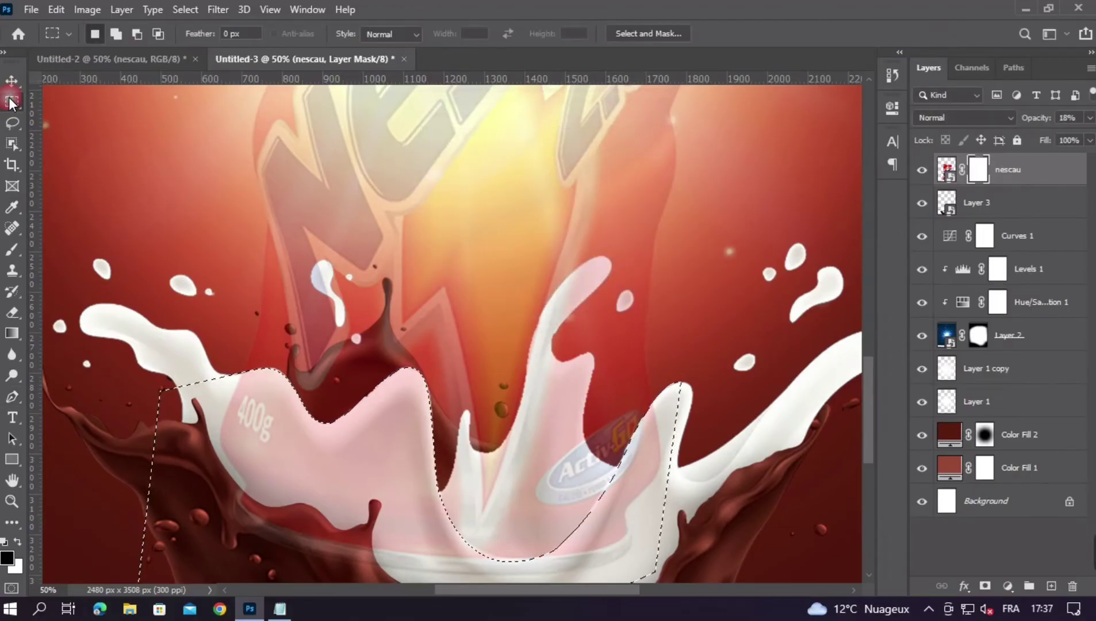
{"action": "right_click", "coordinate": [350, 464]}
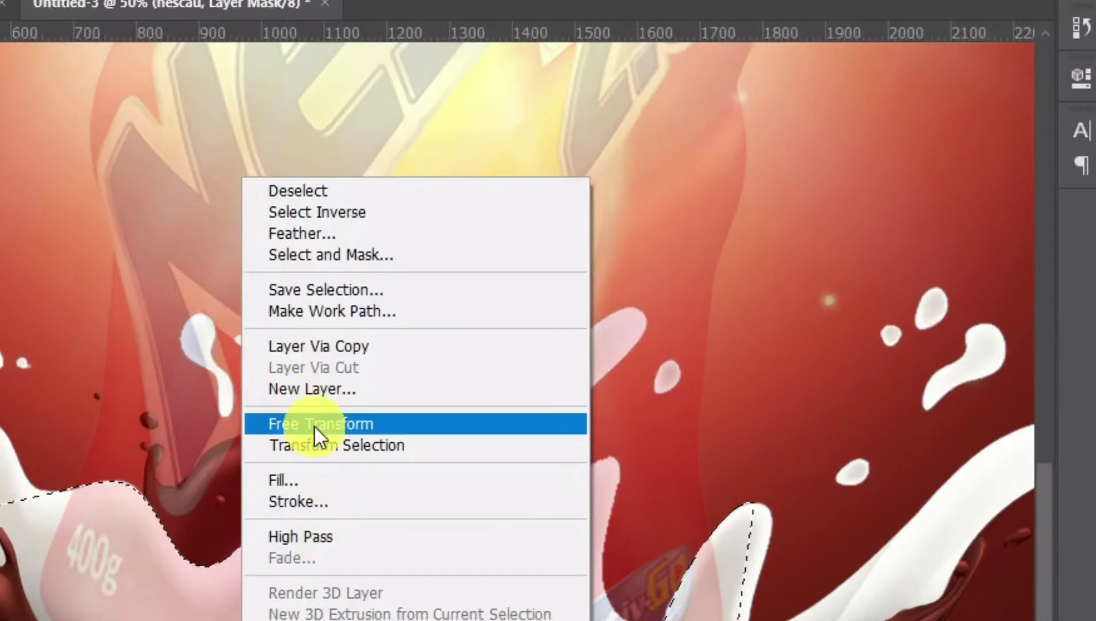
{"action": "left_click", "coordinate": [376, 485]}
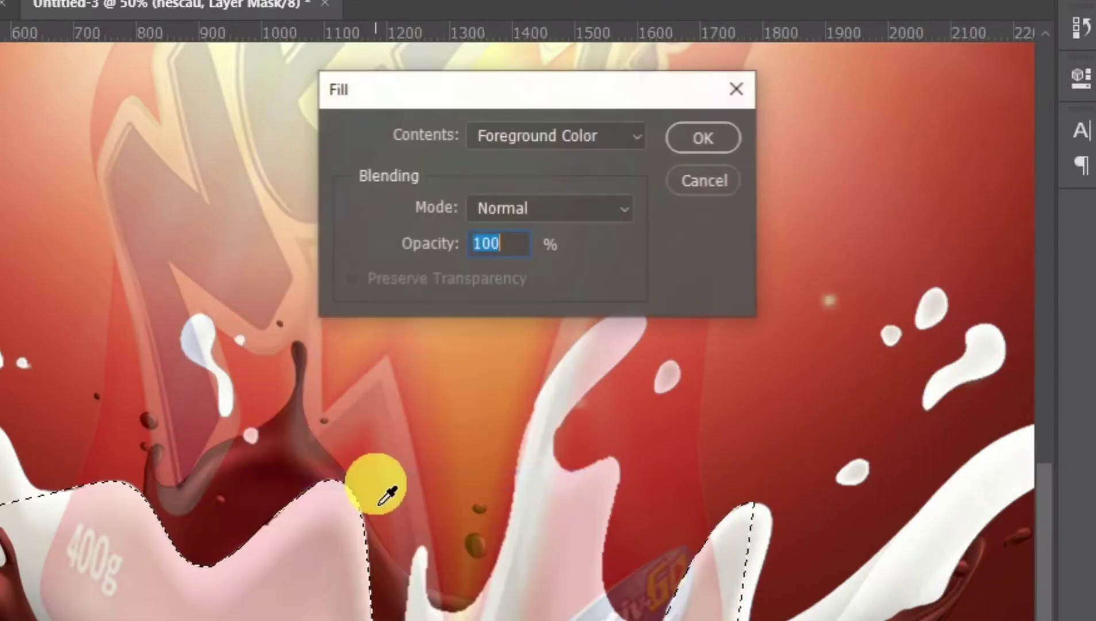
{"action": "left_click", "coordinate": [520, 136]}
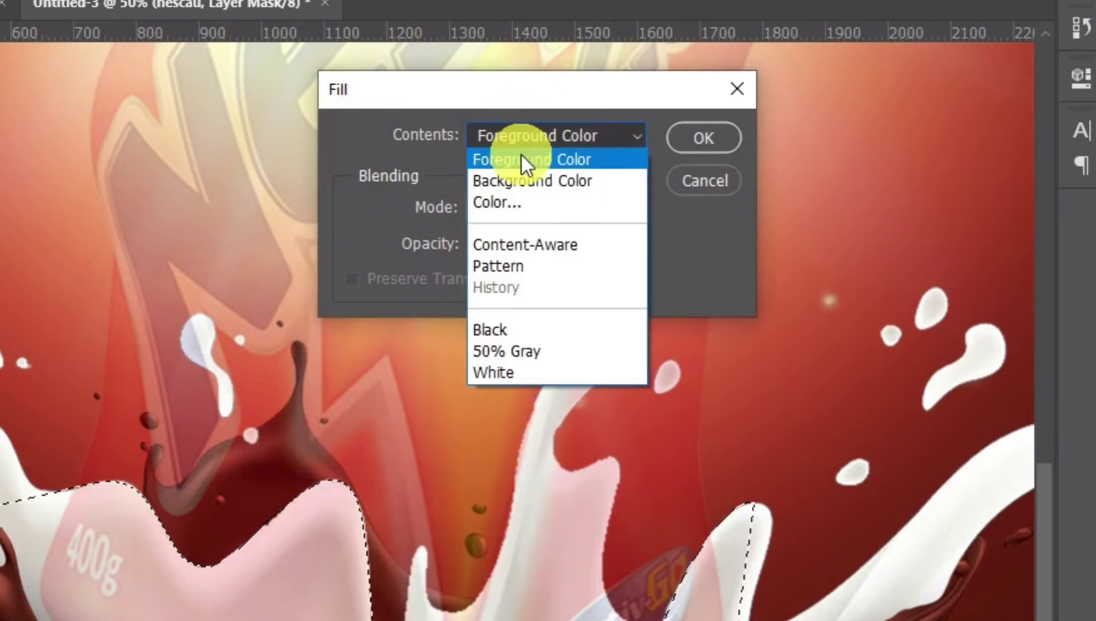
{"action": "left_click", "coordinate": [521, 156]}
{"action": "left_click", "coordinate": [551, 136]}
{"action": "left_click", "coordinate": [550, 137]}
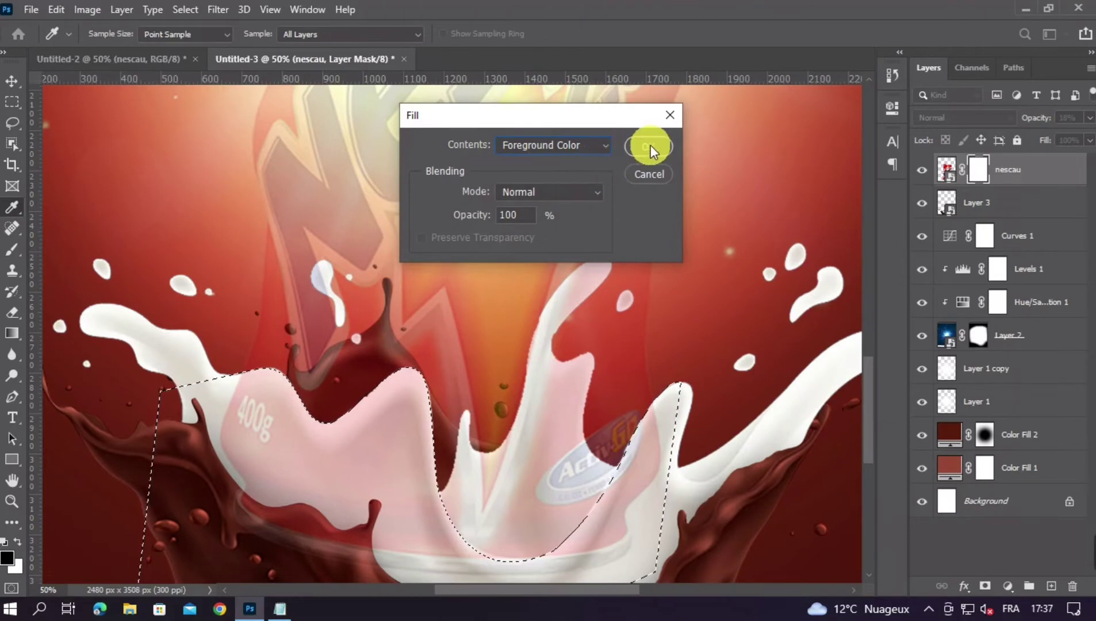
{"action": "left_click", "coordinate": [703, 138]}
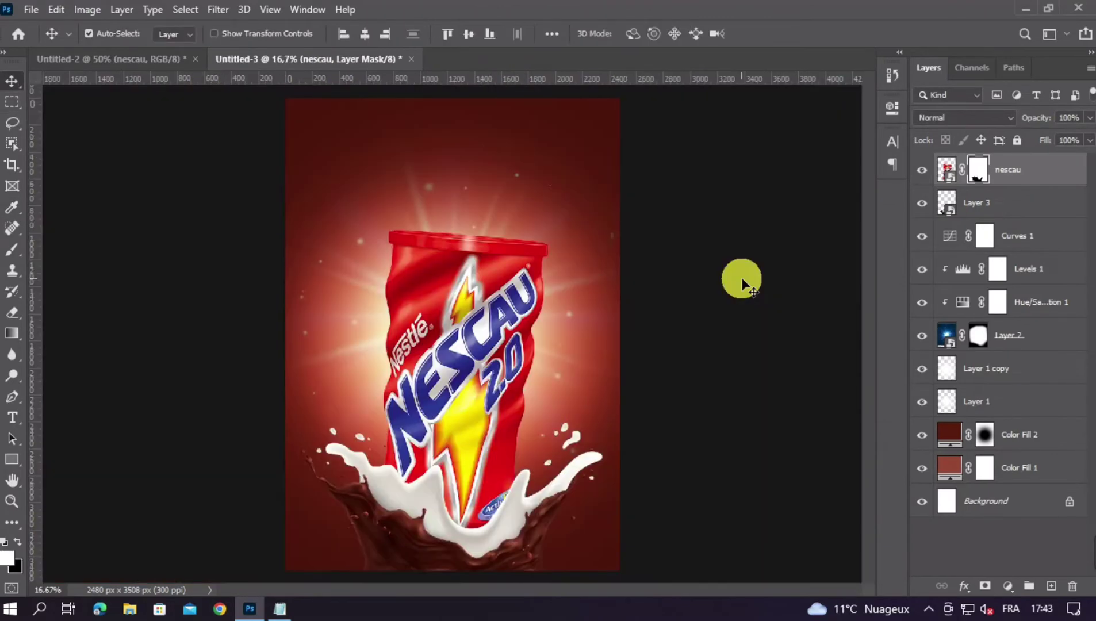
Step: Add a Levels adjustment clipped to the nescau layer and lower its output white level until the can is almost black
{"action": "left_click", "coordinate": [742, 281]}
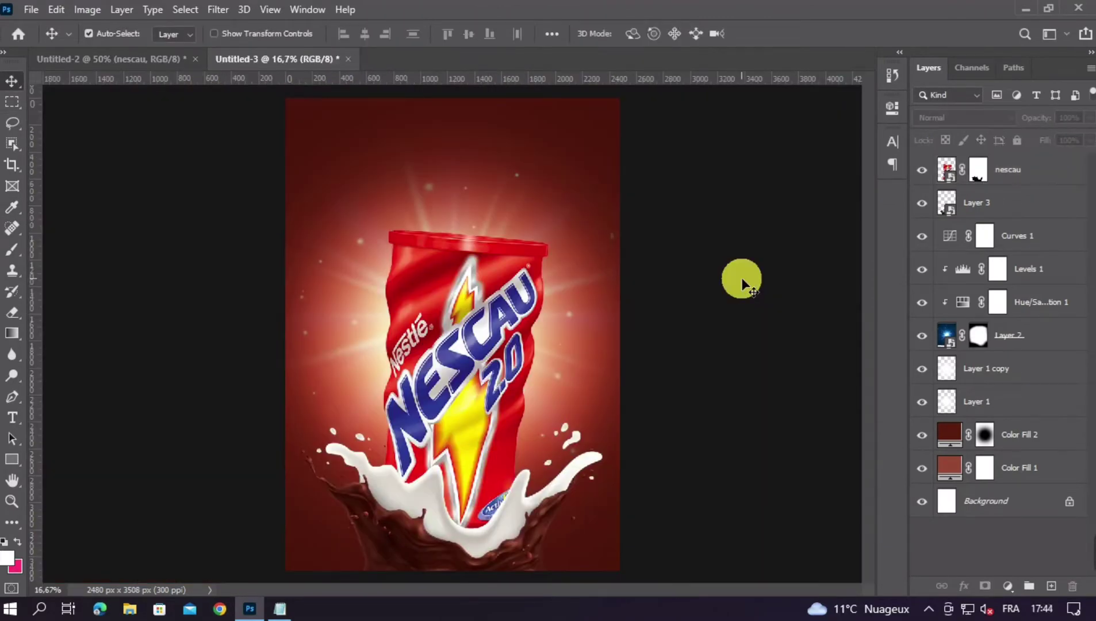
{"action": "left_click", "coordinate": [515, 287]}
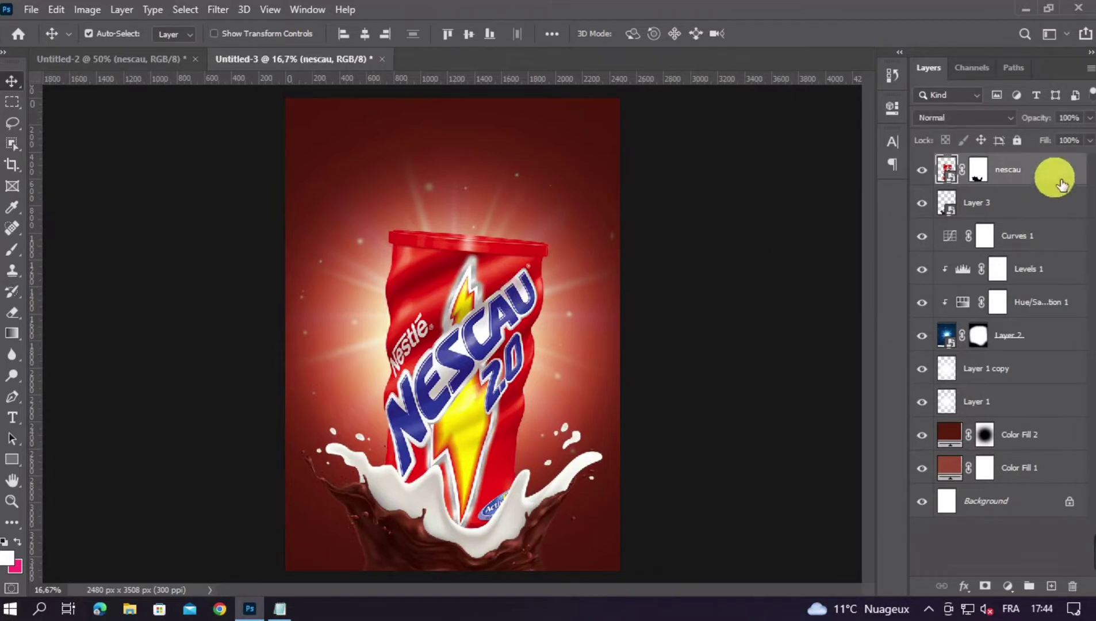
{"action": "left_click", "coordinate": [1013, 586]}
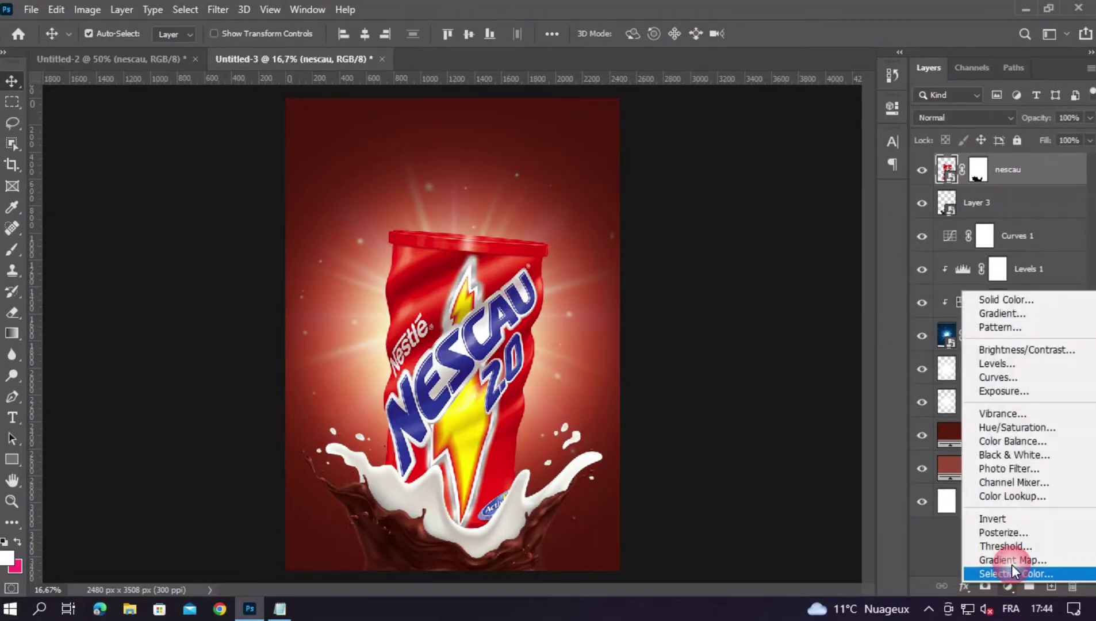
{"action": "left_click", "coordinate": [993, 361]}
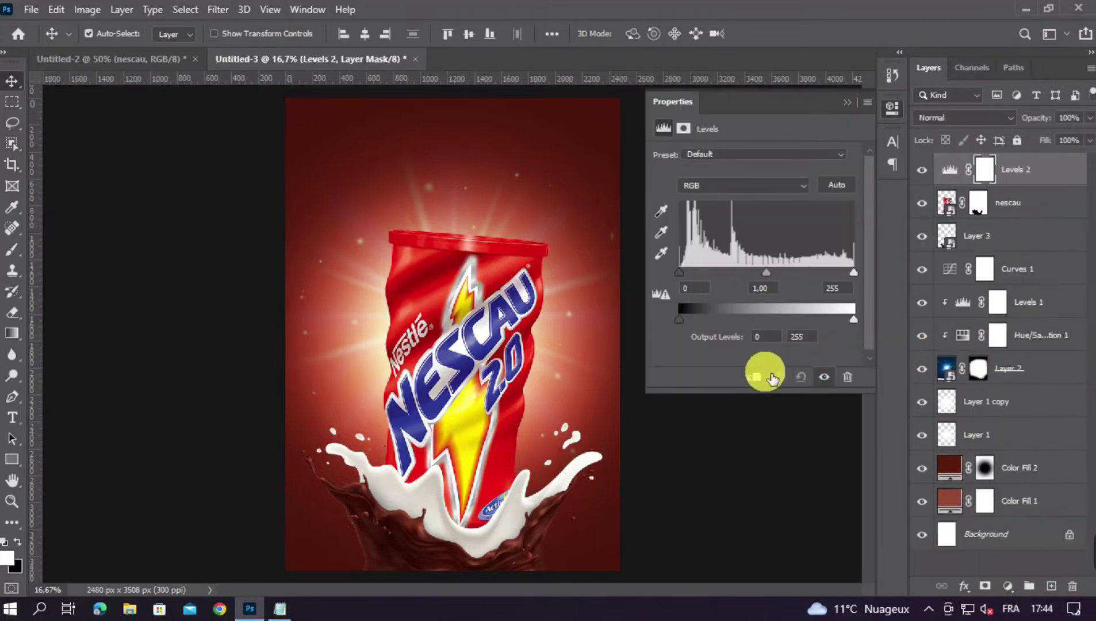
{"action": "mouse_move", "coordinate": [681, 271]}
{"action": "left_mouse_down"}
{"action": "mouse_move", "coordinate": [724, 271]}
{"action": "mouse_move", "coordinate": [676, 271]}
{"action": "left_mouse_up"}
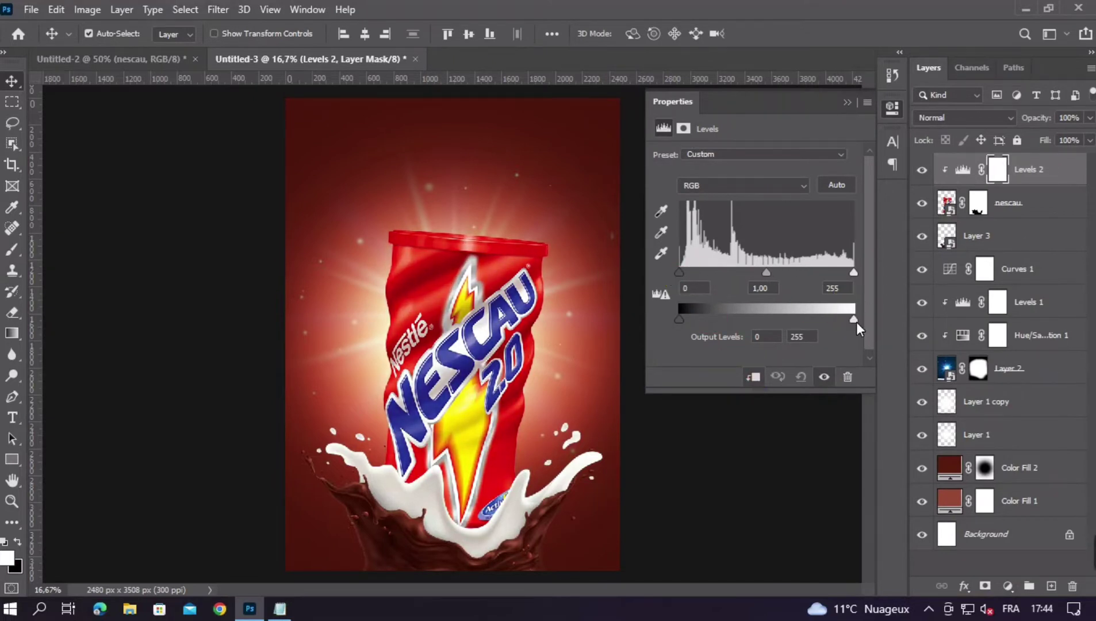
{"action": "left_click_drag", "start_coordinate": [857, 322], "coordinate": [693, 325]}
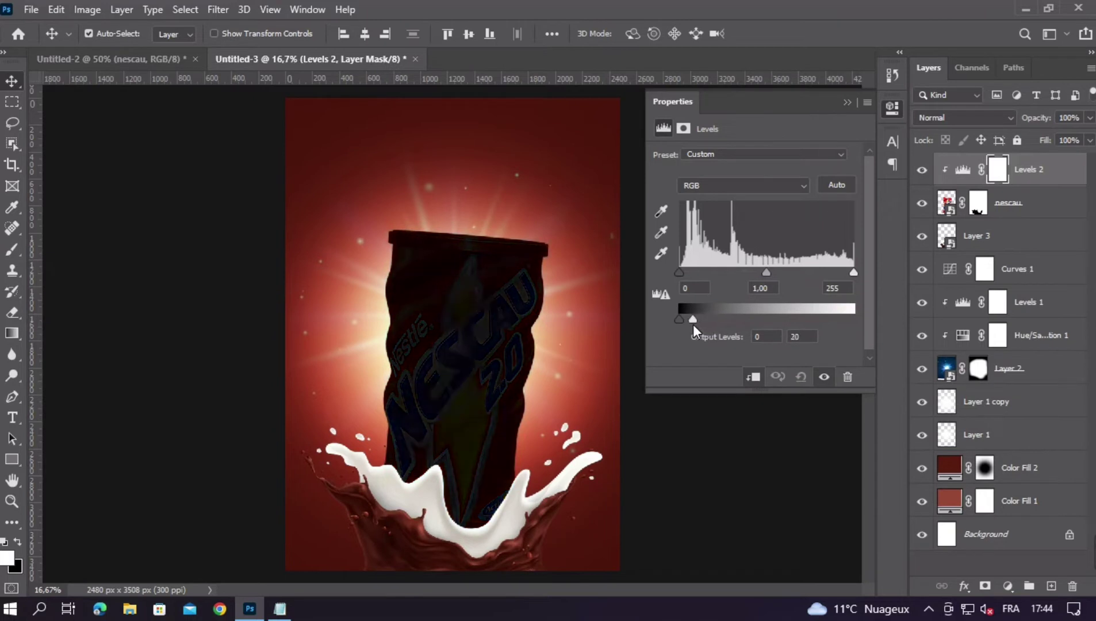
{"action": "left_click", "coordinate": [788, 232]}
{"action": "left_click", "coordinate": [845, 103]}
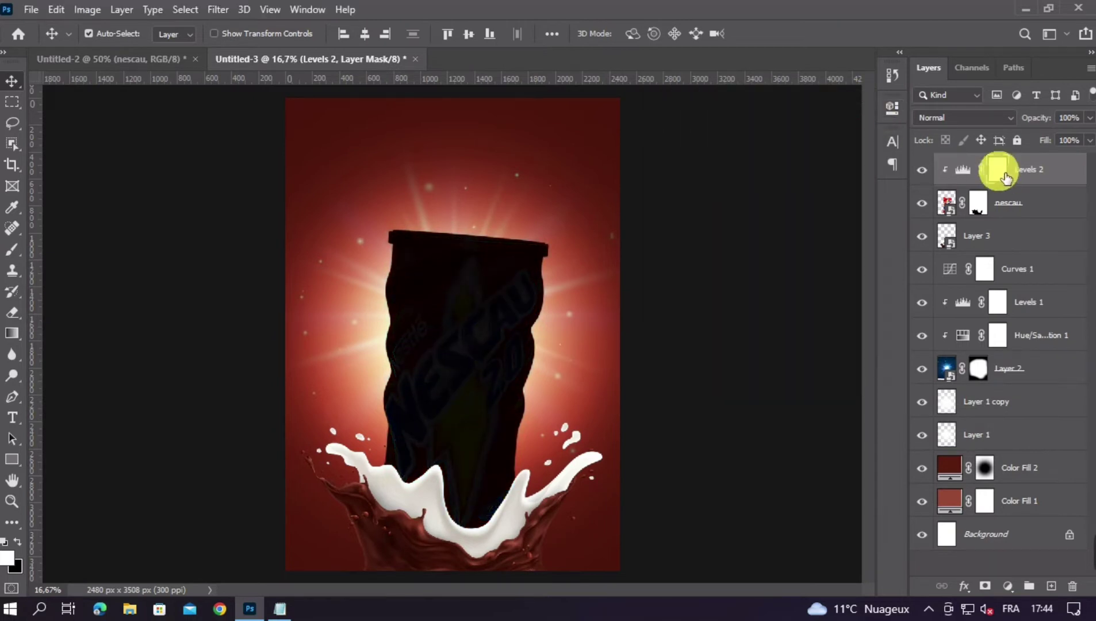
Step: Invert the Levels adjustment's mask to black and try a hard white brush dab at the can's base
{"action": "key", "text": "ctrl+i"}
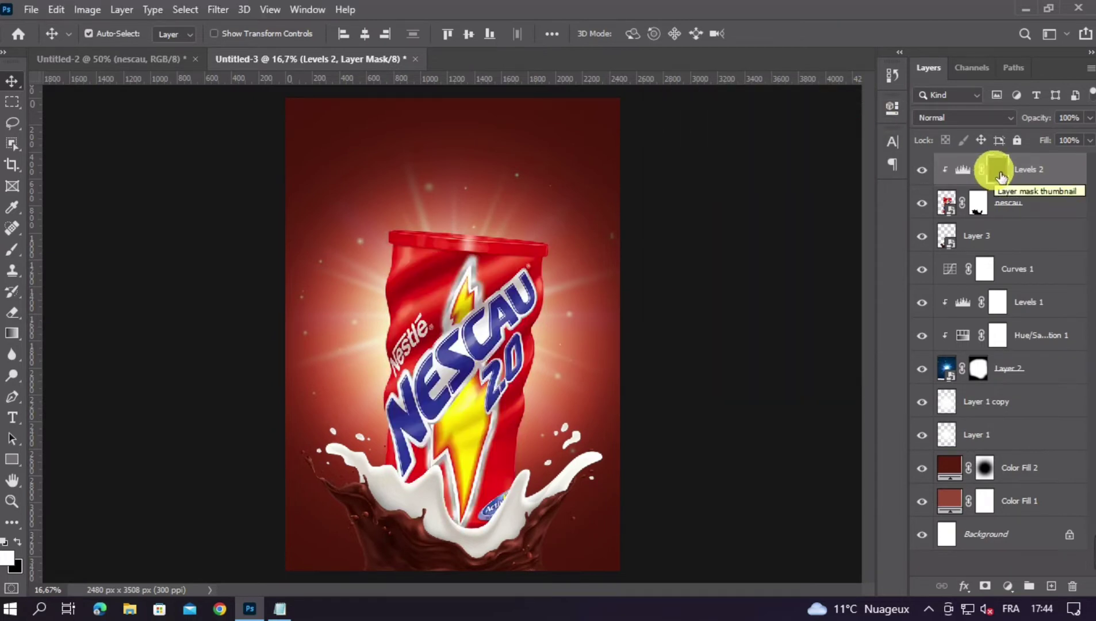
{"action": "left_click", "coordinate": [12, 249]}
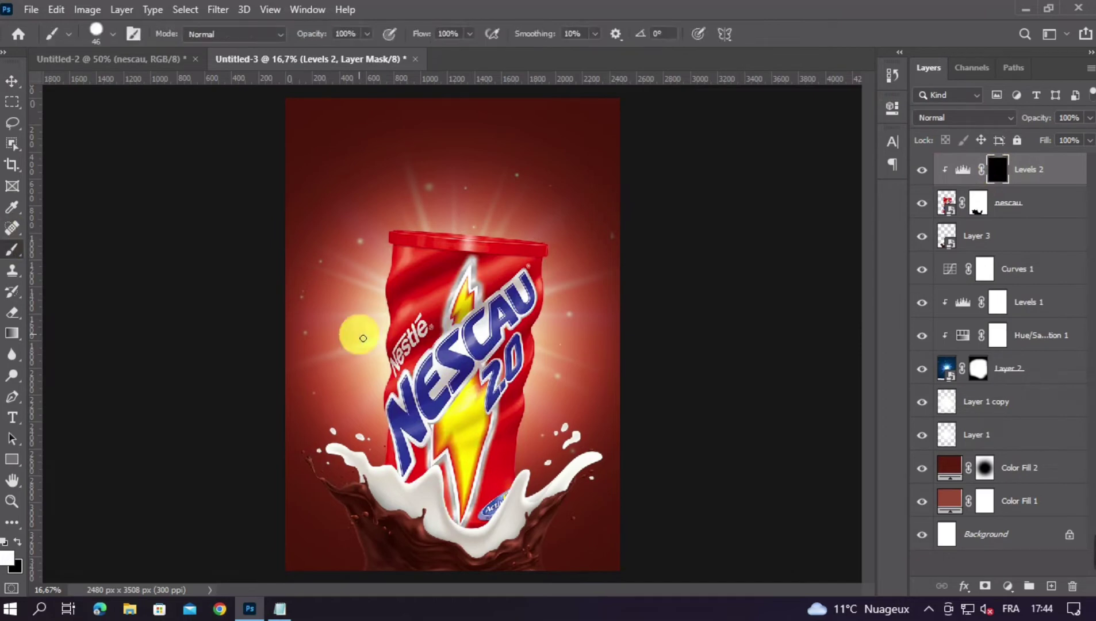
{"action": "key", "text": "ctrl+plus"}
{"action": "key", "text": "ctrl+plus"}
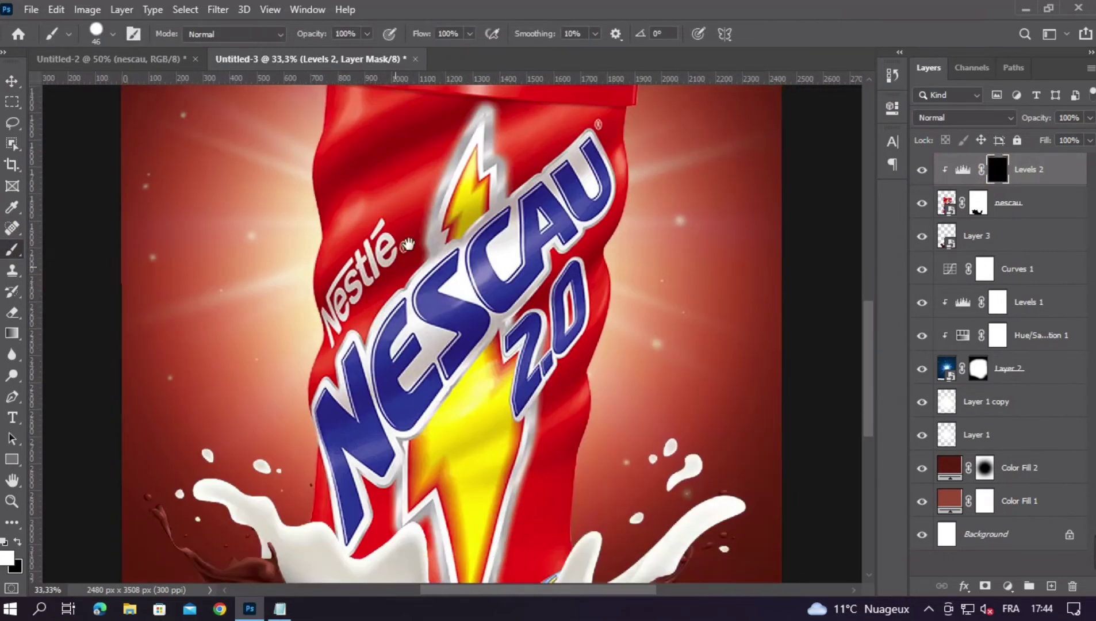
{"action": "left_click_drag", "start_coordinate": [408, 245], "coordinate": [412, 107]}
{"action": "left_click", "coordinate": [401, 379]}
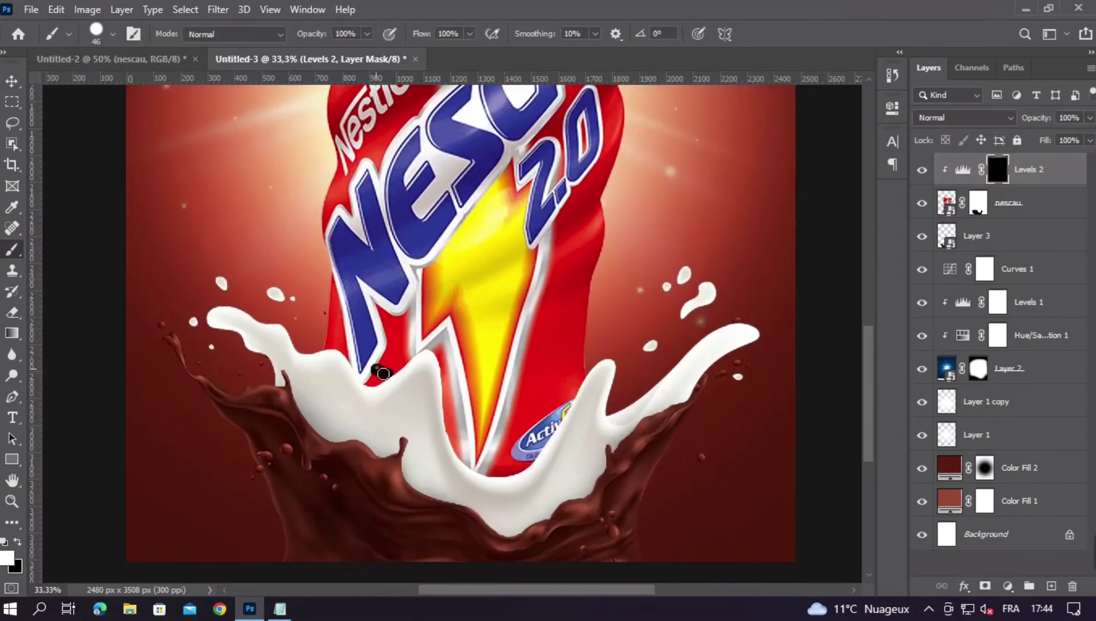
Step: Switch to a Soft Round brush with 10% hardness and enlarge it to about 730 px
{"action": "left_click", "coordinate": [113, 33]}
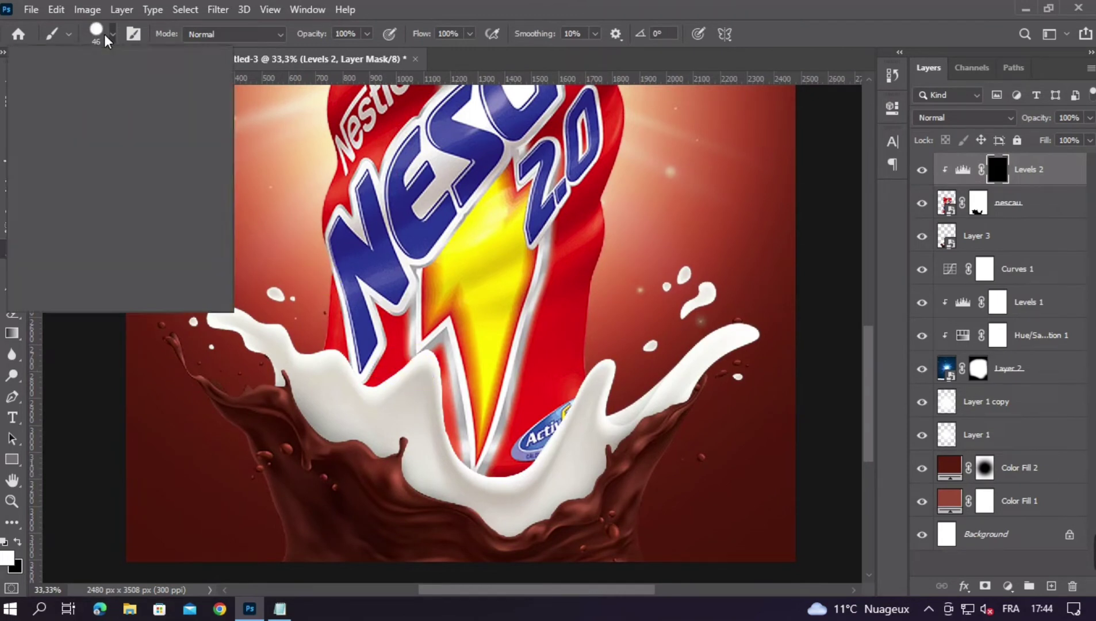
{"action": "left_click_drag", "start_coordinate": [126, 120], "coordinate": [123, 123]}
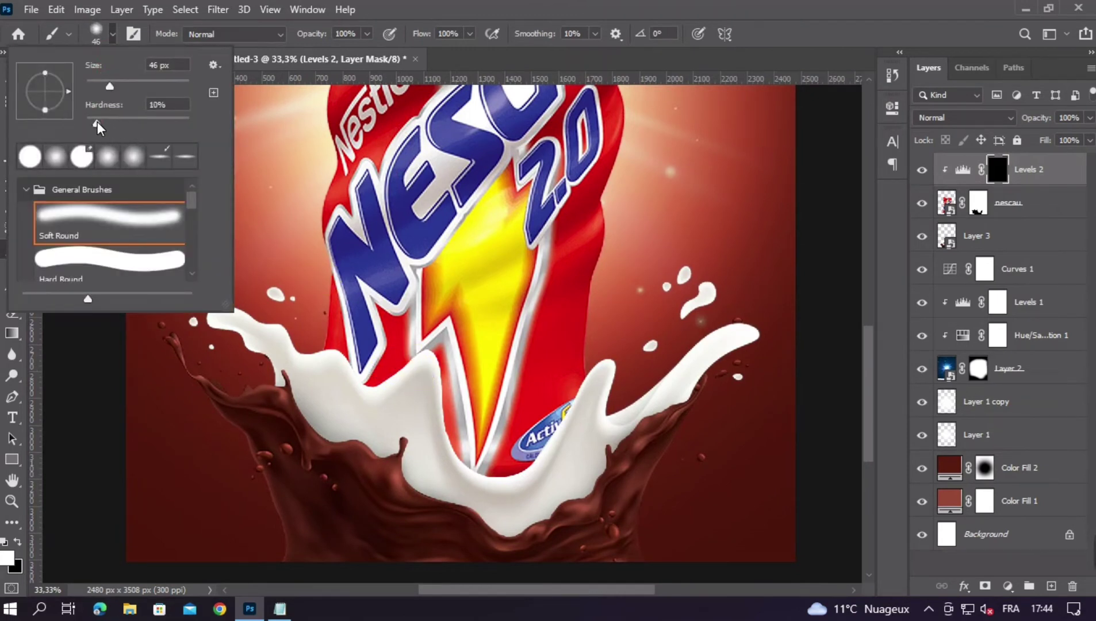
{"action": "left_click", "coordinate": [311, 321]}
{"action": "right_click", "coordinate": [368, 409], "text": "alt"}
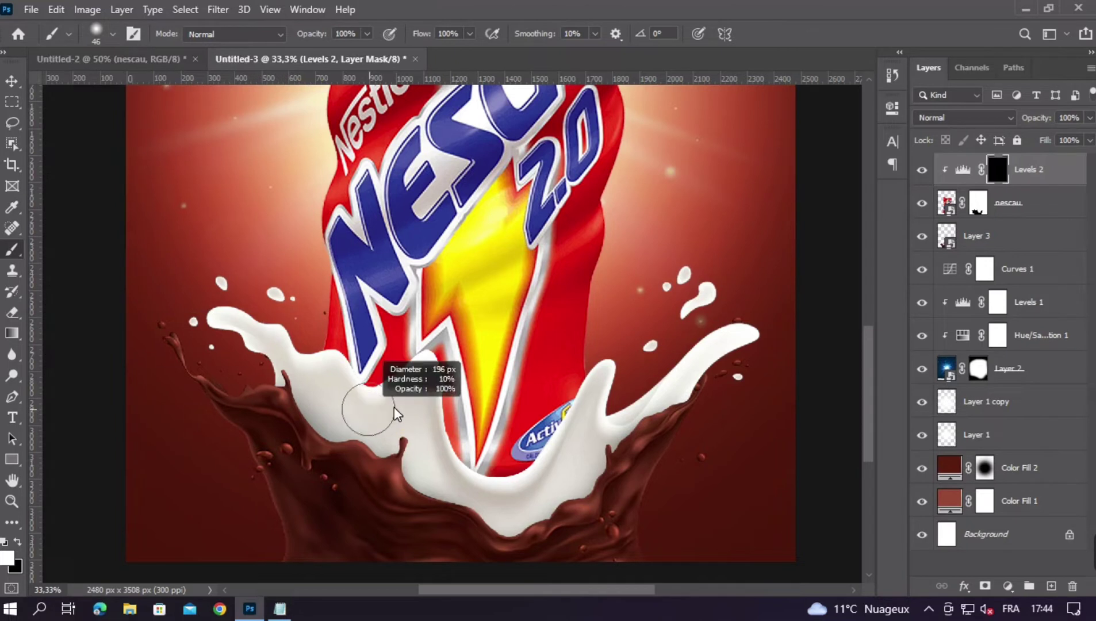
{"action": "right_click", "coordinate": [332, 394], "text": "alt"}
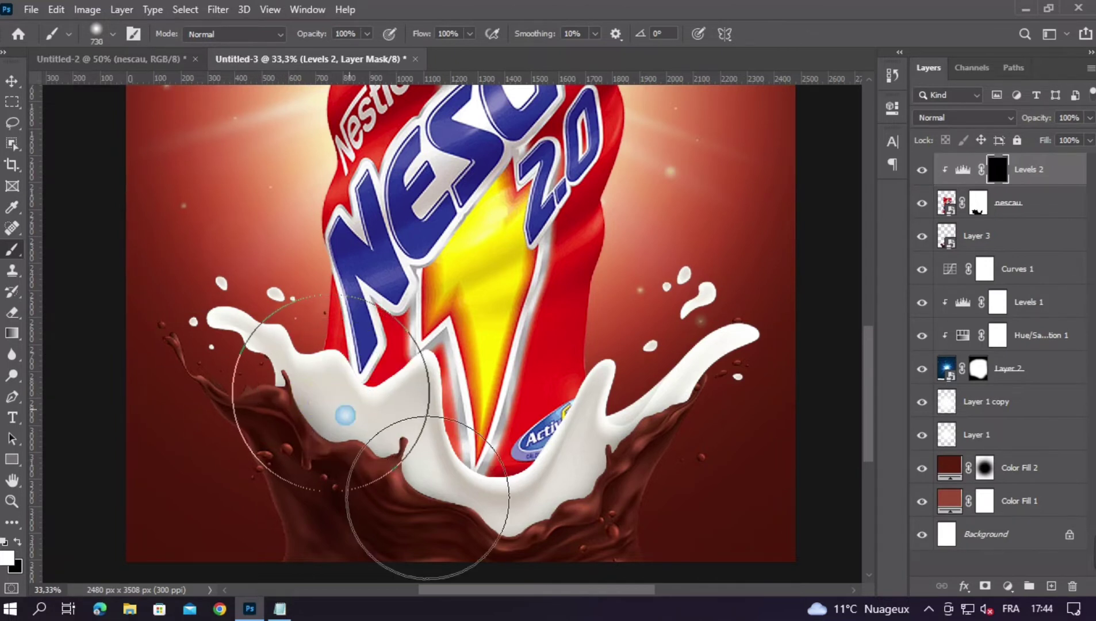
Step: Paint white on the Levels mask along the can's base to cast a soft shadow where it meets the milk
{"action": "mouse_move", "coordinate": [428, 535]}
{"action": "left_mouse_down"}
{"action": "mouse_move", "coordinate": [440, 575]}
{"action": "mouse_move", "coordinate": [470, 514]}
{"action": "mouse_move", "coordinate": [472, 552]}
{"action": "left_mouse_up"}
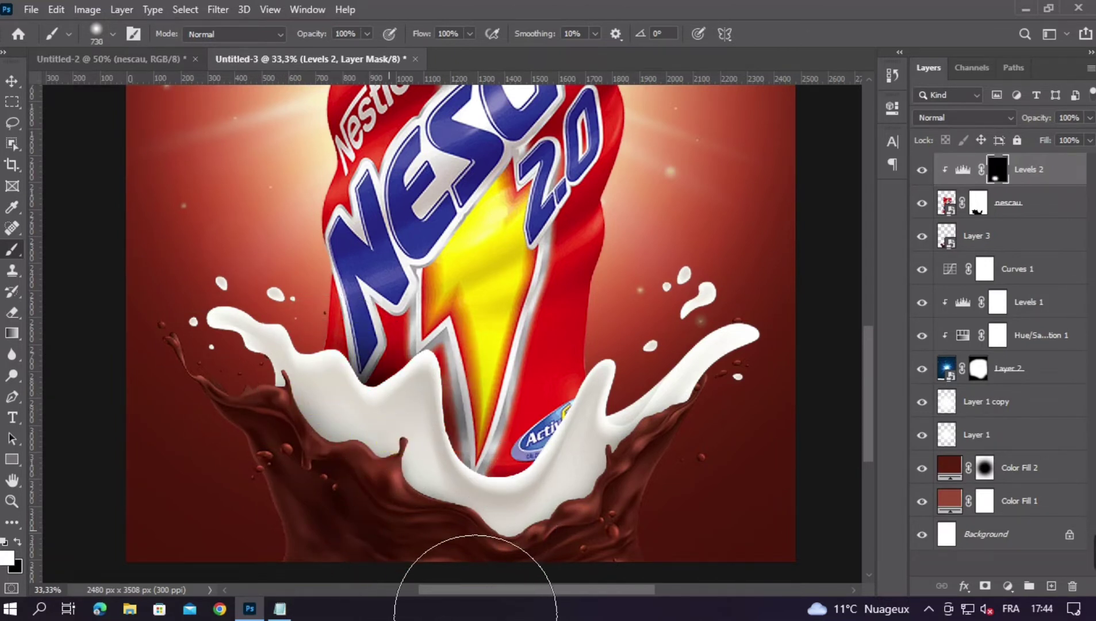
{"action": "mouse_move", "coordinate": [393, 532]}
{"action": "left_mouse_down"}
{"action": "mouse_move", "coordinate": [477, 533]}
{"action": "mouse_move", "coordinate": [540, 517]}
{"action": "mouse_move", "coordinate": [593, 500]}
{"action": "mouse_move", "coordinate": [619, 454]}
{"action": "mouse_move", "coordinate": [702, 541]}
{"action": "mouse_move", "coordinate": [634, 467]}
{"action": "mouse_move", "coordinate": [638, 475]}
{"action": "left_mouse_up"}
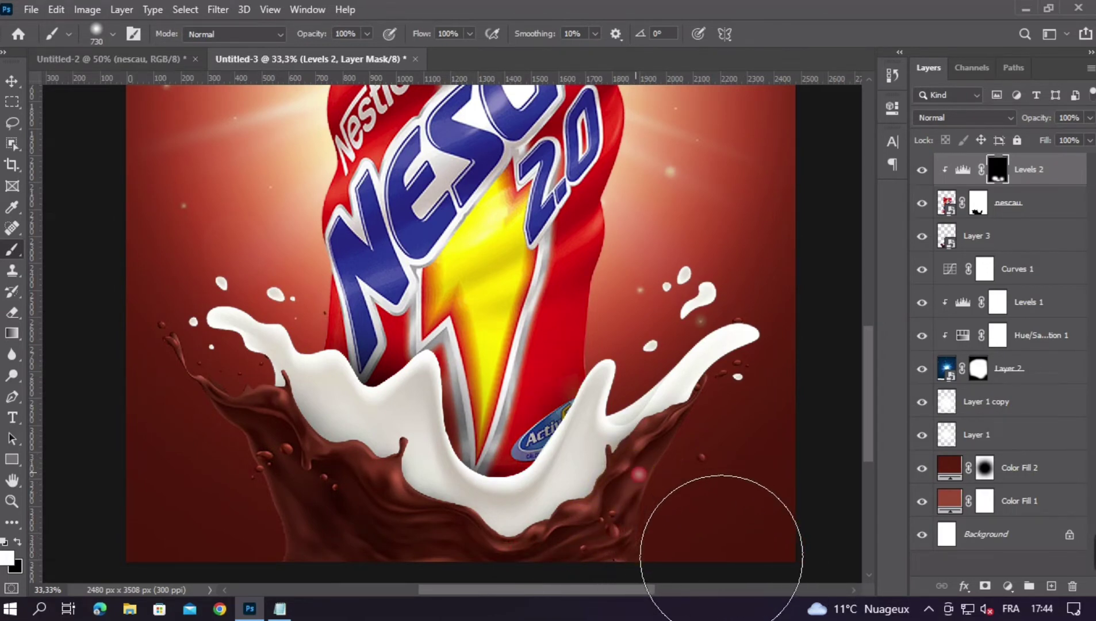
{"action": "key", "text": "ctrl+minus"}
{"action": "key", "text": "ctrl+minus"}
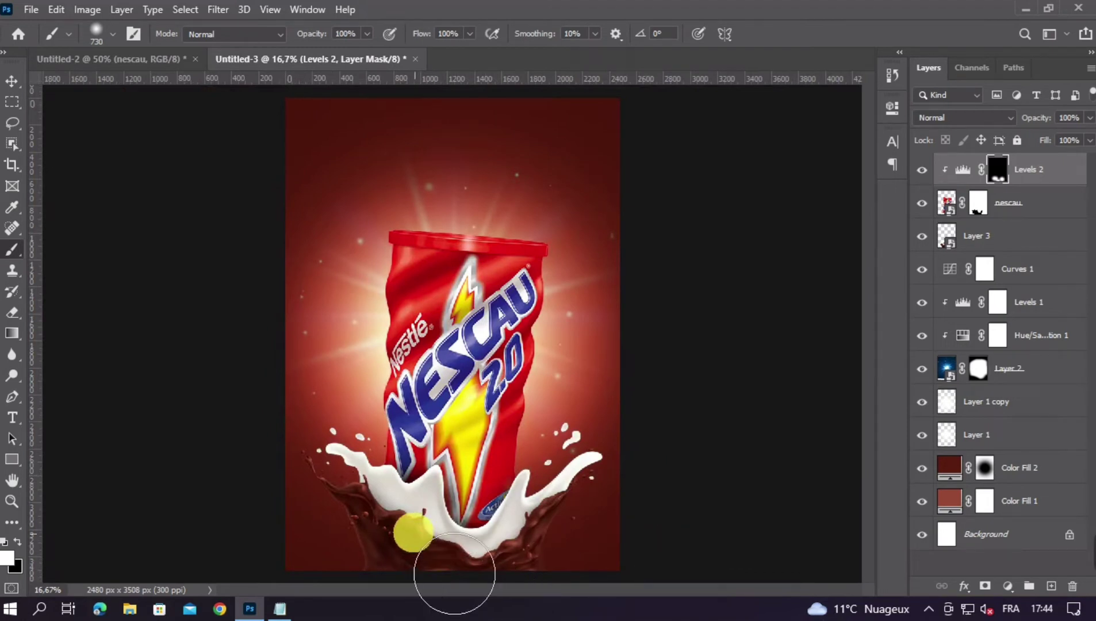
{"action": "mouse_move", "coordinate": [413, 532]}
{"action": "left_mouse_down"}
{"action": "mouse_move", "coordinate": [360, 503]}
{"action": "mouse_move", "coordinate": [367, 516]}
{"action": "mouse_move", "coordinate": [566, 518]}
{"action": "mouse_move", "coordinate": [542, 513]}
{"action": "left_mouse_up"}
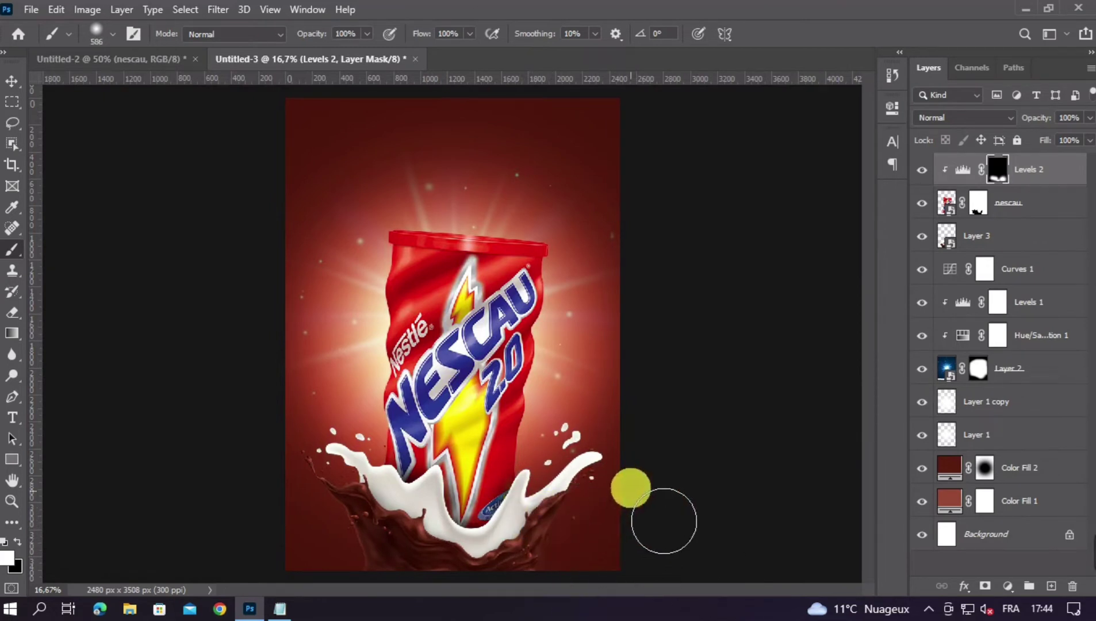
{"action": "left_click_drag", "start_coordinate": [465, 551], "coordinate": [440, 518]}
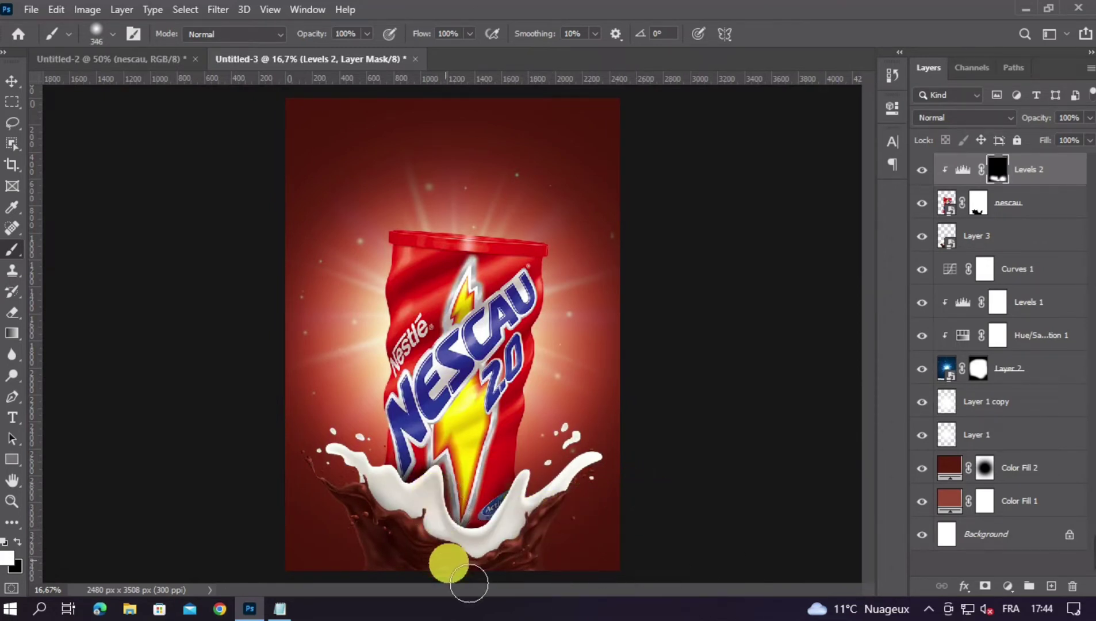
{"action": "mouse_move", "coordinate": [552, 585]}
{"action": "left_mouse_down"}
{"action": "mouse_move", "coordinate": [459, 535]}
{"action": "mouse_move", "coordinate": [437, 471]}
{"action": "mouse_move", "coordinate": [426, 488]}
{"action": "left_mouse_up"}
Step: Reduce the opacity of the can's shadow Levels layer to 77%
{"action": "key", "text": "ctrl+minus"}
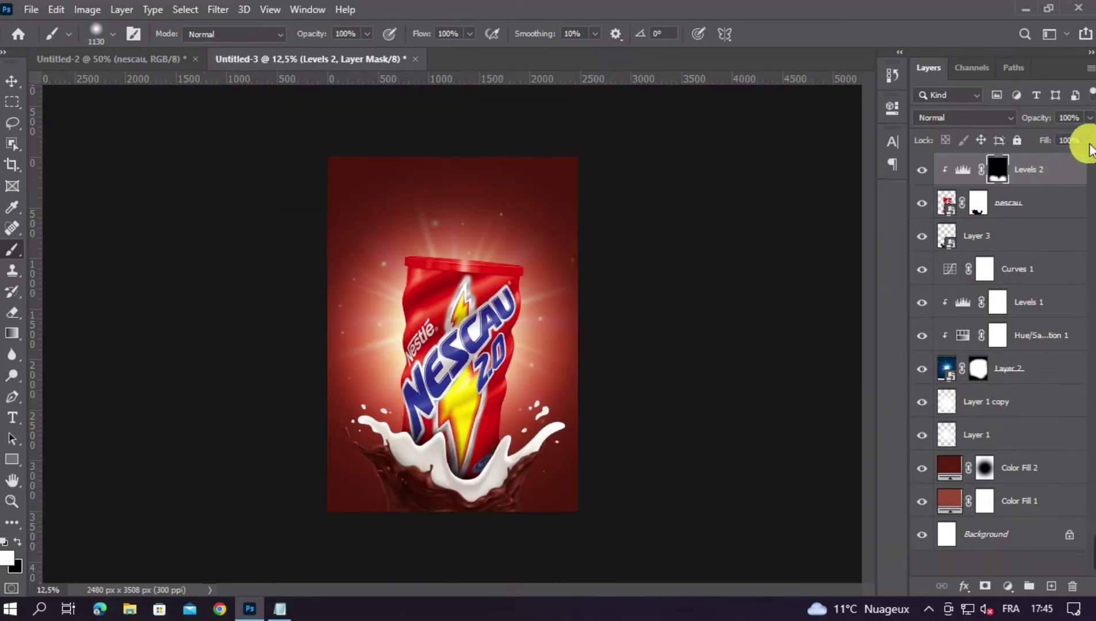
{"action": "left_click", "coordinate": [1090, 118]}
{"action": "left_click_drag", "start_coordinate": [1055, 144], "coordinate": [1054, 143]}
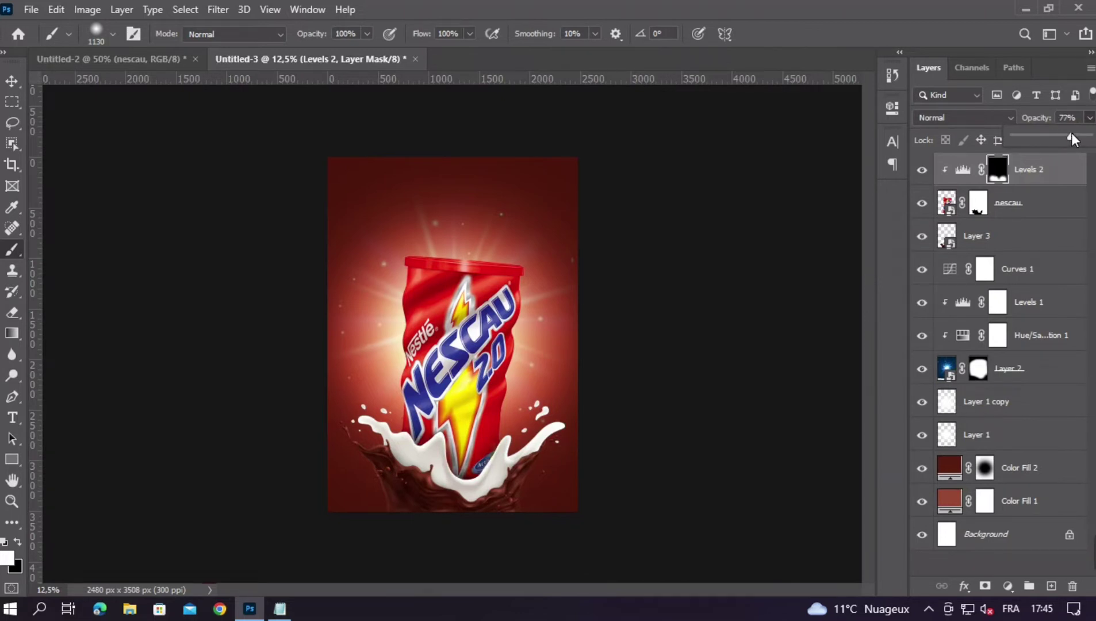
{"action": "left_click", "coordinate": [232, 289]}
{"action": "left_click", "coordinate": [12, 81]}
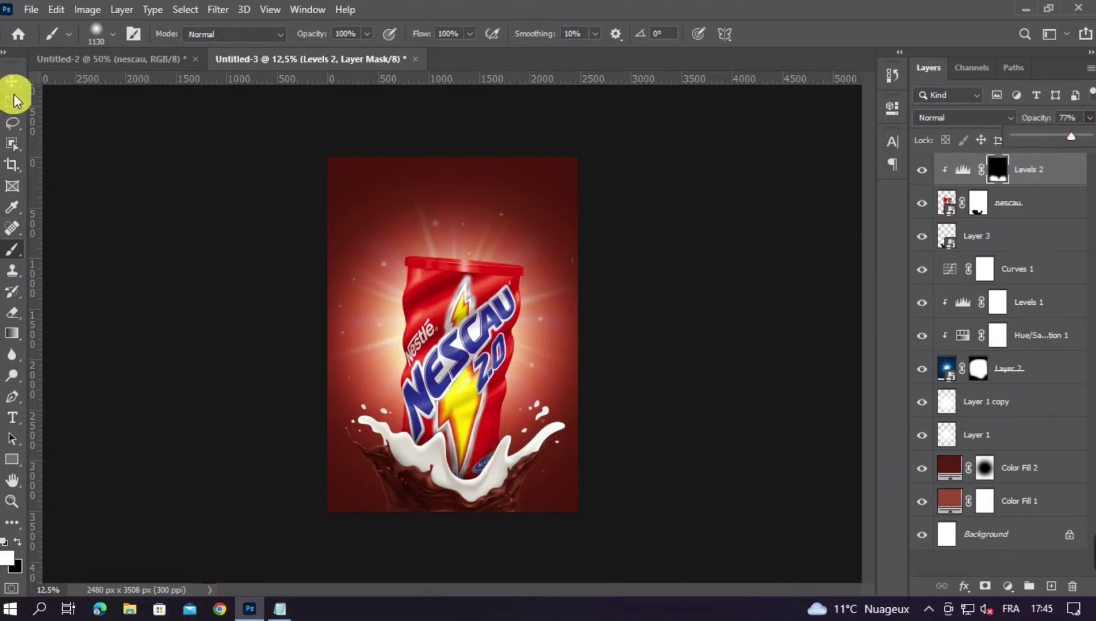
Step: Place the chocolate piece of layer 3 over the can's upper-left edge at about 33% scale
{"action": "left_click", "coordinate": [107, 240]}
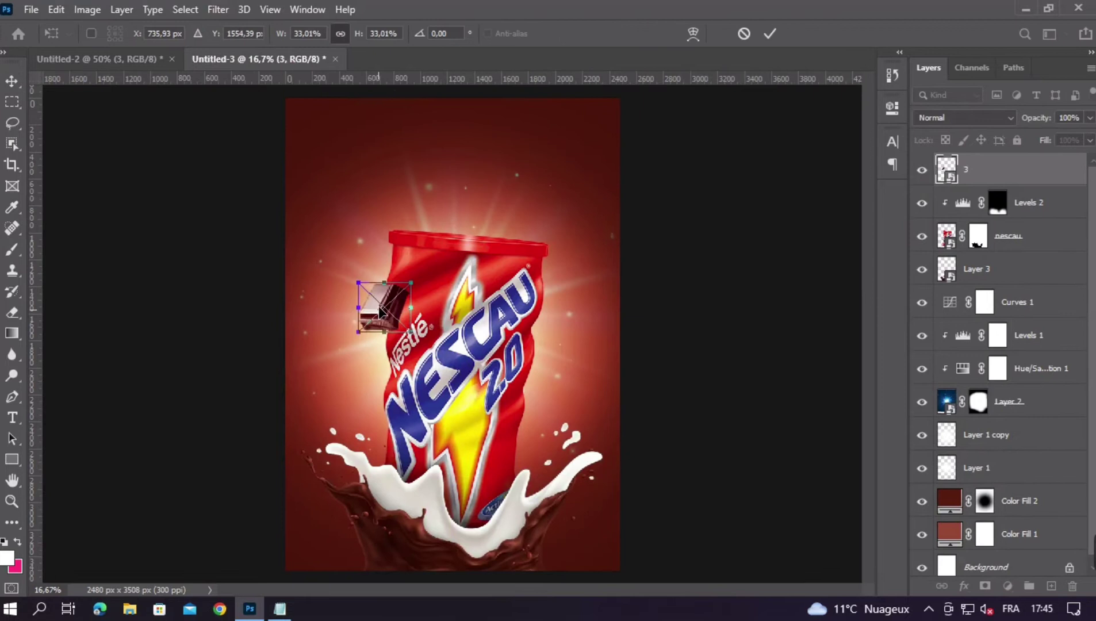
{"action": "left_click_drag", "start_coordinate": [379, 310], "coordinate": [409, 295]}
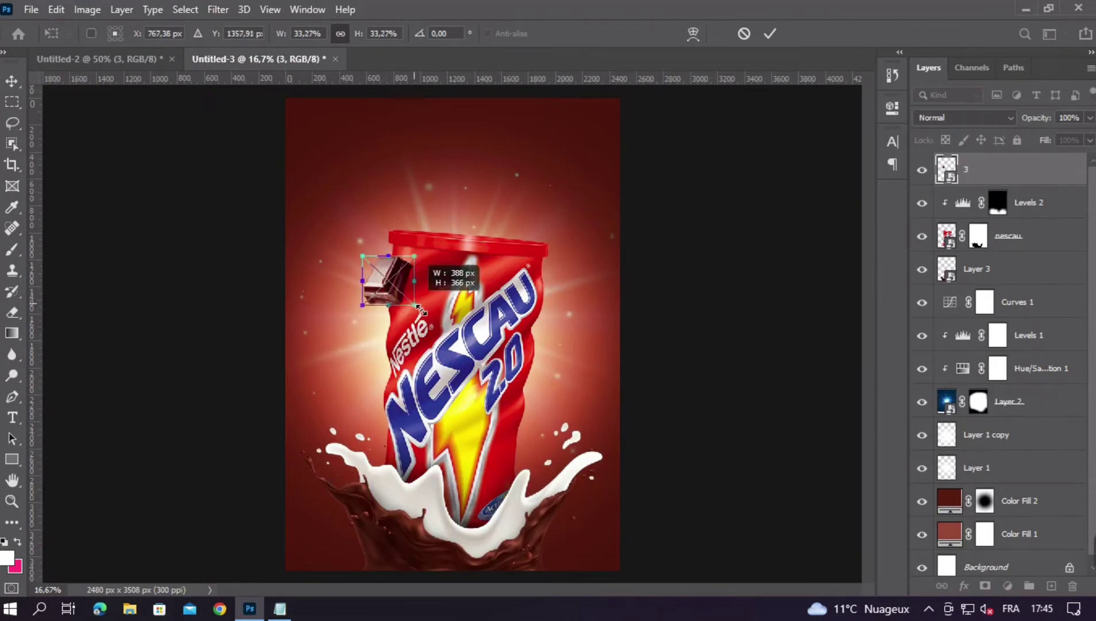
{"action": "key", "text": "Return"}
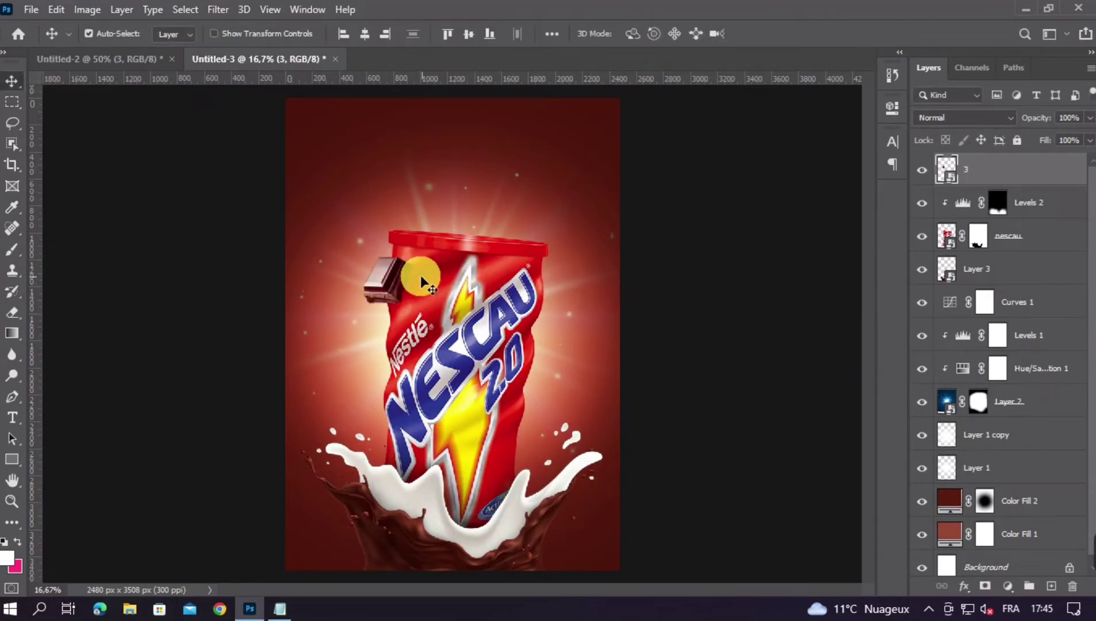
Step: Duplicate the chocolate piece to the poster's top edge, right of center, and enlarge the copy slightly
{"action": "left_click_drag", "start_coordinate": [397, 285], "coordinate": [506, 124]}
{"action": "key", "text": "ctrl+t"}
{"action": "key", "text": "Return"}
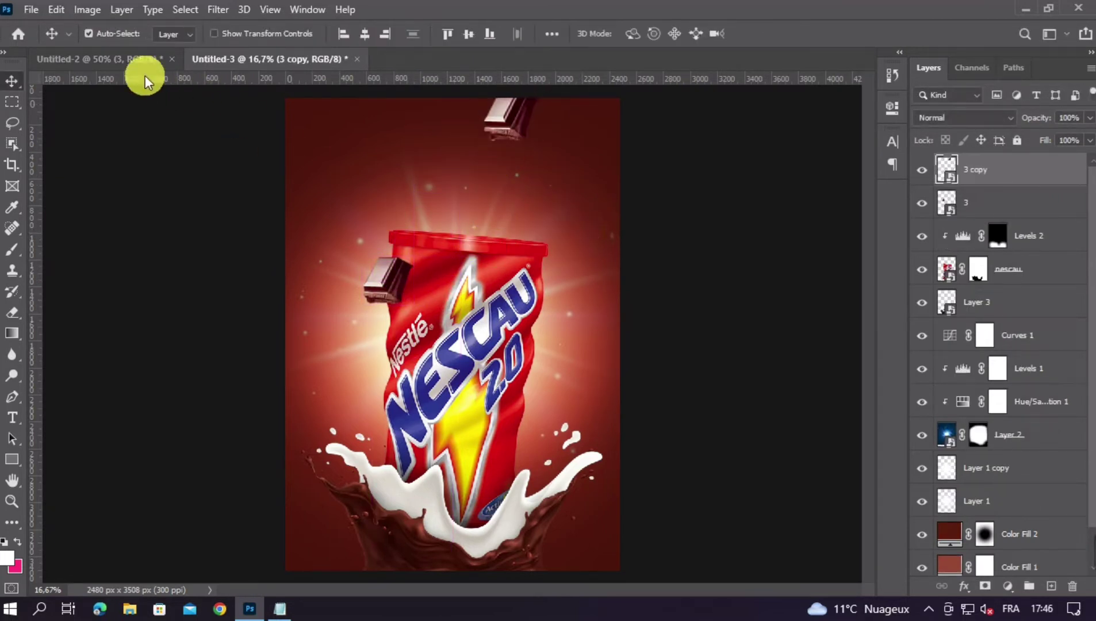
Step: Bring another chocolate piece, layer 4, from the Untitled-2 document into the poster
{"action": "left_click", "coordinate": [127, 60]}
{"action": "left_click_drag", "start_coordinate": [589, 306], "coordinate": [576, 310]}
{"action": "left_click_drag", "start_coordinate": [280, 167], "coordinate": [311, 188]}
{"action": "left_click_drag", "start_coordinate": [345, 68], "coordinate": [511, 322]}
Step: Scale the new chocolate piece to about 57%, rotate it about 77° and place it in the poster's bottom-left corner
{"action": "key", "text": "ctrl+t"}
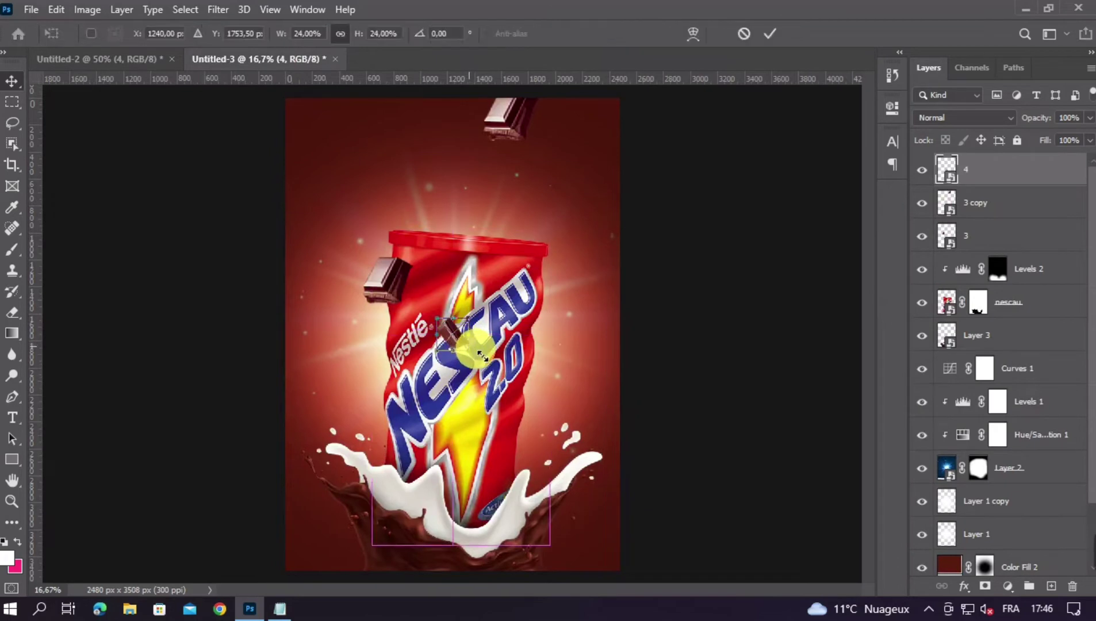
{"action": "left_click_drag", "start_coordinate": [469, 351], "coordinate": [384, 554]}
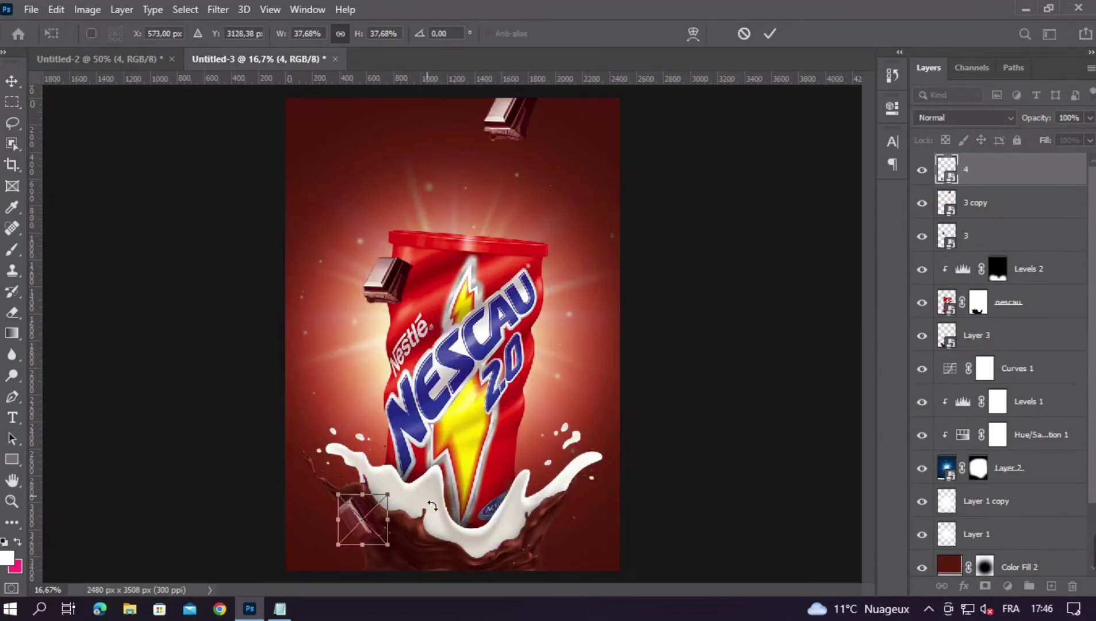
{"action": "left_click_drag", "start_coordinate": [432, 506], "coordinate": [396, 575]}
{"action": "mouse_move", "coordinate": [352, 536]}
{"action": "left_mouse_down"}
{"action": "mouse_move", "coordinate": [297, 566]}
{"action": "mouse_move", "coordinate": [336, 551]}
{"action": "left_mouse_up"}
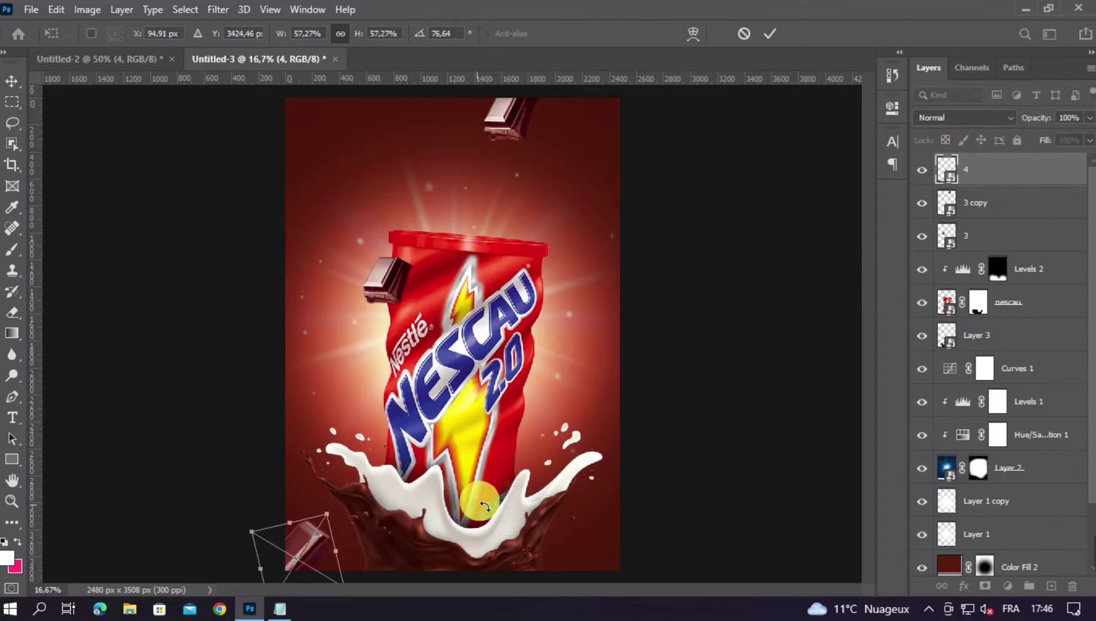
{"action": "key", "text": "Return"}
{"action": "left_click", "coordinate": [332, 555]}
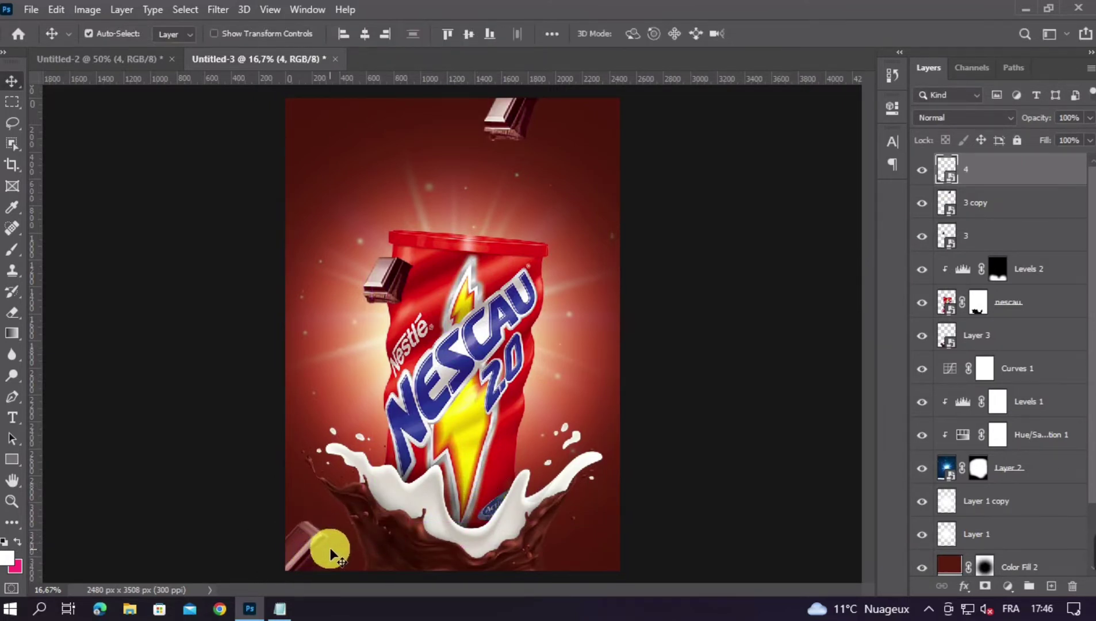
Step: Duplicate the corner chocolate piece, then rotate and fit the copy against the poster's right edge level with the can's top
{"action": "left_click_drag", "start_coordinate": [325, 543], "coordinate": [546, 253]}
{"action": "key", "text": "ctrl+t"}
{"action": "left_click_drag", "start_coordinate": [603, 298], "coordinate": [677, 314]}
{"action": "left_click_drag", "start_coordinate": [572, 247], "coordinate": [609, 253]}
{"action": "key", "text": "Return"}
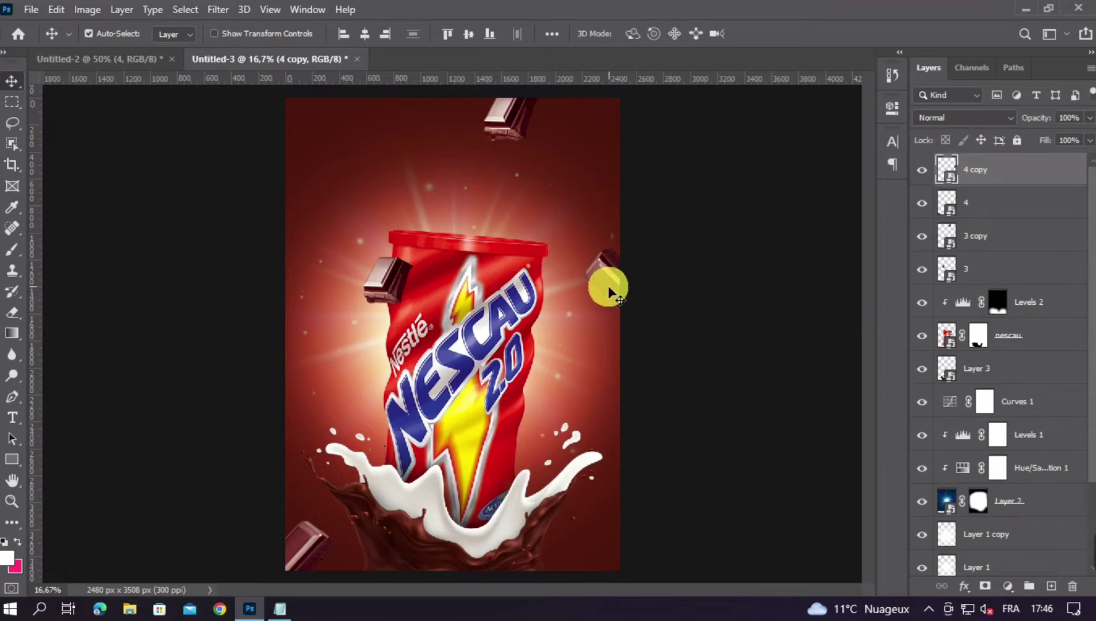
Step: Add a drop shadow to the chocolate piece overlapping the can: opacity 61%, angle 140°, distance 63 px, size 166 px
{"action": "left_click", "coordinate": [389, 284]}
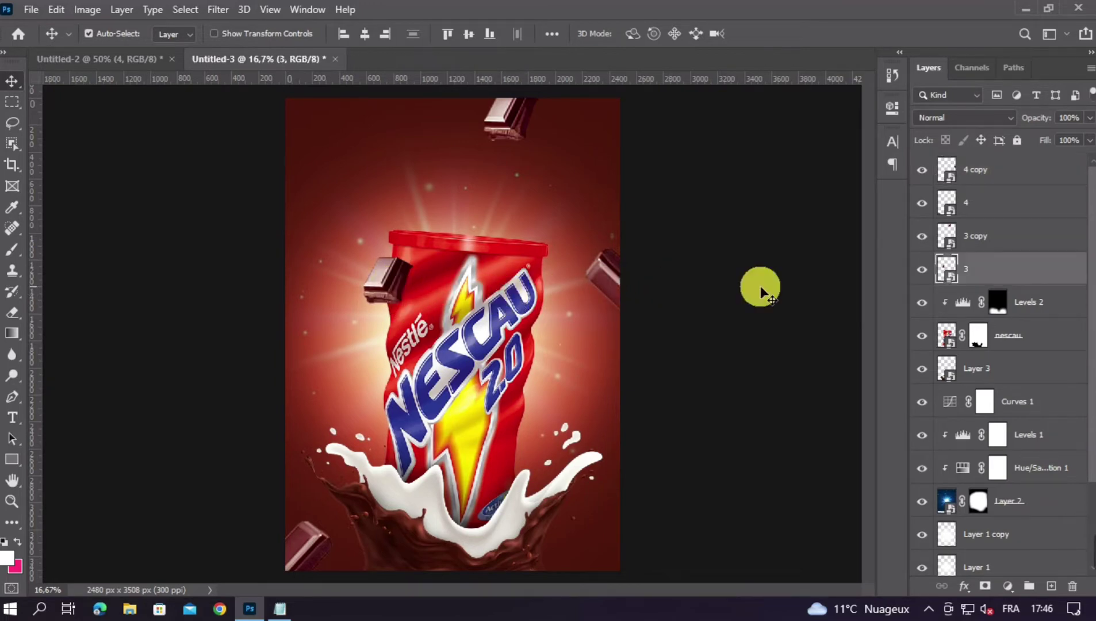
{"action": "double_click", "coordinate": [1028, 280]}
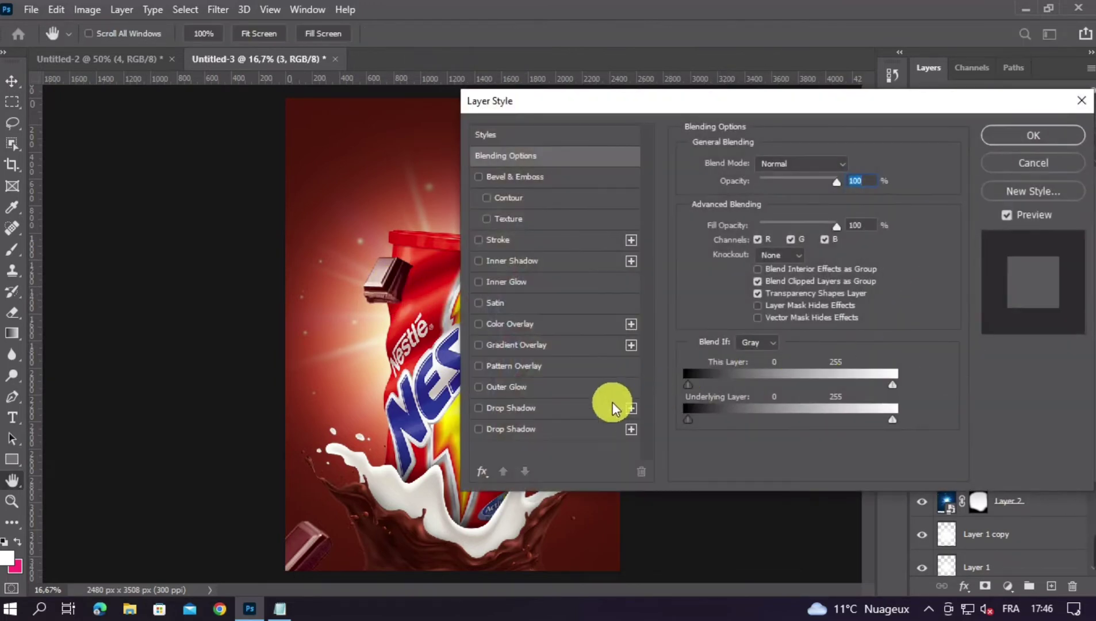
{"action": "left_click", "coordinate": [550, 409]}
{"action": "left_click_drag", "start_coordinate": [639, 108], "coordinate": [723, 97]}
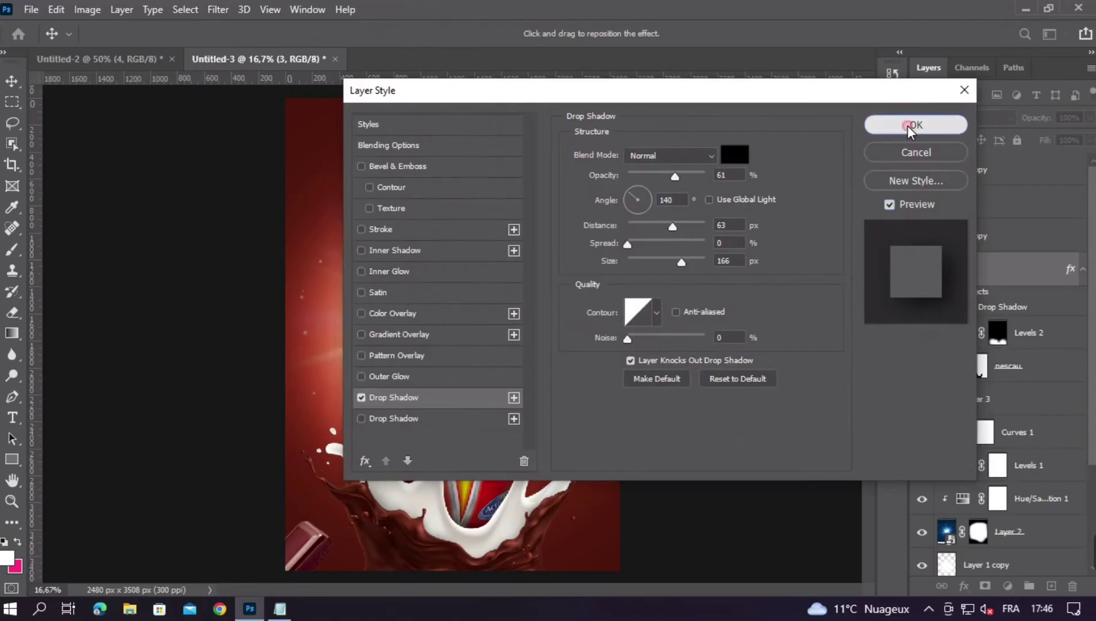
{"action": "left_click", "coordinate": [898, 122]}
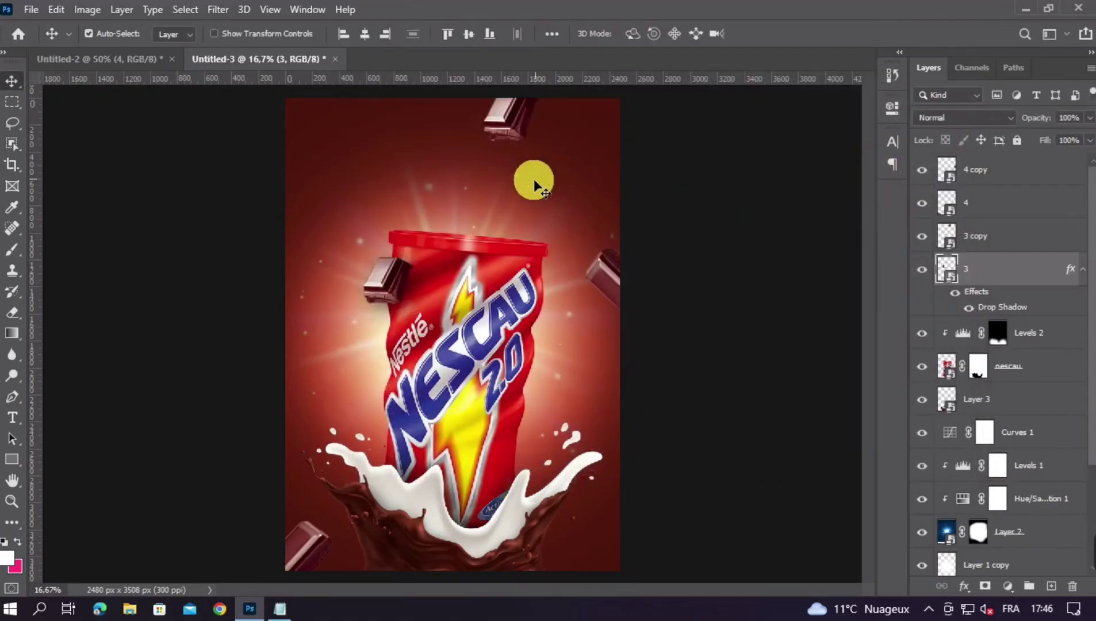
Step: Apply a Gaussian Blur with a 7 pixel radius to the chocolate pieces at the poster's right edge and bottom-left corner
{"action": "left_click", "coordinate": [601, 267]}
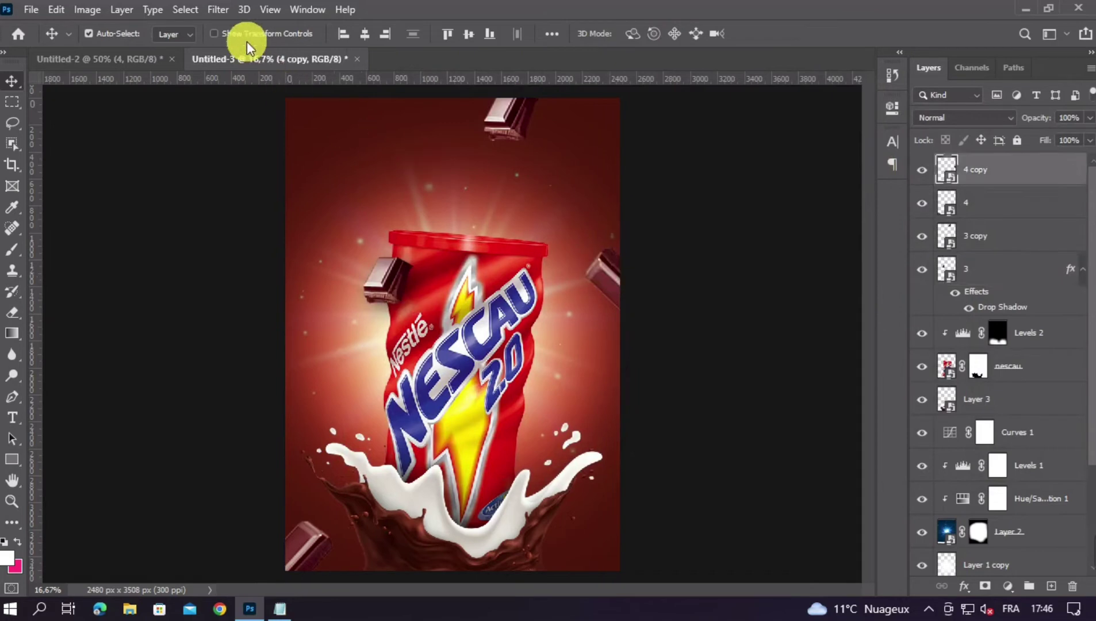
{"action": "left_click", "coordinate": [218, 9]}
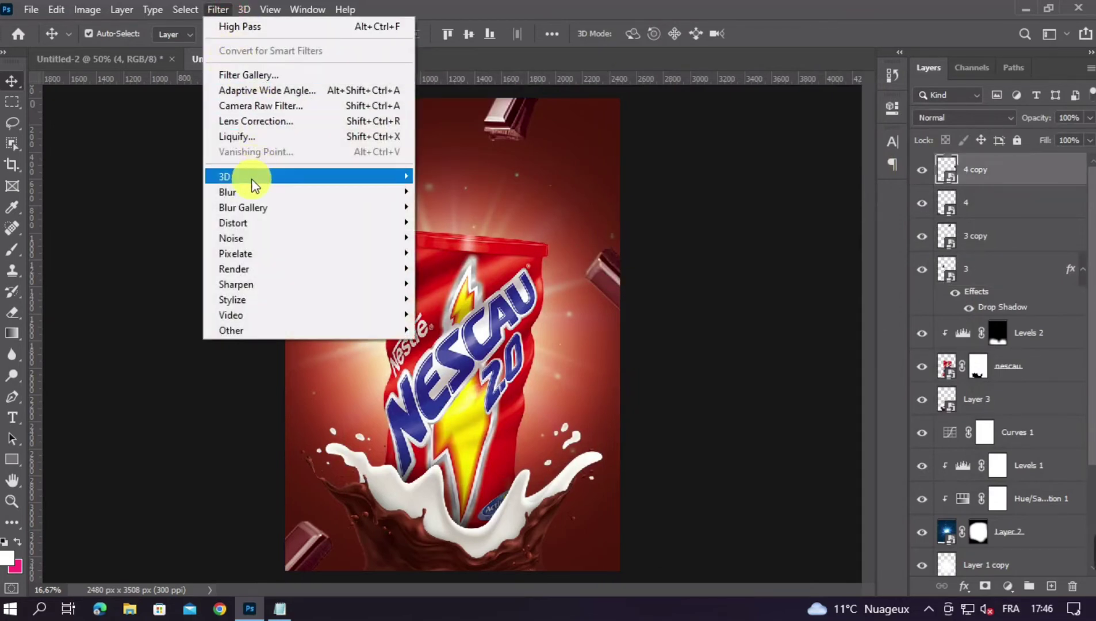
{"action": "mouse_move", "coordinate": [246, 190]}
{"action": "left_click", "coordinate": [455, 248]}
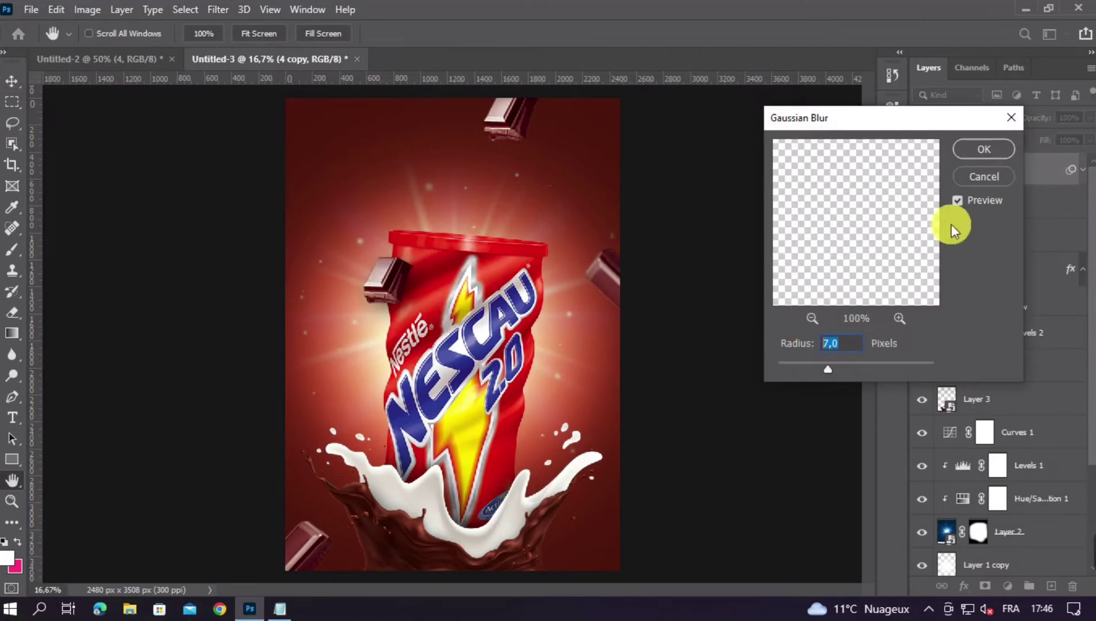
{"action": "left_click", "coordinate": [984, 145]}
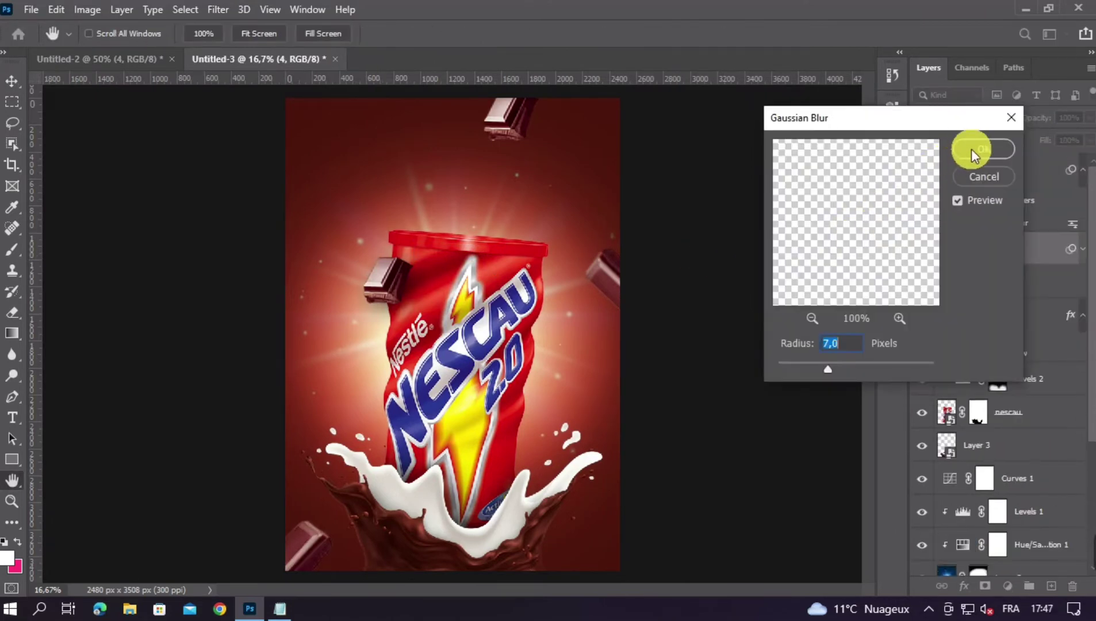
{"action": "left_click", "coordinate": [983, 148]}
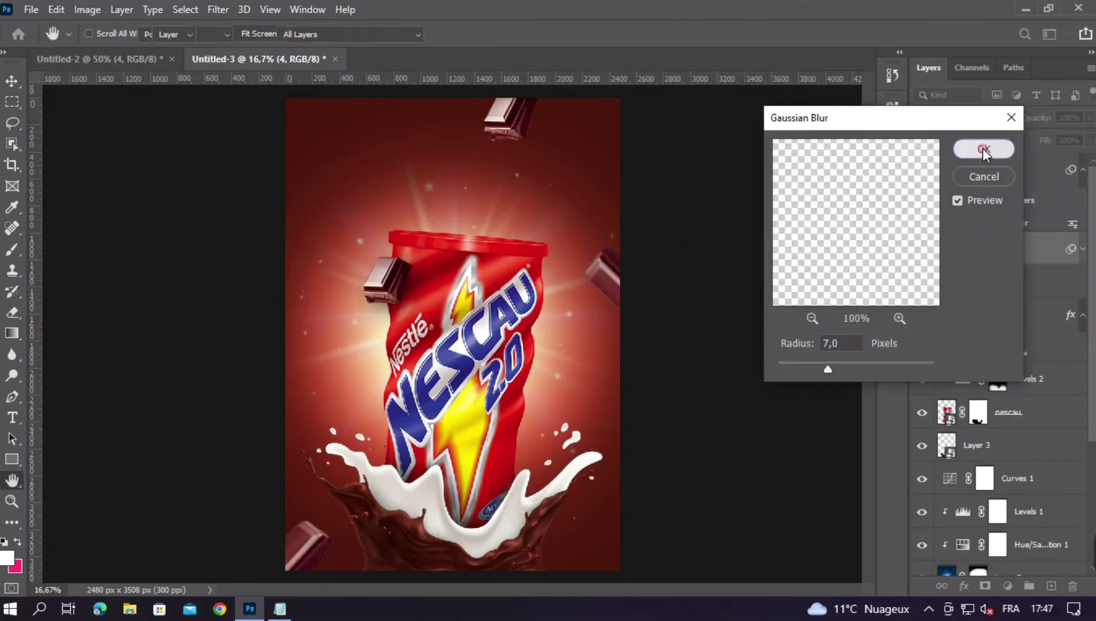
{"action": "key", "text": "ctrl+minus"}
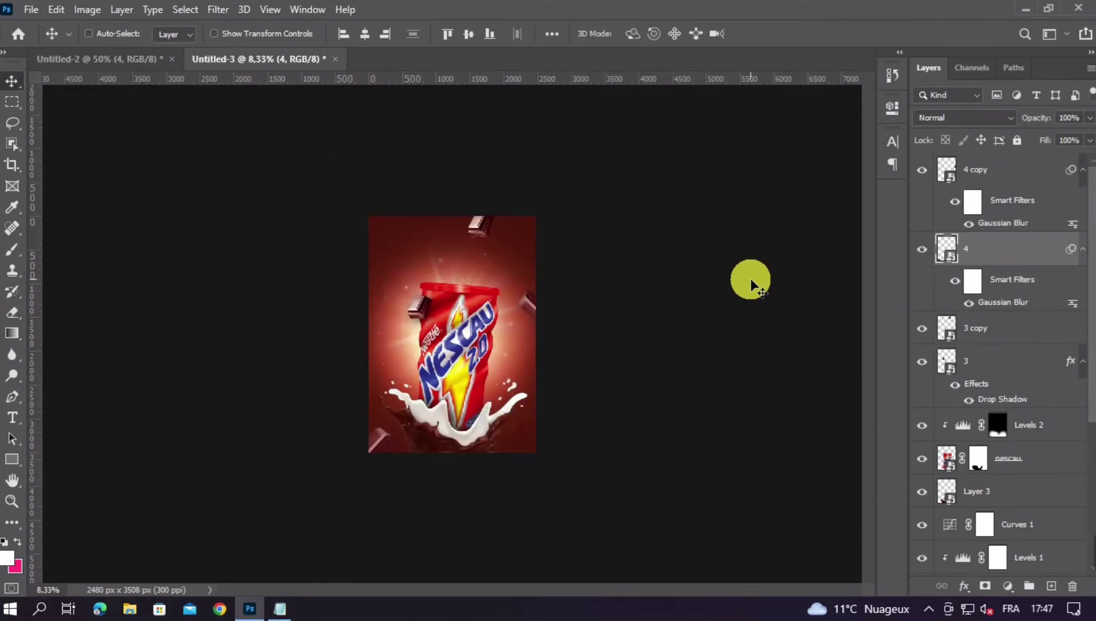
{"action": "key", "text": "ctrl+plus"}
{"action": "key", "text": "ctrl+plus"}
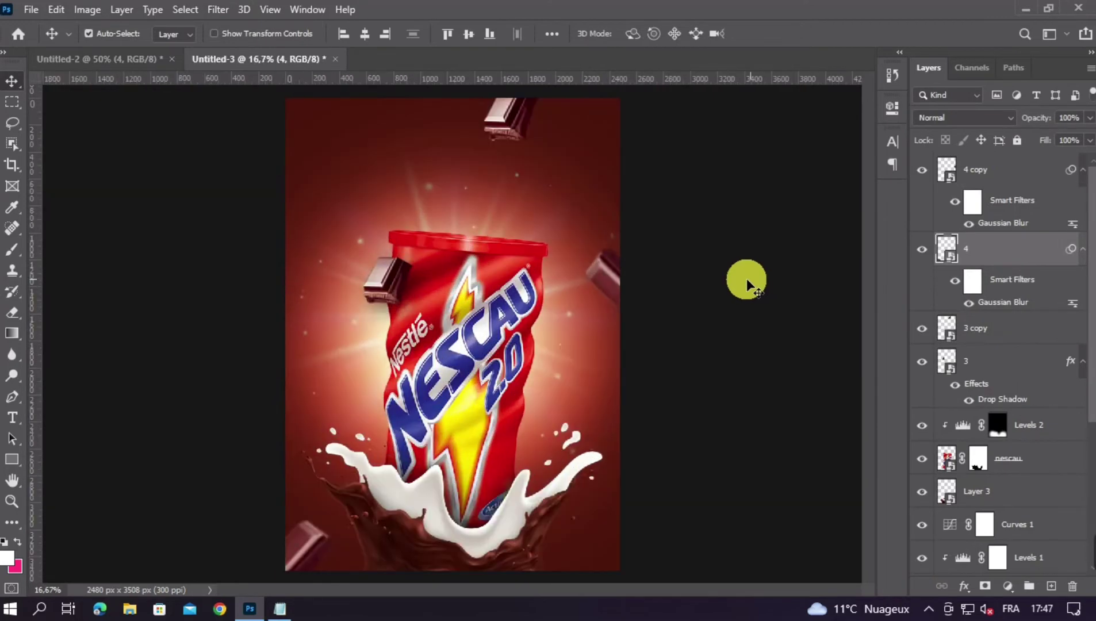
Step: Set the drop shadow opacity of the chocolate piece overlapping the can to 58%
{"action": "left_click", "coordinate": [415, 284]}
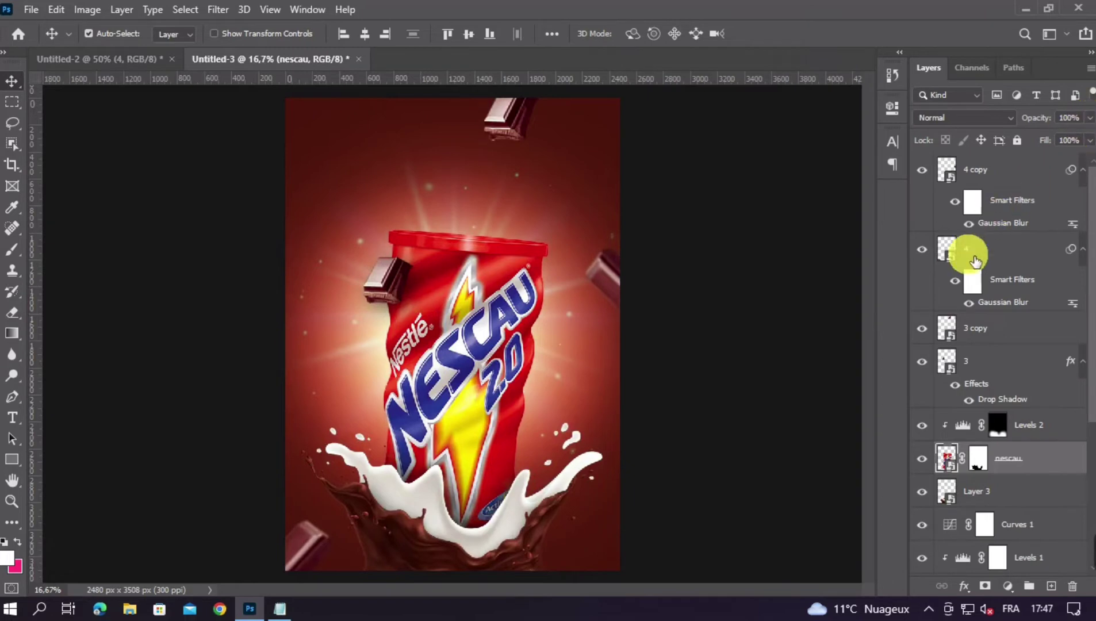
{"action": "left_click", "coordinate": [386, 280]}
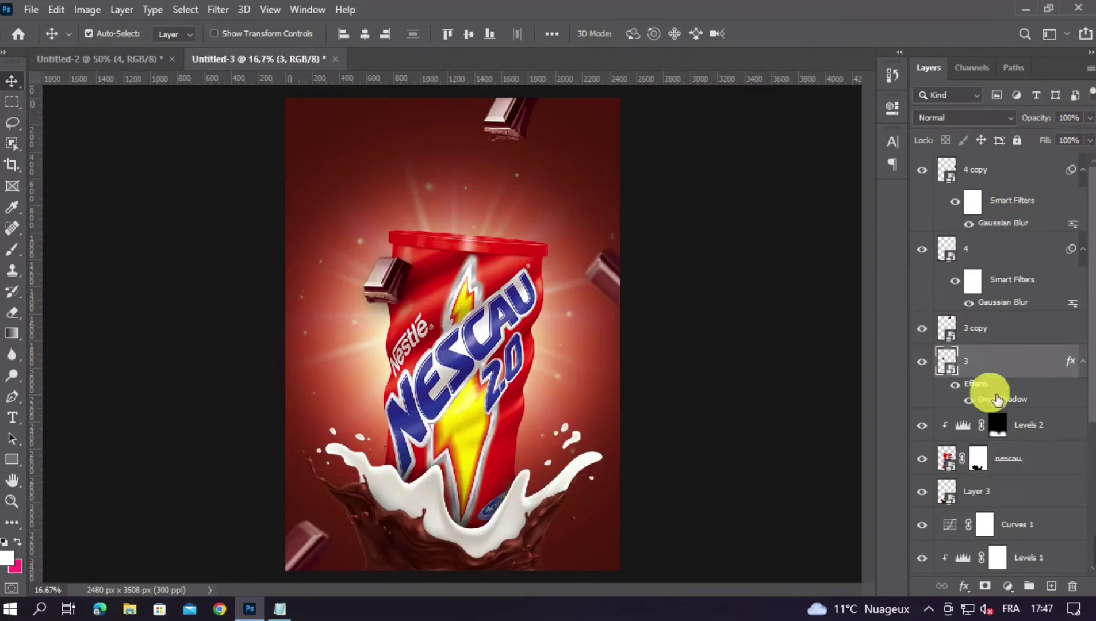
{"action": "left_click", "coordinate": [697, 184]}
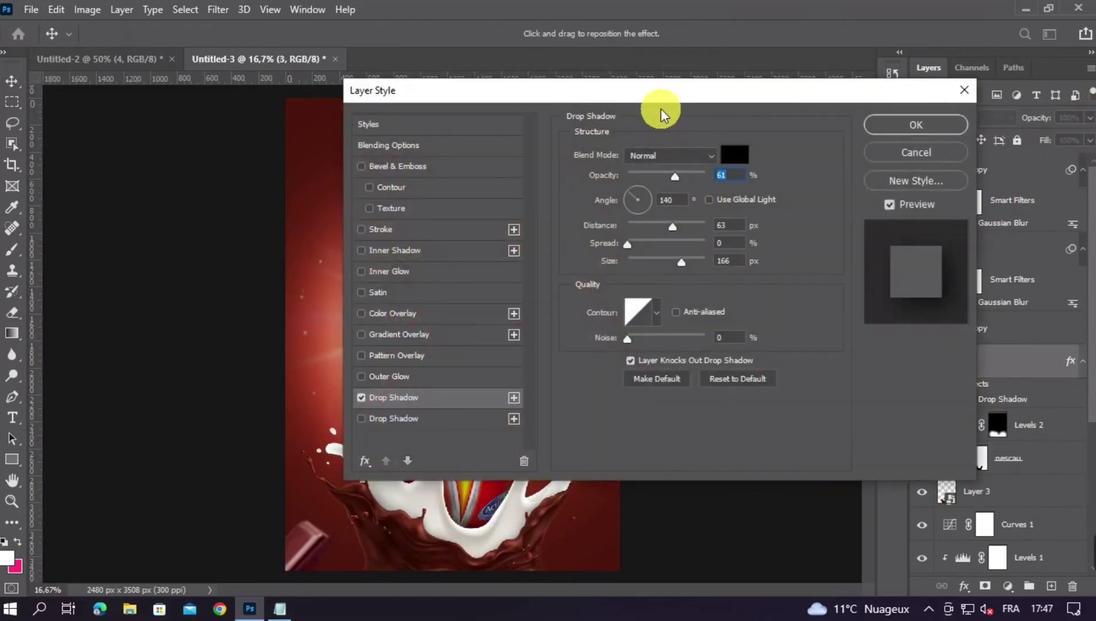
{"action": "left_click_drag", "start_coordinate": [661, 110], "coordinate": [842, 93]}
{"action": "left_click_drag", "start_coordinate": [860, 160], "coordinate": [854, 161]}
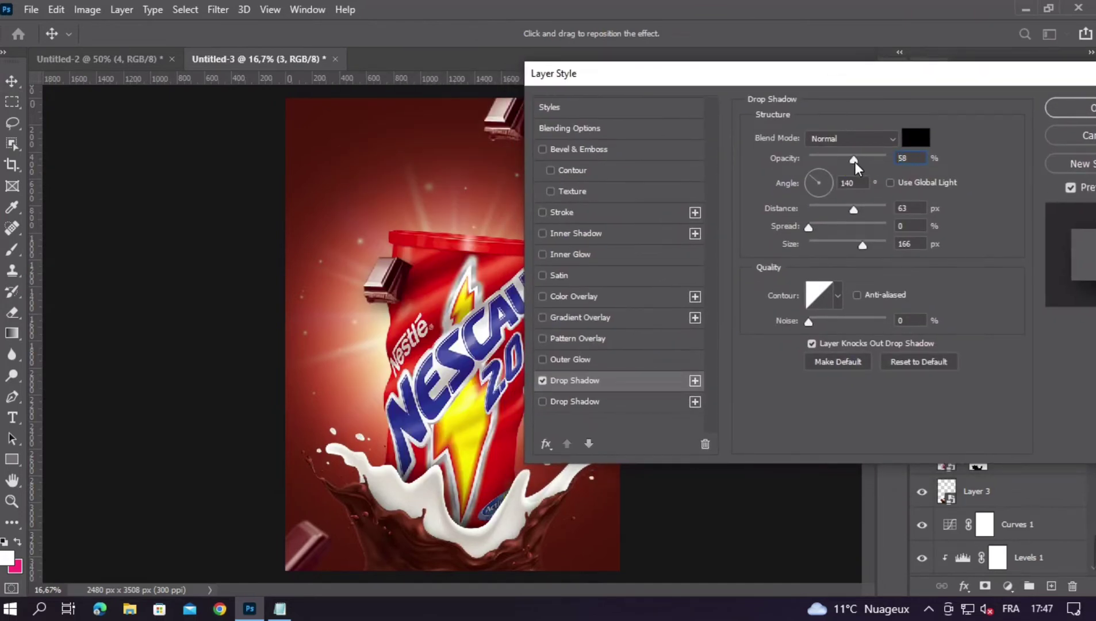
{"action": "left_click", "coordinate": [1070, 108]}
{"action": "left_click", "coordinate": [747, 286]}
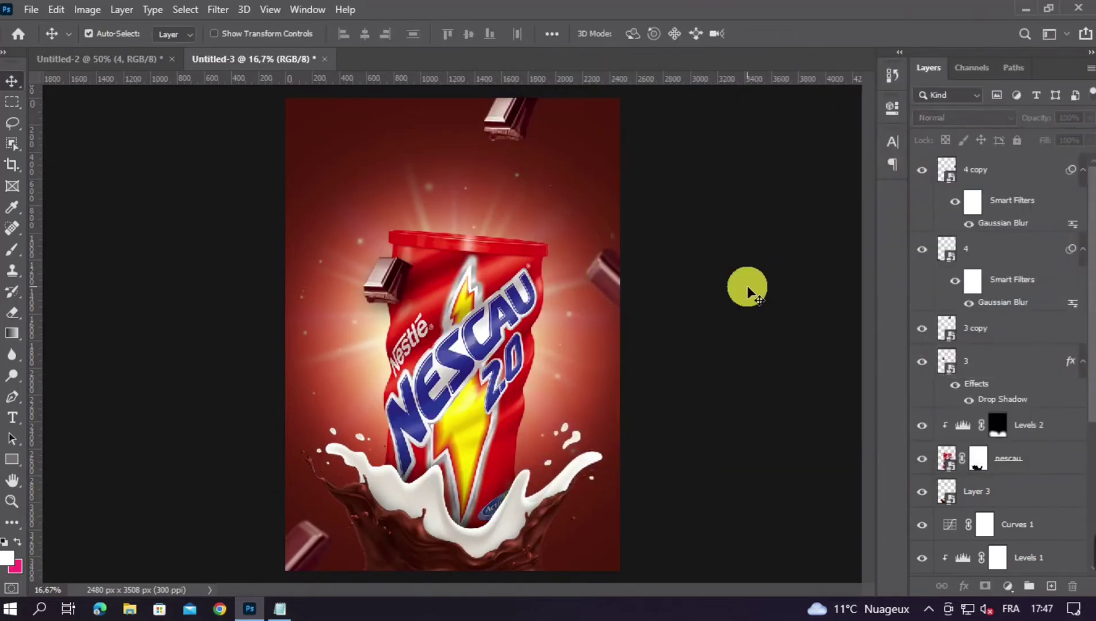
{"action": "key", "text": "ctrl+minus"}
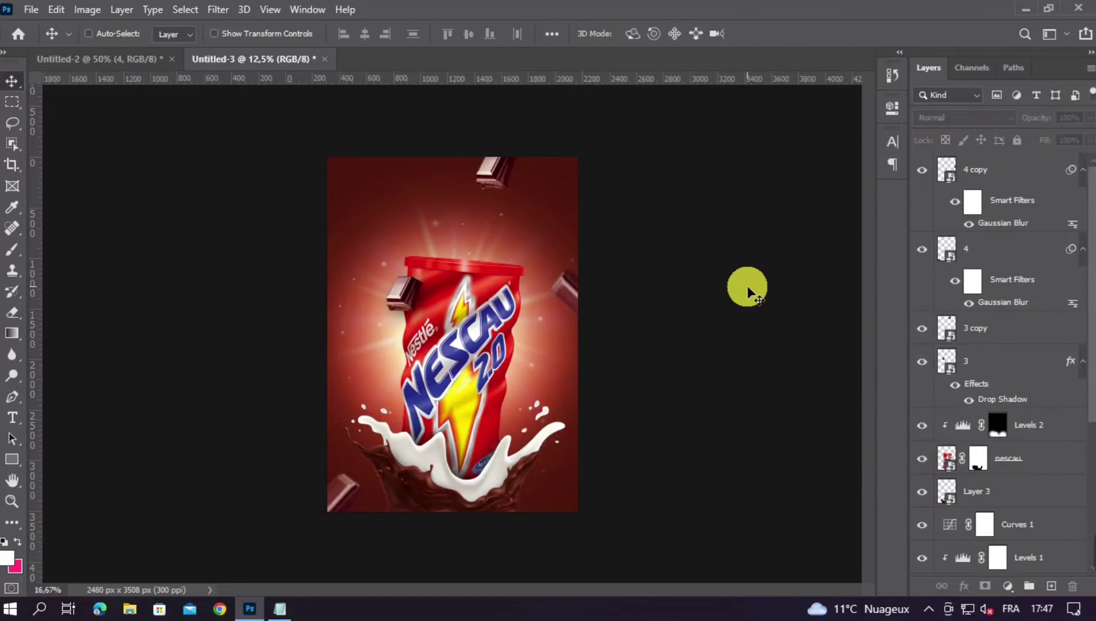
{"action": "key", "text": "ctrl+plus"}
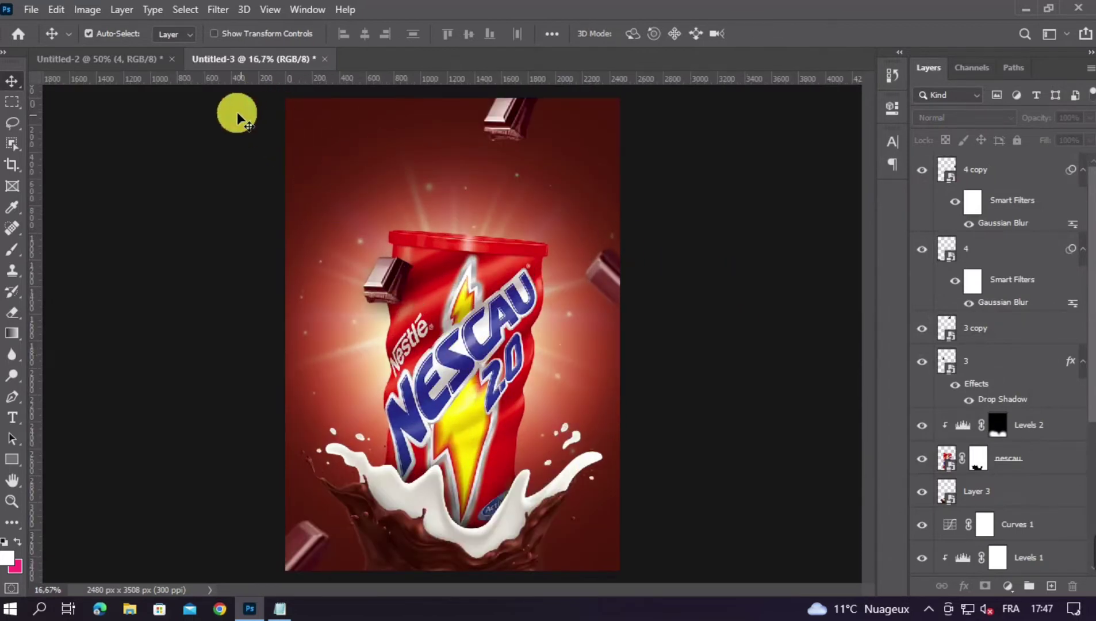
Step: Bring the Nescau logo from the Untitled-2 document into the poster and place it in the poster's upper-left area
{"action": "left_click", "coordinate": [135, 59]}
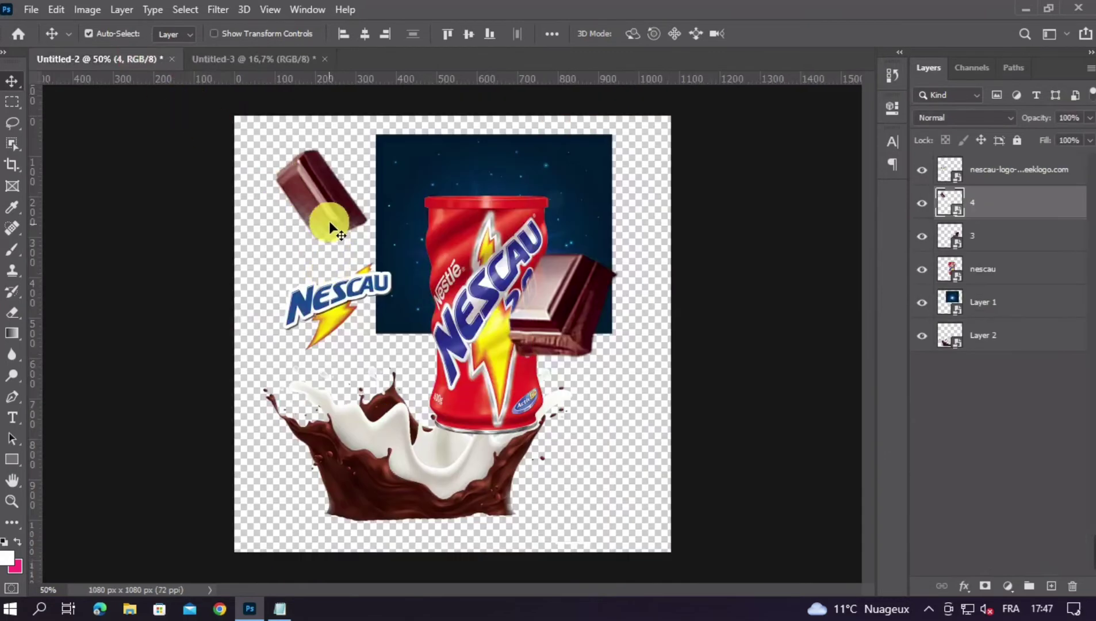
{"action": "left_click_drag", "start_coordinate": [376, 299], "coordinate": [361, 298]}
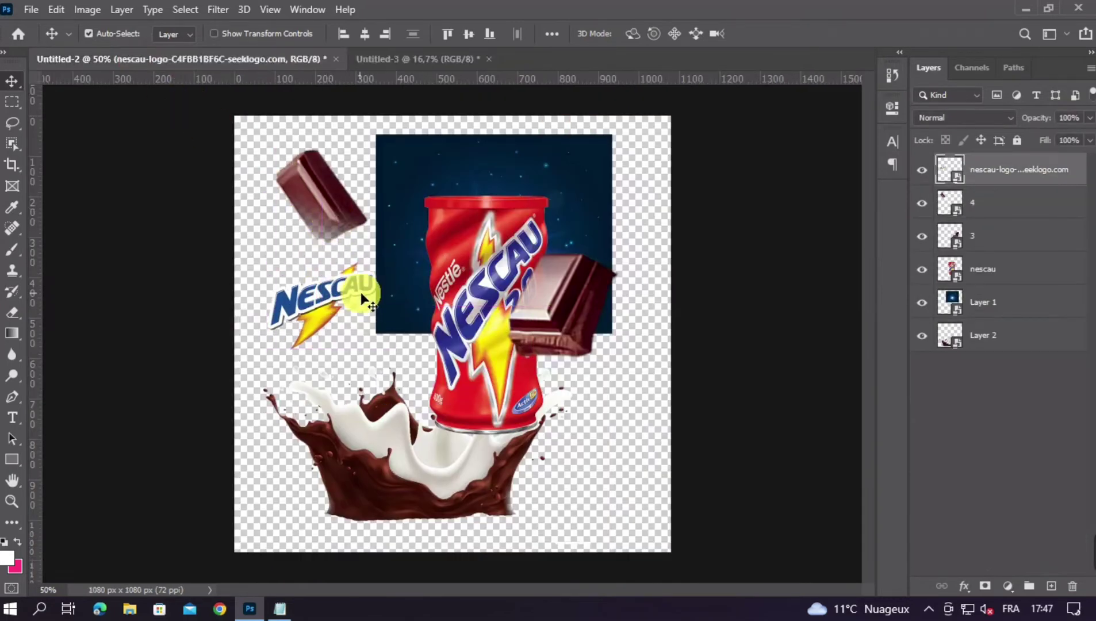
{"action": "left_click", "coordinate": [397, 63]}
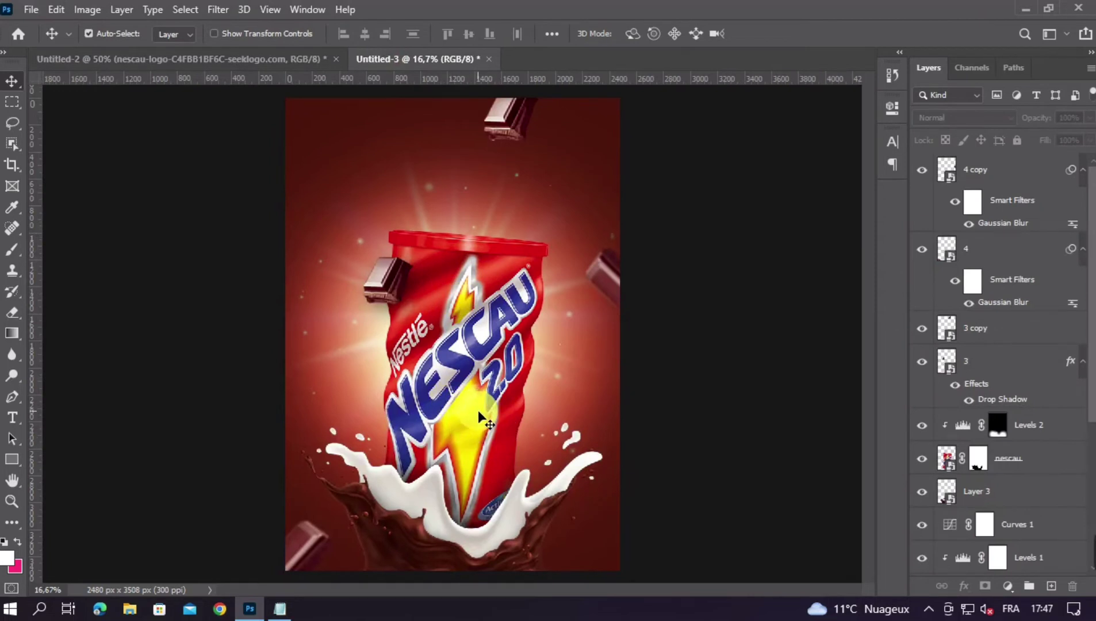
{"action": "left_click_drag", "start_coordinate": [478, 410], "coordinate": [524, 402]}
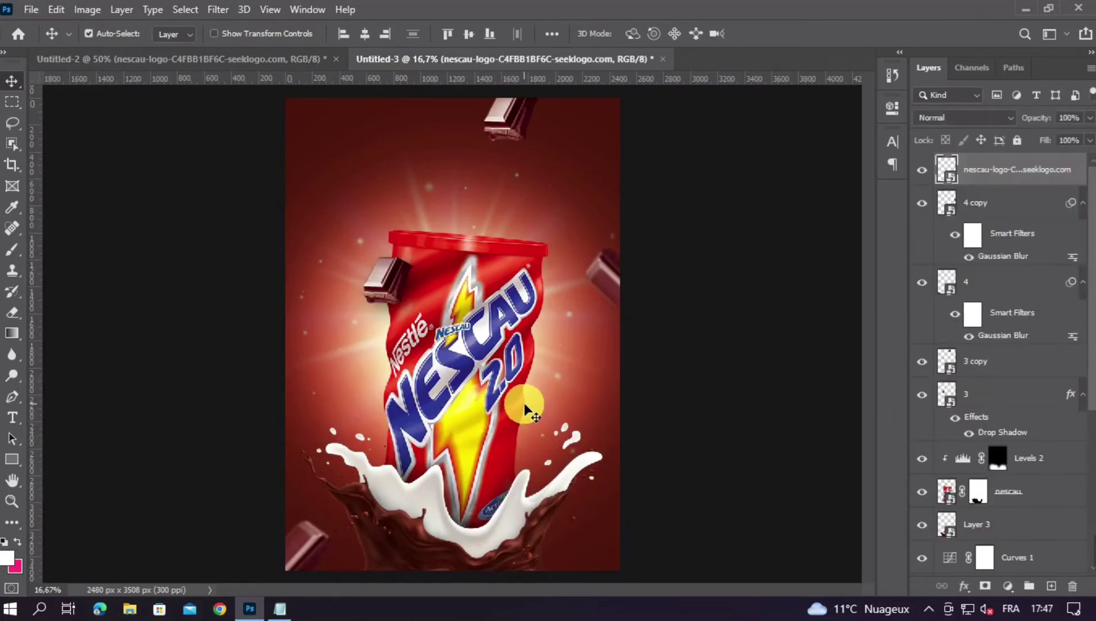
{"action": "left_click_drag", "start_coordinate": [441, 298], "coordinate": [369, 159]}
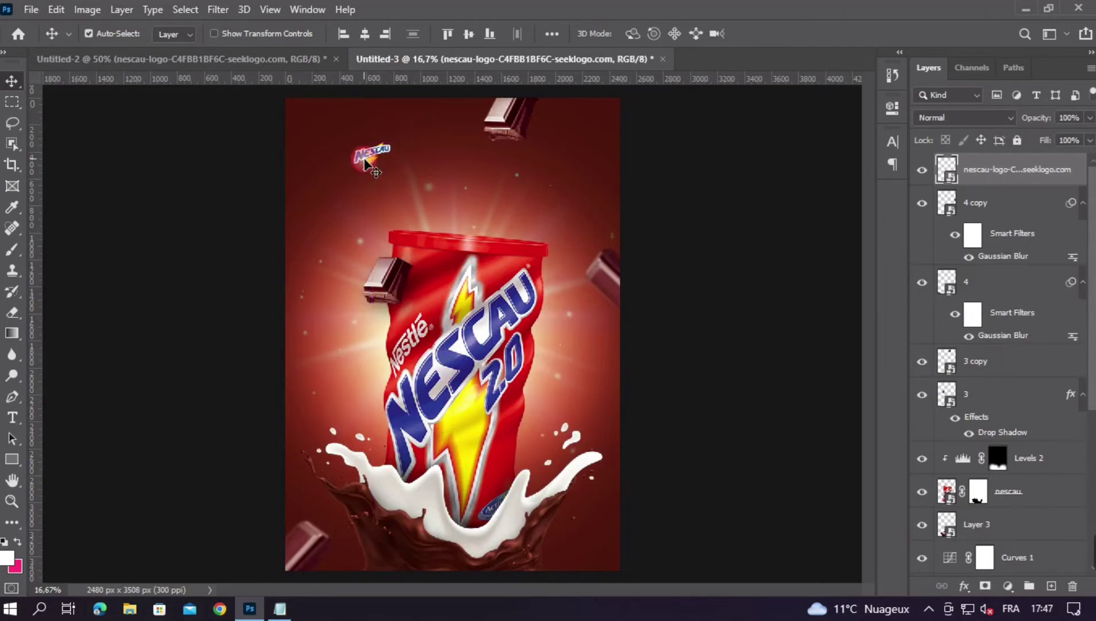
Step: Scale the Nescau logo to about 85%, rotate it about -11.5° and position it in the poster's upper-left corner area
{"action": "key", "text": "ctrl+t"}
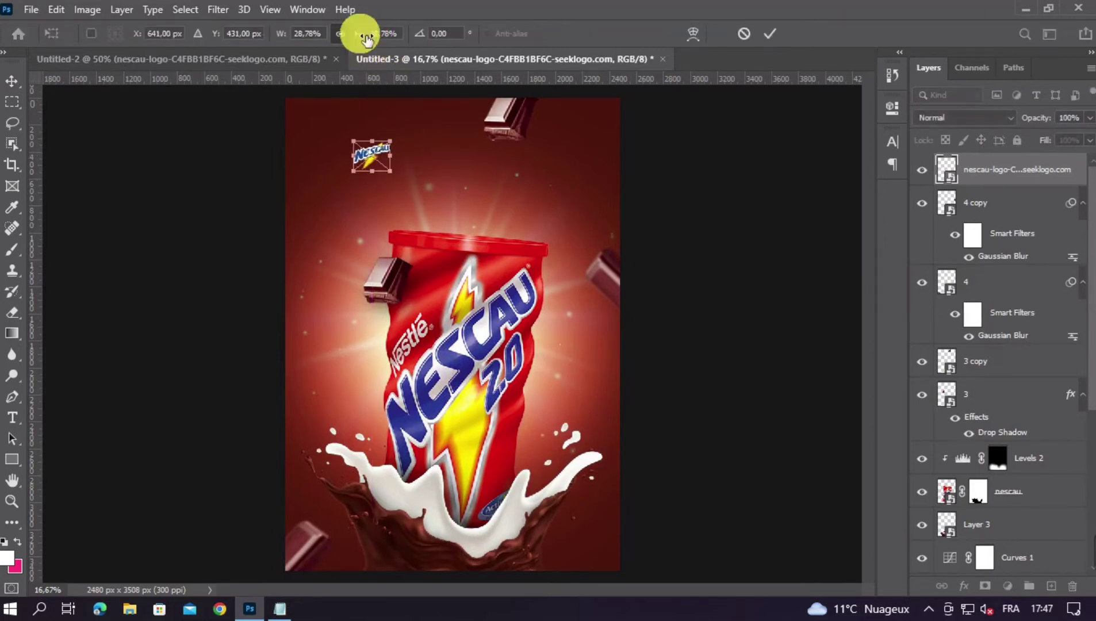
{"action": "left_click_drag", "start_coordinate": [366, 39], "coordinate": [411, 38]}
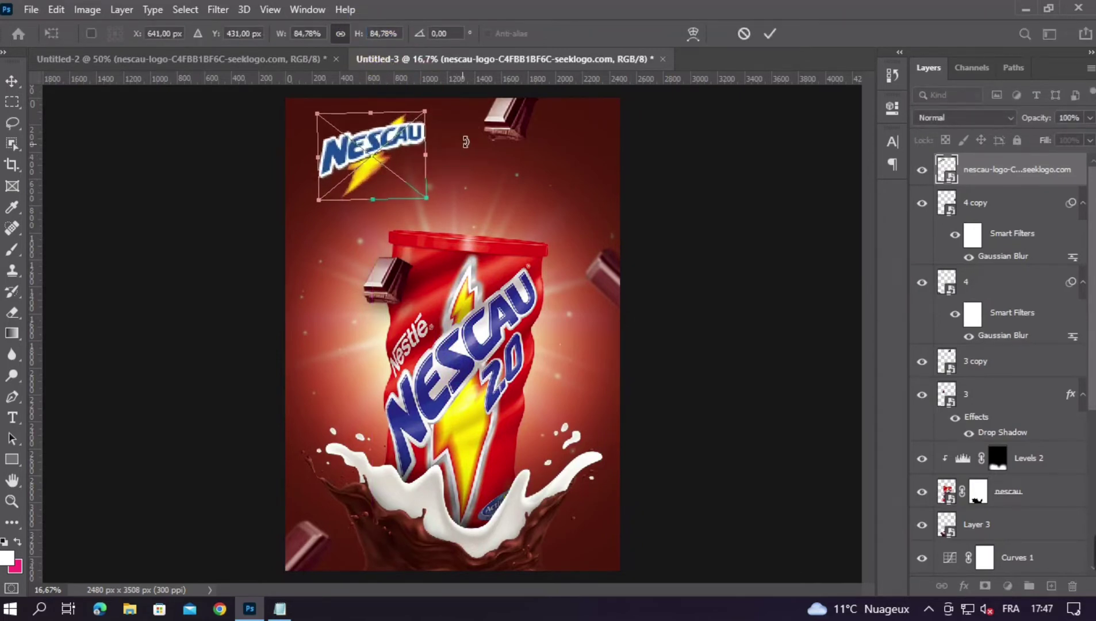
{"action": "left_click_drag", "start_coordinate": [466, 142], "coordinate": [457, 118]}
{"action": "key", "text": "Return"}
{"action": "left_click_drag", "start_coordinate": [416, 157], "coordinate": [345, 165]}
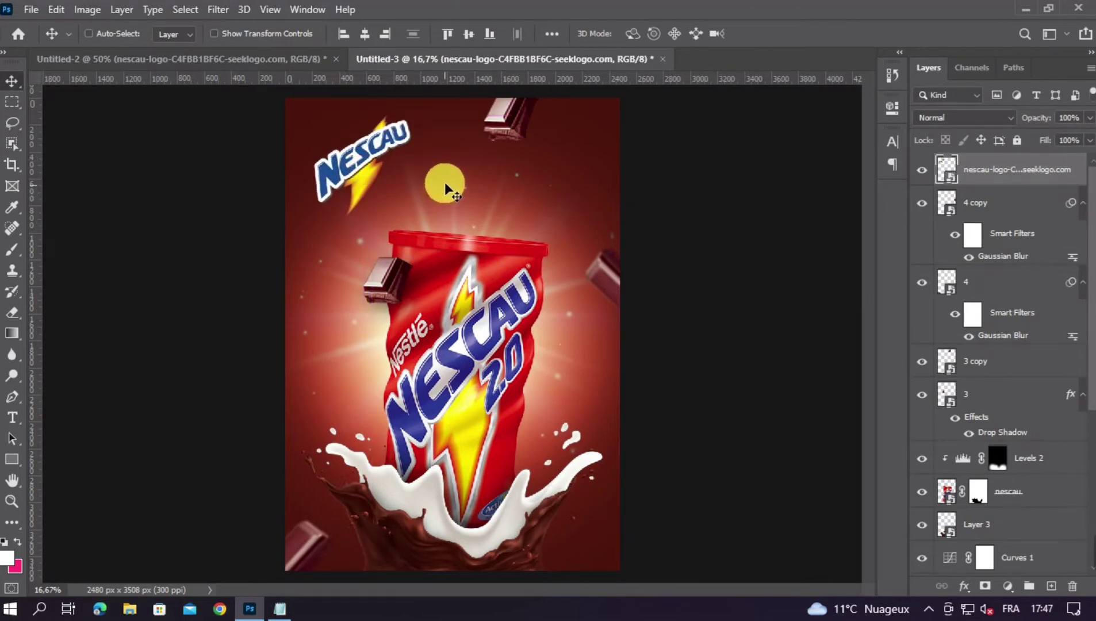
{"action": "key", "text": "ctrl+t"}
{"action": "left_click_drag", "start_coordinate": [443, 176], "coordinate": [423, 190]}
{"action": "key", "text": "Return"}
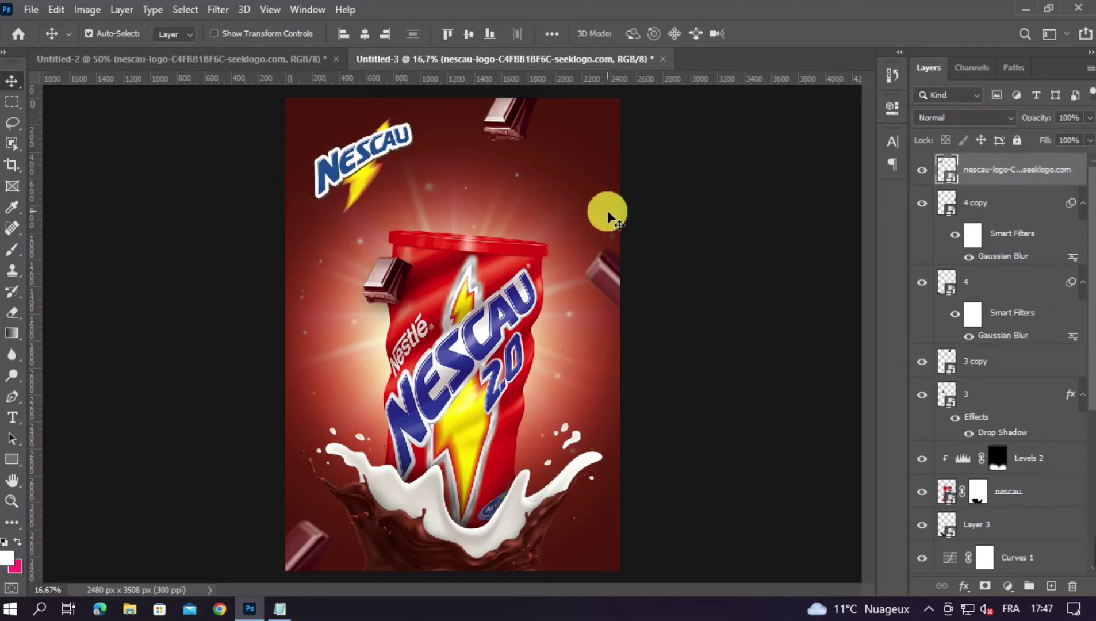
{"action": "key", "text": "ctrl+minus"}
{"action": "key", "text": "ctrl+plus"}
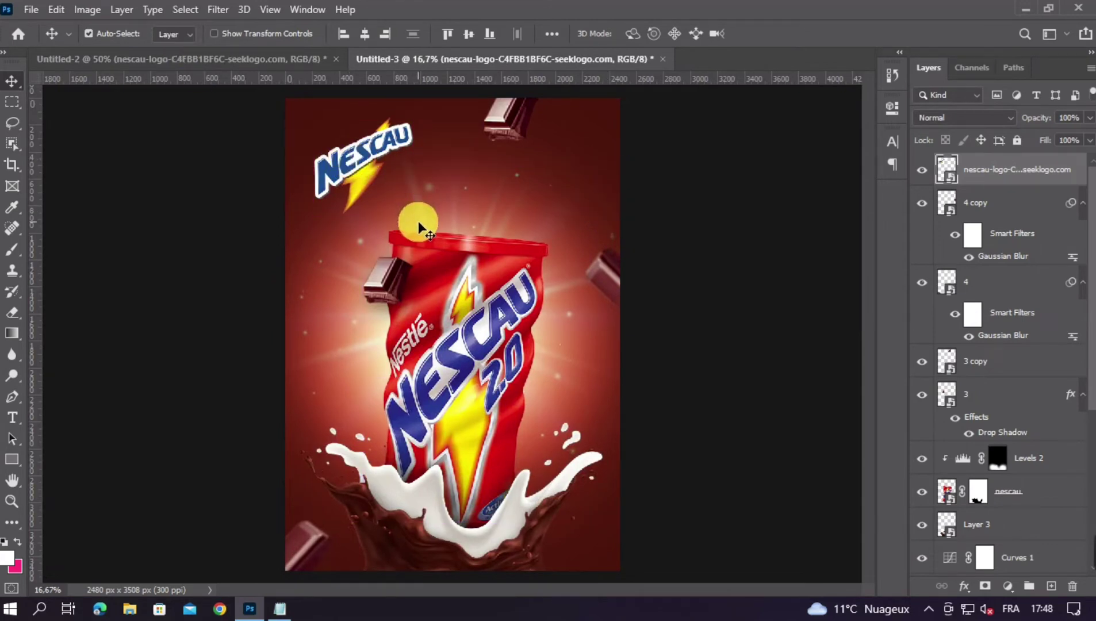
Step: Shrink the Nescau logo slightly and nudge it about 6 px to the left
{"action": "key", "text": "ctrl+t"}
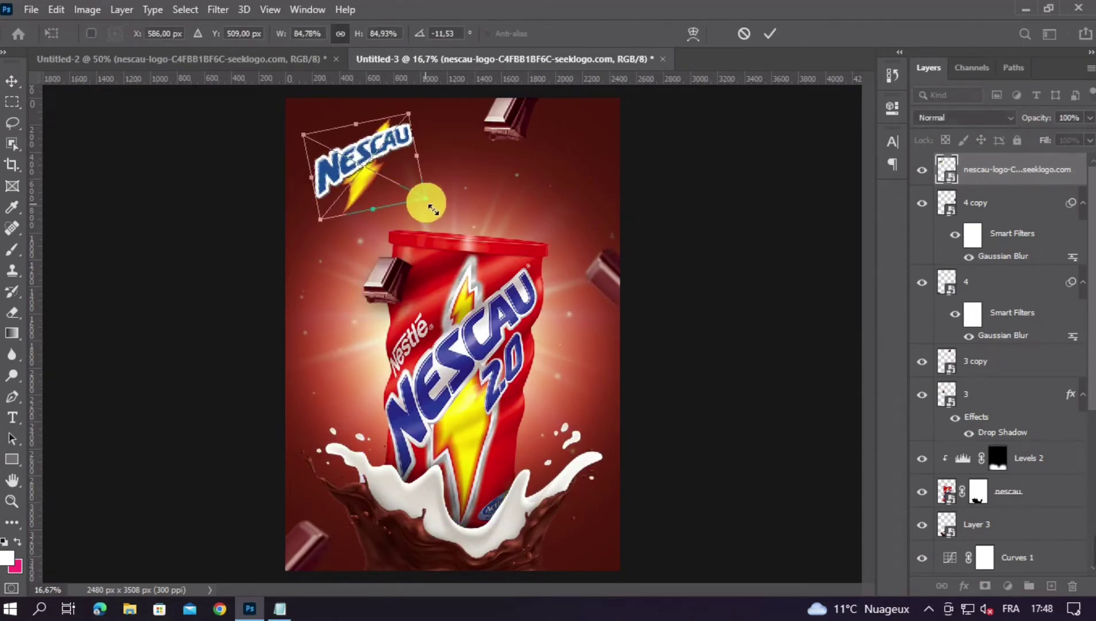
{"action": "mouse_move", "coordinate": [426, 200]}
{"action": "left_mouse_down"}
{"action": "mouse_move", "coordinate": [417, 183]}
{"action": "mouse_move", "coordinate": [421, 202]}
{"action": "left_mouse_up"}
{"action": "key", "text": "Return"}
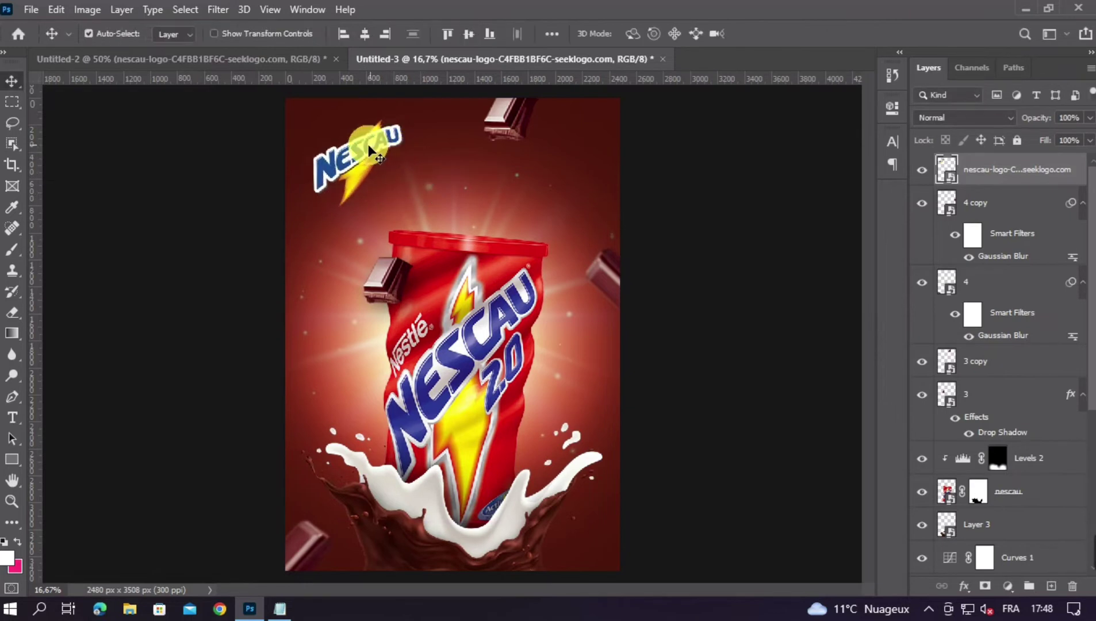
{"action": "key", "text": "ctrl"}
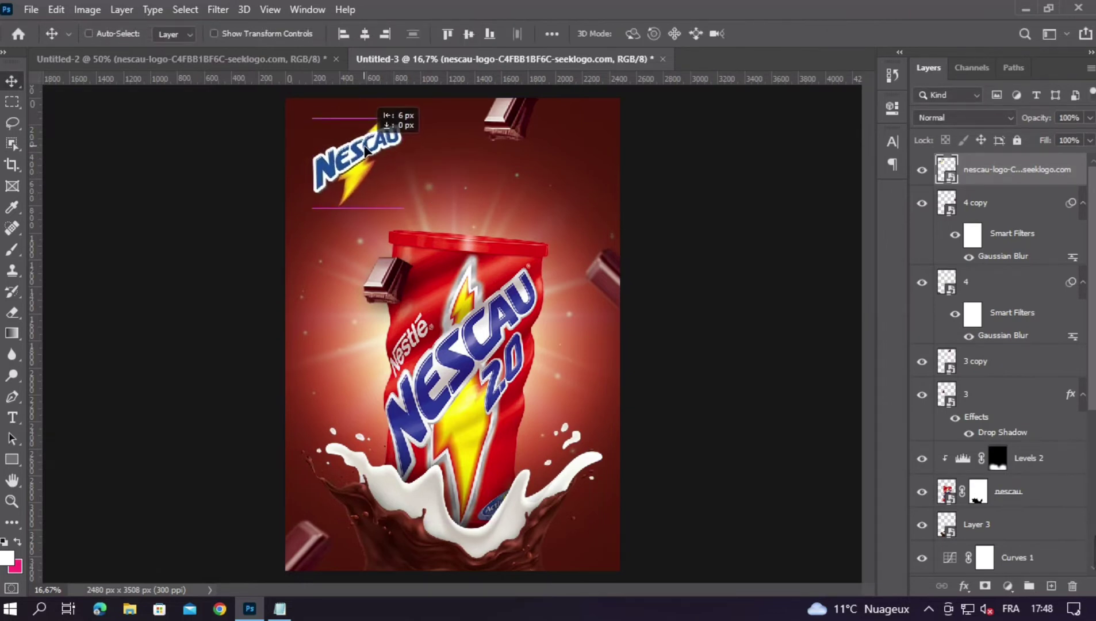
{"action": "left_click", "coordinate": [787, 281]}
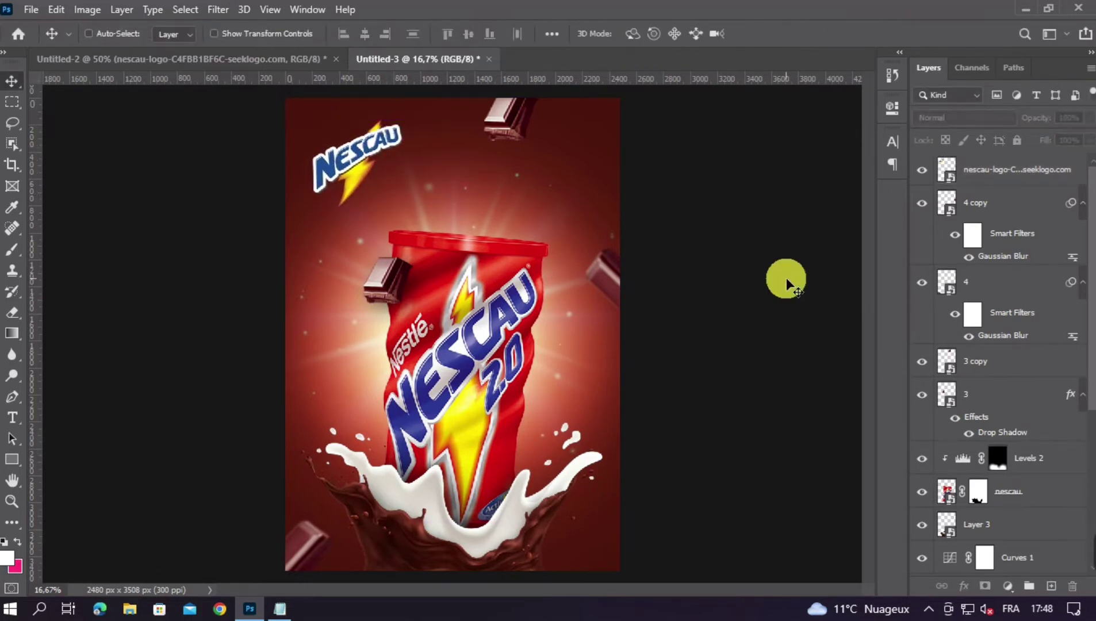
{"action": "key", "text": "ctrl+minus"}
{"action": "key", "text": "ctrl+plus"}
Step: Add a light peach solid colour fill sampled from the background glow, clipped to the can layer, and invert its mask to hide it
{"action": "left_click", "coordinate": [519, 217]}
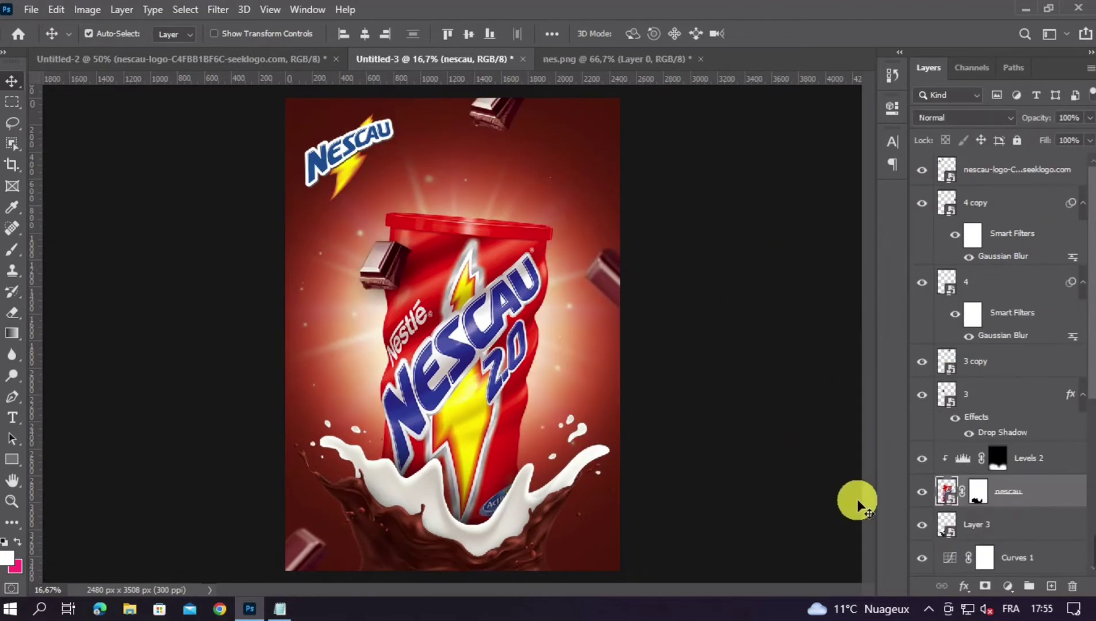
{"action": "left_click", "coordinate": [1007, 586]}
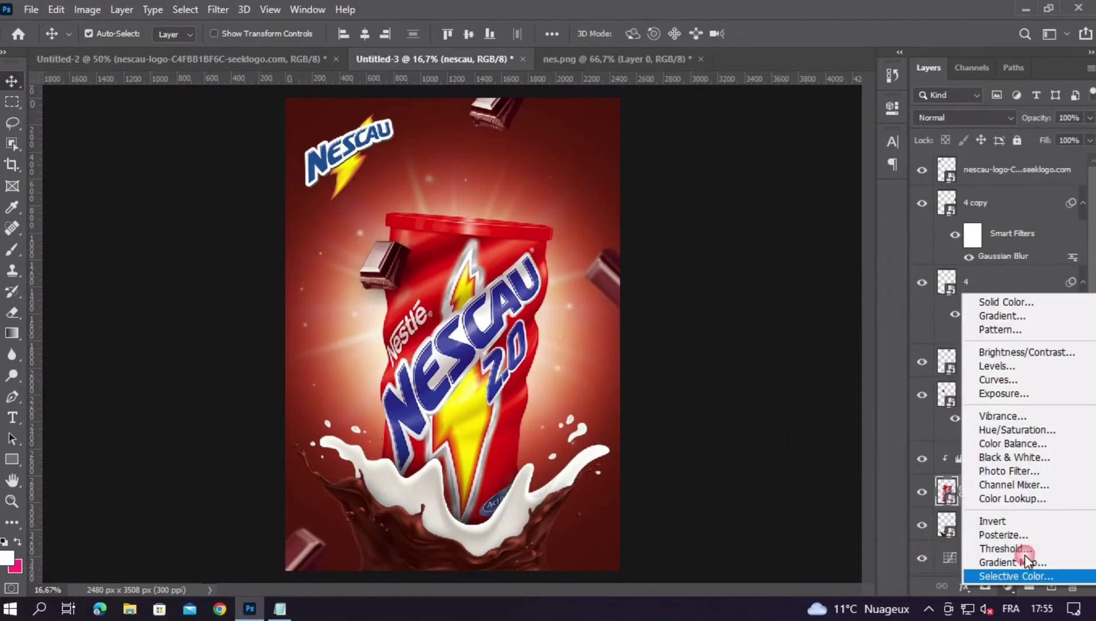
{"action": "left_click", "coordinate": [1023, 301]}
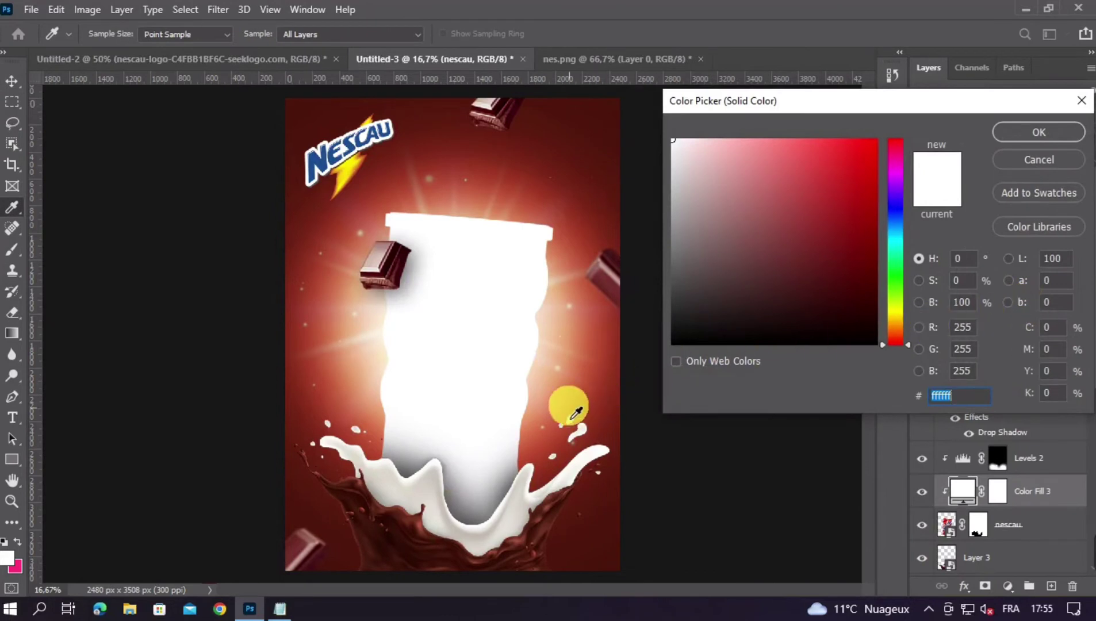
{"action": "left_click", "coordinate": [570, 391]}
{"action": "left_click_drag", "start_coordinate": [768, 159], "coordinate": [760, 136]}
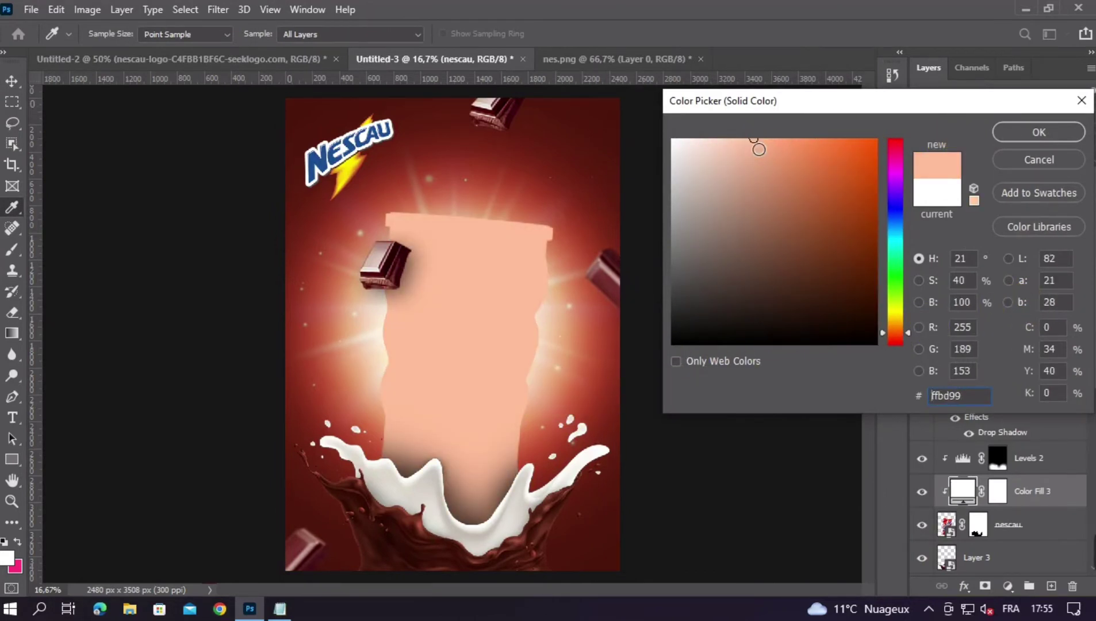
{"action": "left_click", "coordinate": [1011, 140]}
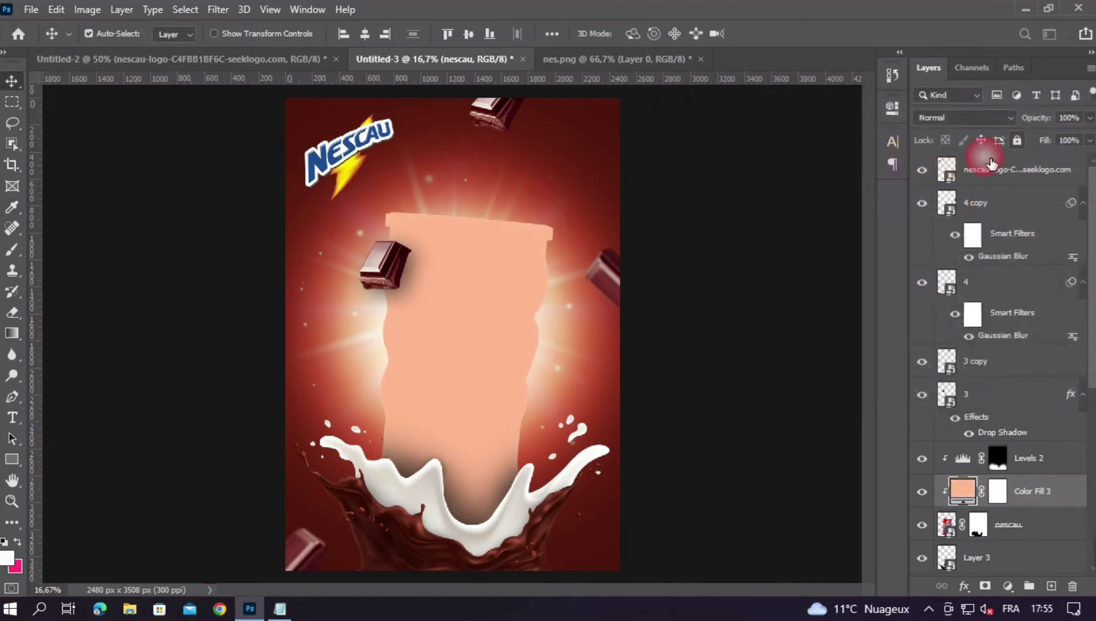
{"action": "left_click", "coordinate": [999, 493]}
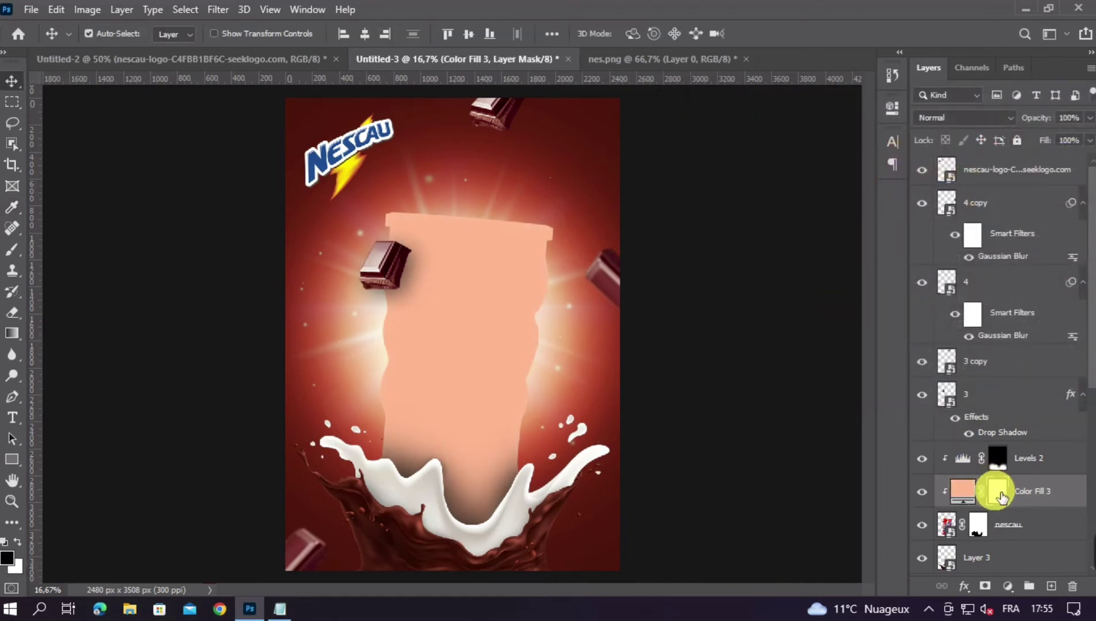
{"action": "key", "text": "ctrl+i"}
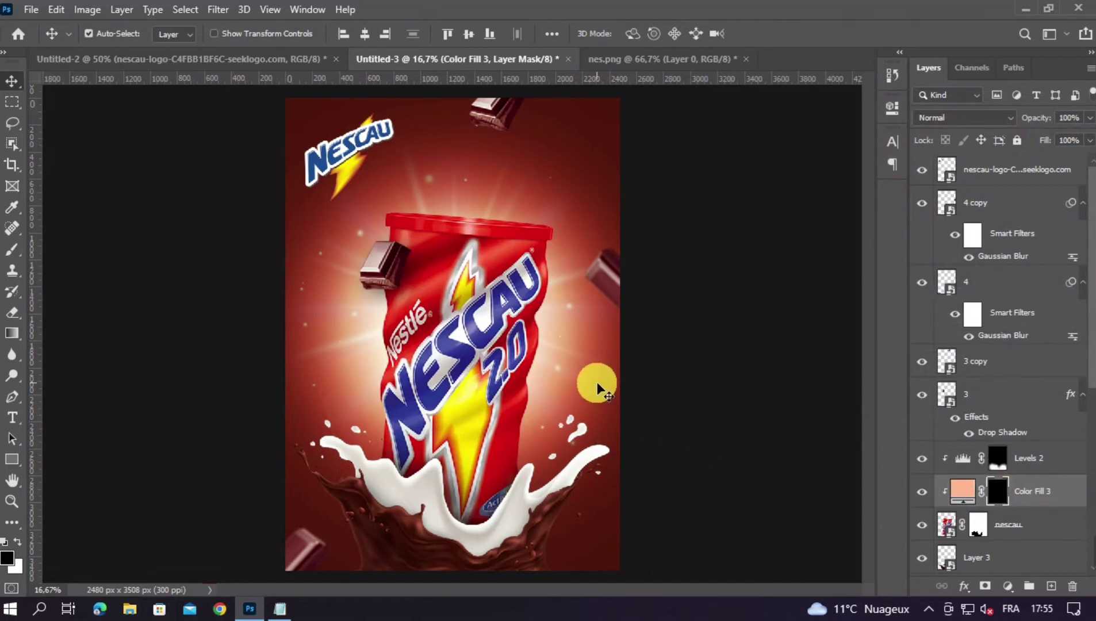
Step: Paint white on the peach fill's mask along both side edges of the can using a soft brush of 1198 px
{"action": "key", "text": "ctrl+plus"}
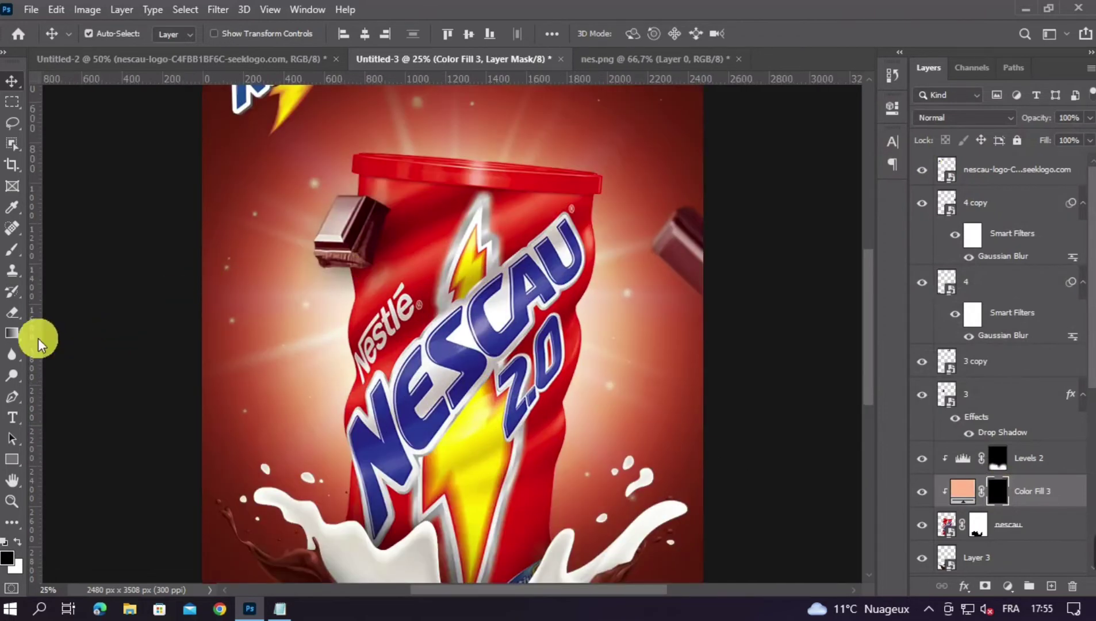
{"action": "left_click", "coordinate": [11, 250]}
{"action": "left_click_drag", "start_coordinate": [660, 320], "coordinate": [721, 310]}
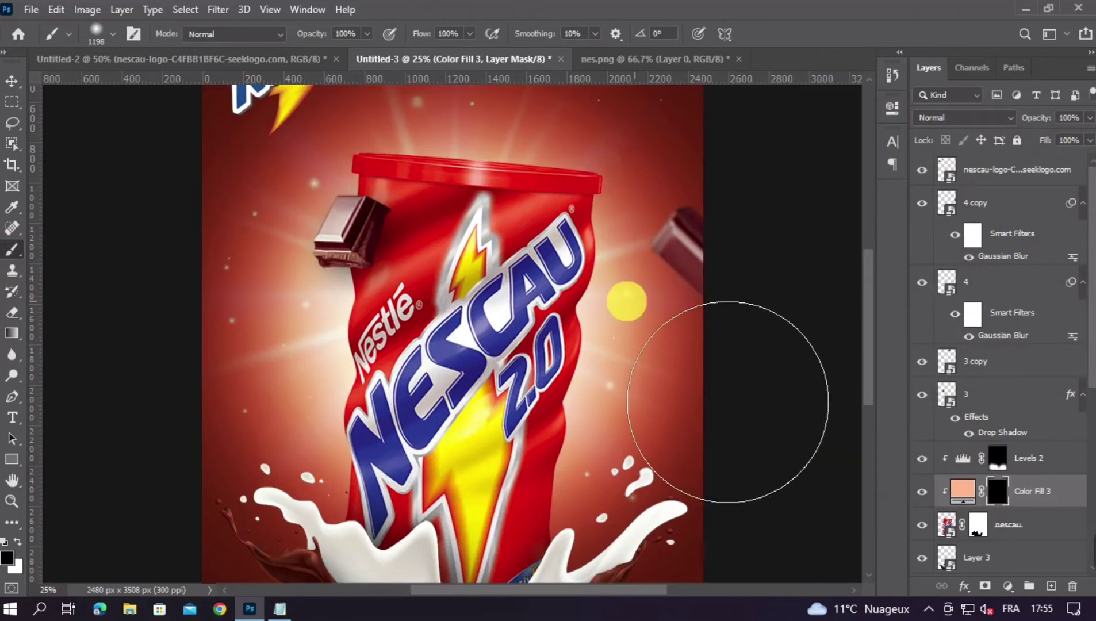
{"action": "left_click", "coordinate": [18, 541]}
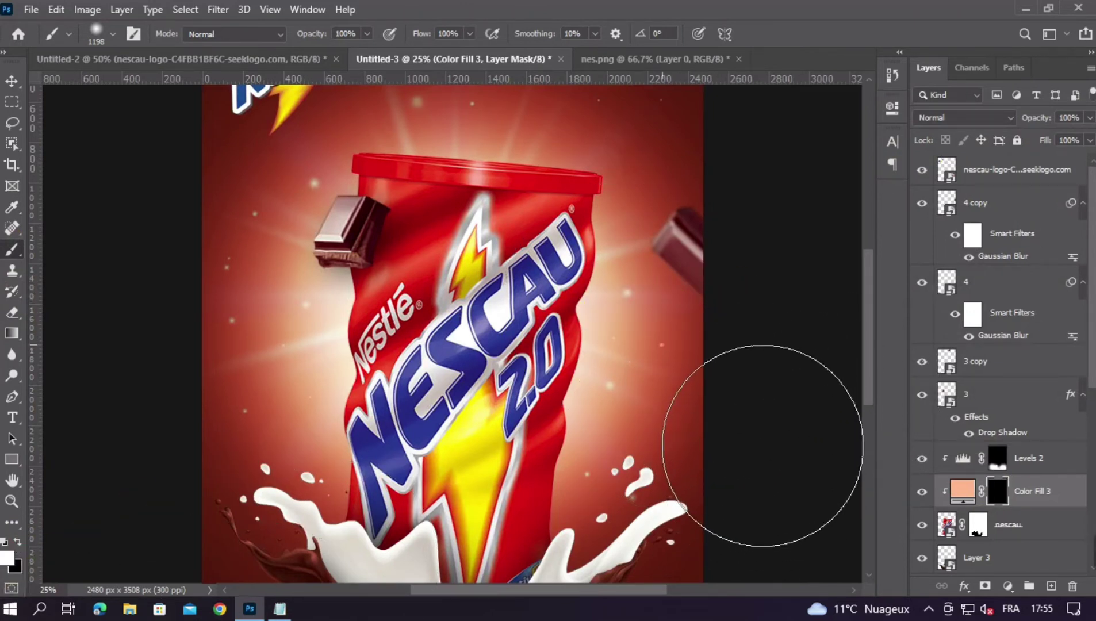
{"action": "mouse_move", "coordinate": [778, 464]}
{"action": "left_mouse_down"}
{"action": "mouse_move", "coordinate": [828, 502]}
{"action": "mouse_move", "coordinate": [768, 424]}
{"action": "mouse_move", "coordinate": [363, 467]}
{"action": "mouse_move", "coordinate": [349, 439]}
{"action": "mouse_move", "coordinate": [360, 372]}
{"action": "mouse_move", "coordinate": [379, 536]}
{"action": "mouse_move", "coordinate": [587, 514]}
{"action": "mouse_move", "coordinate": [804, 437]}
{"action": "mouse_move", "coordinate": [769, 442]}
{"action": "left_mouse_up"}
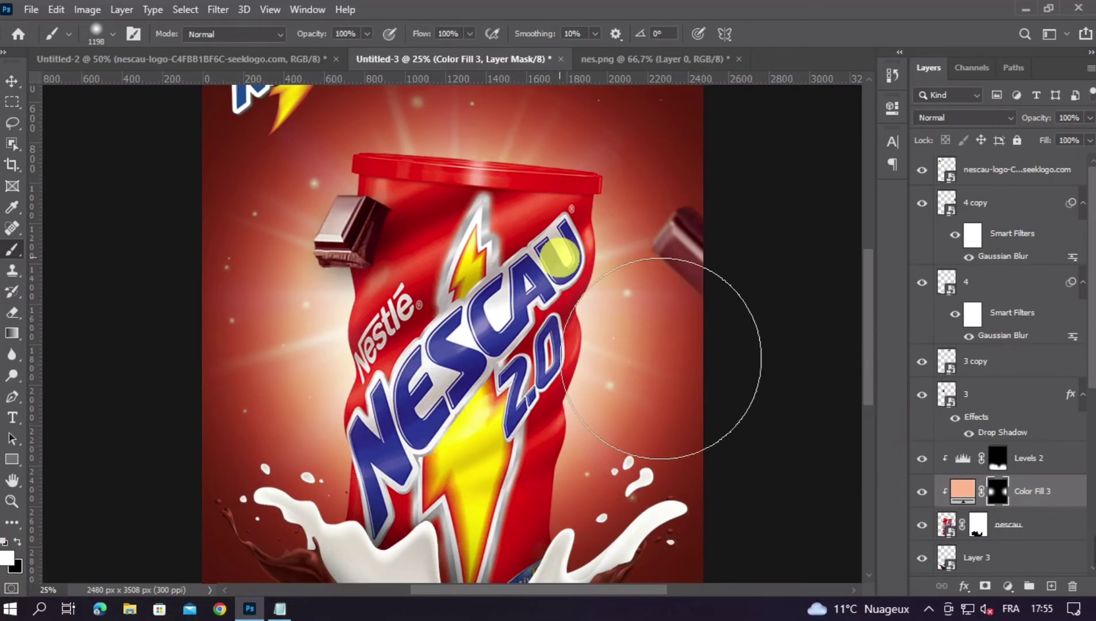
Step: Extend the peach glow to the top of the can by painting its mask with a soft 1294 px brush
{"action": "key", "text": "ctrl+minus"}
{"action": "left_click_drag", "start_coordinate": [597, 372], "coordinate": [556, 358]}
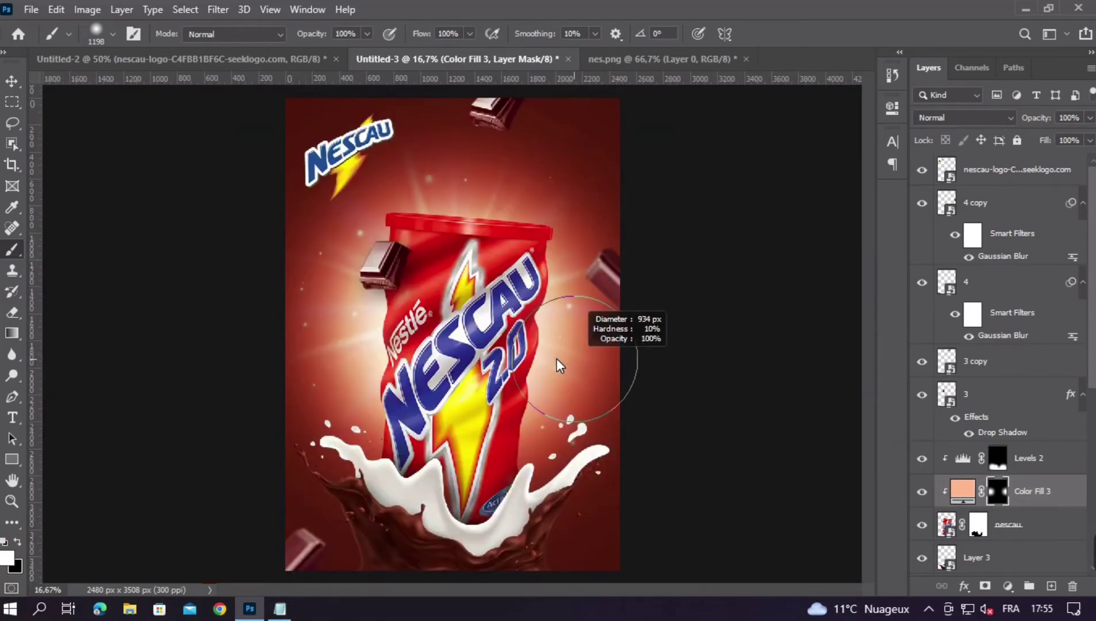
{"action": "mouse_move", "coordinate": [432, 387]}
{"action": "left_mouse_down"}
{"action": "mouse_move", "coordinate": [363, 414]}
{"action": "mouse_move", "coordinate": [380, 402]}
{"action": "mouse_move", "coordinate": [371, 302]}
{"action": "mouse_move", "coordinate": [448, 204]}
{"action": "mouse_move", "coordinate": [499, 216]}
{"action": "mouse_move", "coordinate": [594, 202]}
{"action": "mouse_move", "coordinate": [502, 144]}
{"action": "left_mouse_up"}
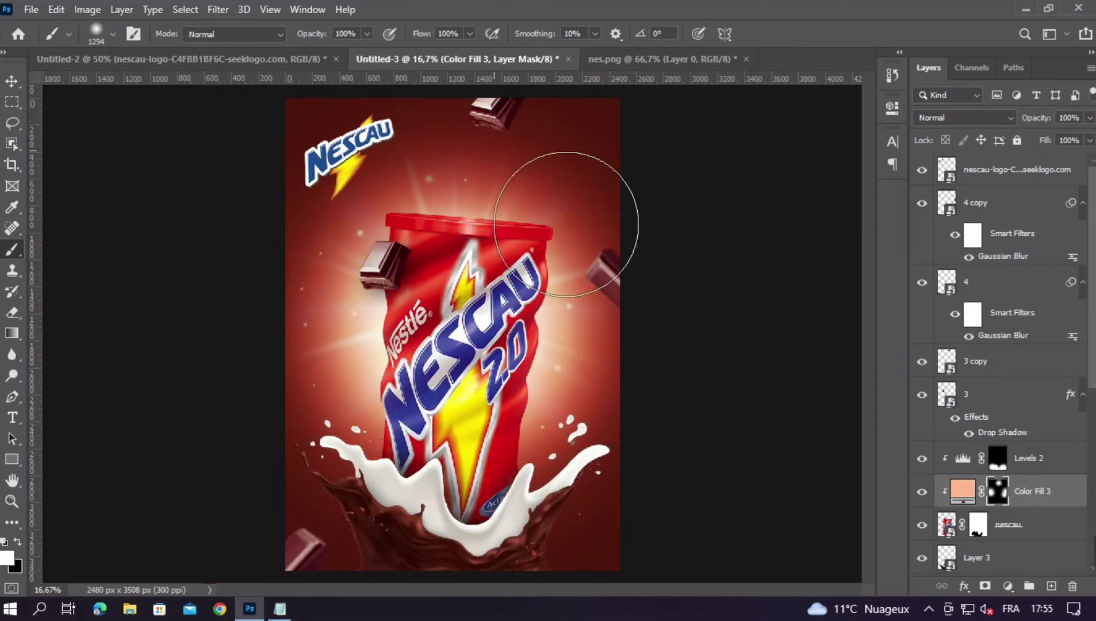
{"action": "mouse_move", "coordinate": [603, 196]}
{"action": "left_mouse_down"}
{"action": "mouse_move", "coordinate": [592, 172]}
{"action": "mouse_move", "coordinate": [713, 226]}
{"action": "mouse_move", "coordinate": [634, 282]}
{"action": "mouse_move", "coordinate": [555, 228]}
{"action": "mouse_move", "coordinate": [575, 242]}
{"action": "left_mouse_up"}
{"action": "mouse_move", "coordinate": [749, 294]}
{"action": "left_mouse_down"}
{"action": "mouse_move", "coordinate": [815, 402]}
{"action": "mouse_move", "coordinate": [760, 489]}
{"action": "mouse_move", "coordinate": [741, 582]}
{"action": "mouse_move", "coordinate": [652, 608]}
{"action": "left_mouse_up"}
Step: Spread the peach glow softly over the can's lower-left edge by painting the mask with brushes of 1750 and 2506 px
{"action": "left_click_drag", "start_coordinate": [488, 313], "coordinate": [448, 313]}
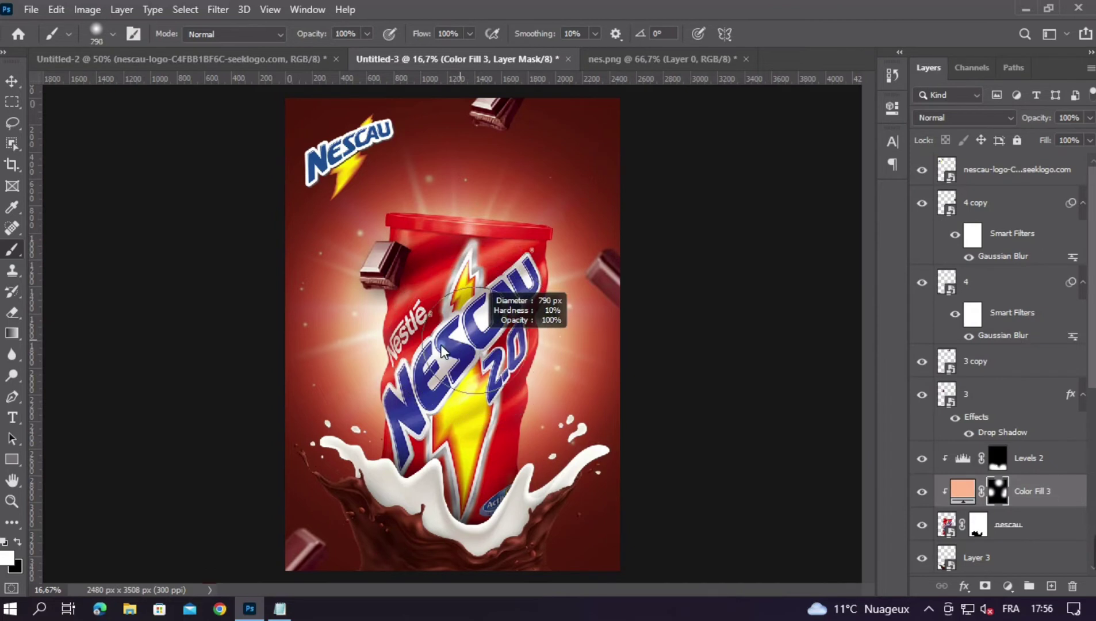
{"action": "mouse_move", "coordinate": [624, 455]}
{"action": "left_mouse_down"}
{"action": "mouse_move", "coordinate": [703, 384]}
{"action": "mouse_move", "coordinate": [738, 395]}
{"action": "mouse_move", "coordinate": [390, 403]}
{"action": "mouse_move", "coordinate": [644, 313]}
{"action": "mouse_move", "coordinate": [729, 354]}
{"action": "mouse_move", "coordinate": [626, 322]}
{"action": "mouse_move", "coordinate": [631, 287]}
{"action": "mouse_move", "coordinate": [734, 259]}
{"action": "mouse_move", "coordinate": [647, 253]}
{"action": "mouse_move", "coordinate": [648, 298]}
{"action": "mouse_move", "coordinate": [635, 311]}
{"action": "mouse_move", "coordinate": [590, 267]}
{"action": "mouse_move", "coordinate": [759, 274]}
{"action": "mouse_move", "coordinate": [770, 363]}
{"action": "mouse_move", "coordinate": [647, 331]}
{"action": "mouse_move", "coordinate": [745, 430]}
{"action": "mouse_move", "coordinate": [736, 427]}
{"action": "mouse_move", "coordinate": [923, 441]}
{"action": "mouse_move", "coordinate": [836, 456]}
{"action": "mouse_move", "coordinate": [626, 619]}
{"action": "mouse_move", "coordinate": [381, 620]}
{"action": "mouse_move", "coordinate": [388, 554]}
{"action": "mouse_move", "coordinate": [509, 608]}
{"action": "mouse_move", "coordinate": [885, 442]}
{"action": "mouse_move", "coordinate": [929, 428]}
{"action": "left_mouse_up"}
{"action": "key", "text": "ctrl+minus"}
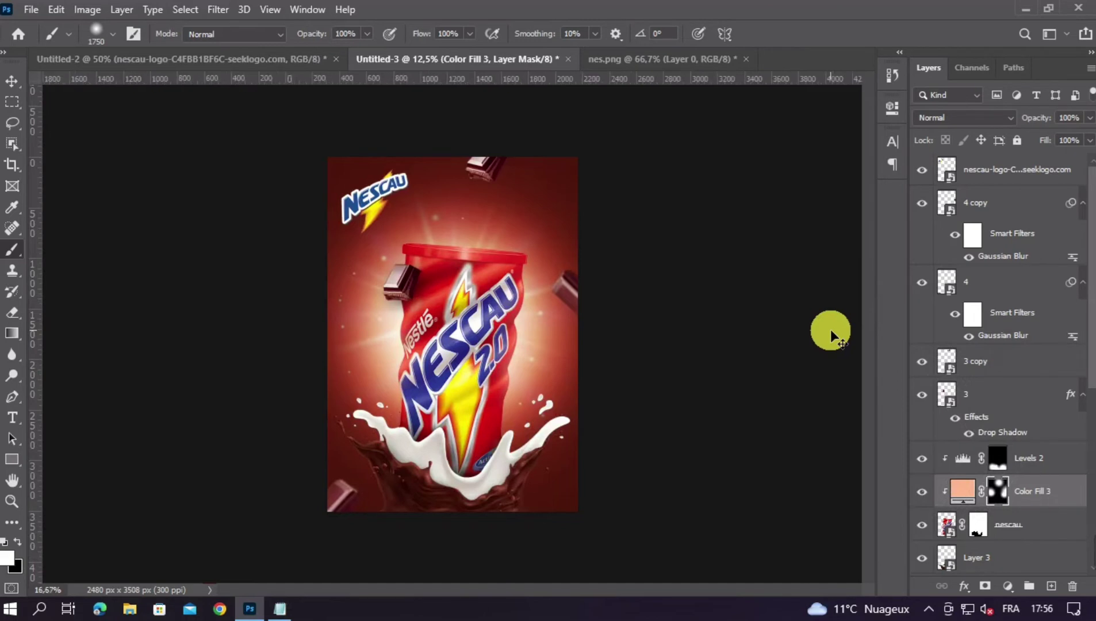
{"action": "key", "text": "ctrl+plus"}
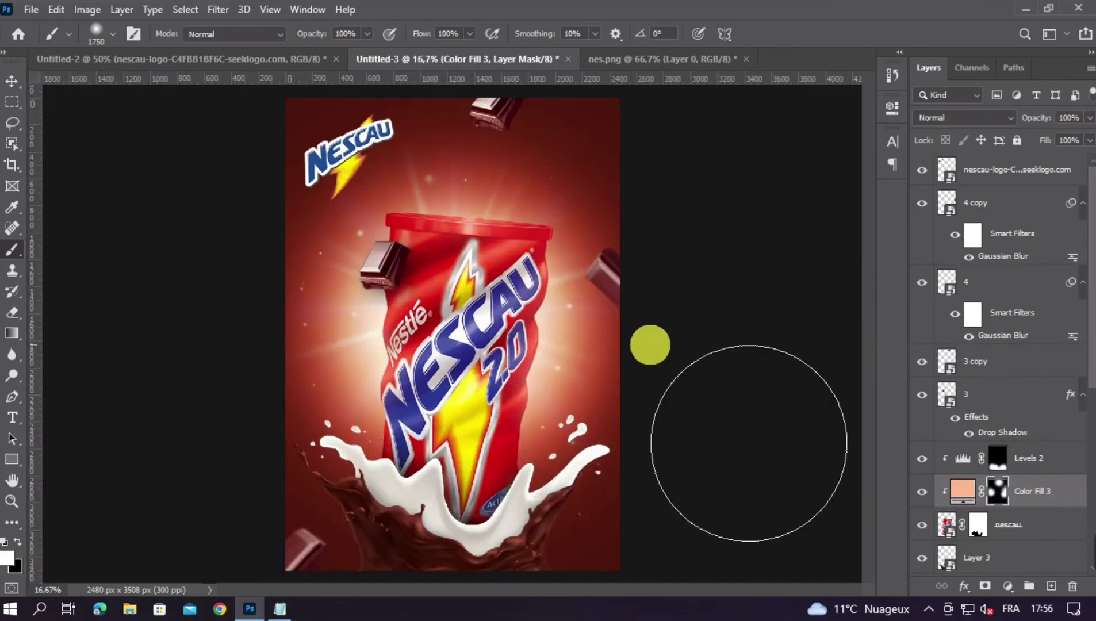
{"action": "left_click", "coordinate": [381, 406]}
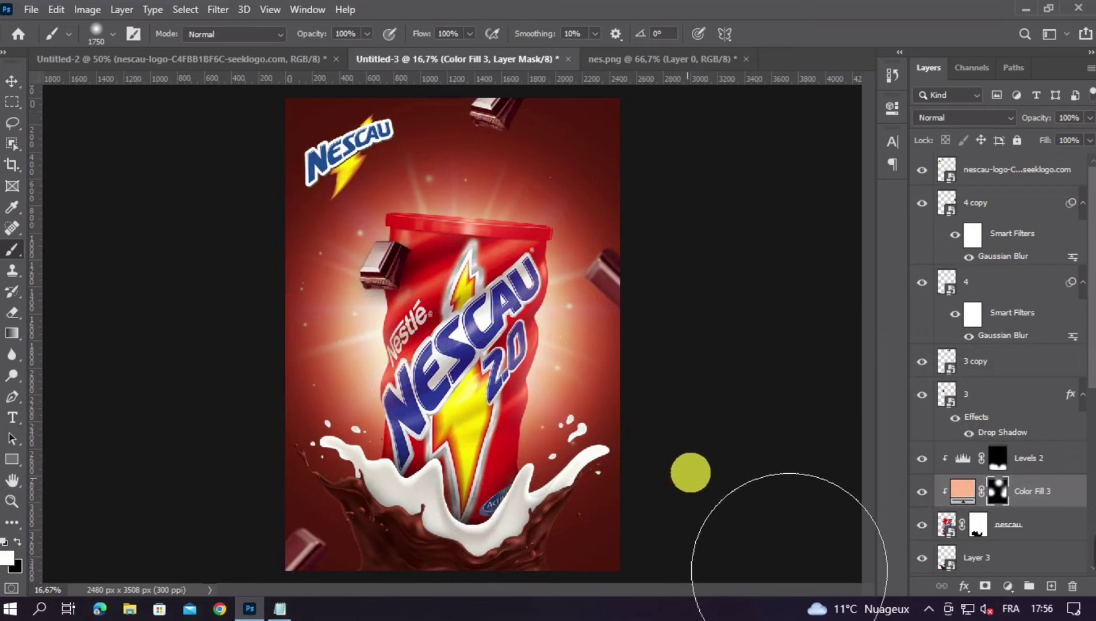
{"action": "left_click_drag", "start_coordinate": [355, 401], "coordinate": [410, 402]}
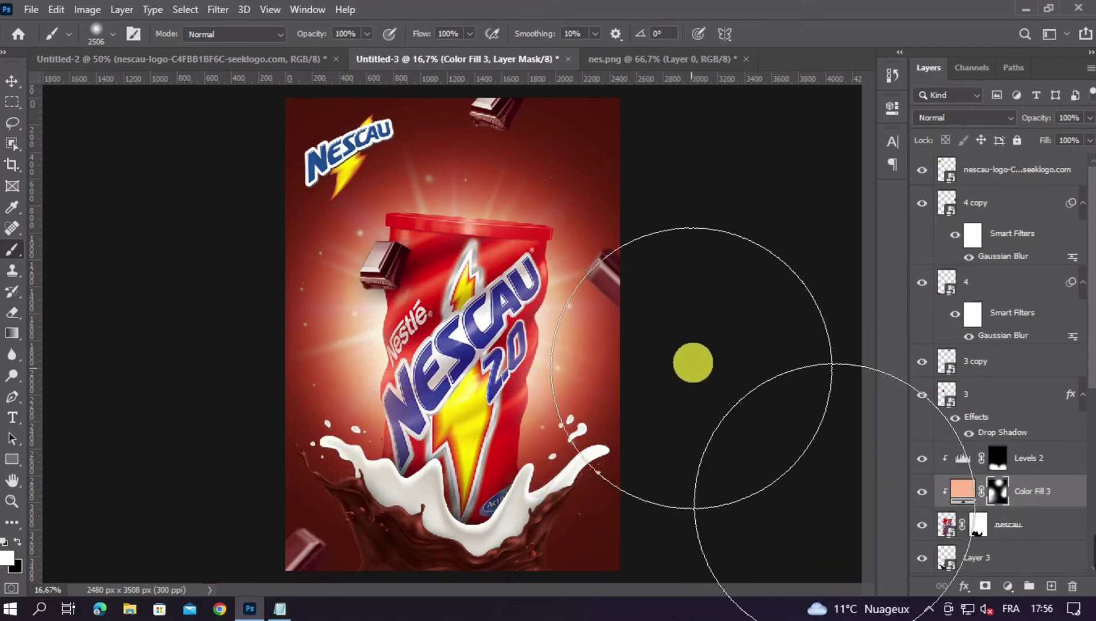
Step: Set the peach fill layer's blend mode to Screen and toggle its visibility to compare the can with and without the glow
{"action": "key", "text": "ctrl+minus"}
{"action": "key", "text": "ctrl+minus"}
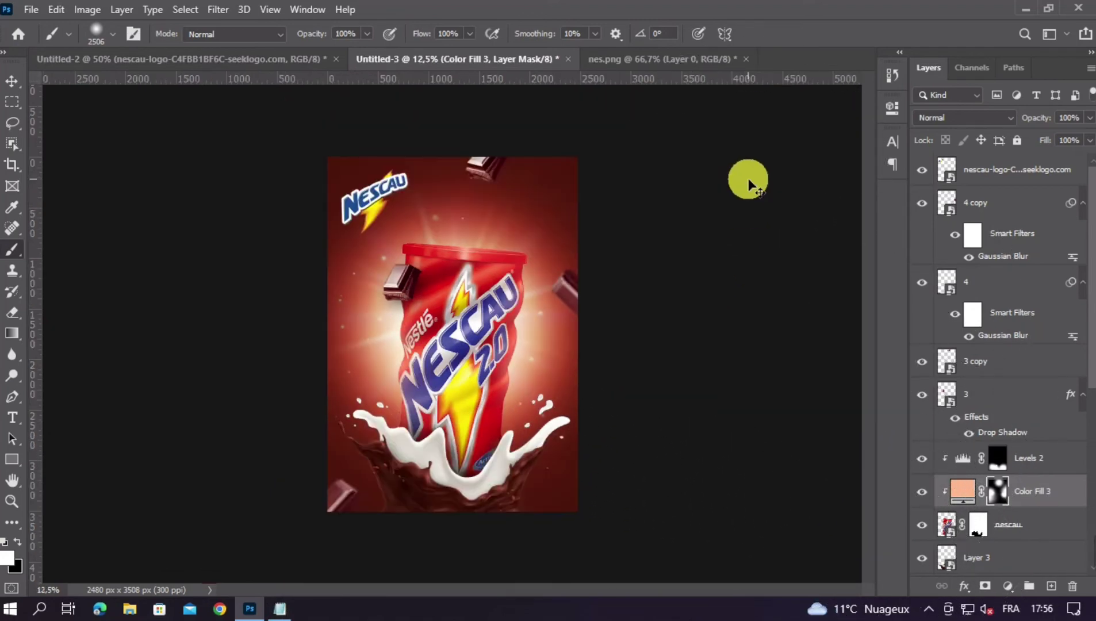
{"action": "key", "text": "ctrl+plus"}
{"action": "left_click", "coordinate": [972, 117]}
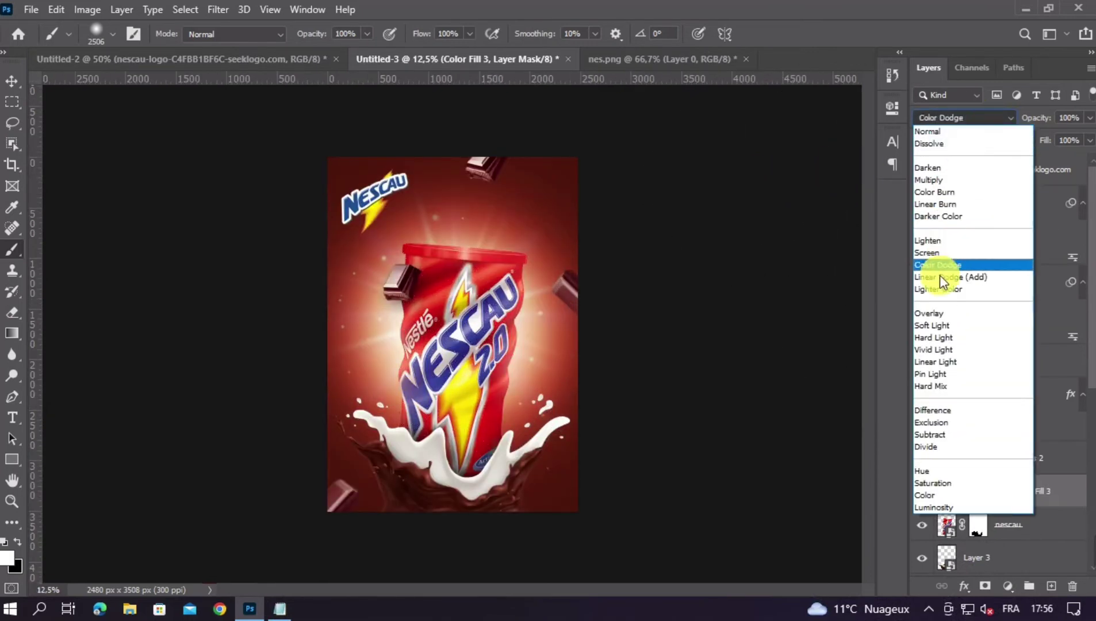
{"action": "left_click", "coordinate": [926, 252]}
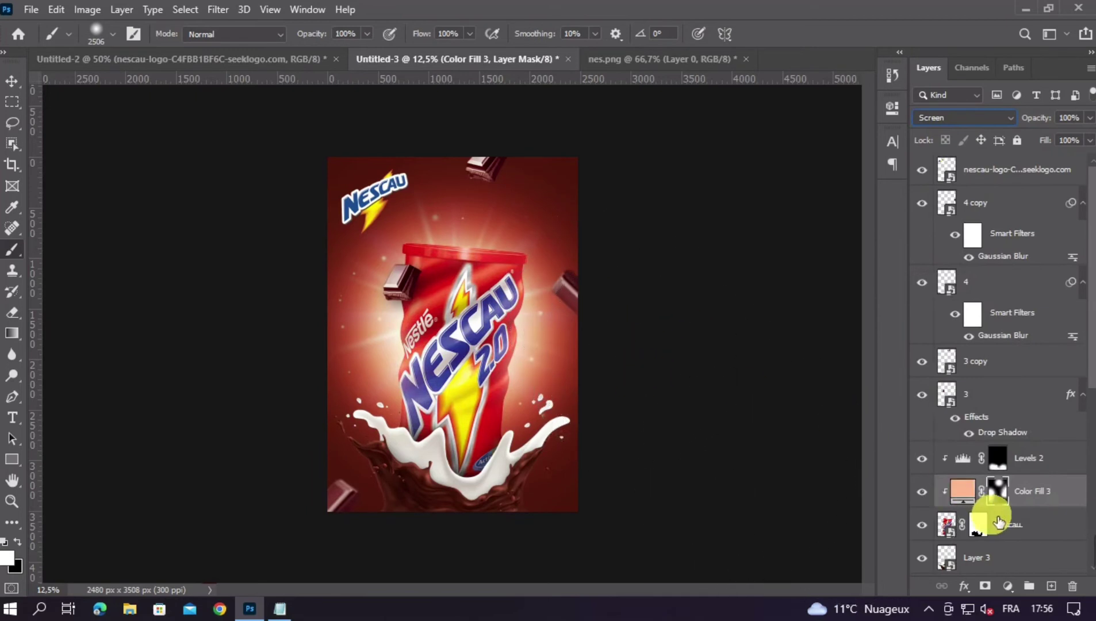
{"action": "left_click", "coordinate": [924, 493]}
{"action": "left_click", "coordinate": [924, 496]}
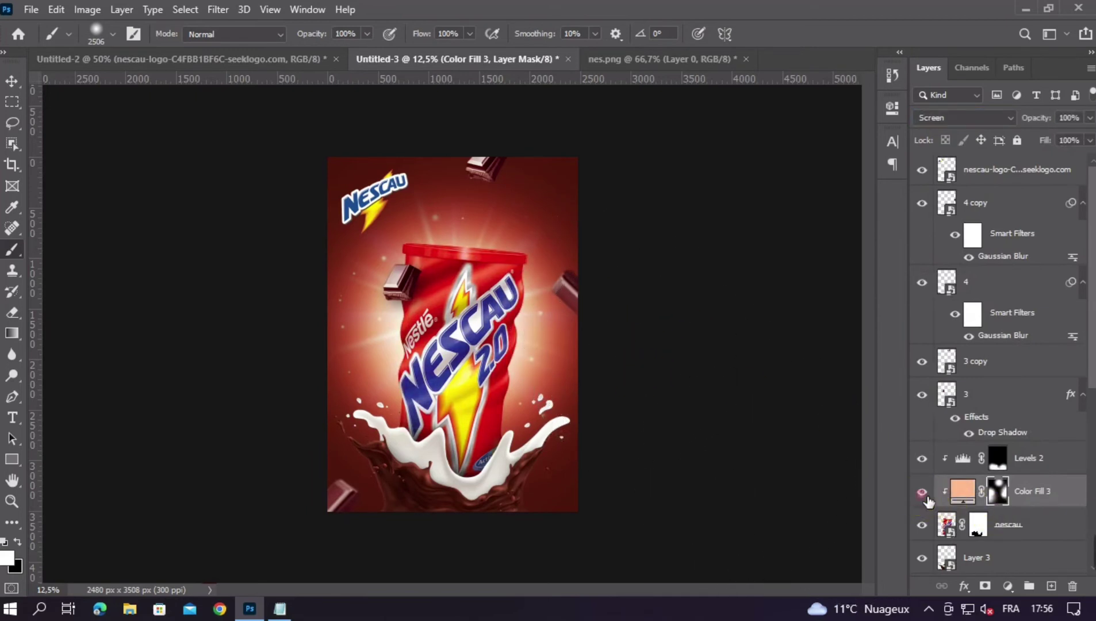
{"action": "key", "text": "ctrl+plus"}
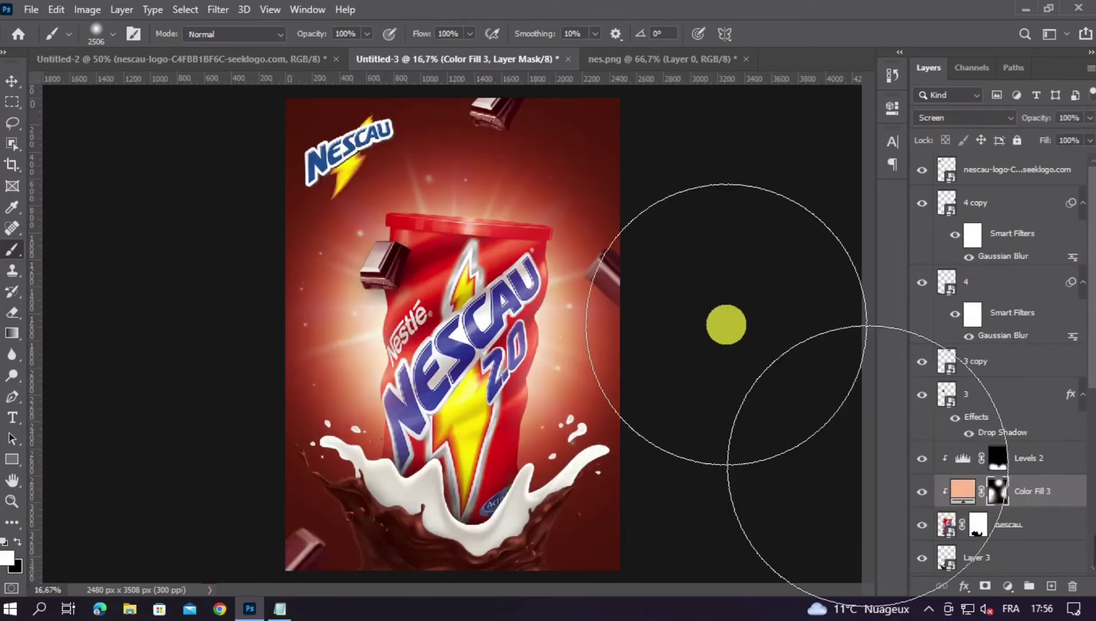
Step: Paint a peach rim light along the can's lid on the fill's mask using a 362 px soft brush
{"action": "left_click_drag", "start_coordinate": [727, 325], "coordinate": [350, 219]}
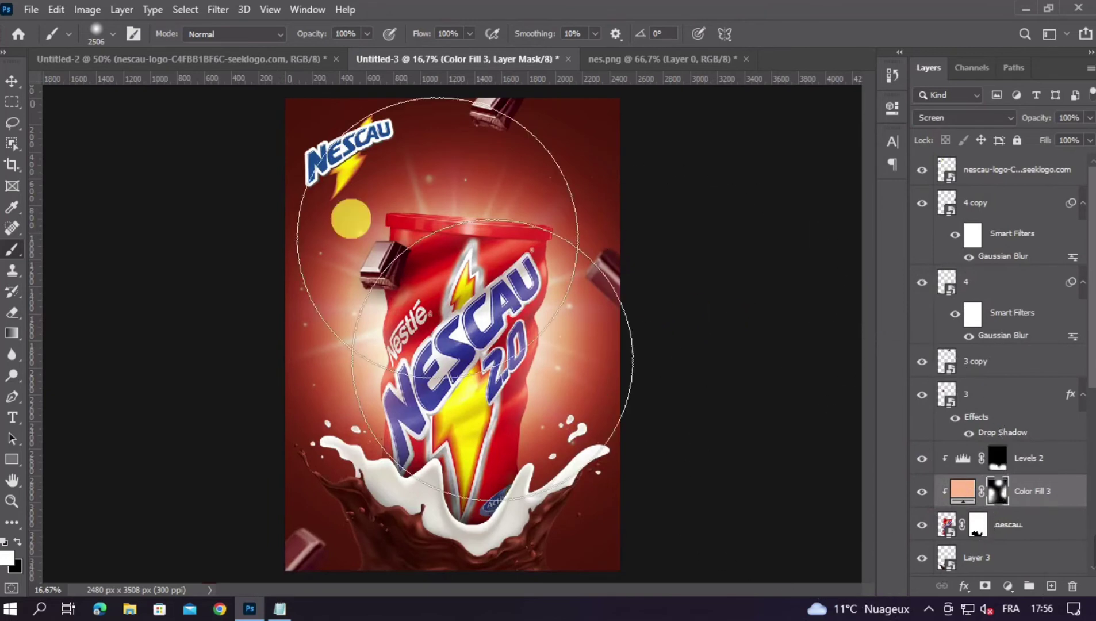
{"action": "left_click", "coordinate": [12, 81]}
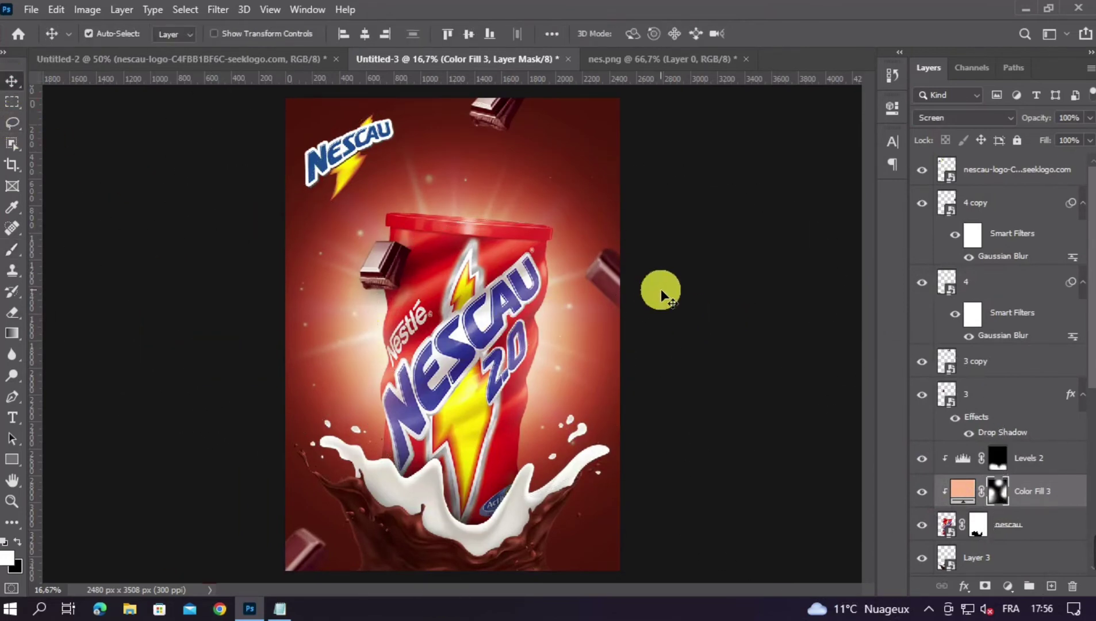
{"action": "key", "text": "ctrl+plus"}
{"action": "left_click_drag", "start_coordinate": [289, 175], "coordinate": [294, 273]}
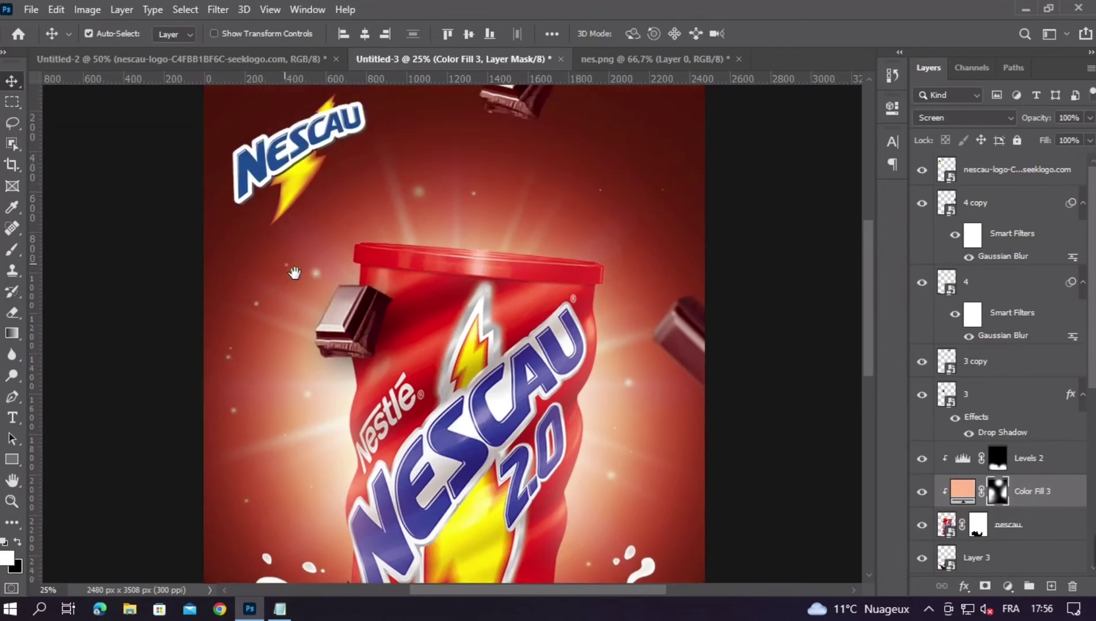
{"action": "left_click", "coordinate": [10, 252]}
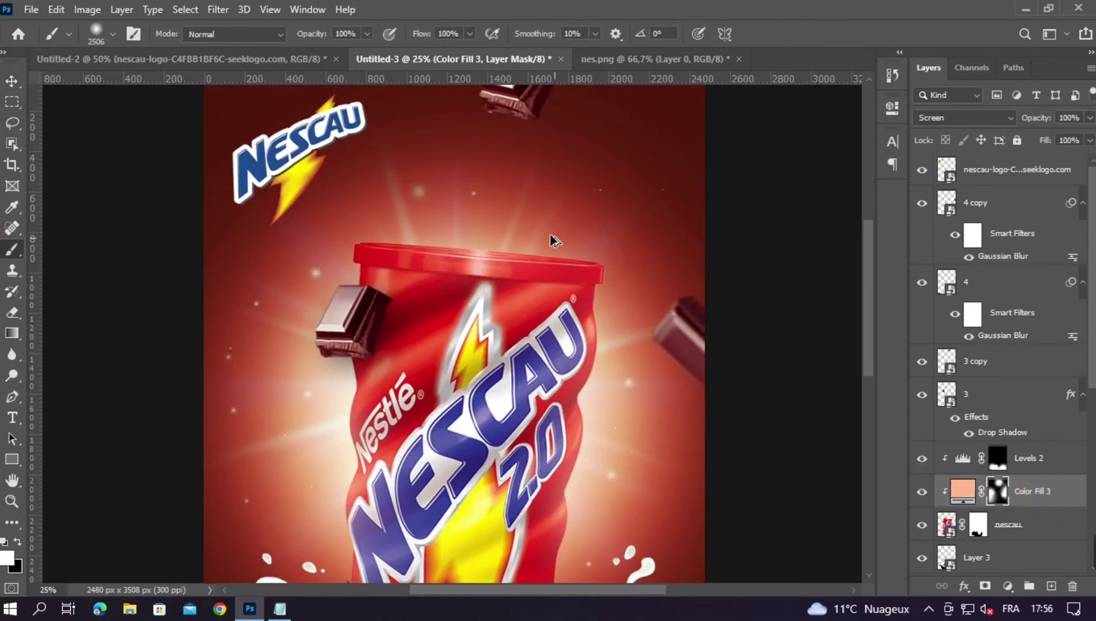
{"action": "left_click_drag", "start_coordinate": [546, 236], "coordinate": [324, 231]}
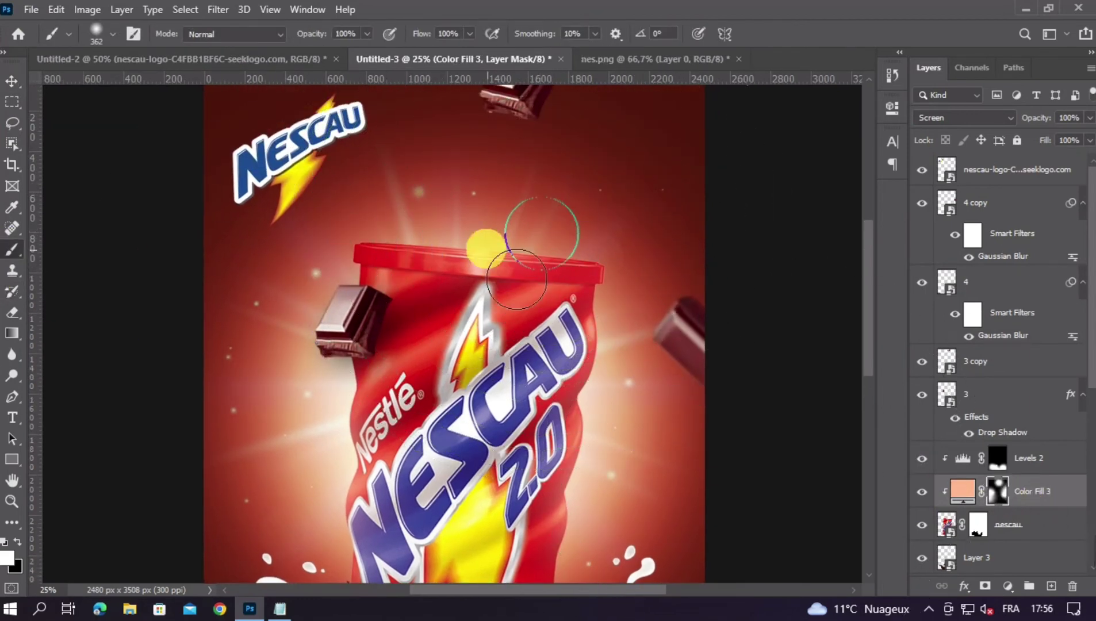
{"action": "left_click", "coordinate": [619, 239]}
{"action": "mouse_move", "coordinate": [650, 270]}
{"action": "left_mouse_down"}
{"action": "mouse_move", "coordinate": [478, 222]}
{"action": "mouse_move", "coordinate": [382, 213]}
{"action": "mouse_move", "coordinate": [454, 242]}
{"action": "left_mouse_up"}
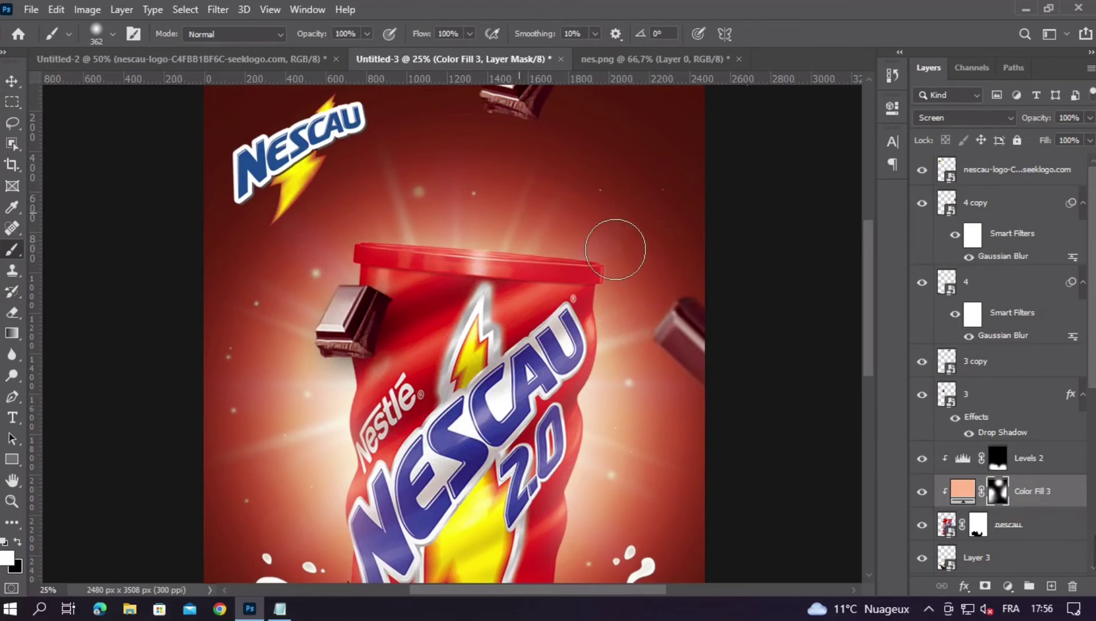
Step: Brighten the can's right and left edges by painting the peach fill's mask with the 362 px brush
{"action": "mouse_move", "coordinate": [705, 369]}
{"action": "left_mouse_down"}
{"action": "mouse_move", "coordinate": [756, 396]}
{"action": "mouse_move", "coordinate": [636, 433]}
{"action": "mouse_move", "coordinate": [610, 421]}
{"action": "left_mouse_up"}
{"action": "mouse_move", "coordinate": [532, 389]}
{"action": "left_mouse_down"}
{"action": "mouse_move", "coordinate": [488, 304]}
{"action": "mouse_move", "coordinate": [508, 291]}
{"action": "left_mouse_up"}
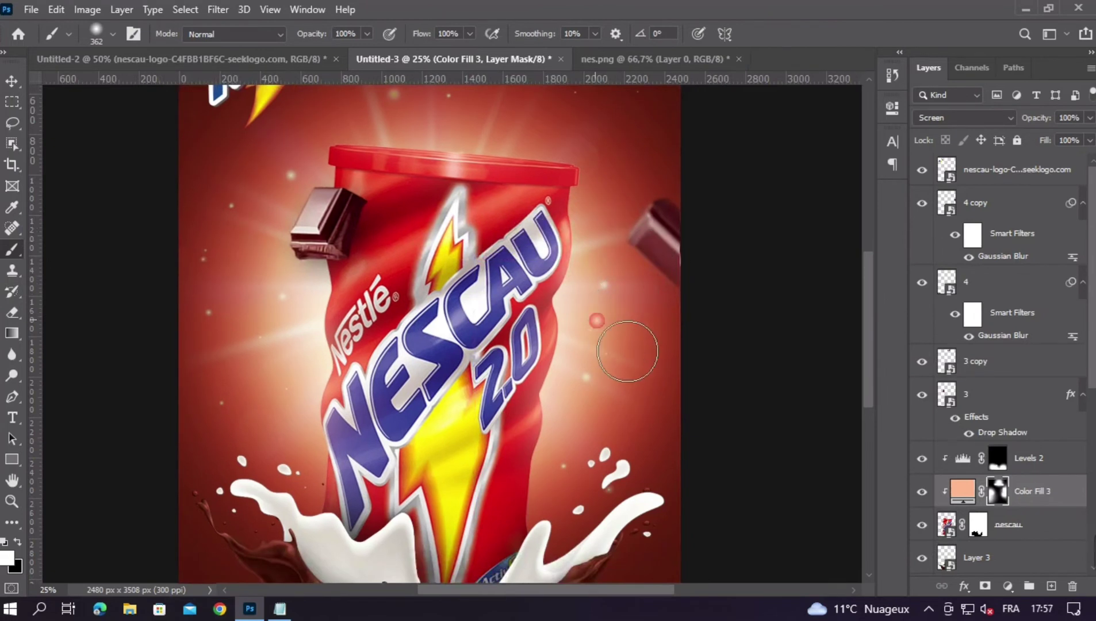
{"action": "mouse_move", "coordinate": [627, 351]}
{"action": "left_mouse_down"}
{"action": "mouse_move", "coordinate": [599, 257]}
{"action": "mouse_move", "coordinate": [636, 283]}
{"action": "left_mouse_up"}
{"action": "mouse_move", "coordinate": [633, 390]}
{"action": "left_mouse_down"}
{"action": "mouse_move", "coordinate": [678, 490]}
{"action": "mouse_move", "coordinate": [610, 442]}
{"action": "left_mouse_up"}
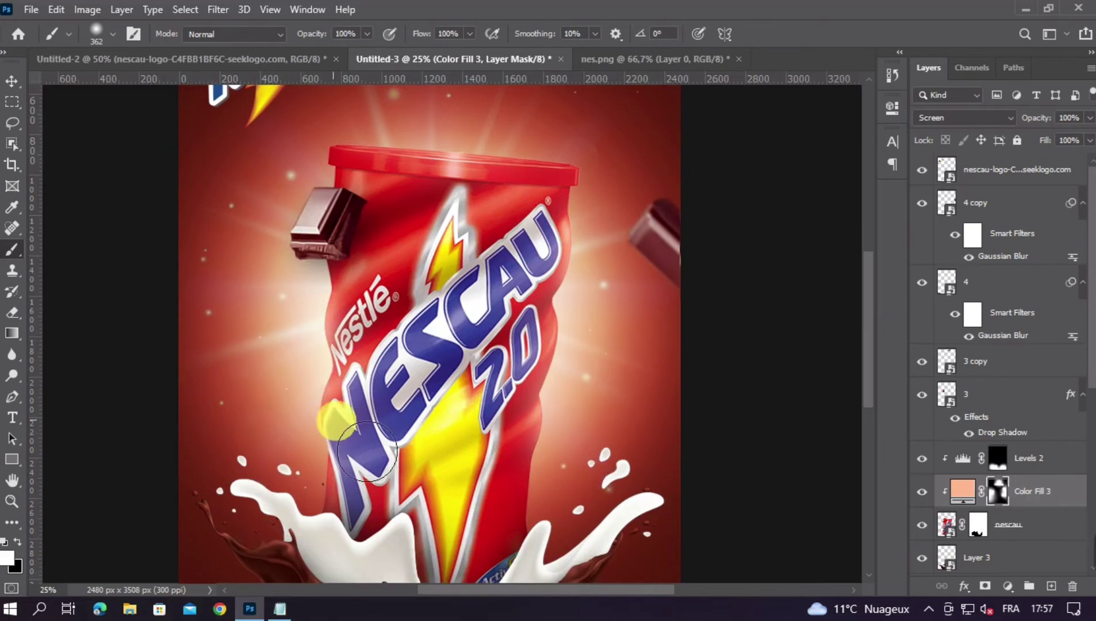
{"action": "left_click_drag", "start_coordinate": [320, 454], "coordinate": [332, 409]}
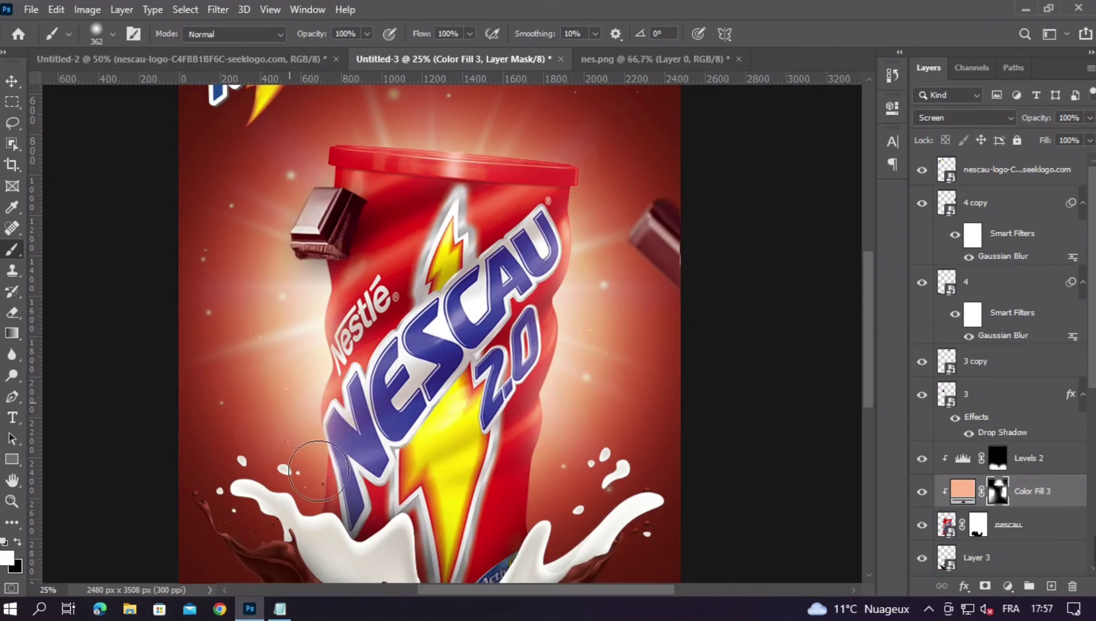
Step: Brighten the can's lower-right edge above the milk splash on the fill's mask with a 538 px brush and review the whole poster
{"action": "left_click_drag", "start_coordinate": [566, 464], "coordinate": [597, 495]}
{"action": "left_click_drag", "start_coordinate": [408, 397], "coordinate": [426, 329]}
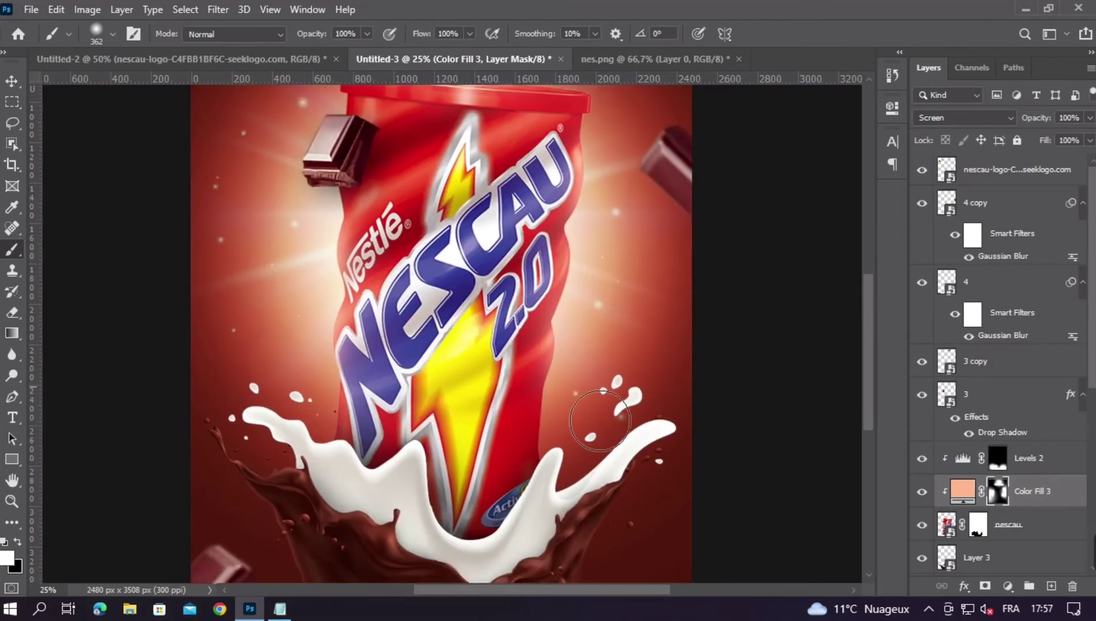
{"action": "mouse_move", "coordinate": [605, 471]}
{"action": "left_mouse_down"}
{"action": "mouse_move", "coordinate": [673, 350]}
{"action": "mouse_move", "coordinate": [636, 411]}
{"action": "mouse_move", "coordinate": [580, 380]}
{"action": "mouse_move", "coordinate": [599, 399]}
{"action": "left_mouse_up"}
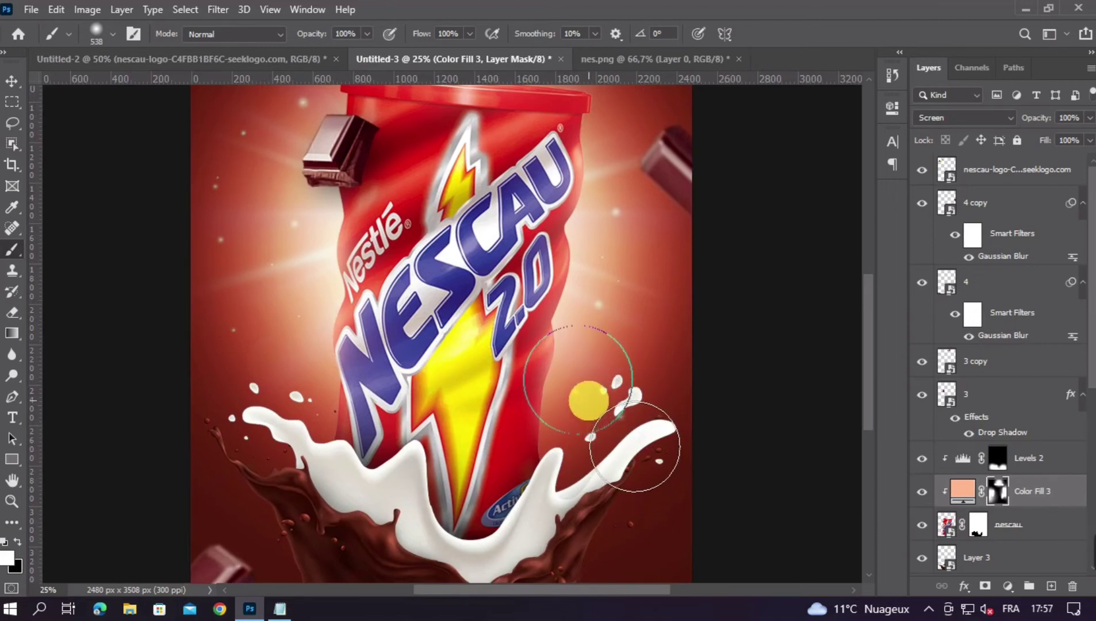
{"action": "mouse_move", "coordinate": [802, 406]}
{"action": "left_mouse_down"}
{"action": "mouse_move", "coordinate": [291, 462]}
{"action": "mouse_move", "coordinate": [333, 493]}
{"action": "mouse_move", "coordinate": [425, 385]}
{"action": "mouse_move", "coordinate": [724, 397]}
{"action": "left_mouse_up"}
{"action": "key", "text": "ctrl+minus"}
{"action": "key", "text": "ctrl+minus"}
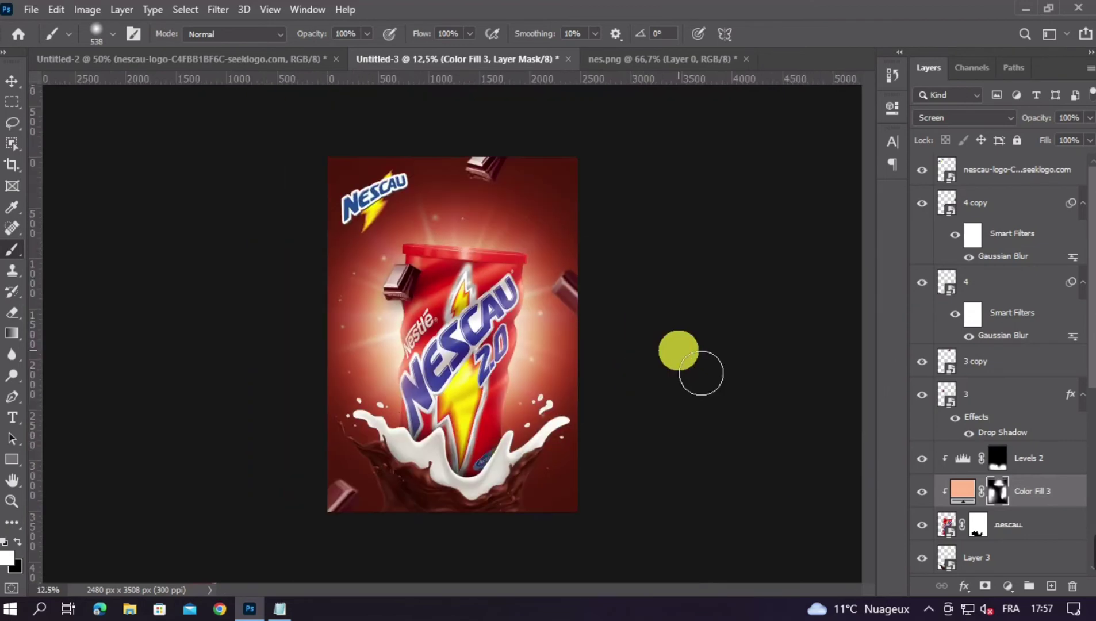
Step: Paint a thin peach highlight along the upper edge of the can's lid on the Color Fill 3 mask with a 74 px brush
{"action": "key", "text": "v"}
{"action": "key", "text": "ctrl+plus"}
{"action": "key", "text": "ctrl+plus"}
{"action": "key", "text": "ctrl+plus"}
{"action": "left_click_drag", "start_coordinate": [486, 229], "coordinate": [472, 318]}
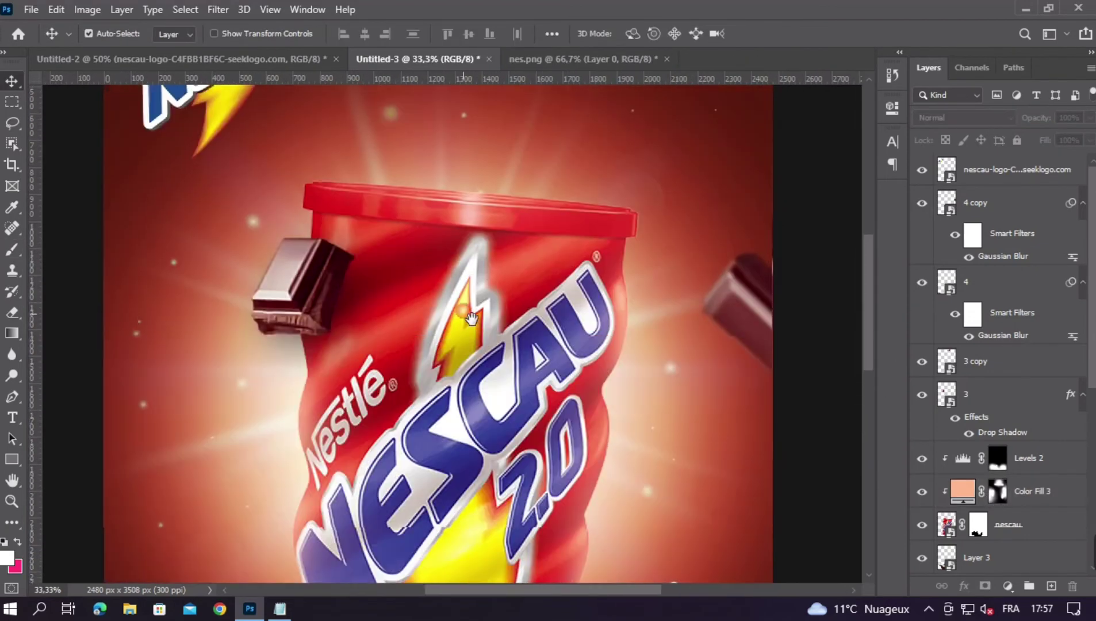
{"action": "left_click", "coordinate": [12, 249]}
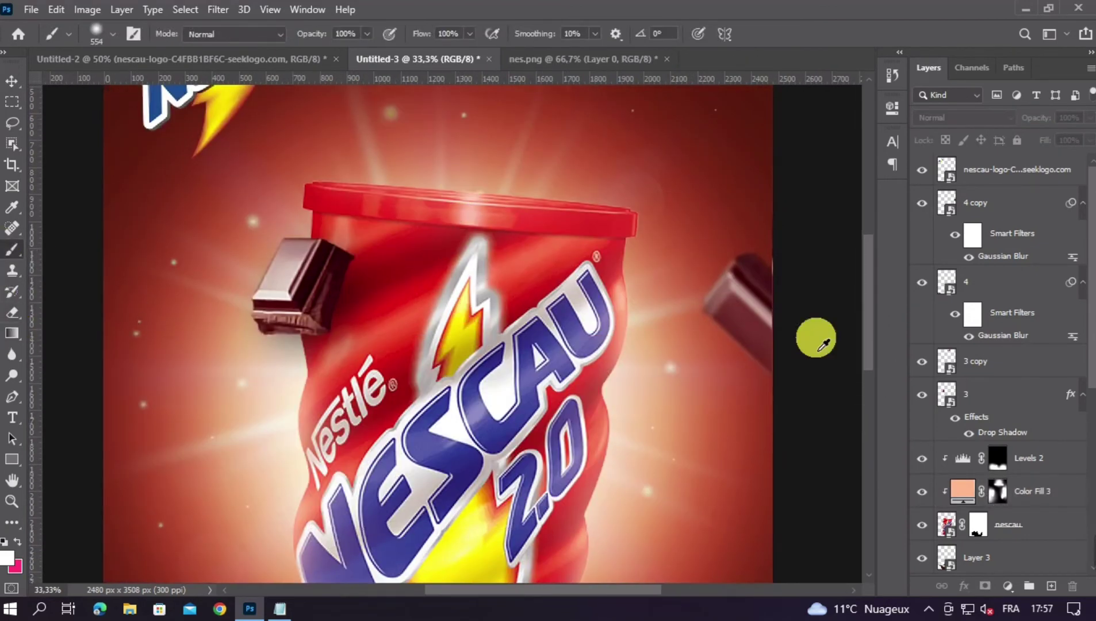
{"action": "left_click", "coordinate": [997, 490]}
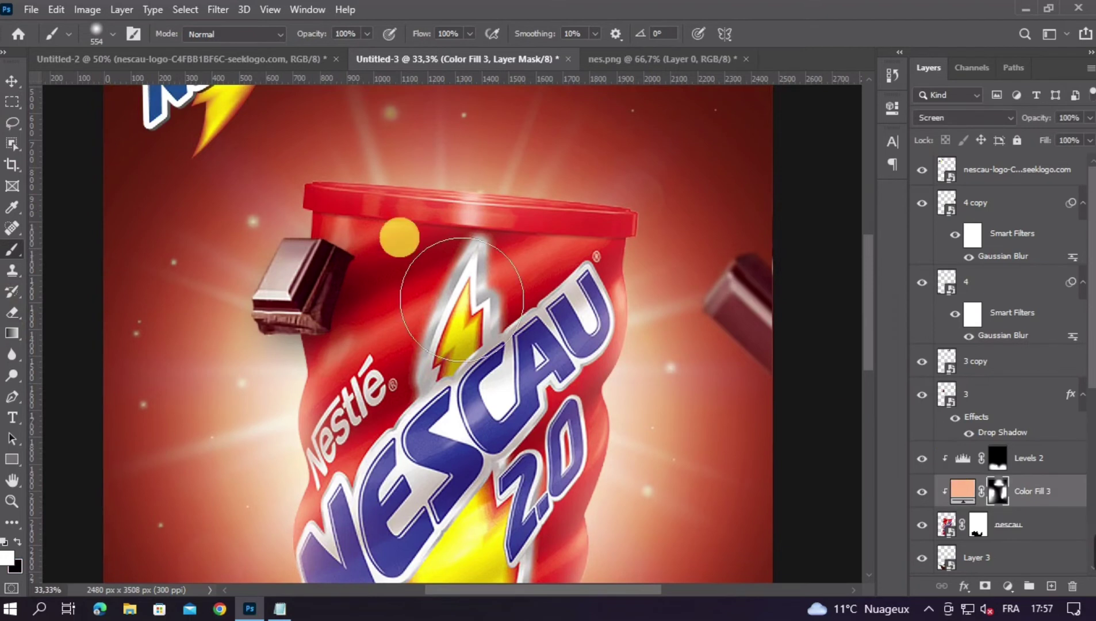
{"action": "right_click", "coordinate": [344, 168]}
{"action": "key", "text": "Return"}
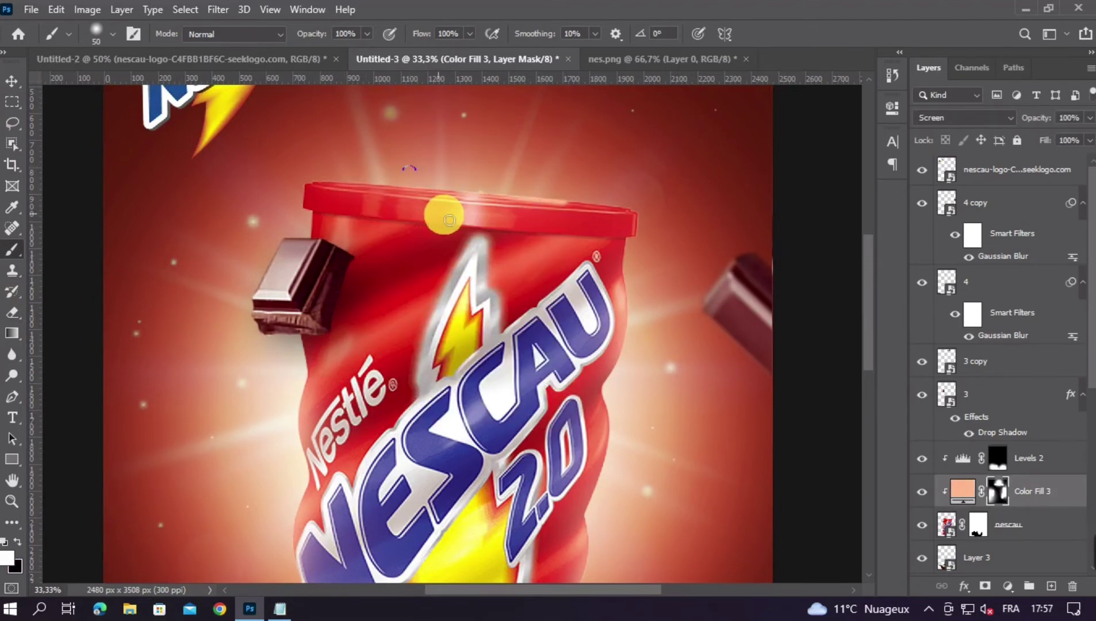
{"action": "key", "text": "ctrl+z"}
{"action": "left_click_drag", "start_coordinate": [426, 187], "coordinate": [428, 187]}
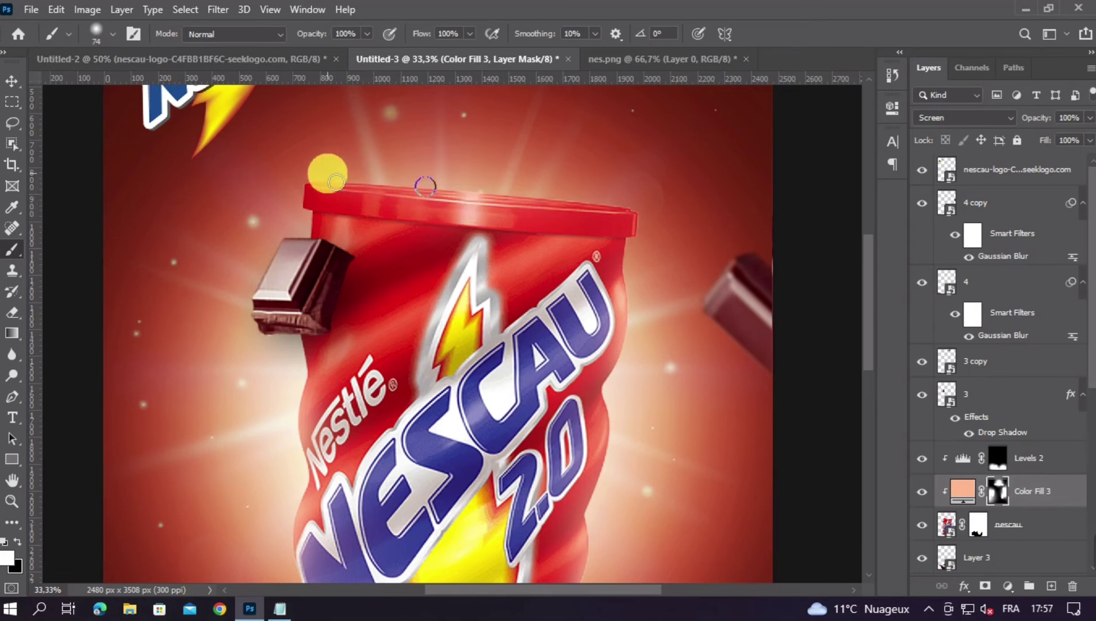
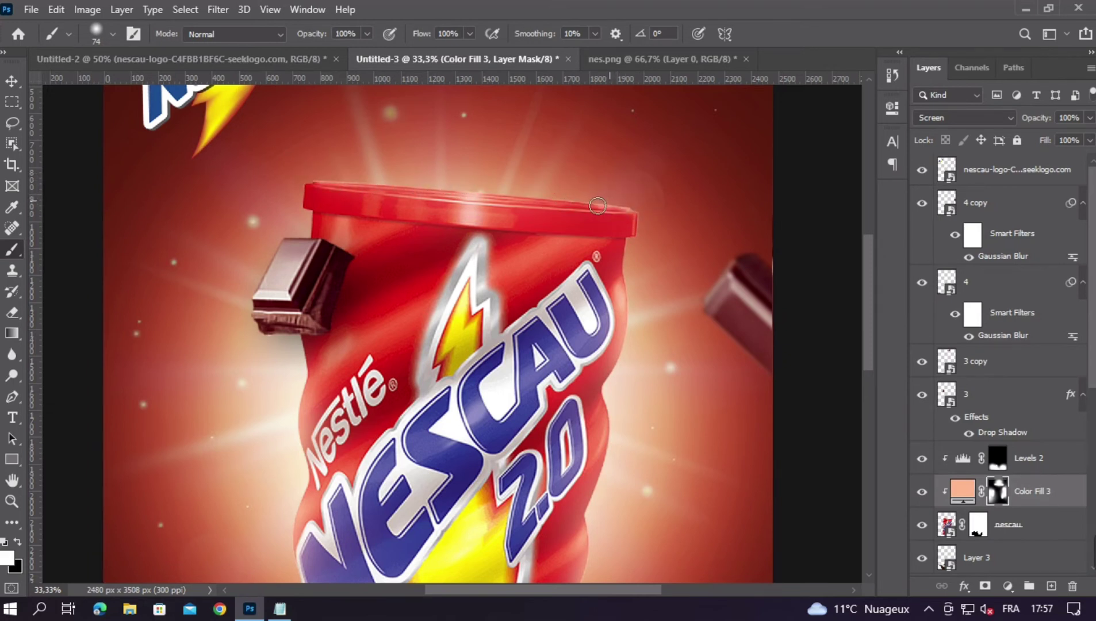
Step: Extend the highlight to the lid's right end and light its left corner on the mask with a 98 px brush
{"action": "left_click_drag", "start_coordinate": [609, 200], "coordinate": [618, 209]}
{"action": "key", "text": "bracketright"}
{"action": "key", "text": "bracketright"}
{"action": "key", "text": "bracketright"}
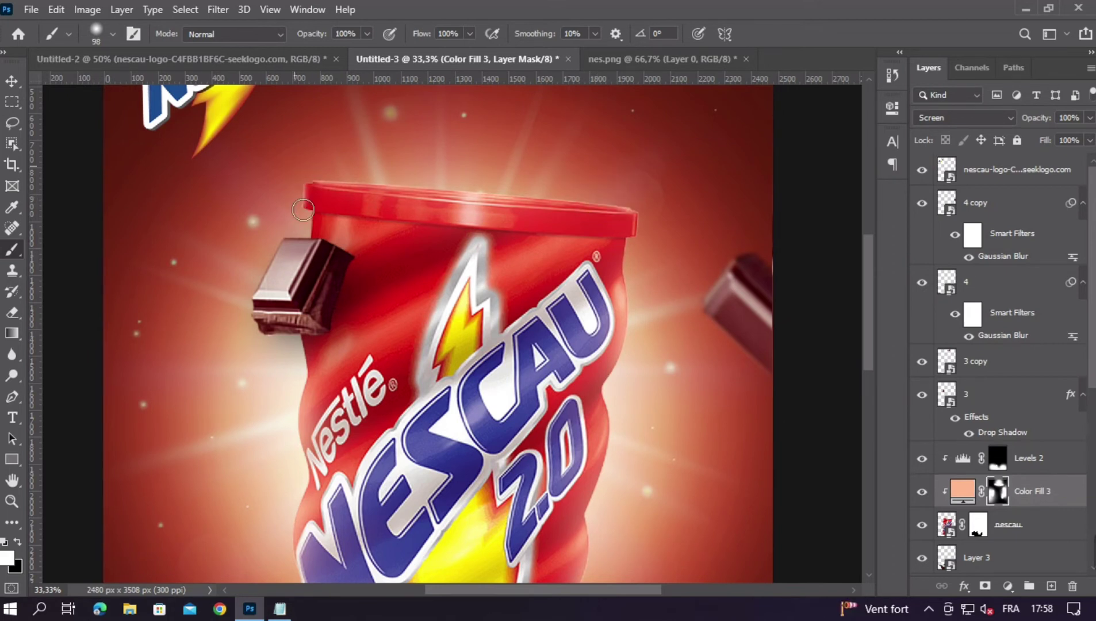
{"action": "left_click", "coordinate": [684, 229]}
{"action": "scroll", "coordinate": [733, 237], "scroll_direction": "down", "scroll_amount": 3}
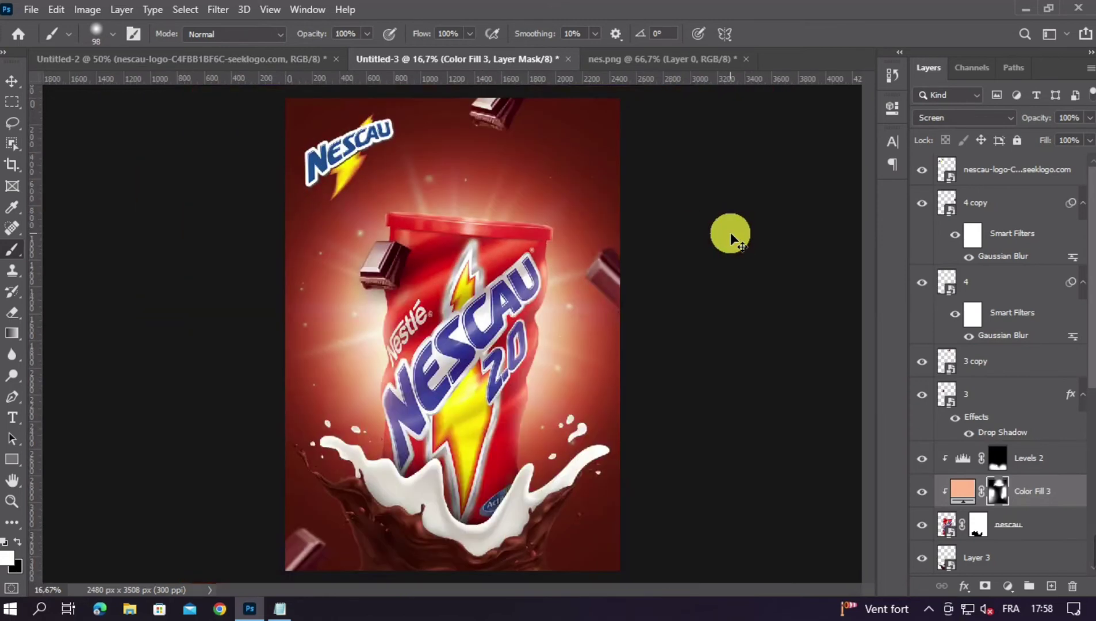
Step: Inspect the lid's rim light up close and in the whole poster
{"action": "scroll", "coordinate": [731, 237], "scroll_direction": "up", "scroll_amount": 1}
{"action": "scroll", "coordinate": [730, 232], "scroll_direction": "up", "scroll_amount": 2}
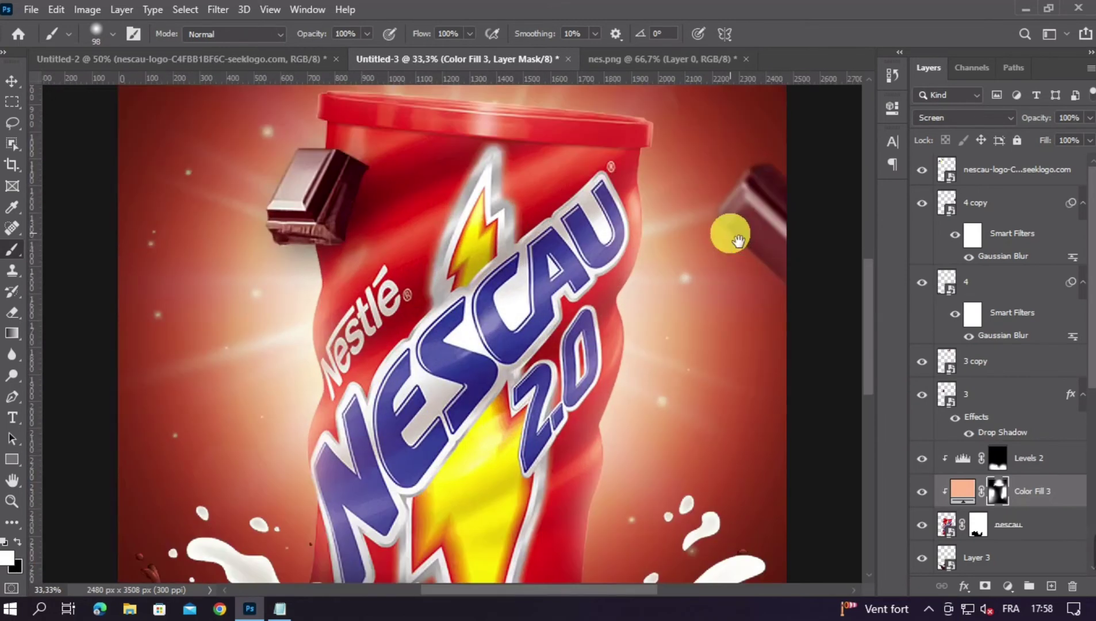
{"action": "scroll", "coordinate": [270, 247], "scroll_direction": "down", "scroll_amount": 1}
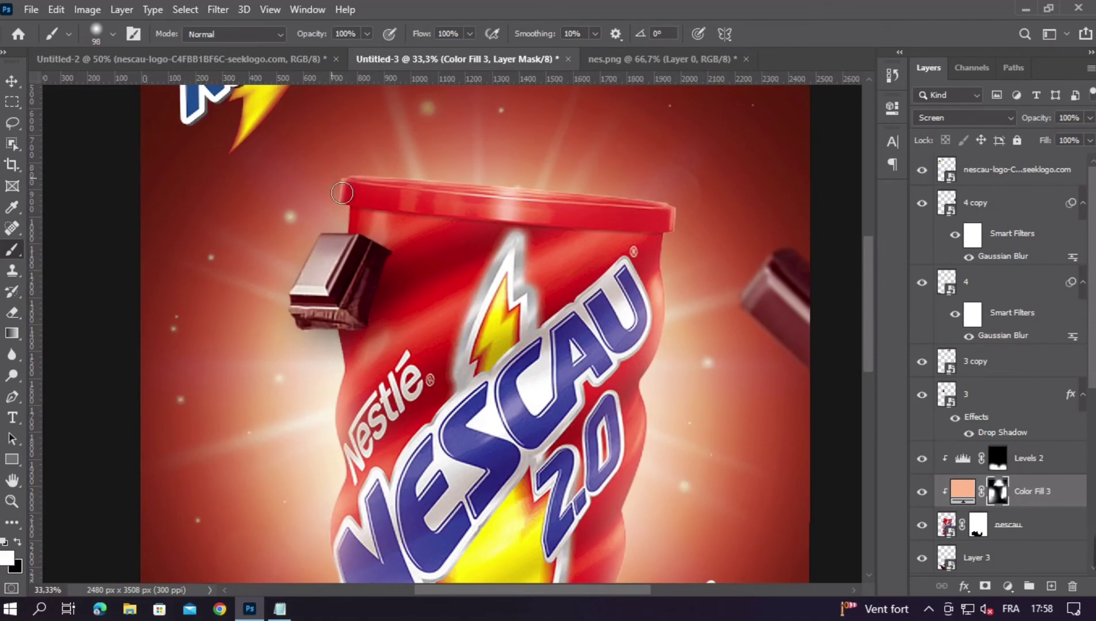
{"action": "scroll", "coordinate": [834, 375], "scroll_direction": "down", "scroll_amount": 3}
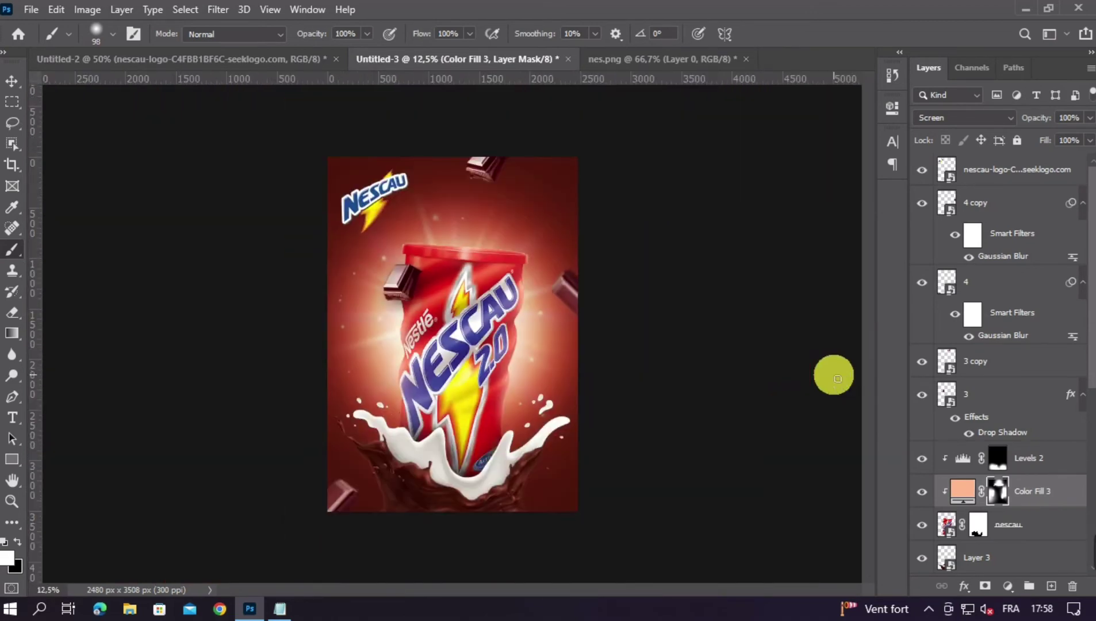
{"action": "scroll", "coordinate": [834, 375], "scroll_direction": "up", "scroll_amount": 1}
{"action": "scroll", "coordinate": [834, 374], "scroll_direction": "down", "scroll_amount": 1}
{"action": "scroll", "coordinate": [834, 374], "scroll_direction": "down", "scroll_amount": 1}
{"action": "scroll", "coordinate": [833, 374], "scroll_direction": "up", "scroll_amount": 1}
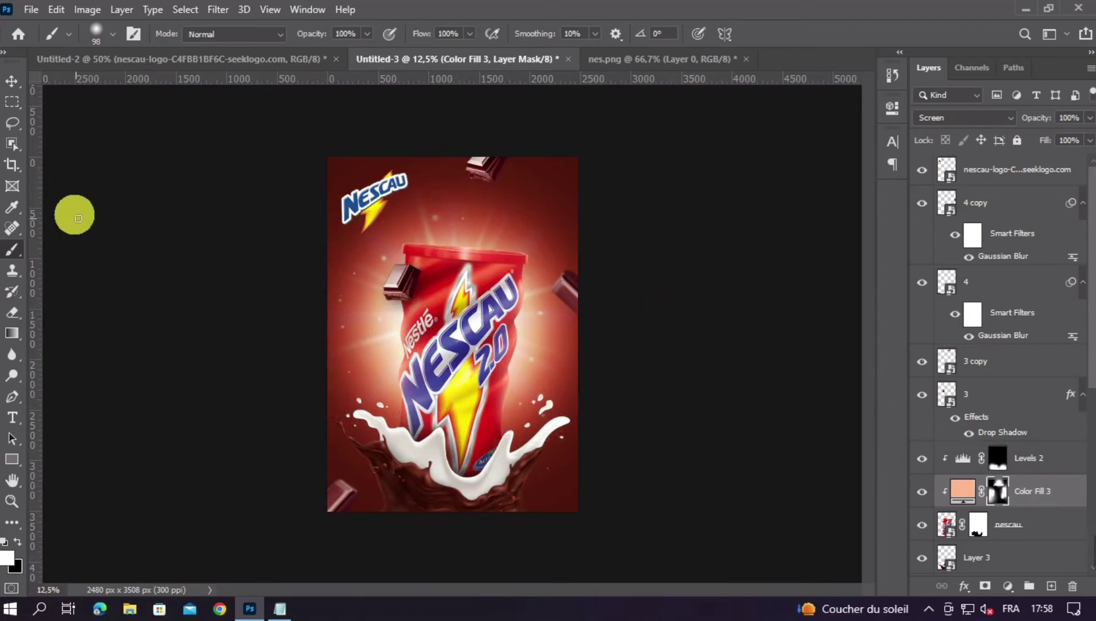
Step: Set the opacity of the Color Fill 3 layer to 96%
{"action": "left_click_drag", "start_coordinate": [1080, 137], "coordinate": [1087, 137]}
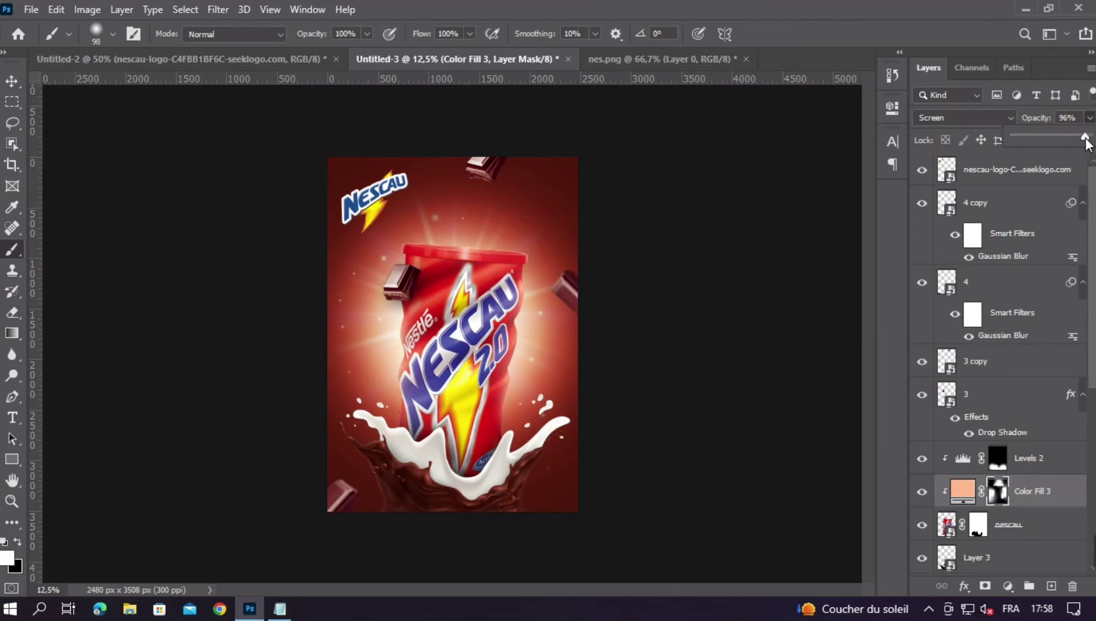
{"action": "left_click", "coordinate": [822, 225]}
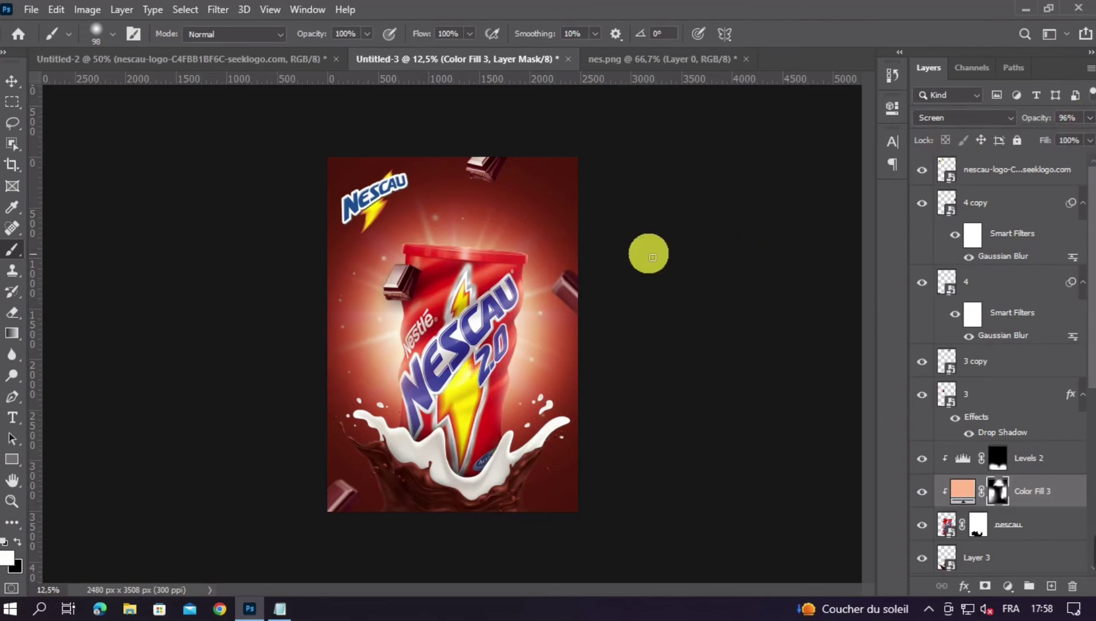
{"action": "left_click", "coordinate": [26, 82]}
{"action": "left_click", "coordinate": [685, 276]}
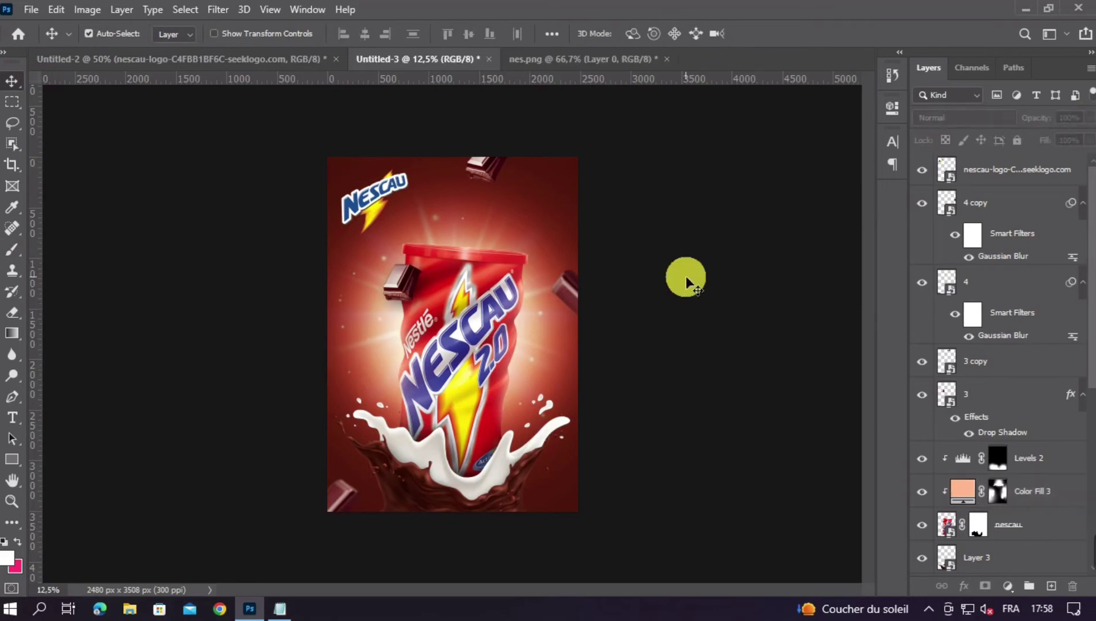
Step: Add a light orange solid color fill layer above the chocolate piece at the poster's upper edge
{"action": "key", "text": "ctrl+plus"}
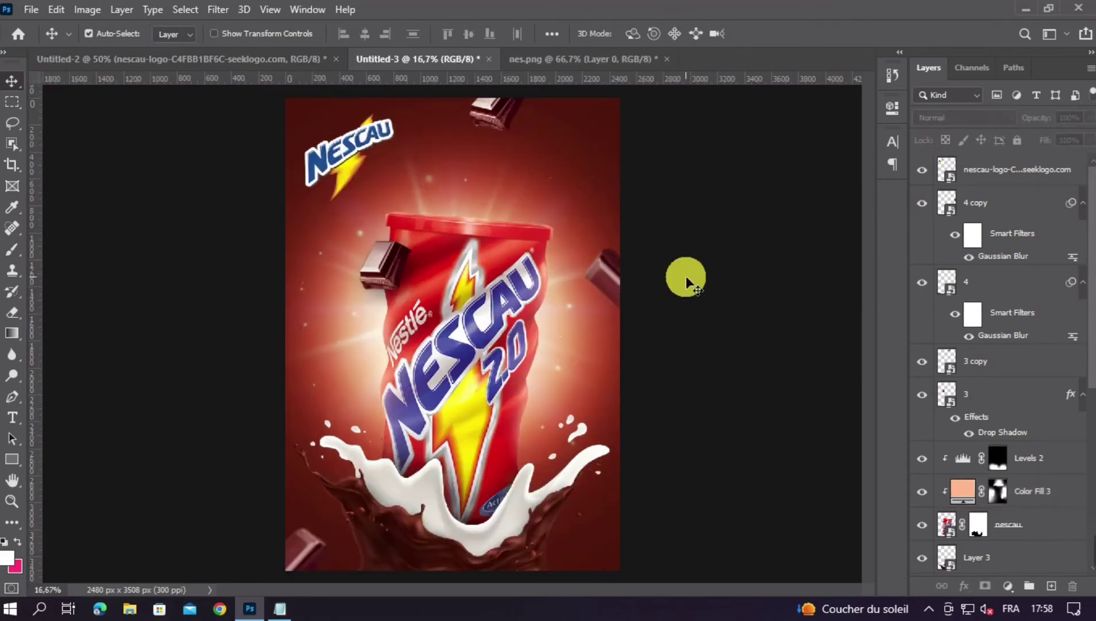
{"action": "left_click", "coordinate": [502, 112]}
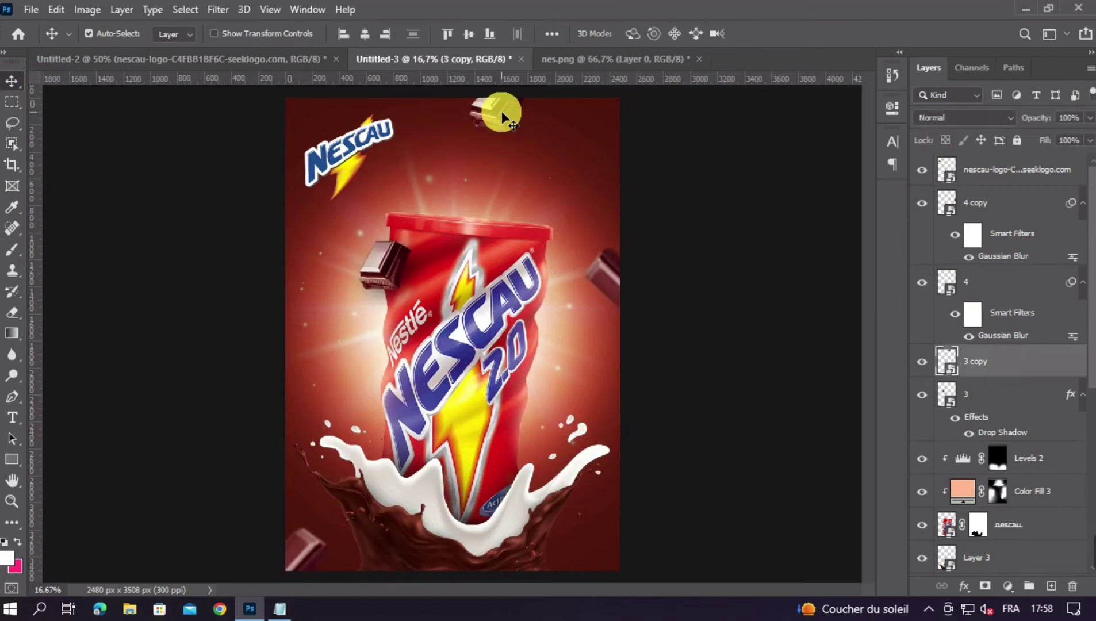
{"action": "left_click", "coordinate": [1008, 586]}
{"action": "left_click", "coordinate": [1003, 305]}
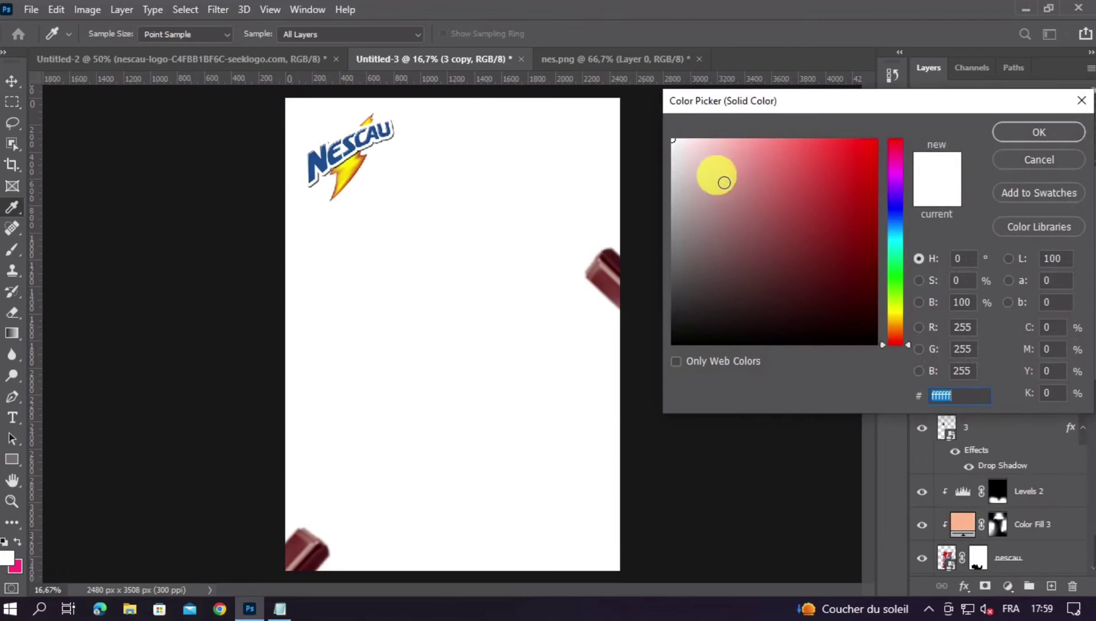
{"action": "left_click_drag", "start_coordinate": [759, 154], "coordinate": [748, 139]}
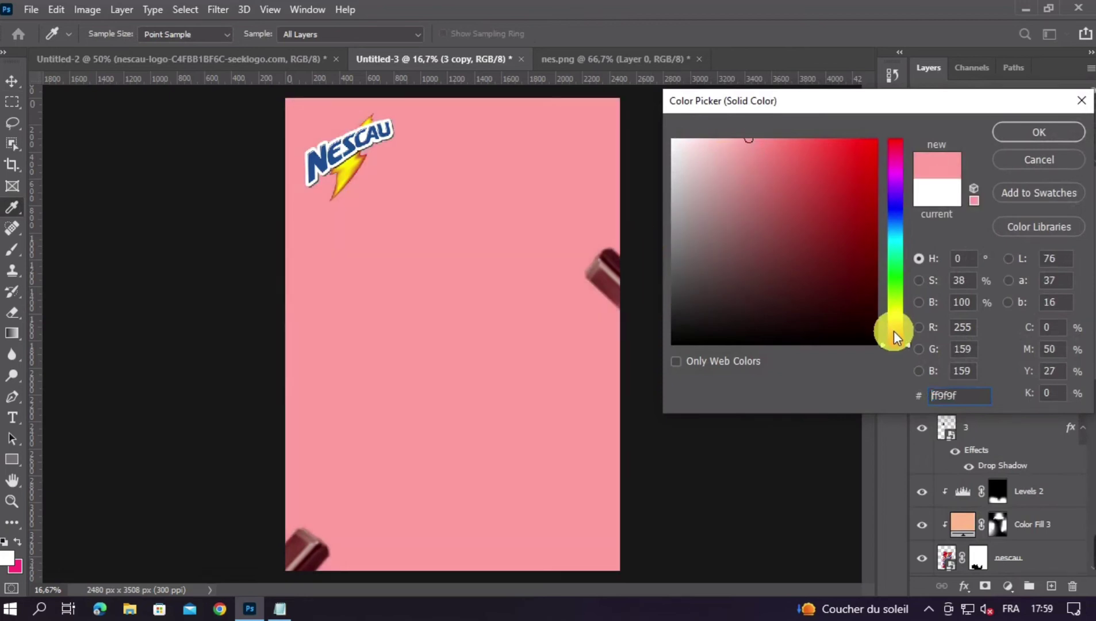
{"action": "left_click", "coordinate": [895, 331]}
{"action": "left_click_drag", "start_coordinate": [896, 330], "coordinate": [896, 318]}
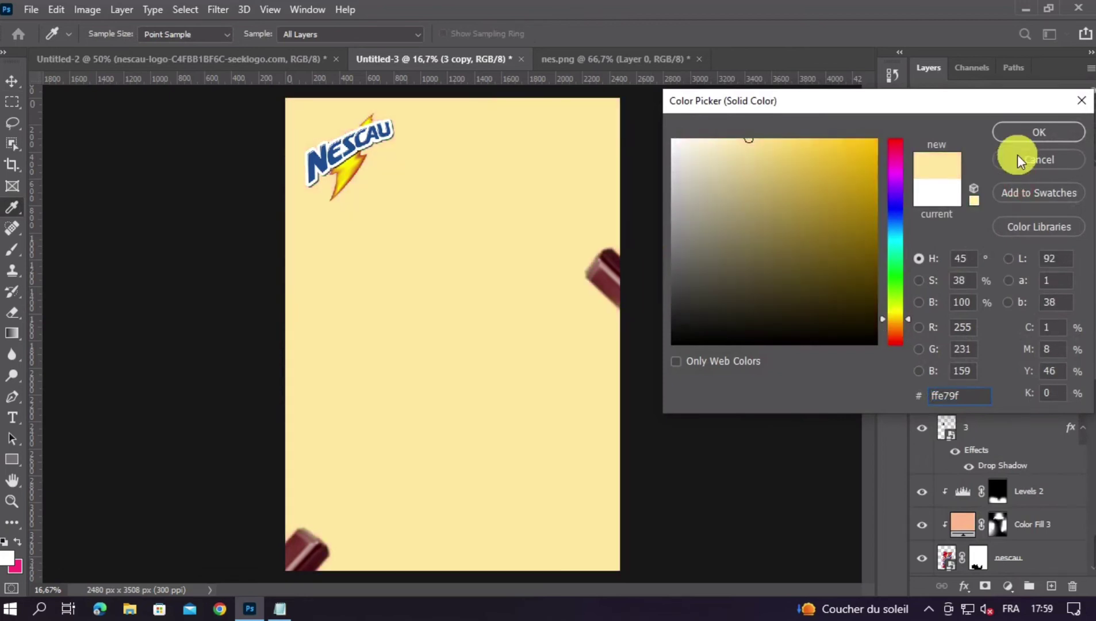
{"action": "left_click", "coordinate": [895, 325]}
{"action": "left_click", "coordinate": [1038, 133]}
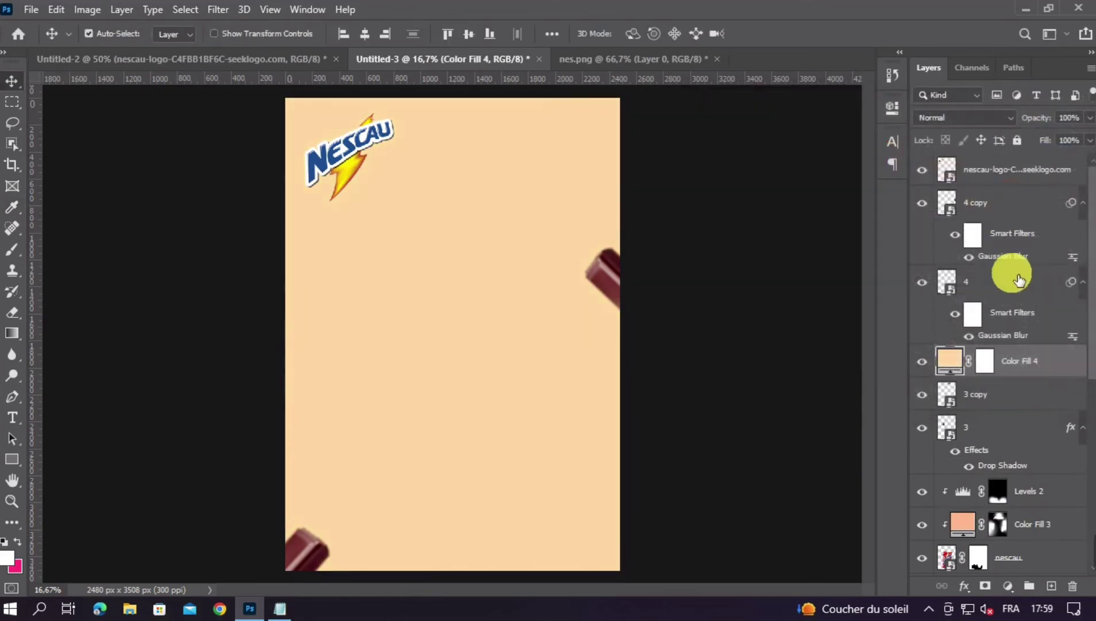
Step: Clip the new fill to the upper chocolate piece and invert its mask to hide the color
{"action": "right_click", "coordinate": [1050, 363]}
{"action": "left_click", "coordinate": [864, 304]}
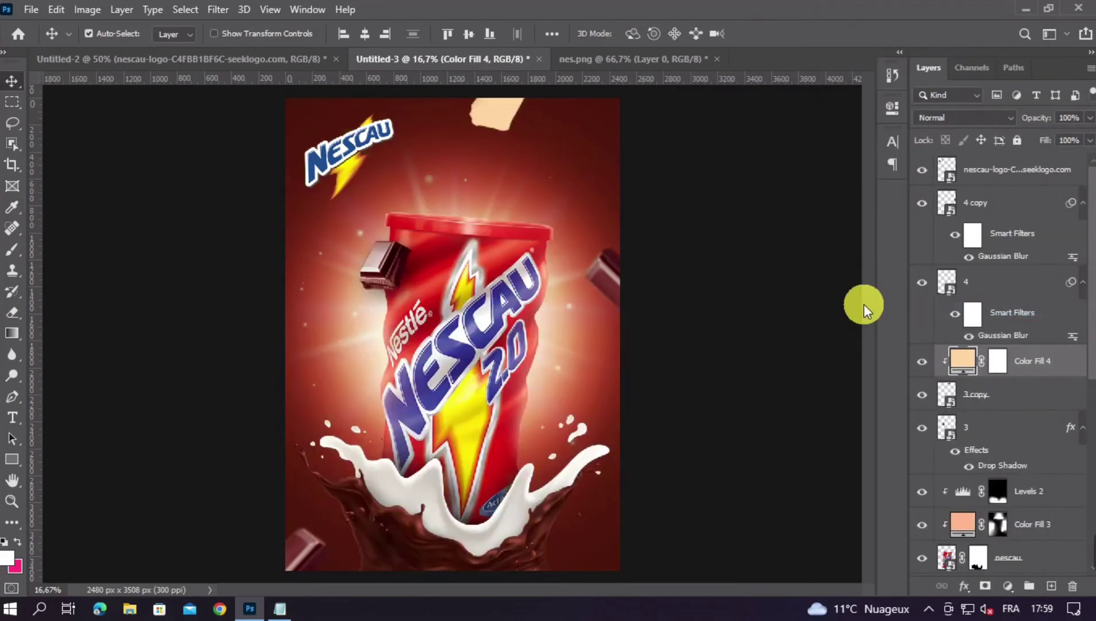
{"action": "left_click", "coordinate": [998, 361]}
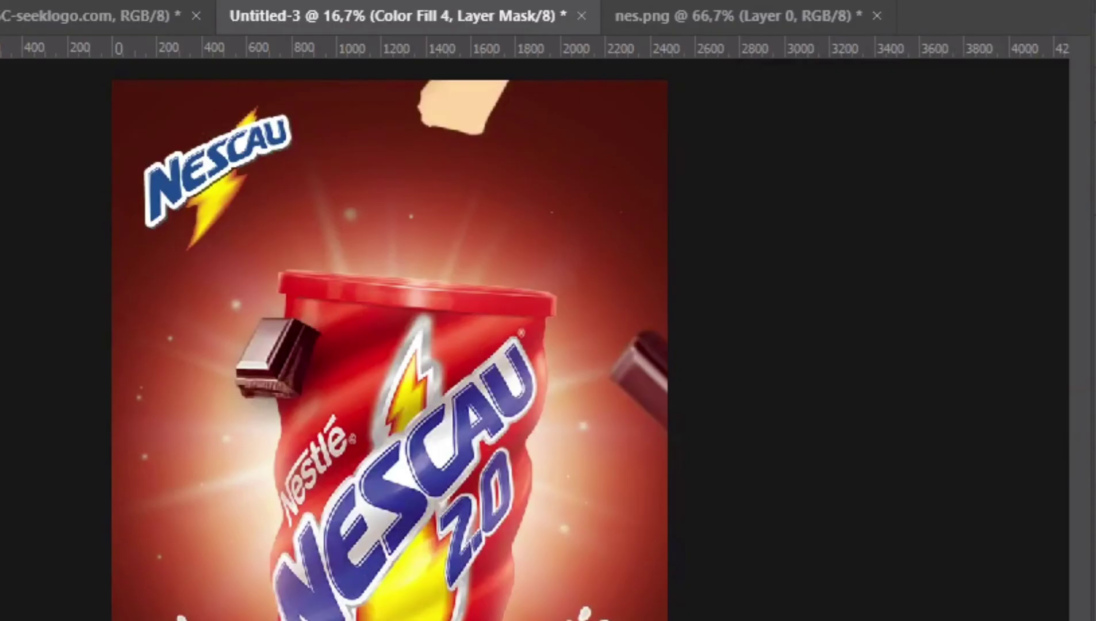
{"action": "key", "text": "ctrl+i"}
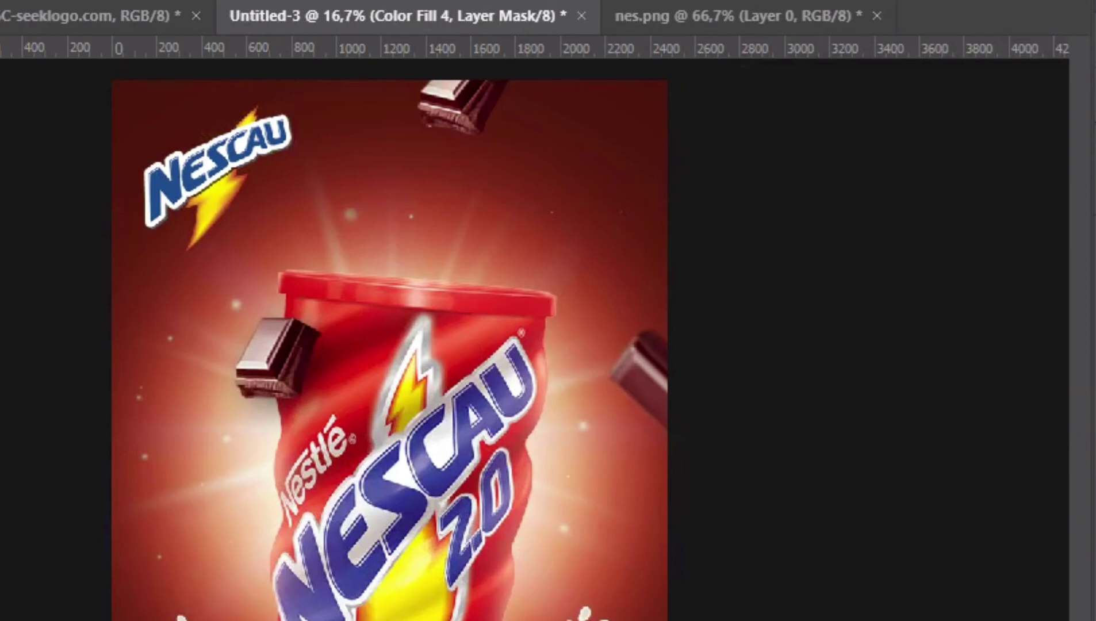
Step: Paint a soft light orange glow on the underside of the upper chocolate piece through the Color Fill 4 mask
{"action": "mouse_move", "coordinate": [440, 98]}
{"action": "left_mouse_down"}
{"action": "mouse_move", "coordinate": [500, 154]}
{"action": "mouse_move", "coordinate": [444, 142]}
{"action": "left_mouse_up"}
{"action": "key", "text": "ctrl+z"}
{"action": "left_click_drag", "start_coordinate": [427, 154], "coordinate": [455, 167]}
{"action": "mouse_move", "coordinate": [377, 187]}
{"action": "left_mouse_down"}
{"action": "mouse_move", "coordinate": [415, 225]}
{"action": "mouse_move", "coordinate": [452, 221]}
{"action": "left_mouse_up"}
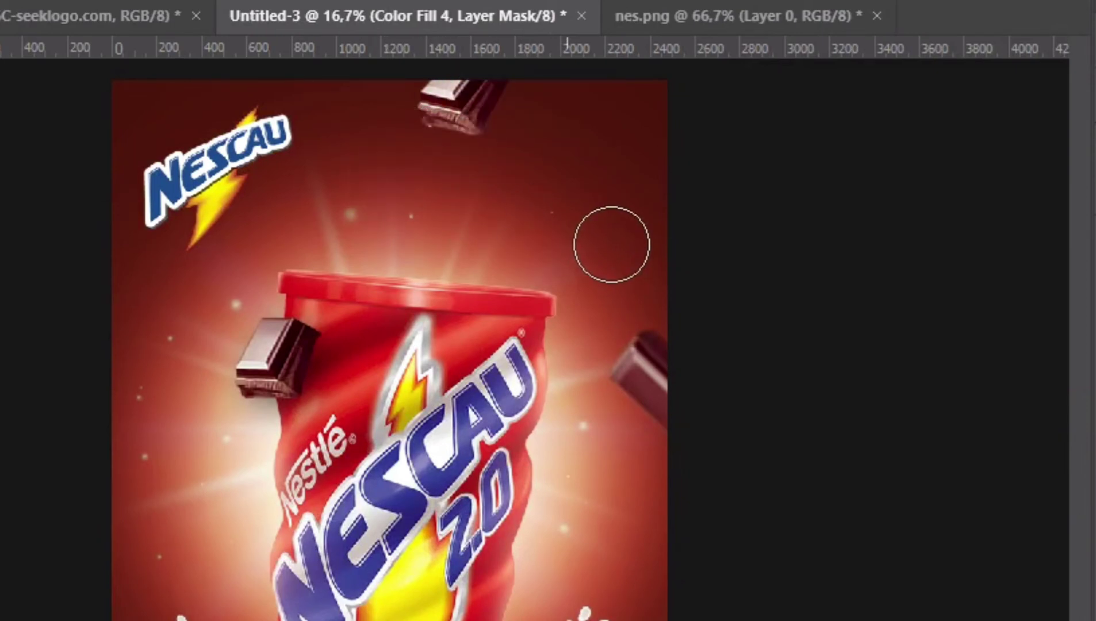
{"action": "mouse_move", "coordinate": [612, 245]}
{"action": "left_mouse_down"}
{"action": "mouse_move", "coordinate": [666, 316]}
{"action": "mouse_move", "coordinate": [512, 290]}
{"action": "mouse_move", "coordinate": [487, 482]}
{"action": "mouse_move", "coordinate": [594, 441]}
{"action": "left_mouse_up"}
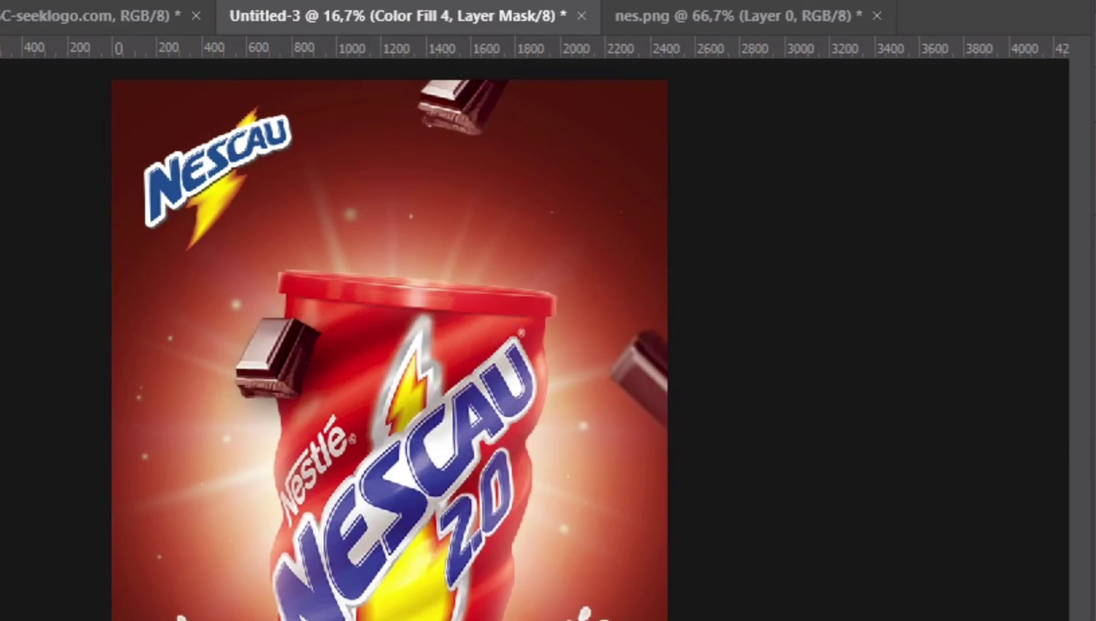
{"action": "mouse_move", "coordinate": [700, 415]}
{"action": "left_mouse_down"}
{"action": "mouse_move", "coordinate": [661, 413]}
{"action": "mouse_move", "coordinate": [592, 452]}
{"action": "left_mouse_up"}
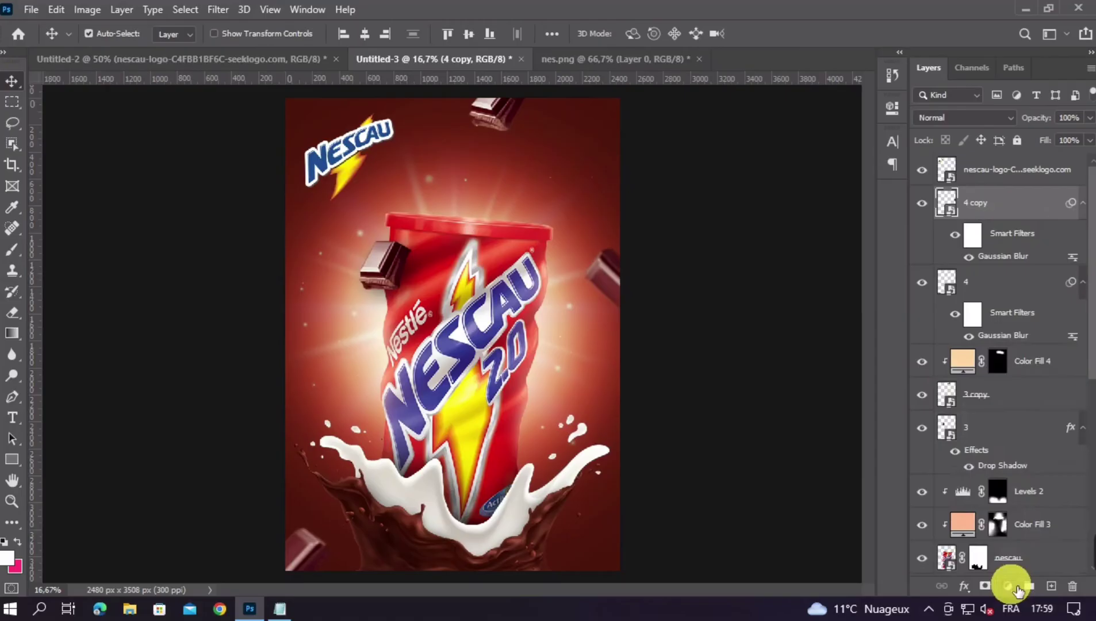
Step: Add a light orange solid color fill layer above the 4 copy layer for the right-hand chocolate piece
{"action": "left_click", "coordinate": [1017, 589]}
{"action": "left_click", "coordinate": [999, 300]}
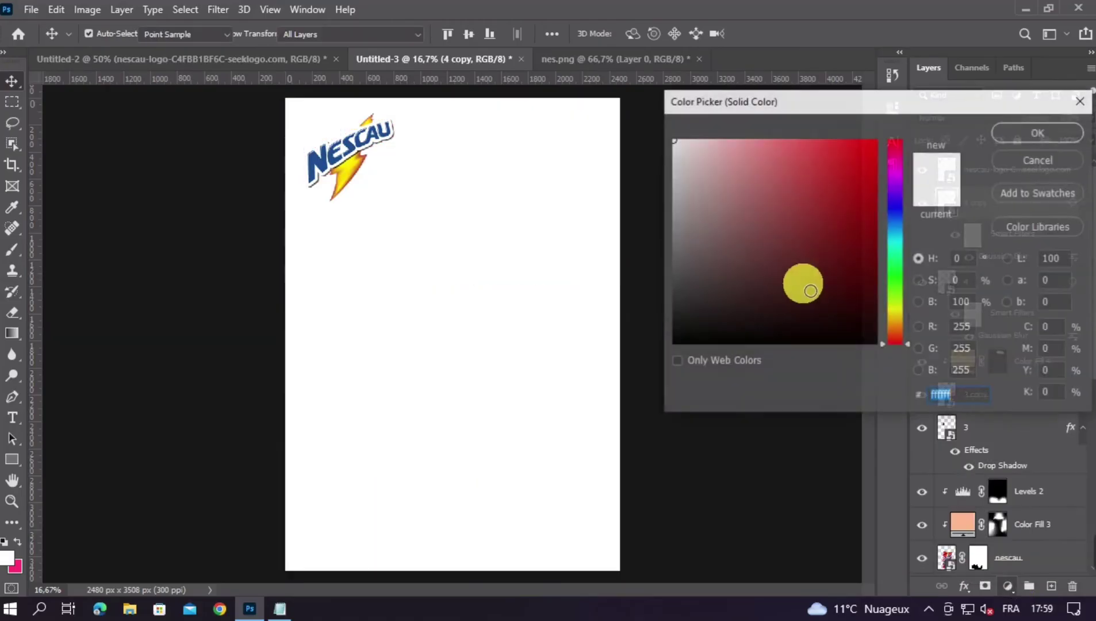
{"action": "left_click_drag", "start_coordinate": [764, 181], "coordinate": [755, 139]}
{"action": "left_click_drag", "start_coordinate": [896, 345], "coordinate": [896, 326]}
{"action": "left_click", "coordinate": [1039, 132]}
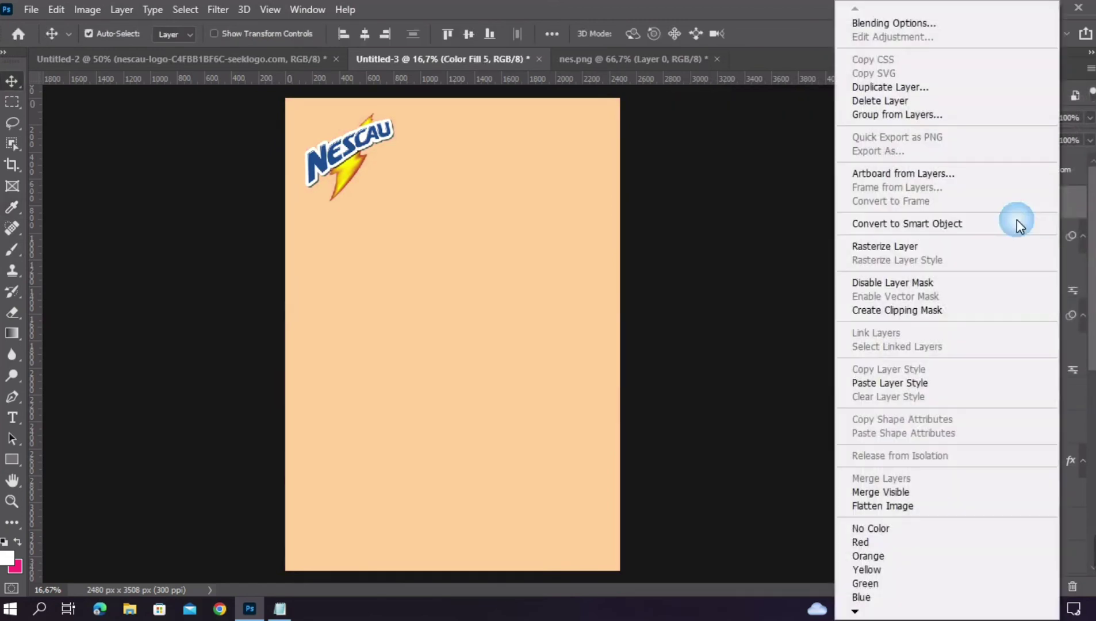
Step: Clip Color Fill 5 to the right-hand chocolate piece and invert its mask to black
{"action": "right_click", "coordinate": [995, 203]}
{"action": "left_click", "coordinate": [893, 310]}
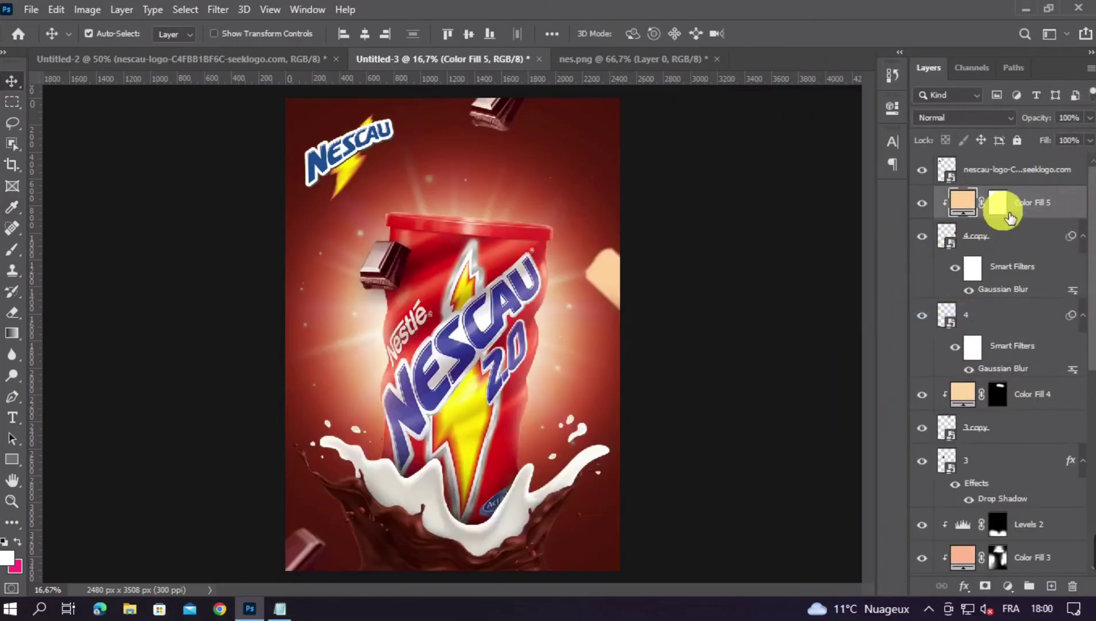
{"action": "left_click", "coordinate": [1011, 212]}
{"action": "key", "text": "ctrl+i"}
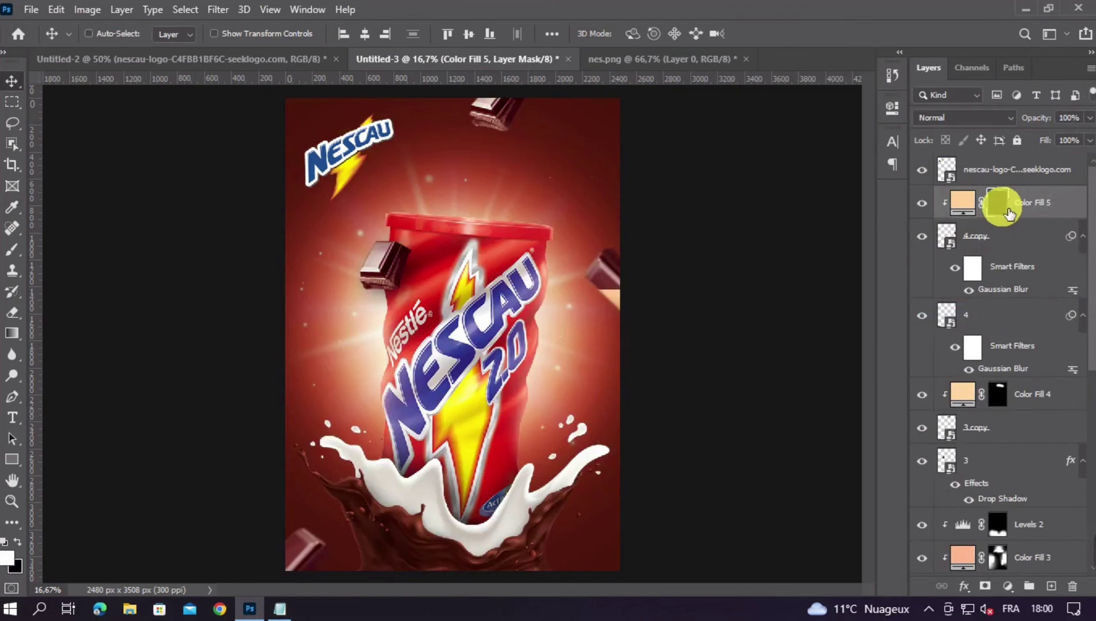
Step: Paint the glow onto the can-facing side of the right-hand chocolate piece on its fill mask with a 650 px soft brush
{"action": "left_click", "coordinate": [12, 249]}
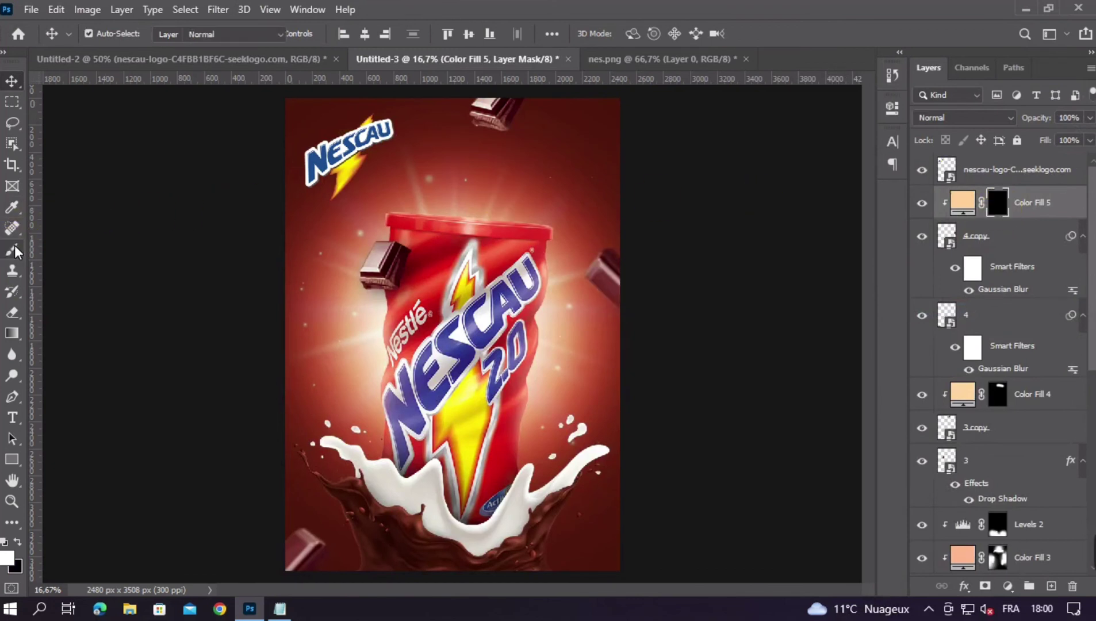
{"action": "mouse_move", "coordinate": [511, 262]}
{"action": "left_mouse_down"}
{"action": "mouse_move", "coordinate": [595, 266]}
{"action": "mouse_move", "coordinate": [596, 310]}
{"action": "mouse_move", "coordinate": [576, 365]}
{"action": "mouse_move", "coordinate": [590, 356]}
{"action": "left_mouse_up"}
{"action": "key", "text": "ctrl+z"}
{"action": "left_click_drag", "start_coordinate": [550, 266], "coordinate": [582, 257]}
{"action": "mouse_move", "coordinate": [586, 302]}
{"action": "left_mouse_down"}
{"action": "mouse_move", "coordinate": [521, 337]}
{"action": "mouse_move", "coordinate": [568, 303]}
{"action": "mouse_move", "coordinate": [597, 373]}
{"action": "mouse_move", "coordinate": [575, 327]}
{"action": "mouse_move", "coordinate": [687, 421]}
{"action": "left_mouse_up"}
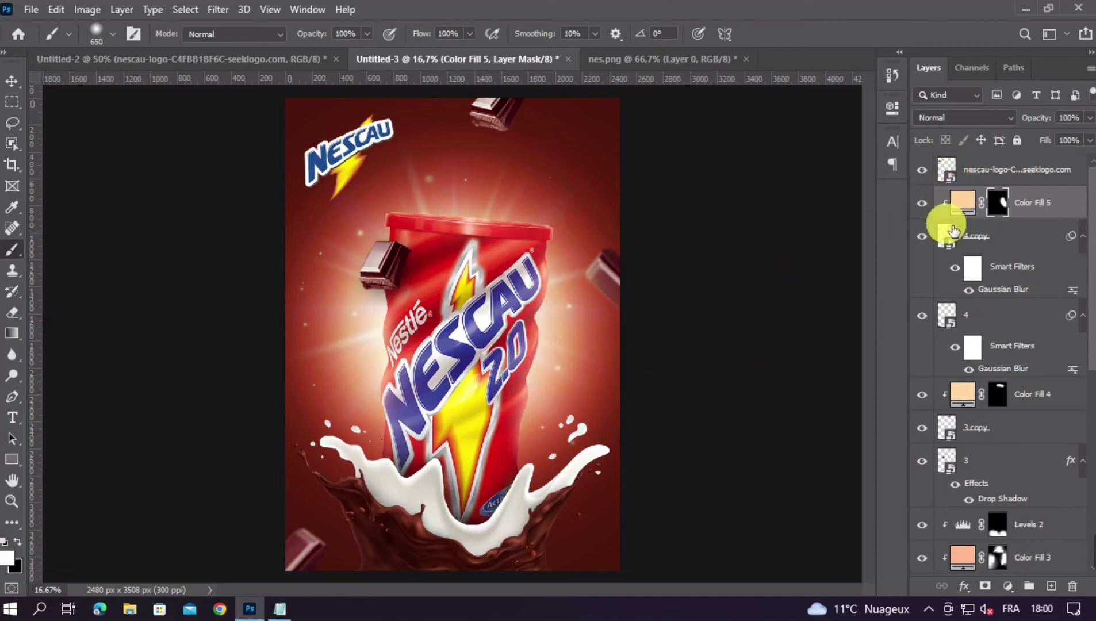
Step: Set Color Fill 5's blend mode to Screen and try an extra glow stroke with a larger brush
{"action": "left_click", "coordinate": [956, 115]}
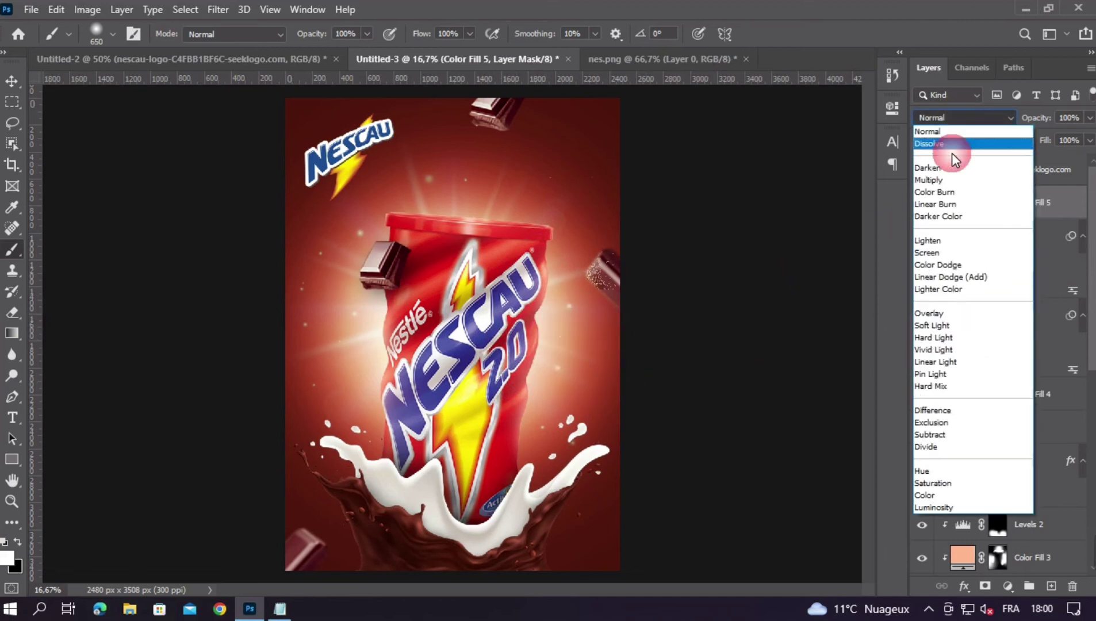
{"action": "left_click", "coordinate": [936, 249]}
{"action": "mouse_move", "coordinate": [533, 345]}
{"action": "left_mouse_down"}
{"action": "mouse_move", "coordinate": [580, 338]}
{"action": "mouse_move", "coordinate": [492, 407]}
{"action": "left_mouse_up"}
{"action": "key", "text": "ctrl+z"}
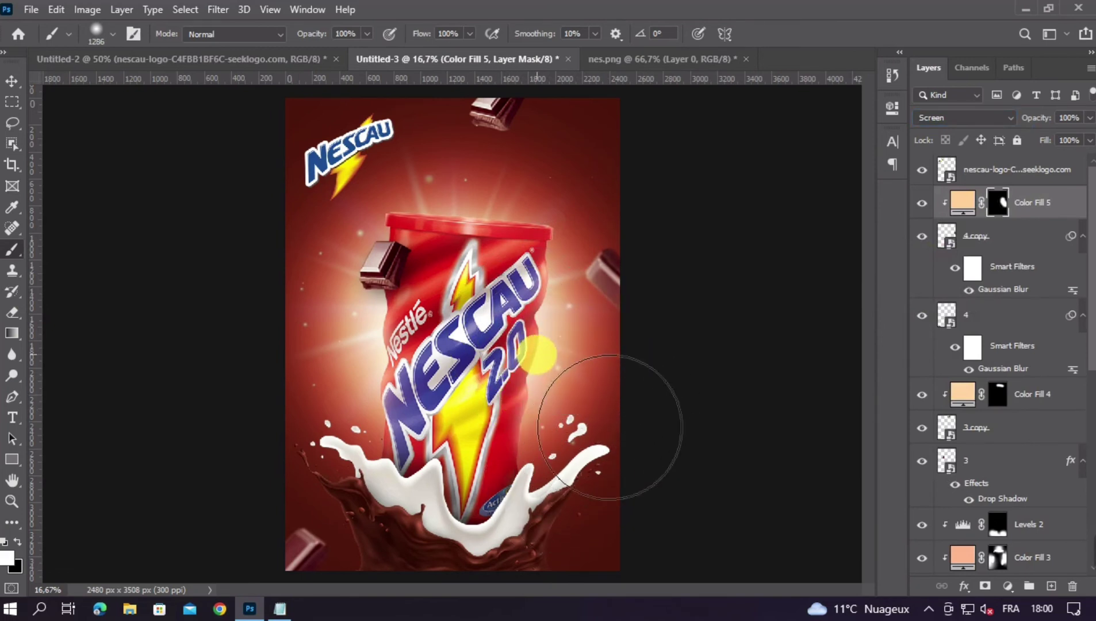
Step: Add another soft glow dab to Color Fill 5's mask, lower the layer's opacity to about 84%, and deselect all layers
{"action": "left_click", "coordinate": [536, 359]}
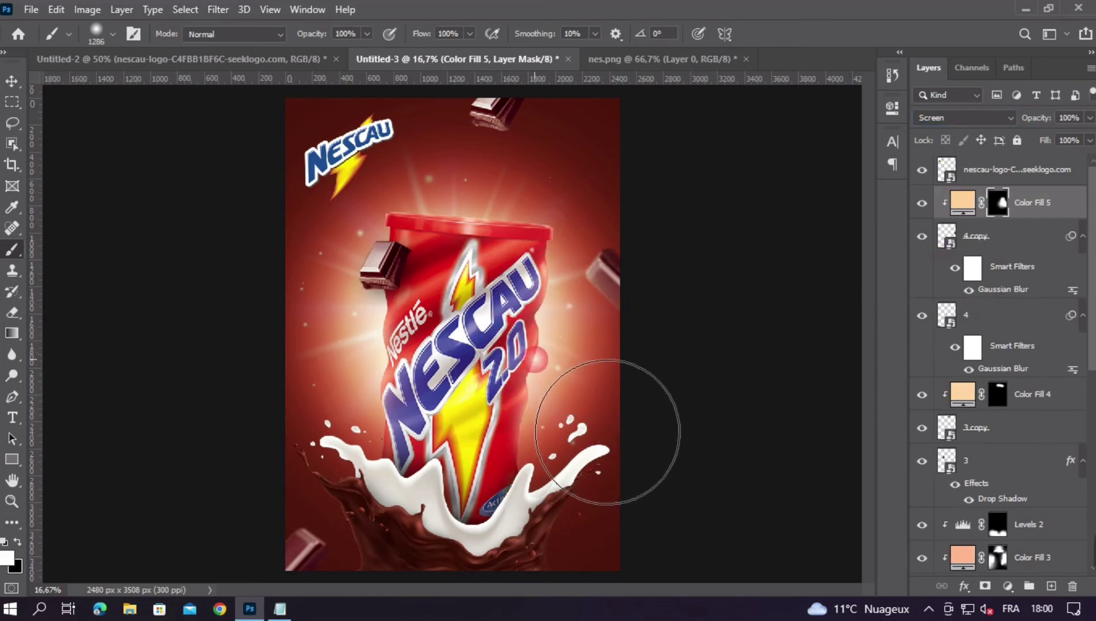
{"action": "left_click", "coordinate": [1090, 117]}
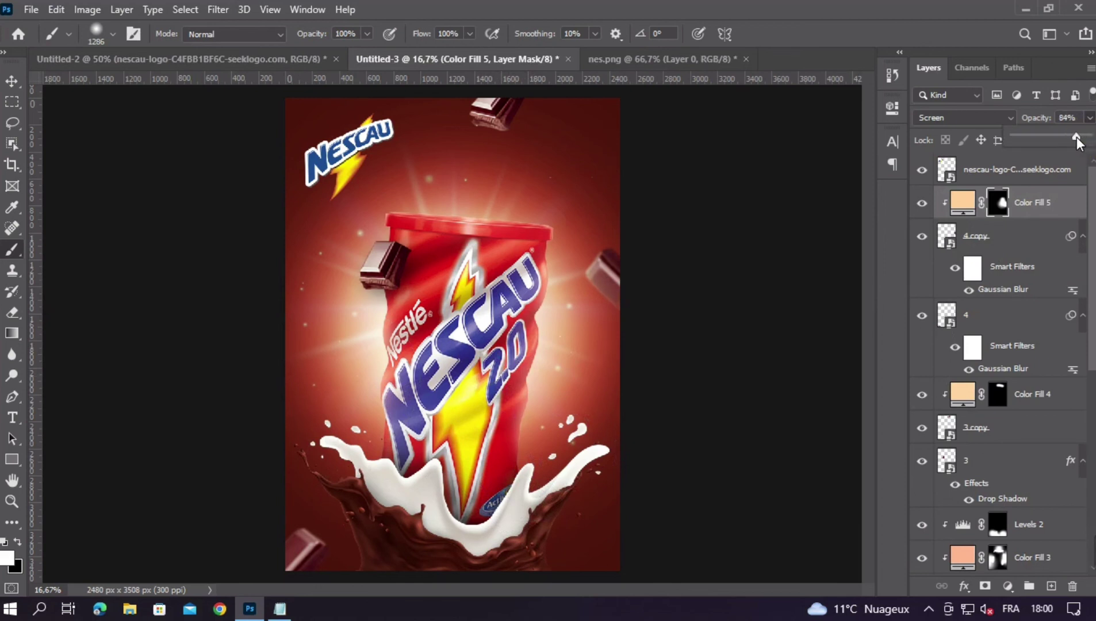
{"action": "left_click", "coordinate": [167, 175]}
{"action": "left_click", "coordinate": [8, 80]}
{"action": "left_click", "coordinate": [745, 390]}
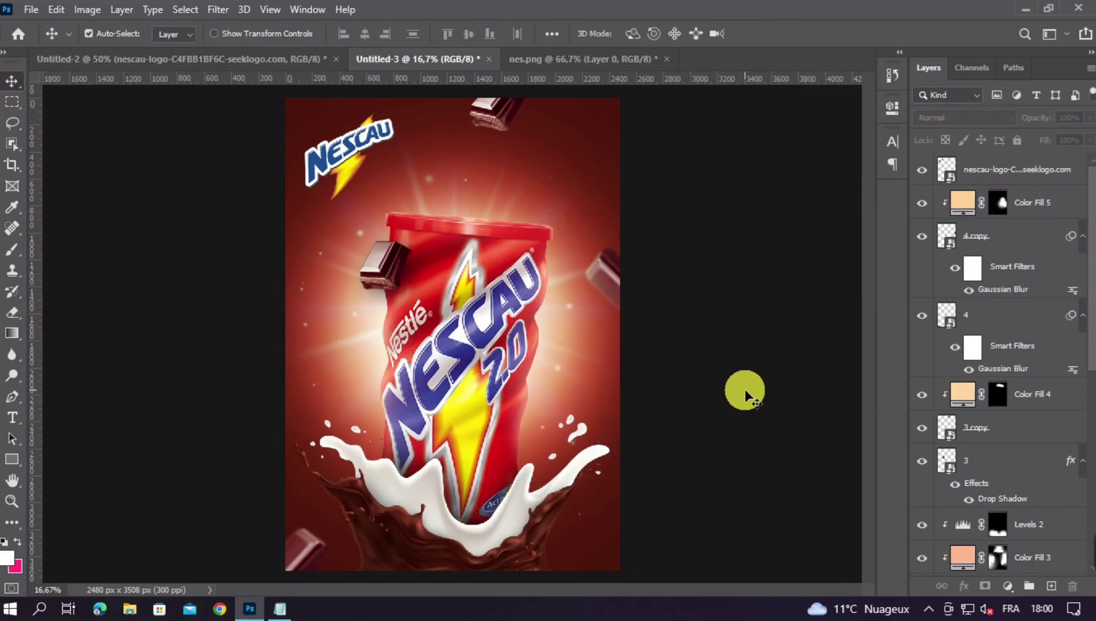
{"action": "key", "text": "ctrl+minus"}
{"action": "key", "text": "ctrl+plus"}
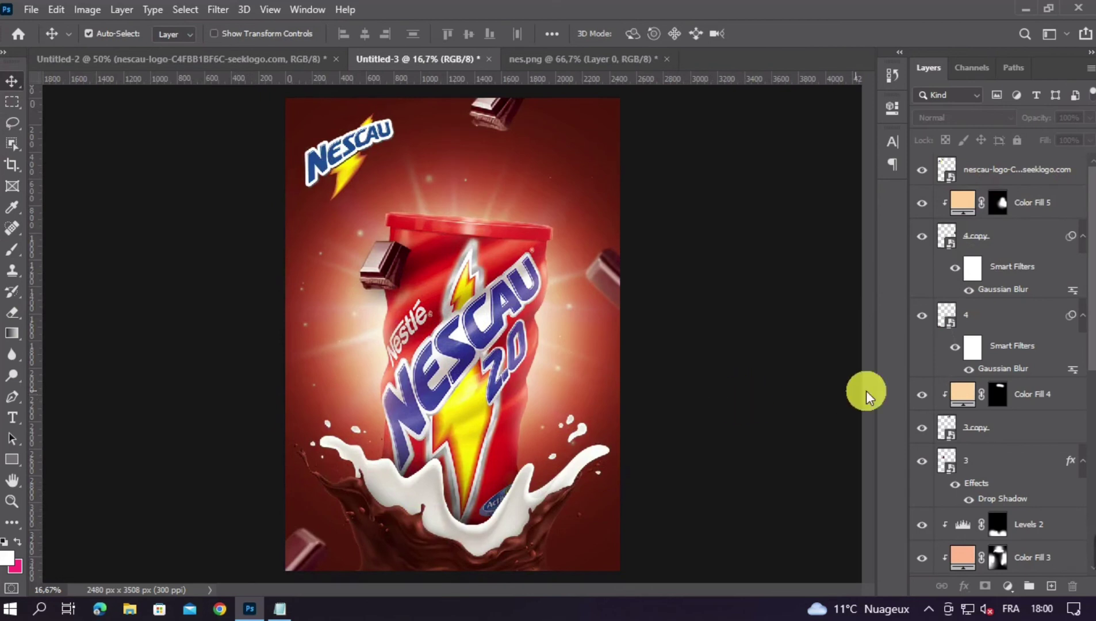
Step: Stamp all visible layers into a new layer above the Nescau logo and open the Camera Raw Filter on it
{"action": "left_click", "coordinate": [1033, 172]}
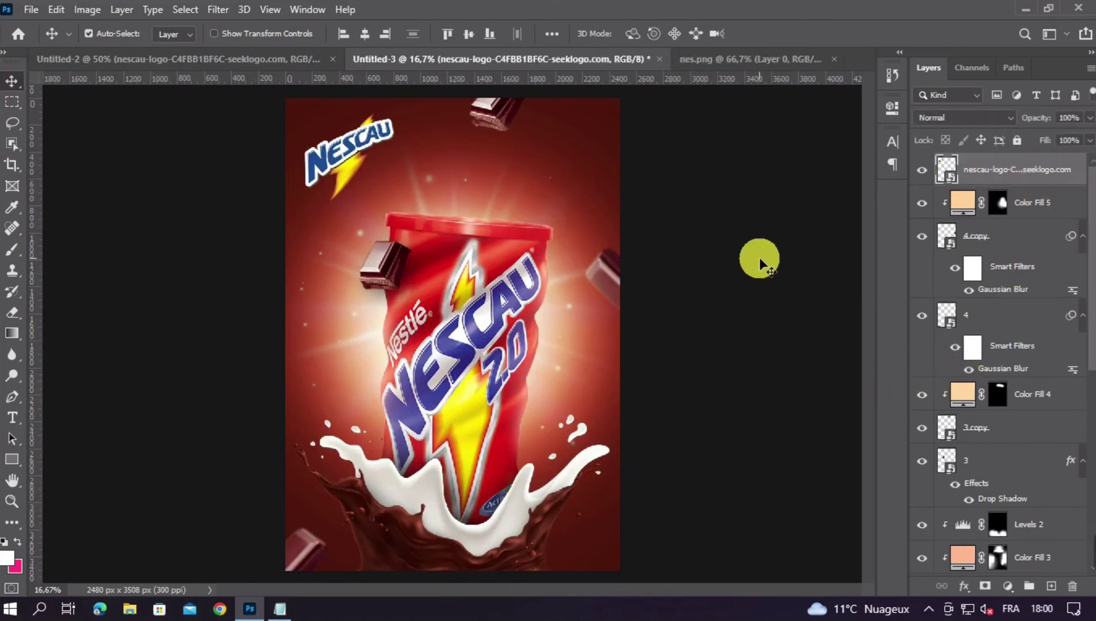
{"action": "key", "text": "ctrl+shift+alt+e"}
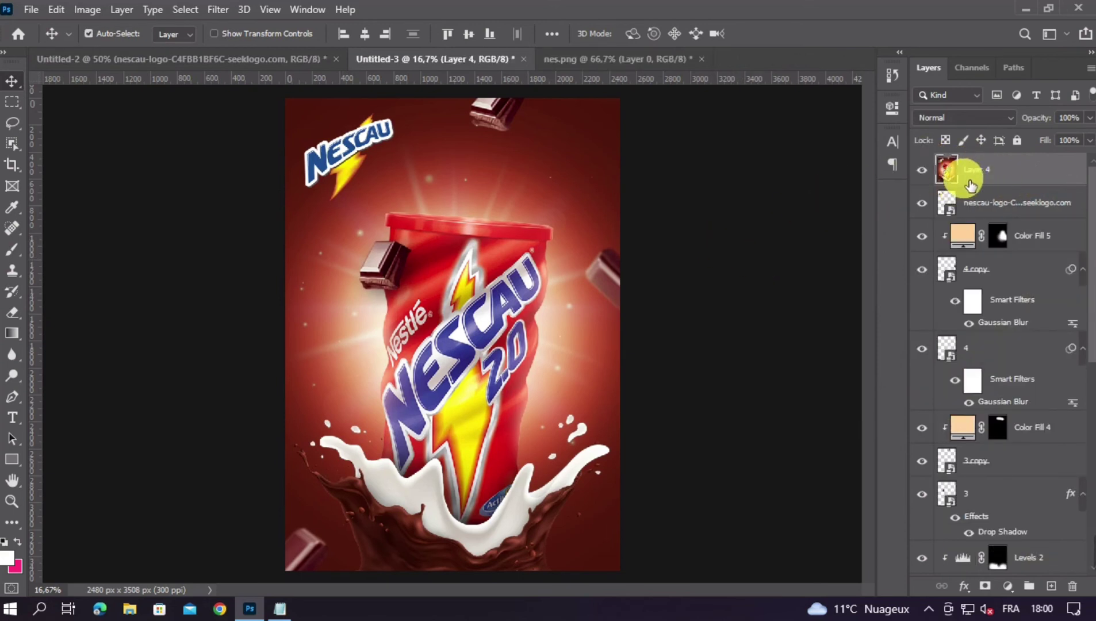
{"action": "left_click", "coordinate": [218, 9]}
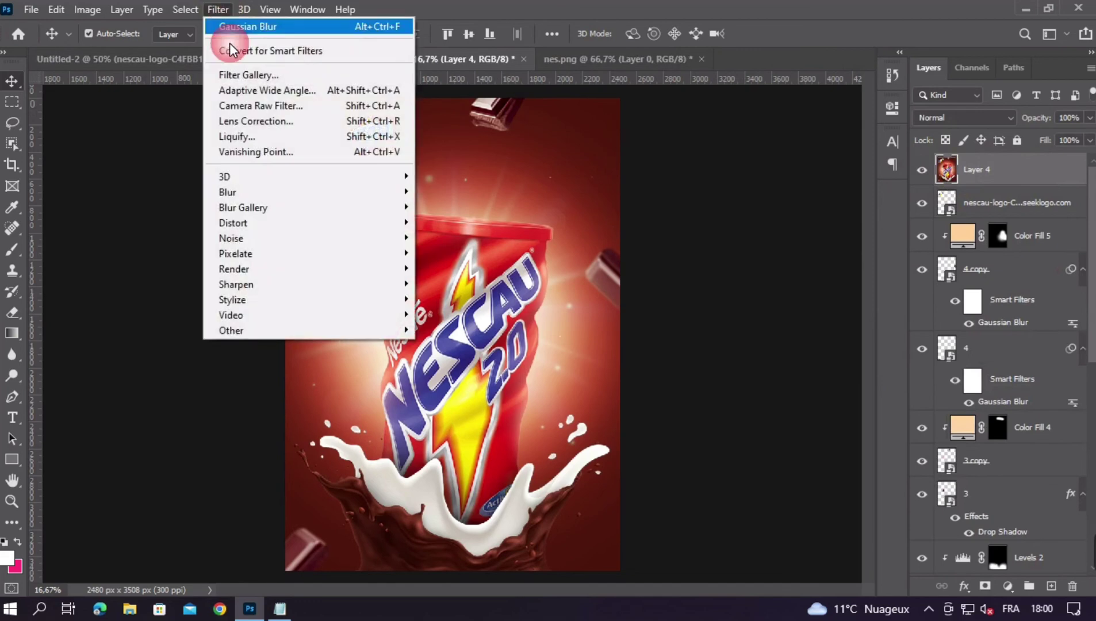
{"action": "left_click", "coordinate": [235, 105]}
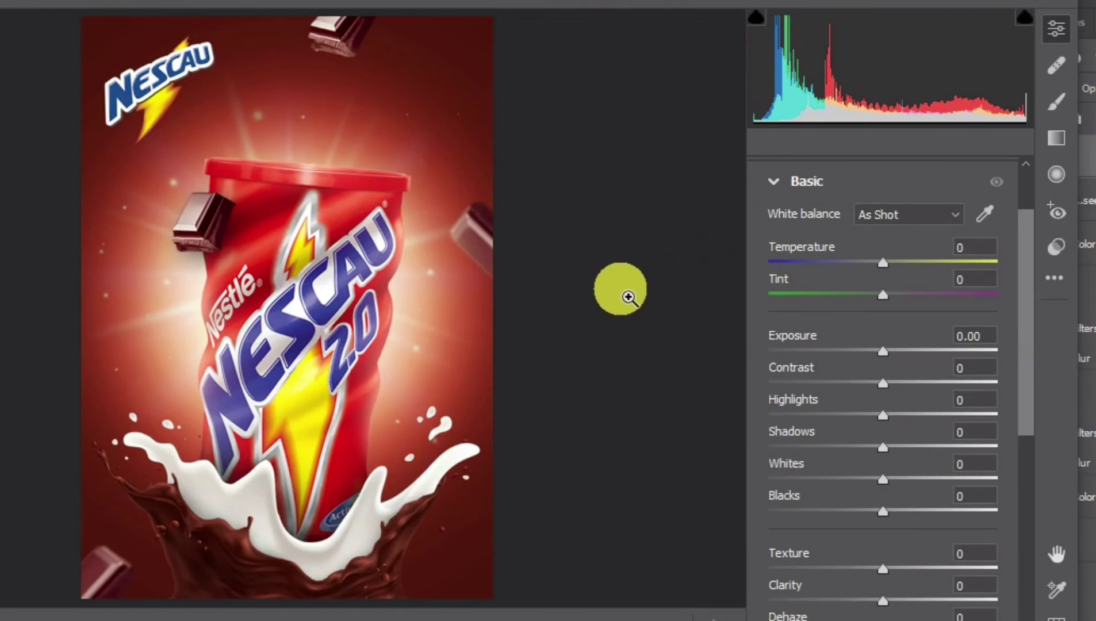
Step: Set the Camera Raw exposure to +0.20, contrast to +20 and highlights to +10
{"action": "left_click", "coordinate": [924, 341]}
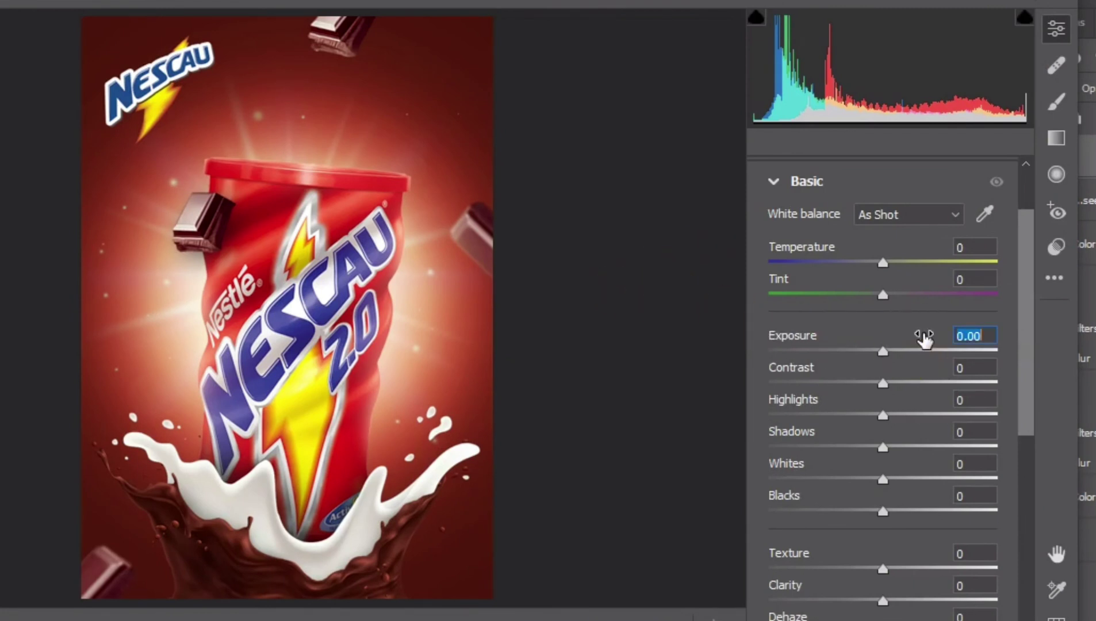
{"action": "left_click_drag", "start_coordinate": [924, 340], "coordinate": [927, 334]}
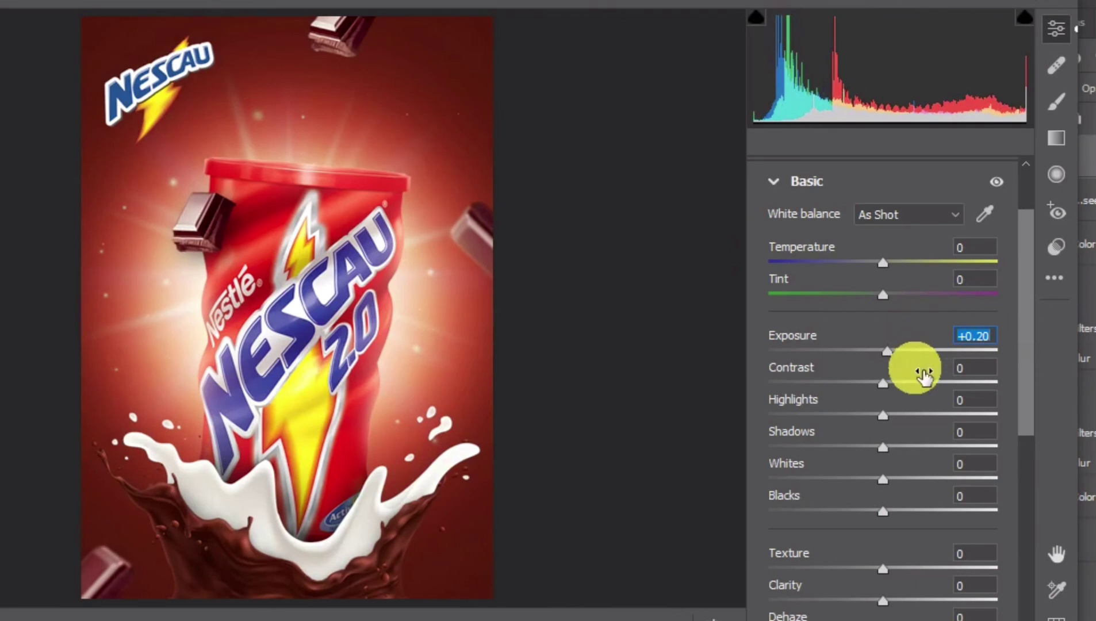
{"action": "left_click", "coordinate": [925, 375]}
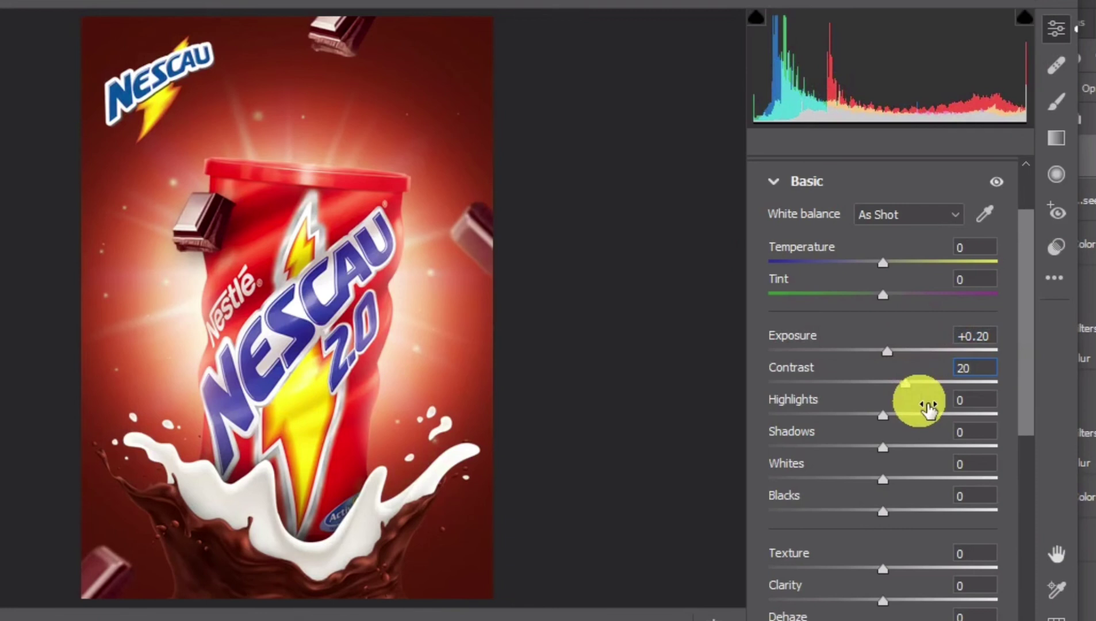
{"action": "left_click", "coordinate": [928, 406]}
{"action": "type", "text": "10"}
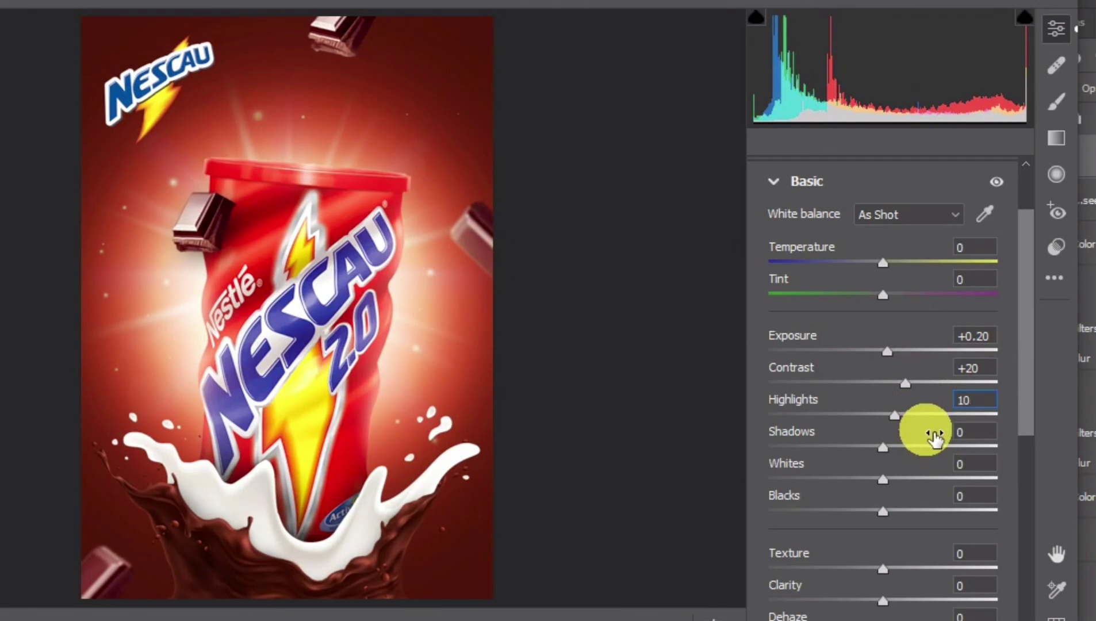
Step: Set the Camera Raw shadows to -12, whites to +10 and blacks to -6
{"action": "left_click", "coordinate": [934, 438]}
{"action": "type", "text": "-12"}
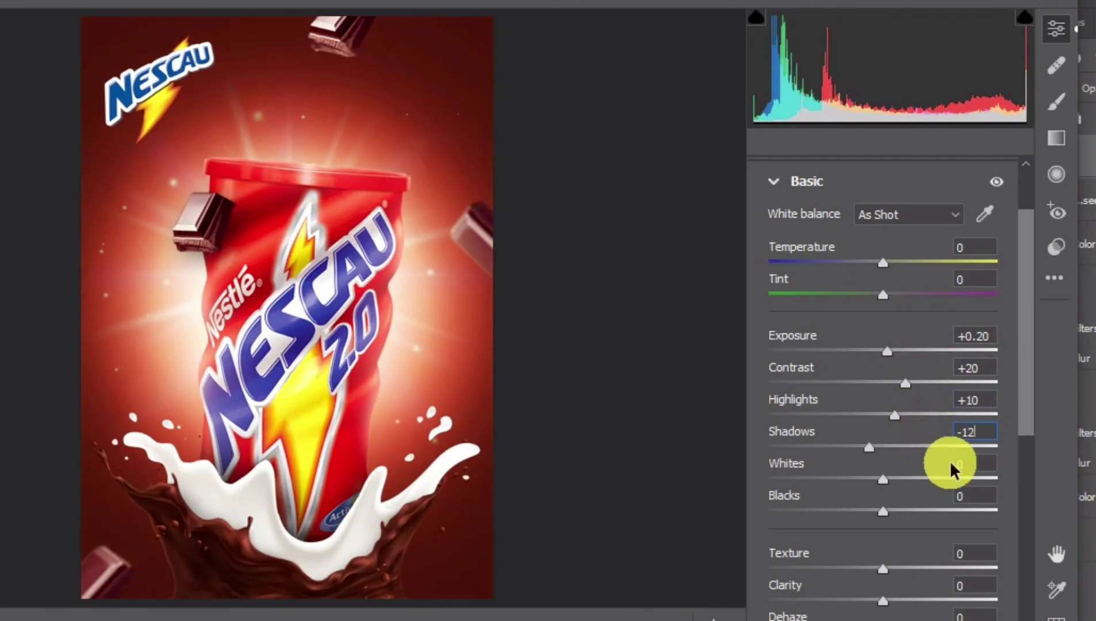
{"action": "left_click", "coordinate": [938, 466]}
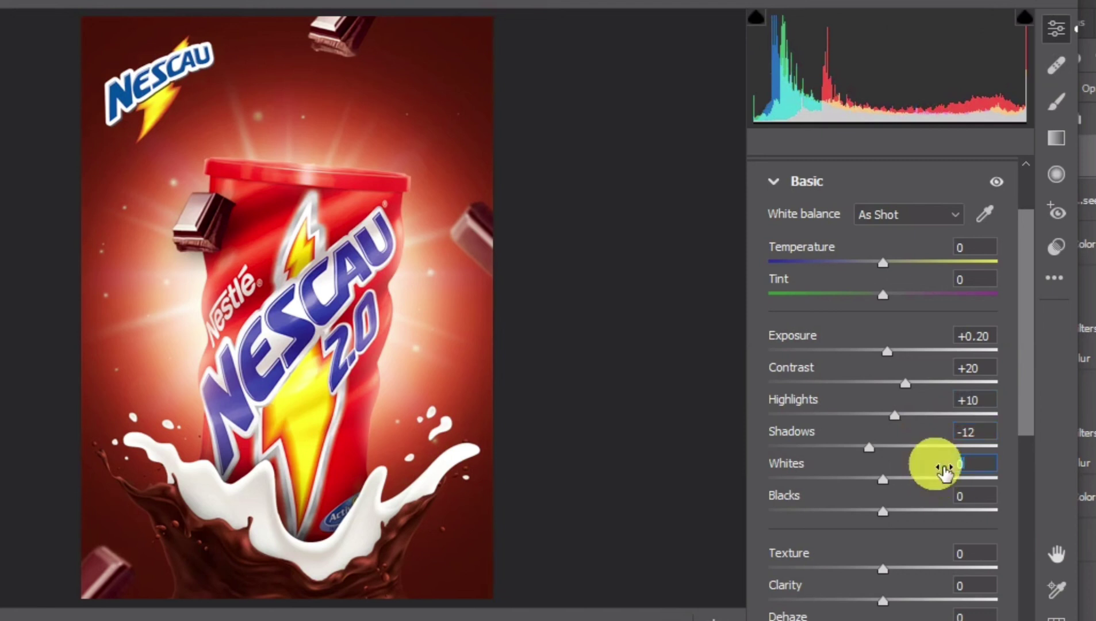
{"action": "type", "text": "10"}
{"action": "left_click", "coordinate": [943, 500]}
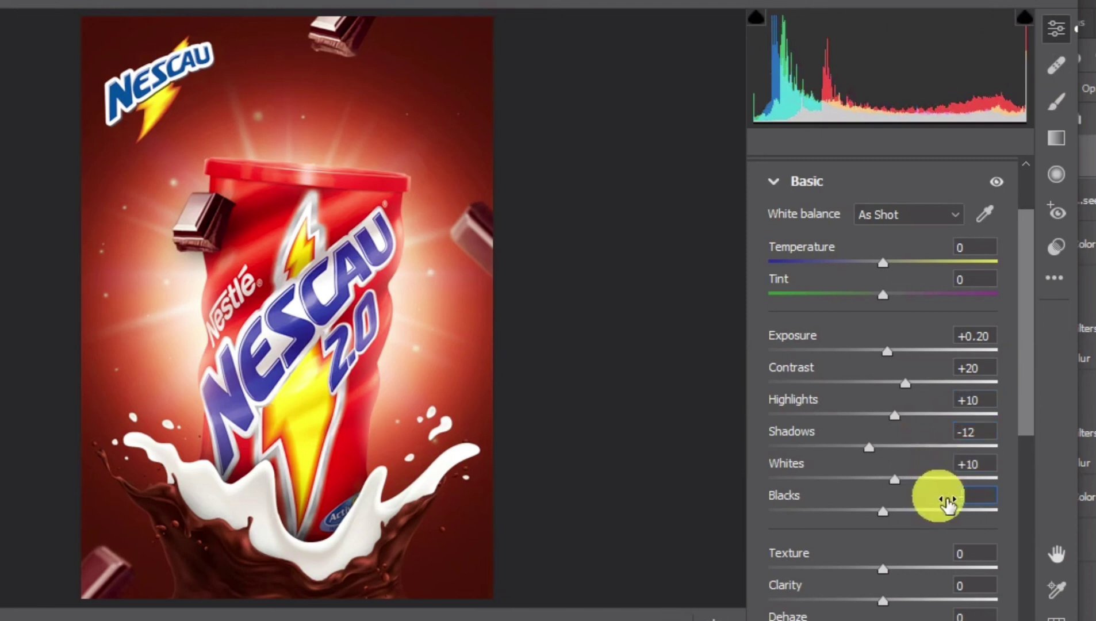
{"action": "type", "text": "-6"}
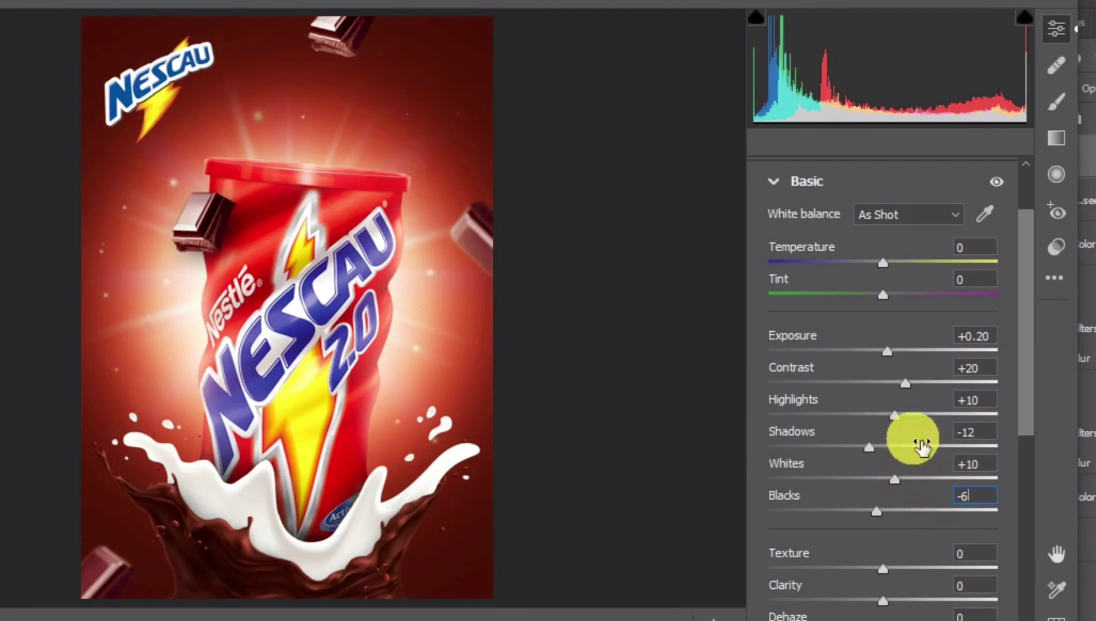
Step: Set the Camera Raw texture to +20 and clarity to +10
{"action": "scroll", "coordinate": [913, 443], "scroll_direction": "down", "scroll_amount": 3}
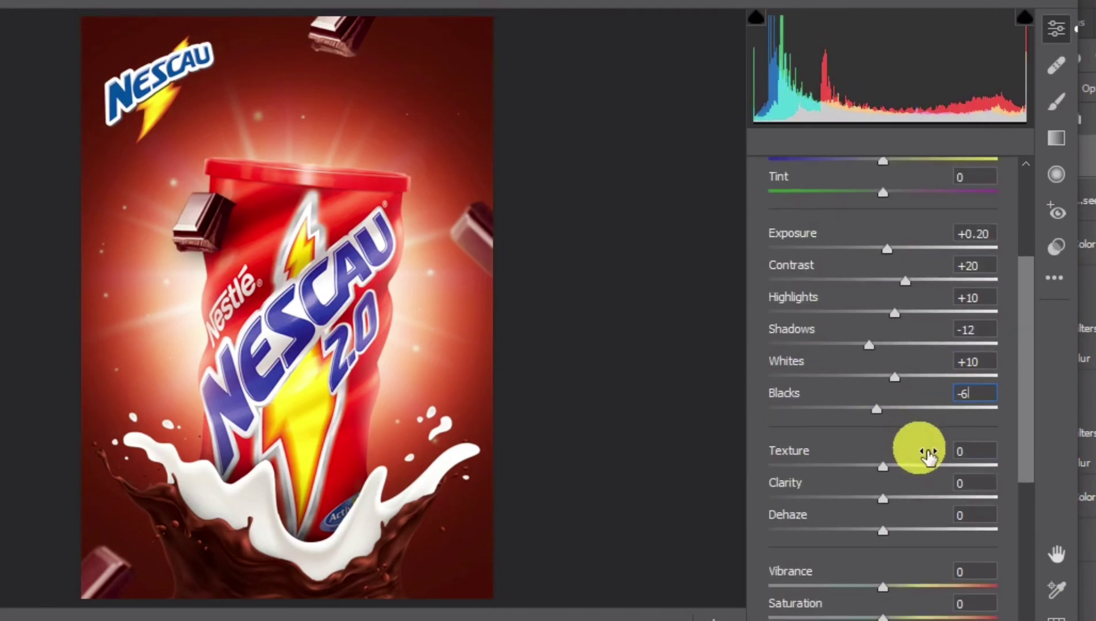
{"action": "key", "text": "Tab"}
{"action": "type", "text": "2"}
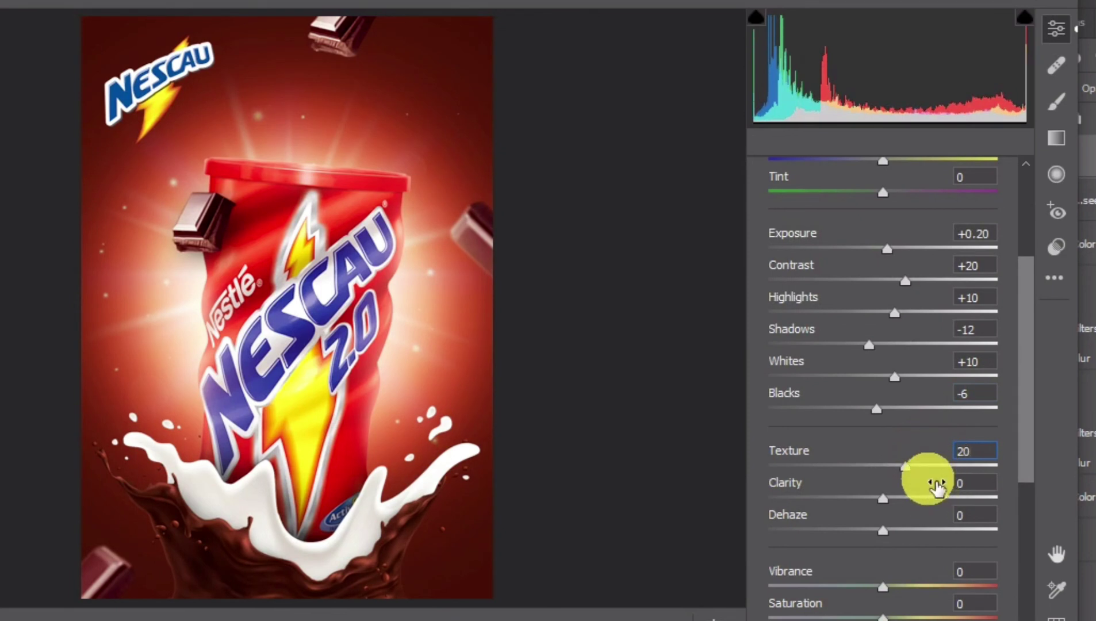
{"action": "left_click", "coordinate": [930, 489]}
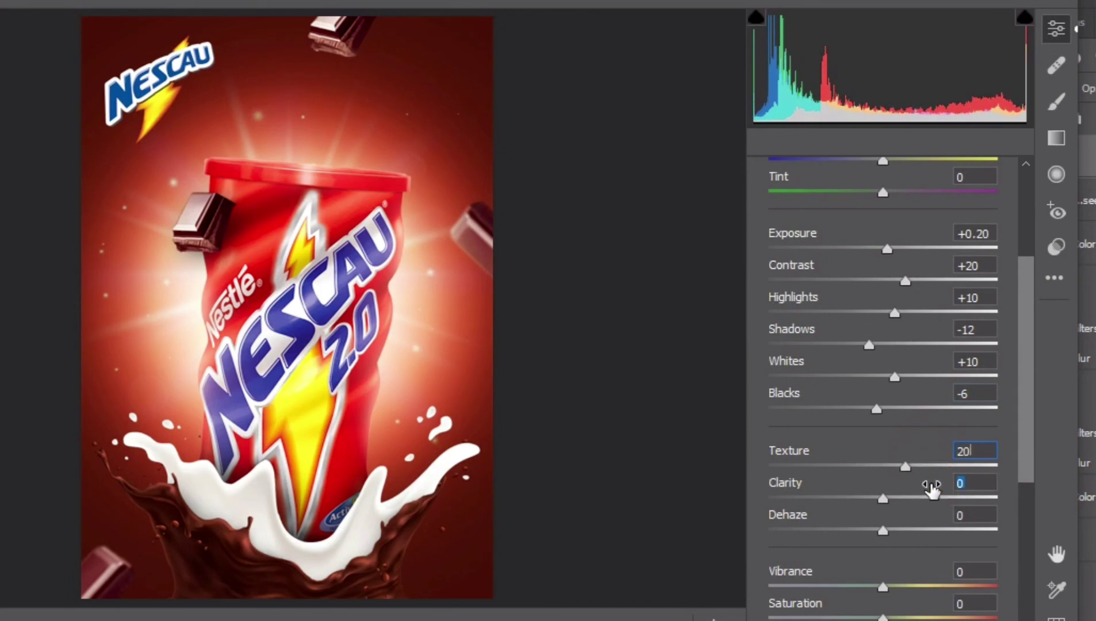
{"action": "left_click", "coordinate": [932, 489]}
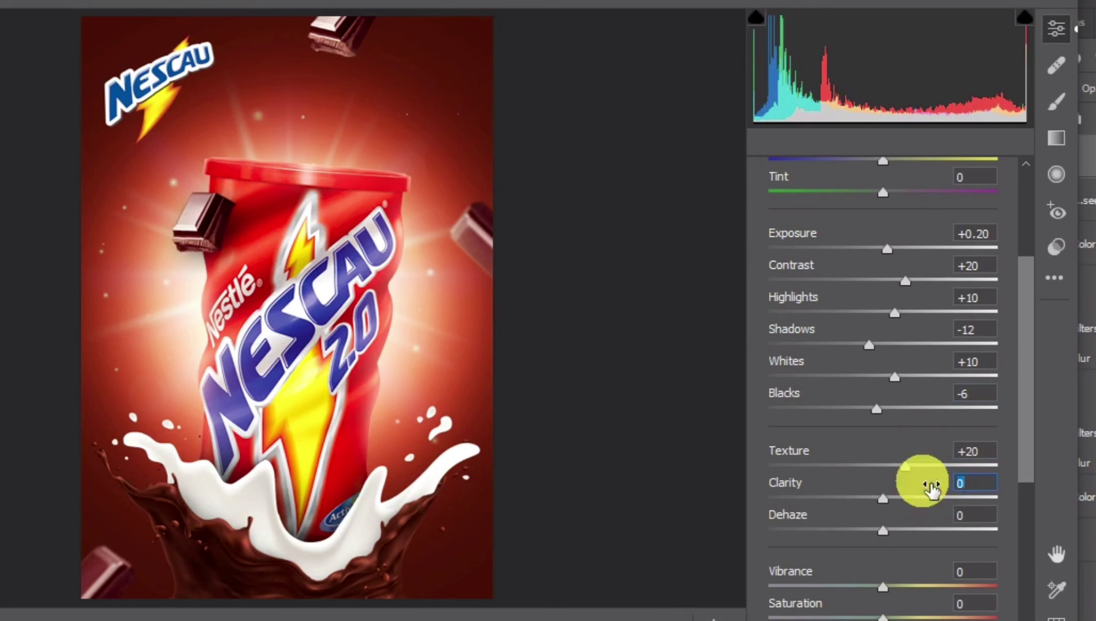
{"action": "left_click_drag", "start_coordinate": [932, 489], "coordinate": [938, 490]}
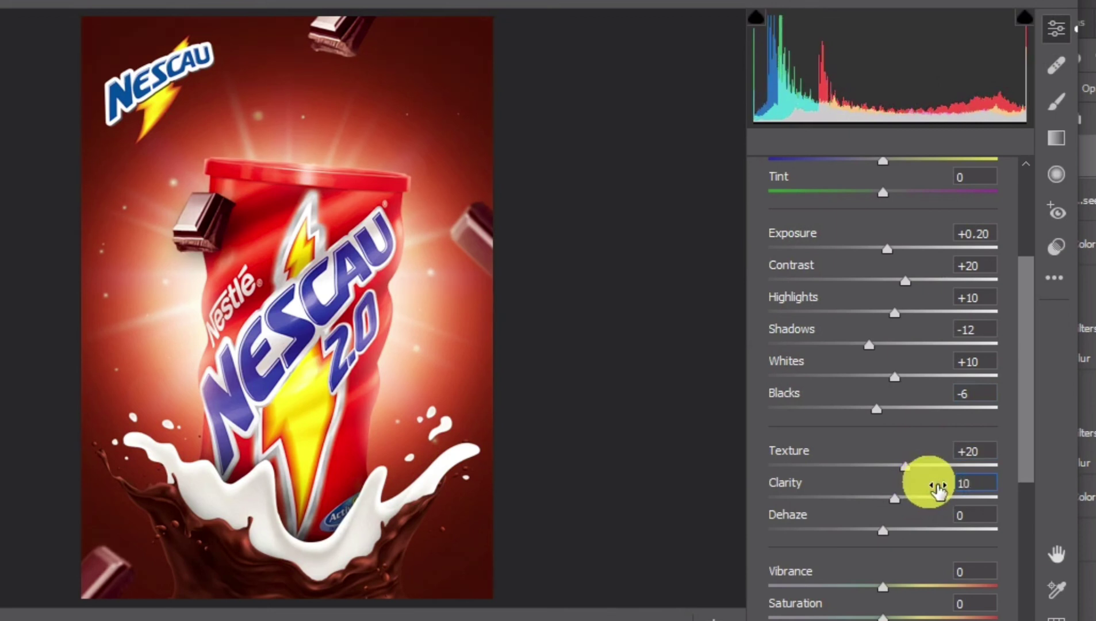
Step: Set the Camera Raw vibrance to +10 and apply the grading to the merged layer
{"action": "scroll", "coordinate": [932, 489], "scroll_direction": "down", "scroll_amount": 1}
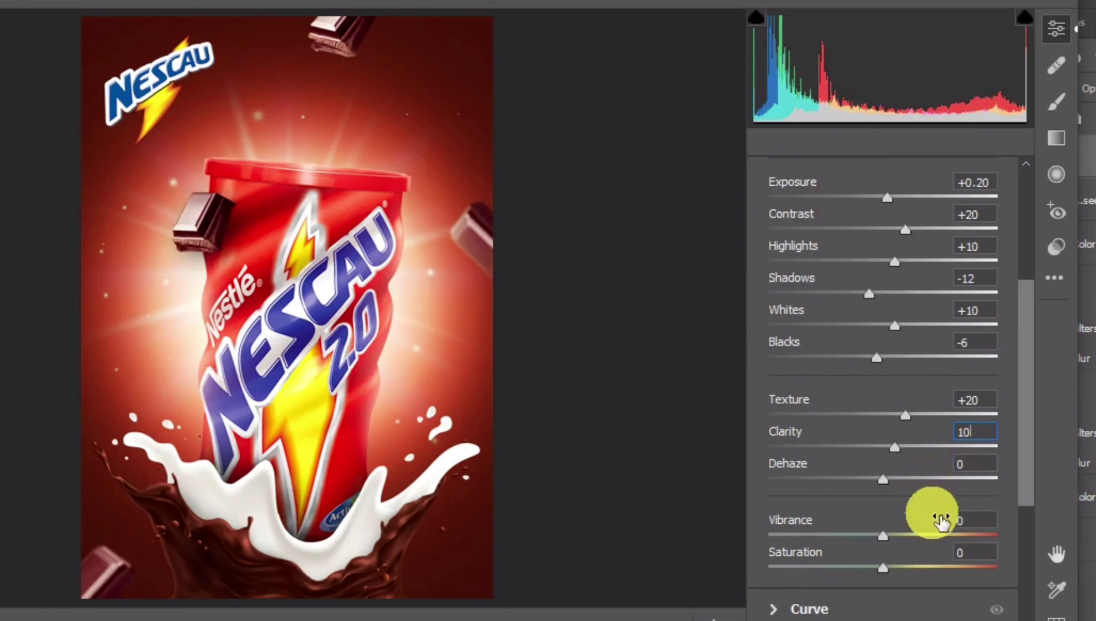
{"action": "scroll", "coordinate": [929, 509], "scroll_direction": "down", "scroll_amount": 2}
{"action": "left_click", "coordinate": [946, 419]}
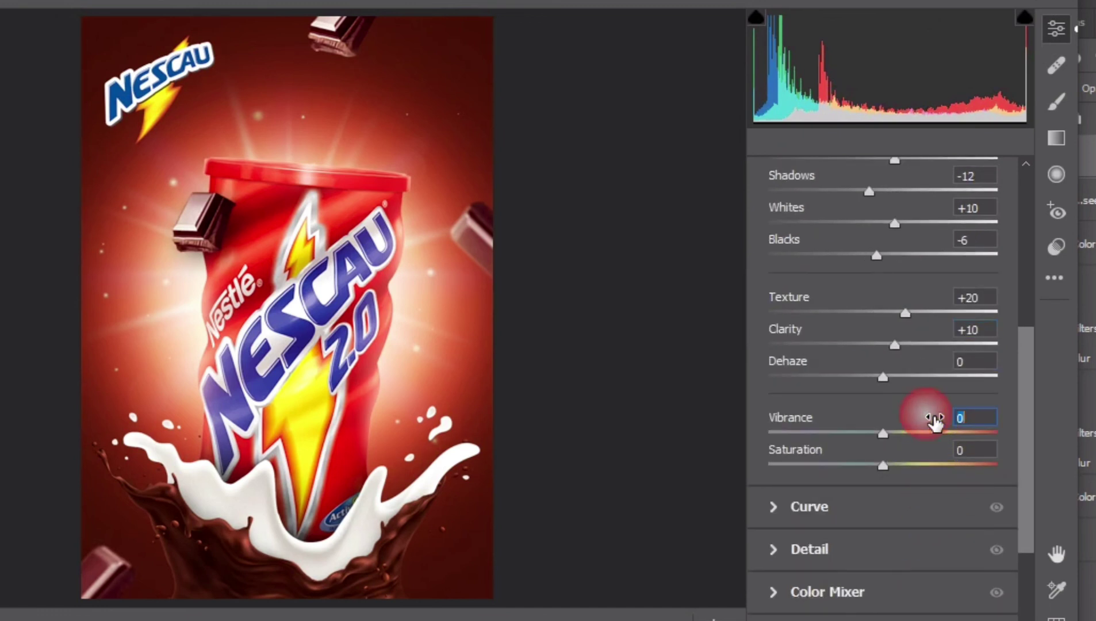
{"action": "type", "text": "10"}
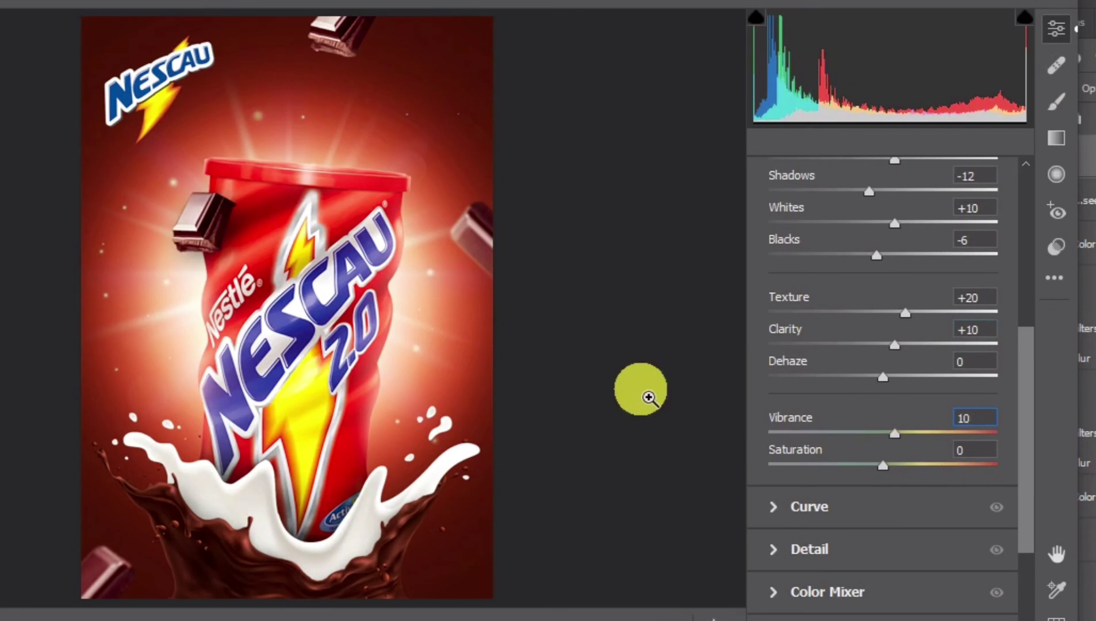
{"action": "left_click", "coordinate": [658, 408]}
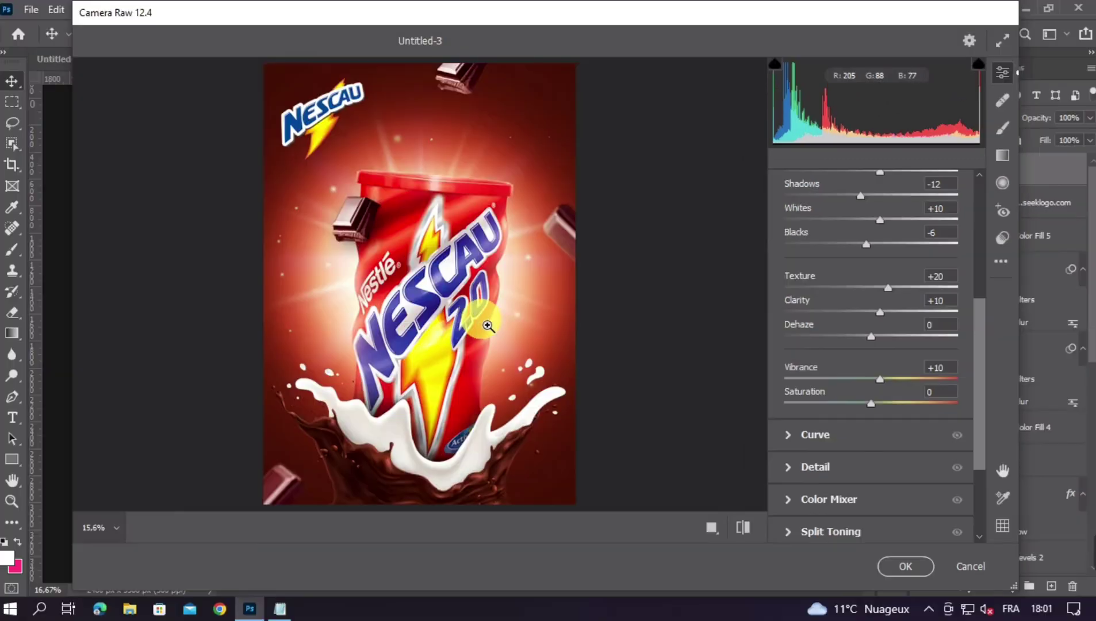
{"action": "left_click", "coordinate": [368, 323]}
{"action": "left_click", "coordinate": [470, 230], "text": "alt"}
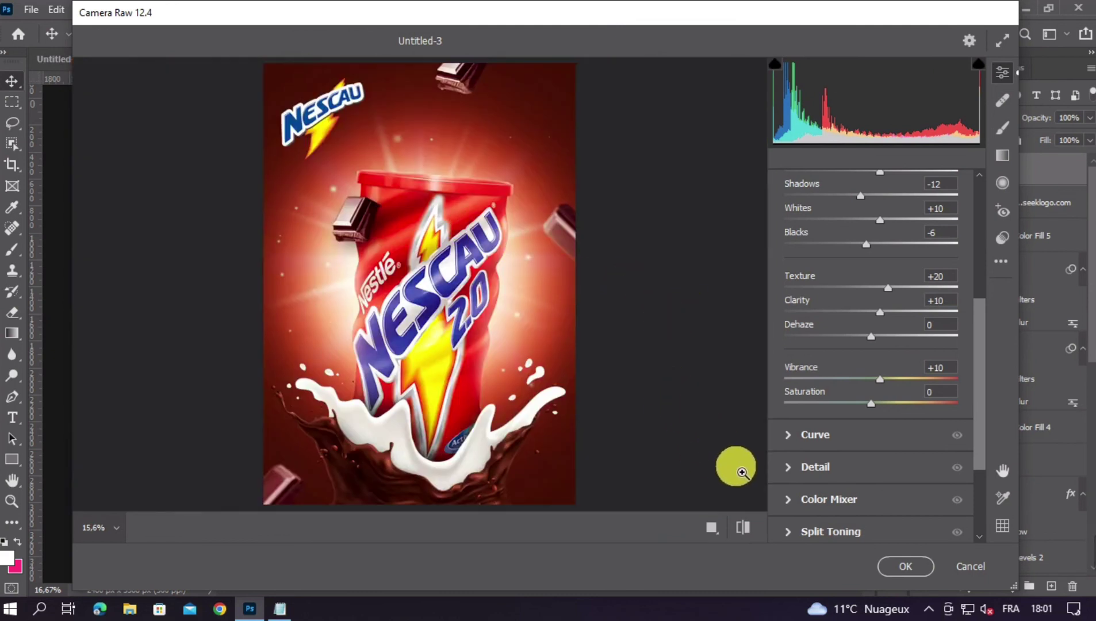
{"action": "left_click", "coordinate": [904, 568]}
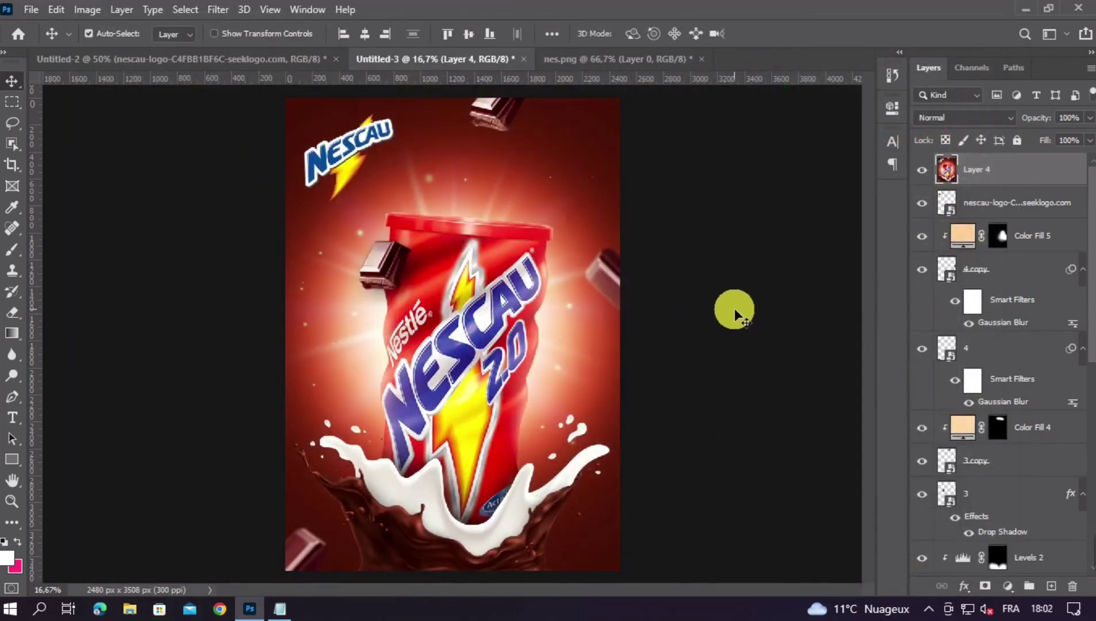
Step: Examine the graded poster up close and as a whole, toggling Layer 4's visibility to compare it before and after
{"action": "key", "text": "ctrl+minus"}
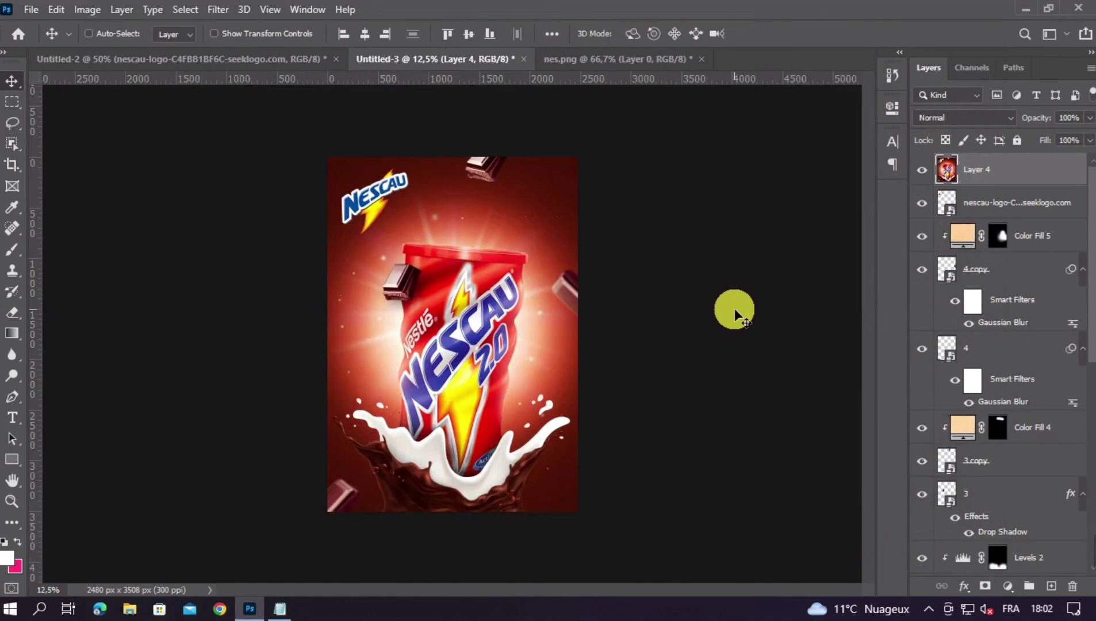
{"action": "key", "text": "ctrl+plus"}
{"action": "key", "text": "ctrl+plus"}
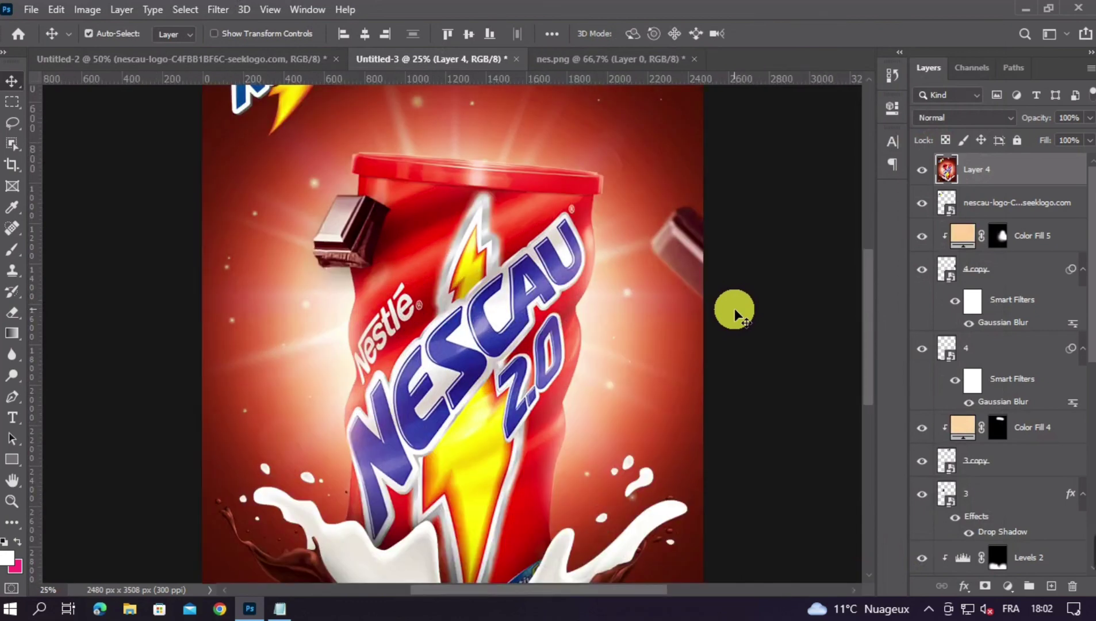
{"action": "scroll", "coordinate": [658, 295], "scroll_direction": "up", "scroll_amount": 2}
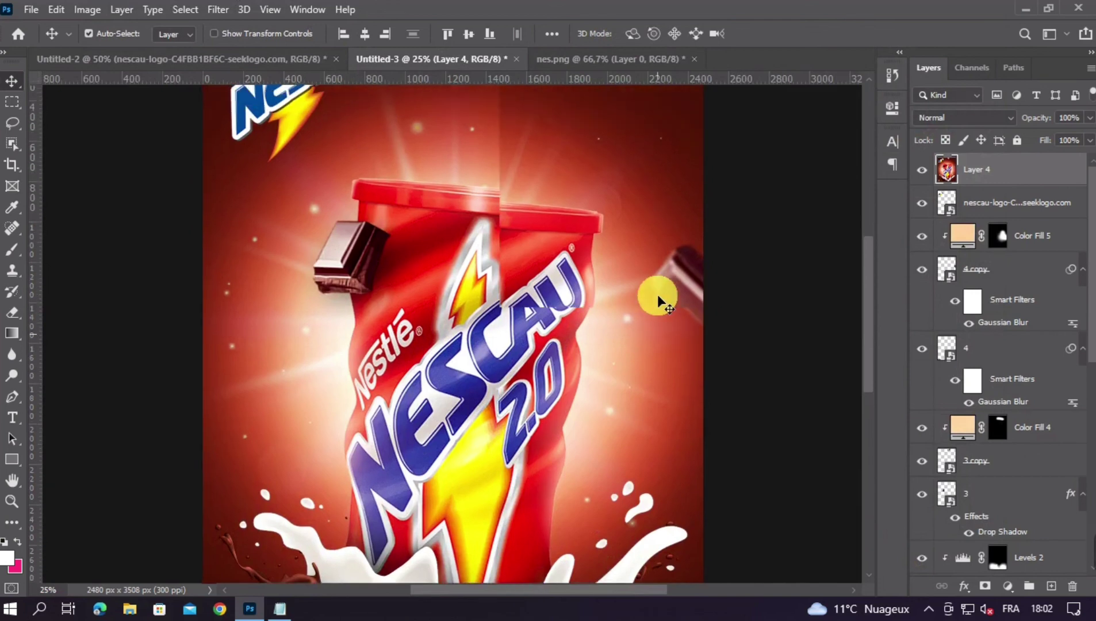
{"action": "scroll", "coordinate": [658, 294], "scroll_direction": "up", "scroll_amount": 2}
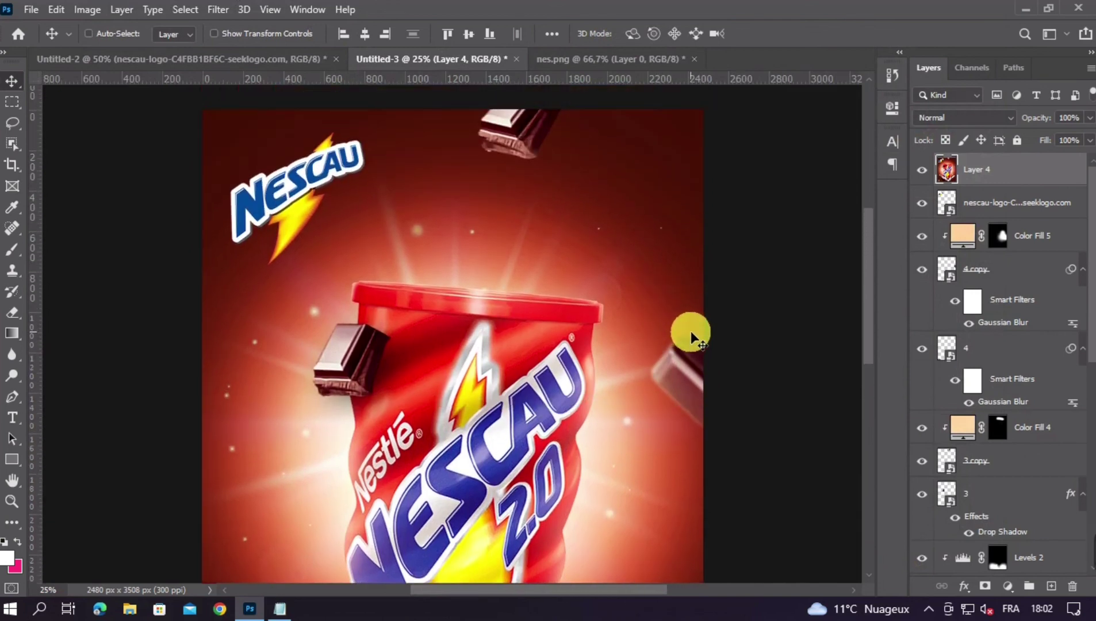
{"action": "key", "text": "ctrl+minus"}
{"action": "key", "text": "ctrl+minus"}
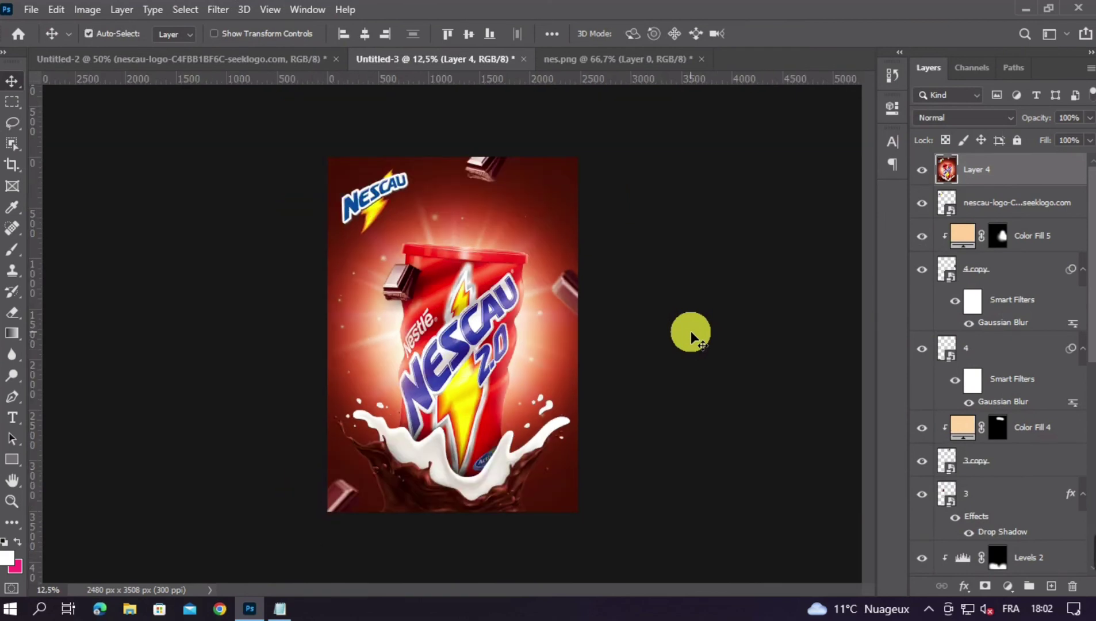
{"action": "left_click", "coordinate": [922, 170]}
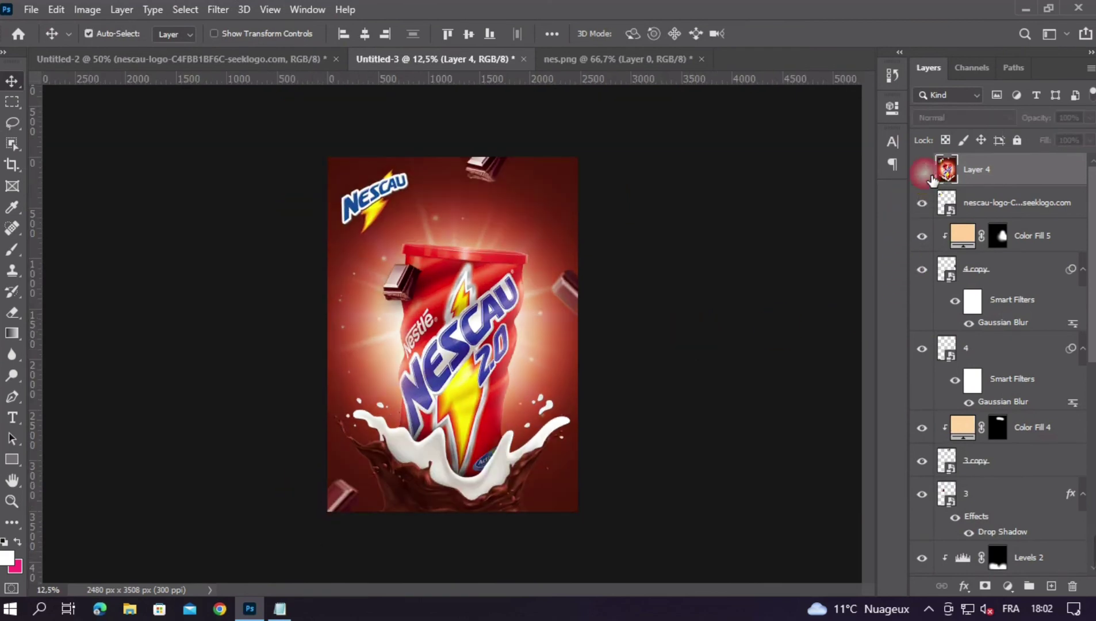
{"action": "left_click", "coordinate": [924, 173]}
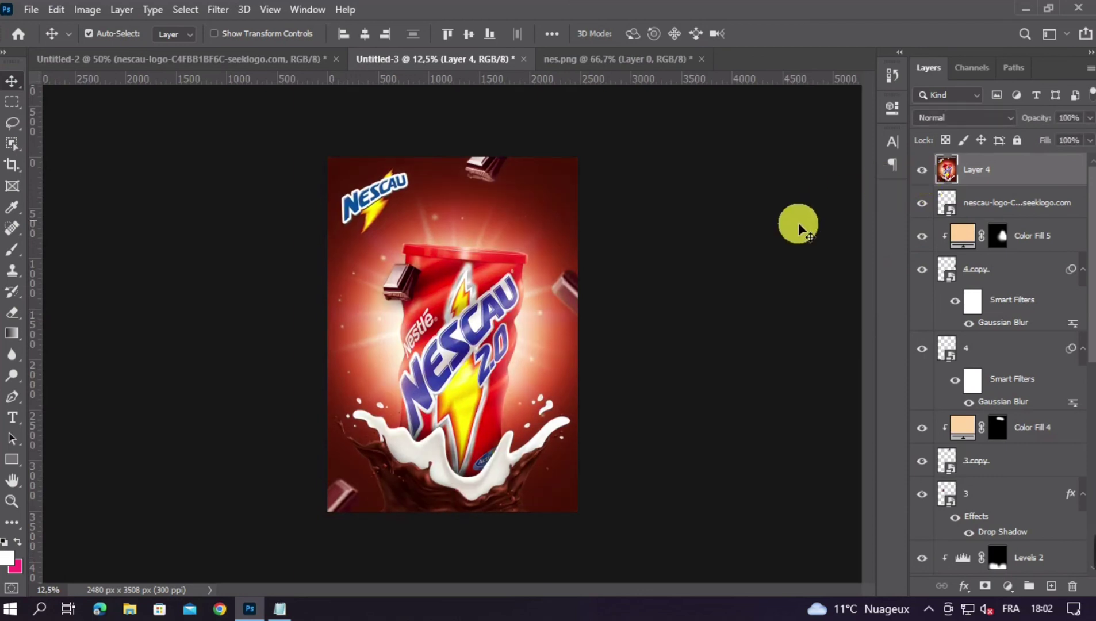
{"action": "key", "text": "ctrl+minus"}
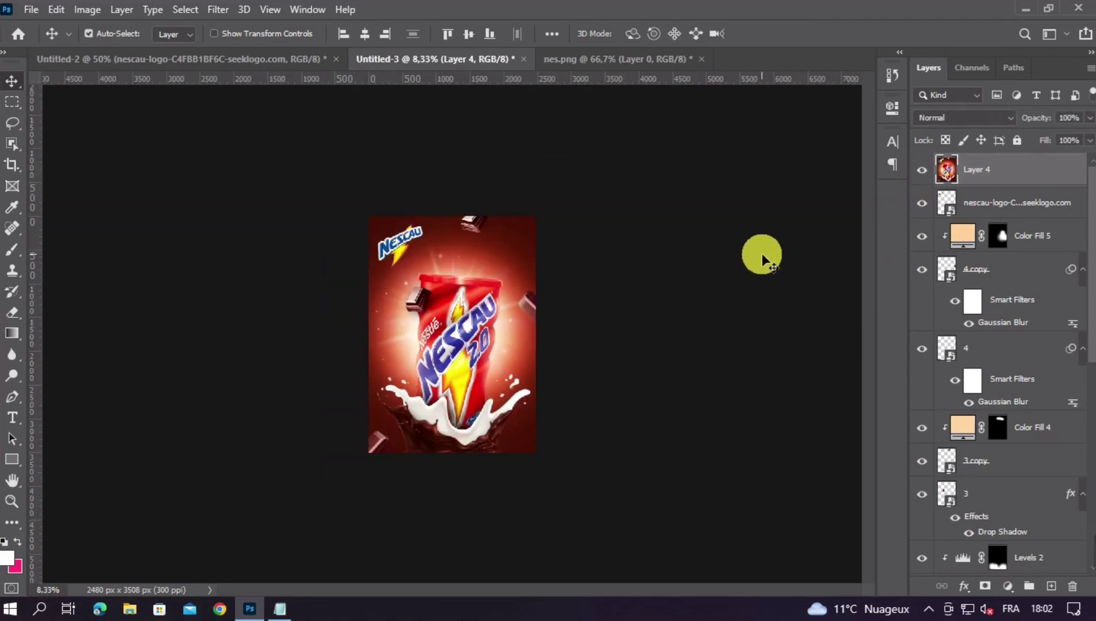
{"action": "left_click", "coordinate": [922, 170]}
{"action": "left_click", "coordinate": [922, 170]}
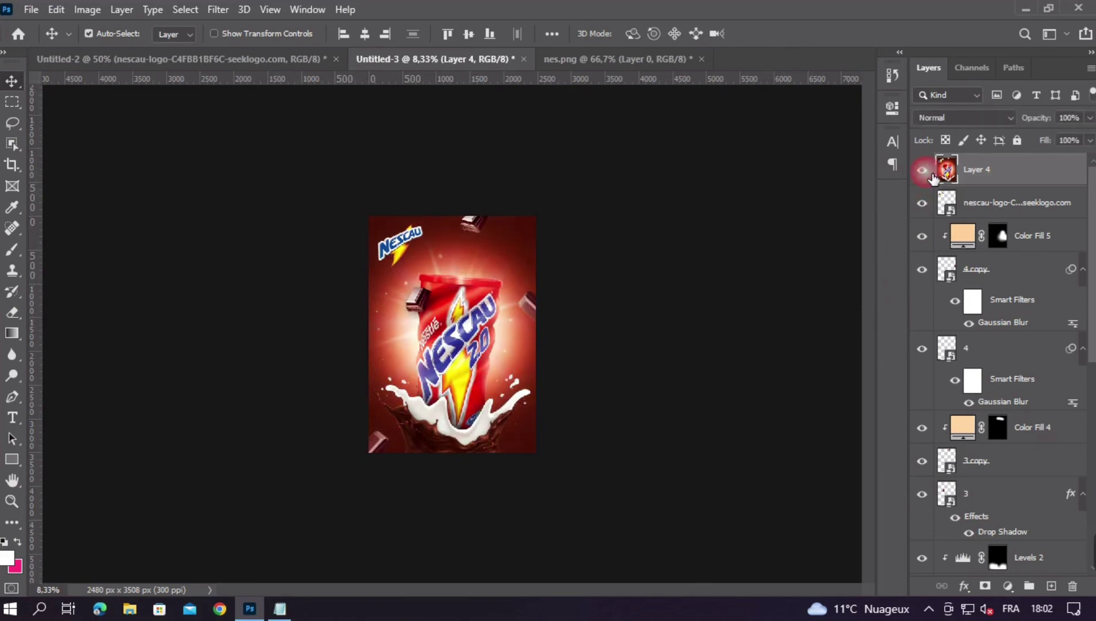
{"action": "key", "text": "ctrl+plus"}
{"action": "key", "text": "ctrl+plus"}
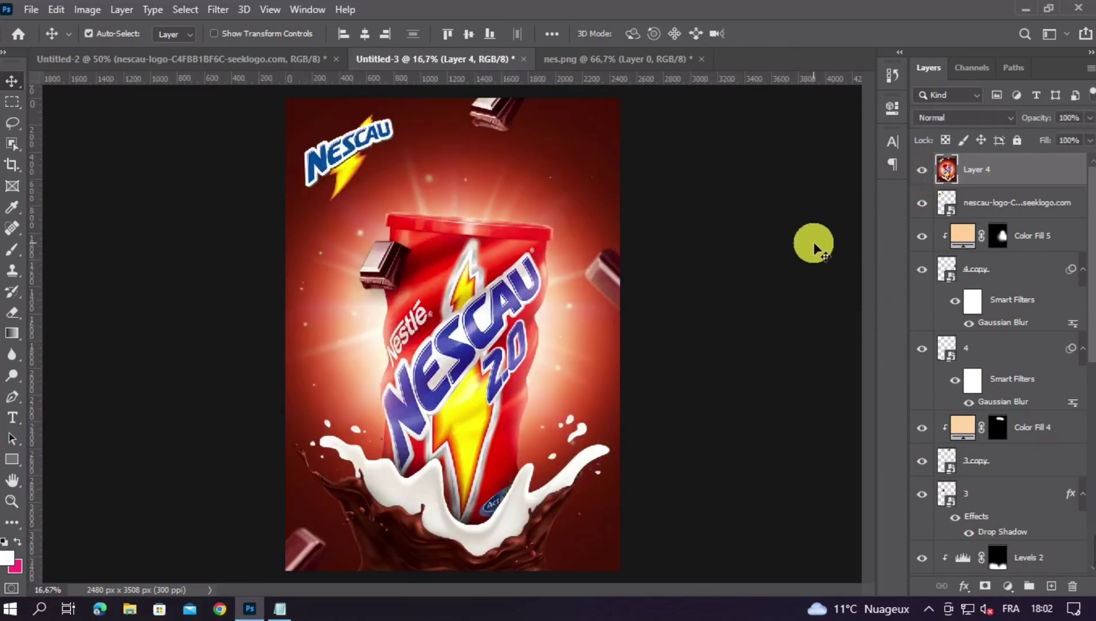